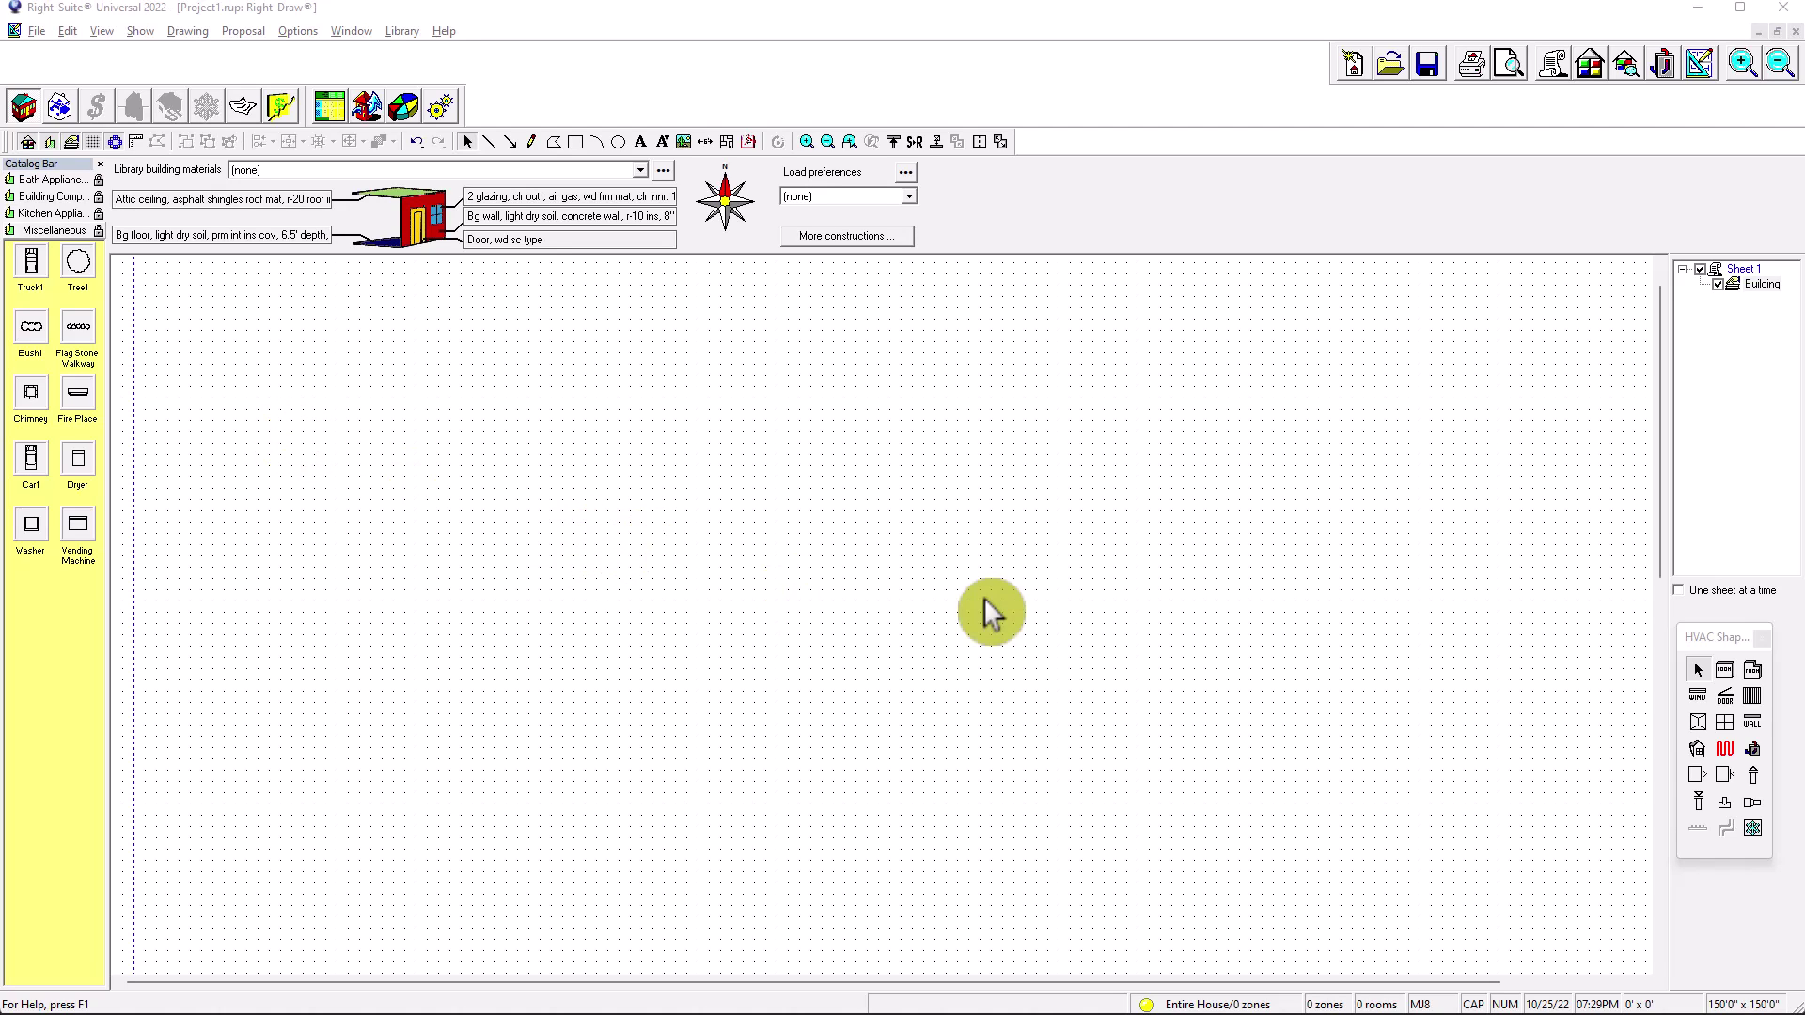
Drag the HVAC Shapes palette left, off the window edge and onto the Sheet 1 canvas.
drag(1709, 644, 1495, 636)
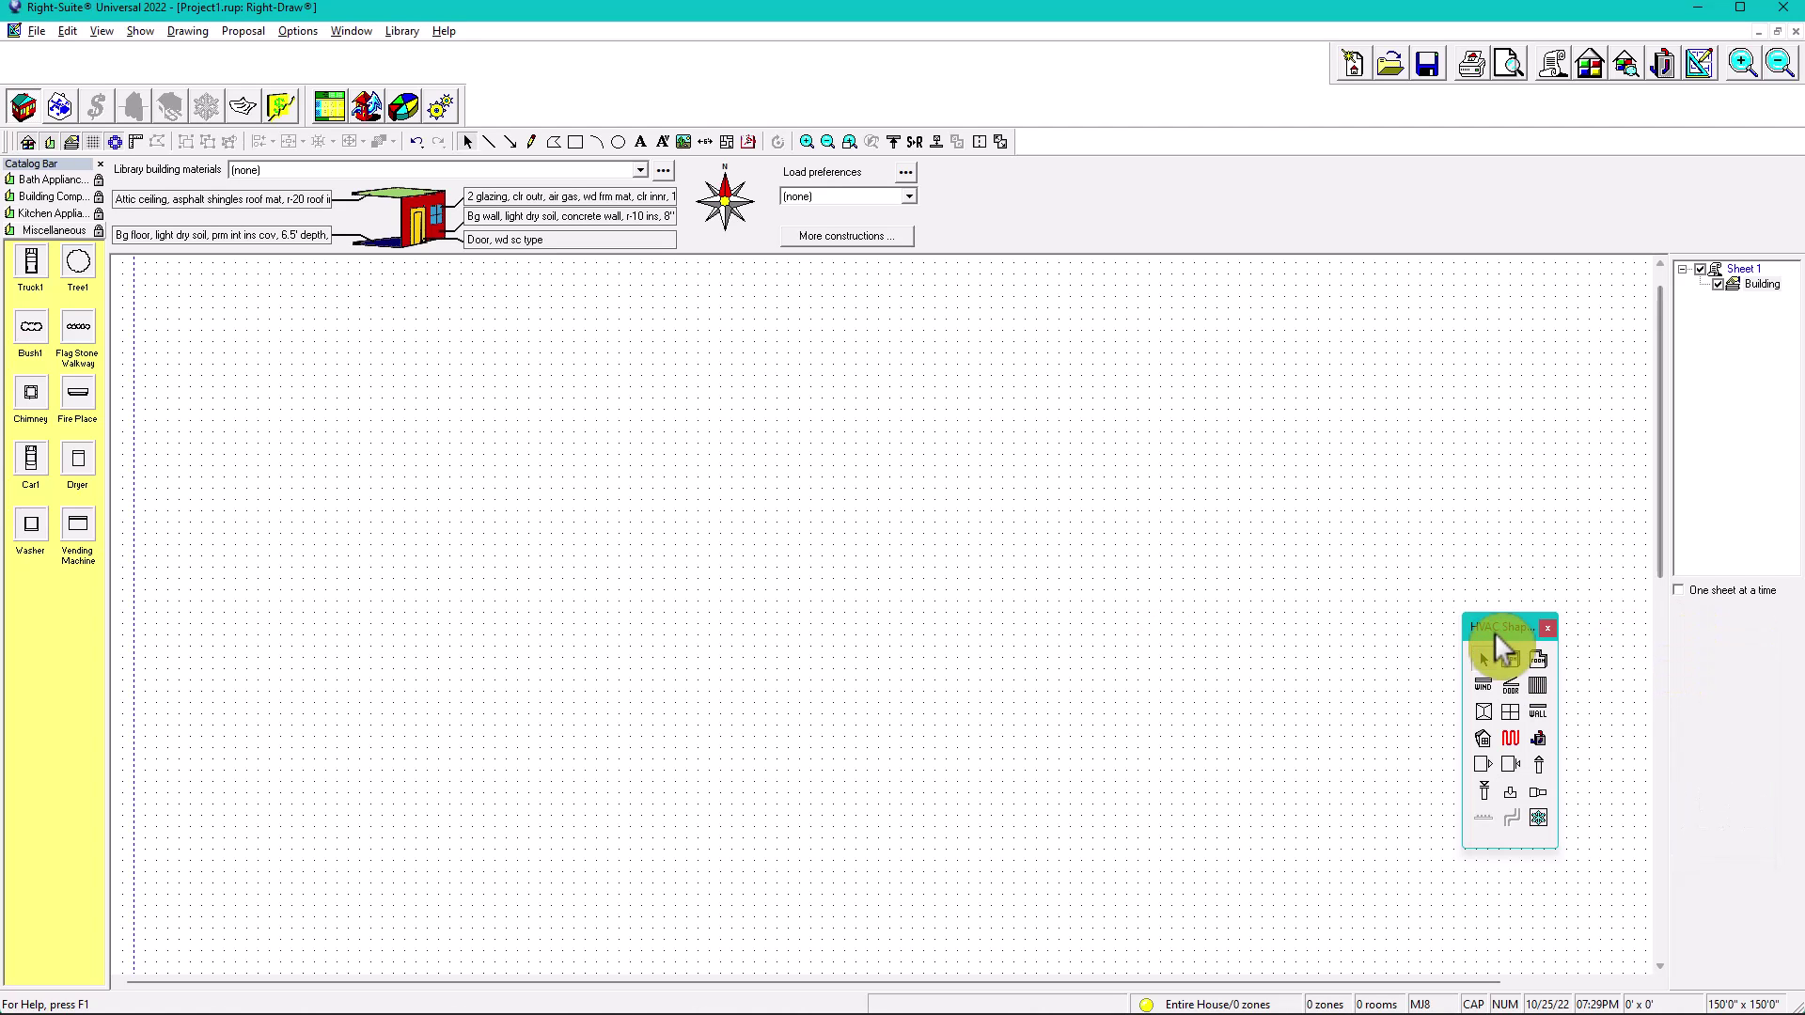
Close the HVAC Shapes toolbox, reshow it via Drawing > Show HVAC-Shapes Toolbox, and park it at the right edge.
click(1549, 627)
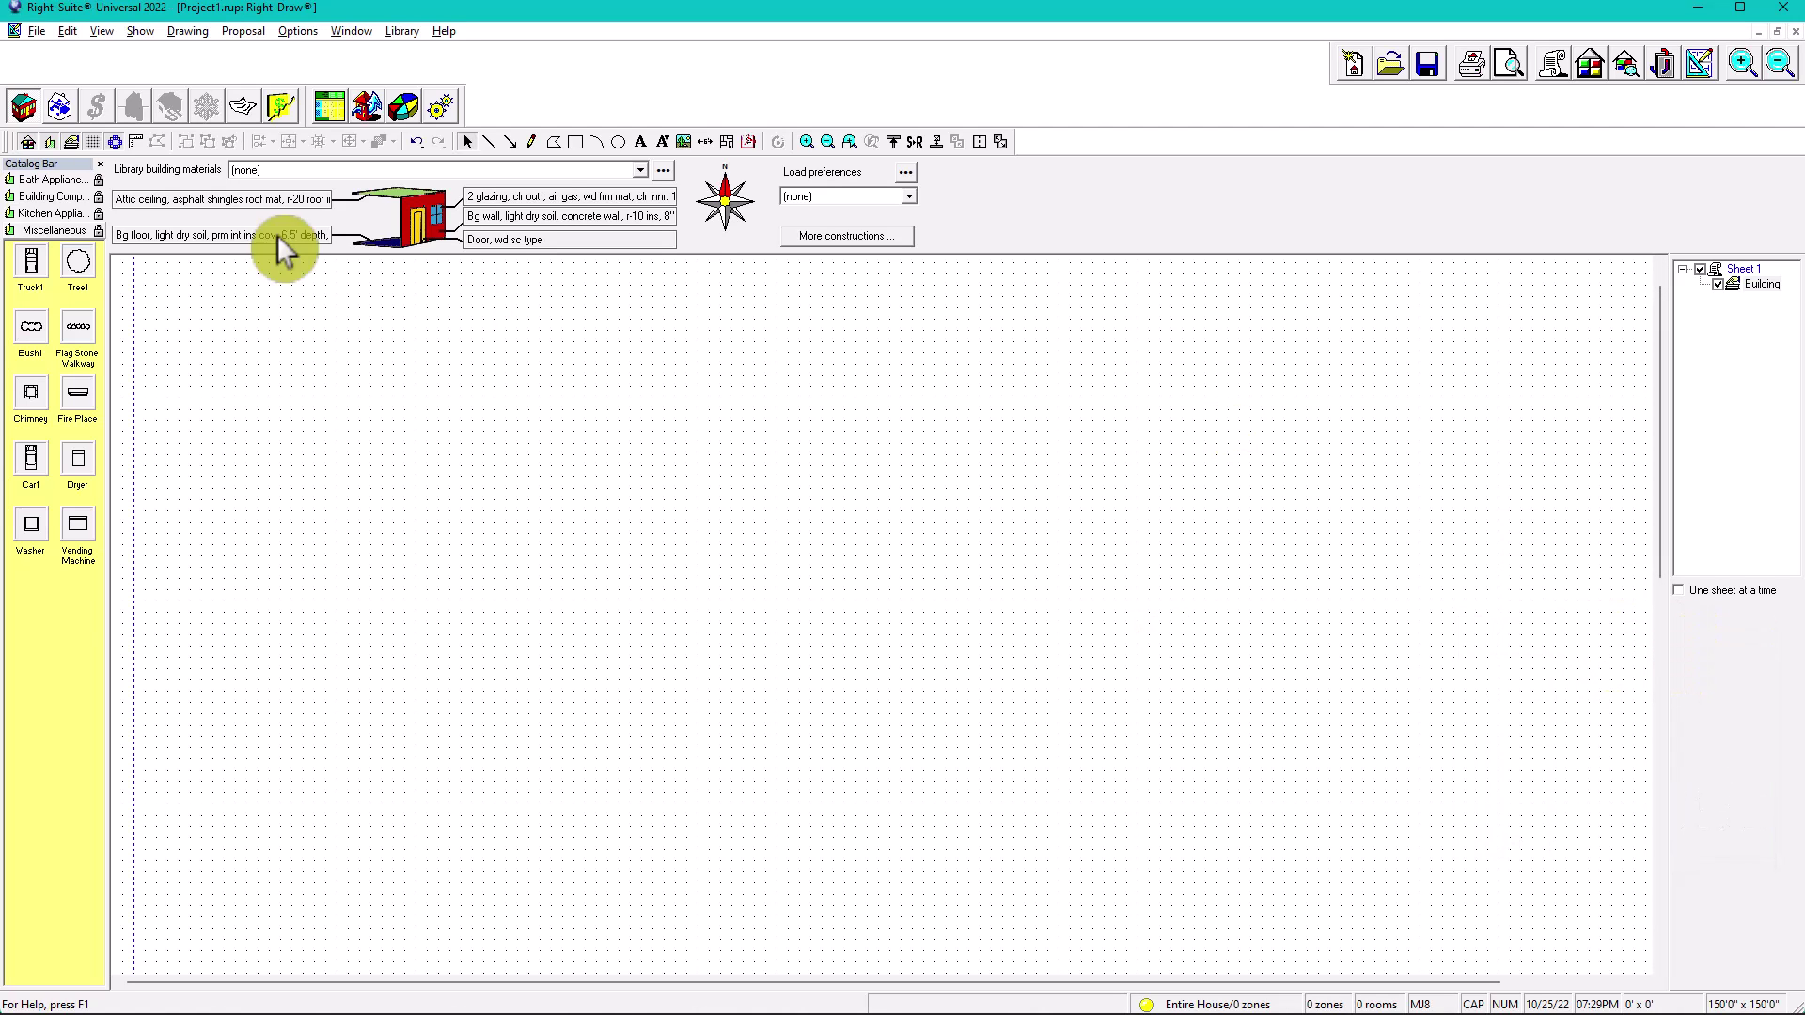
click(184, 31)
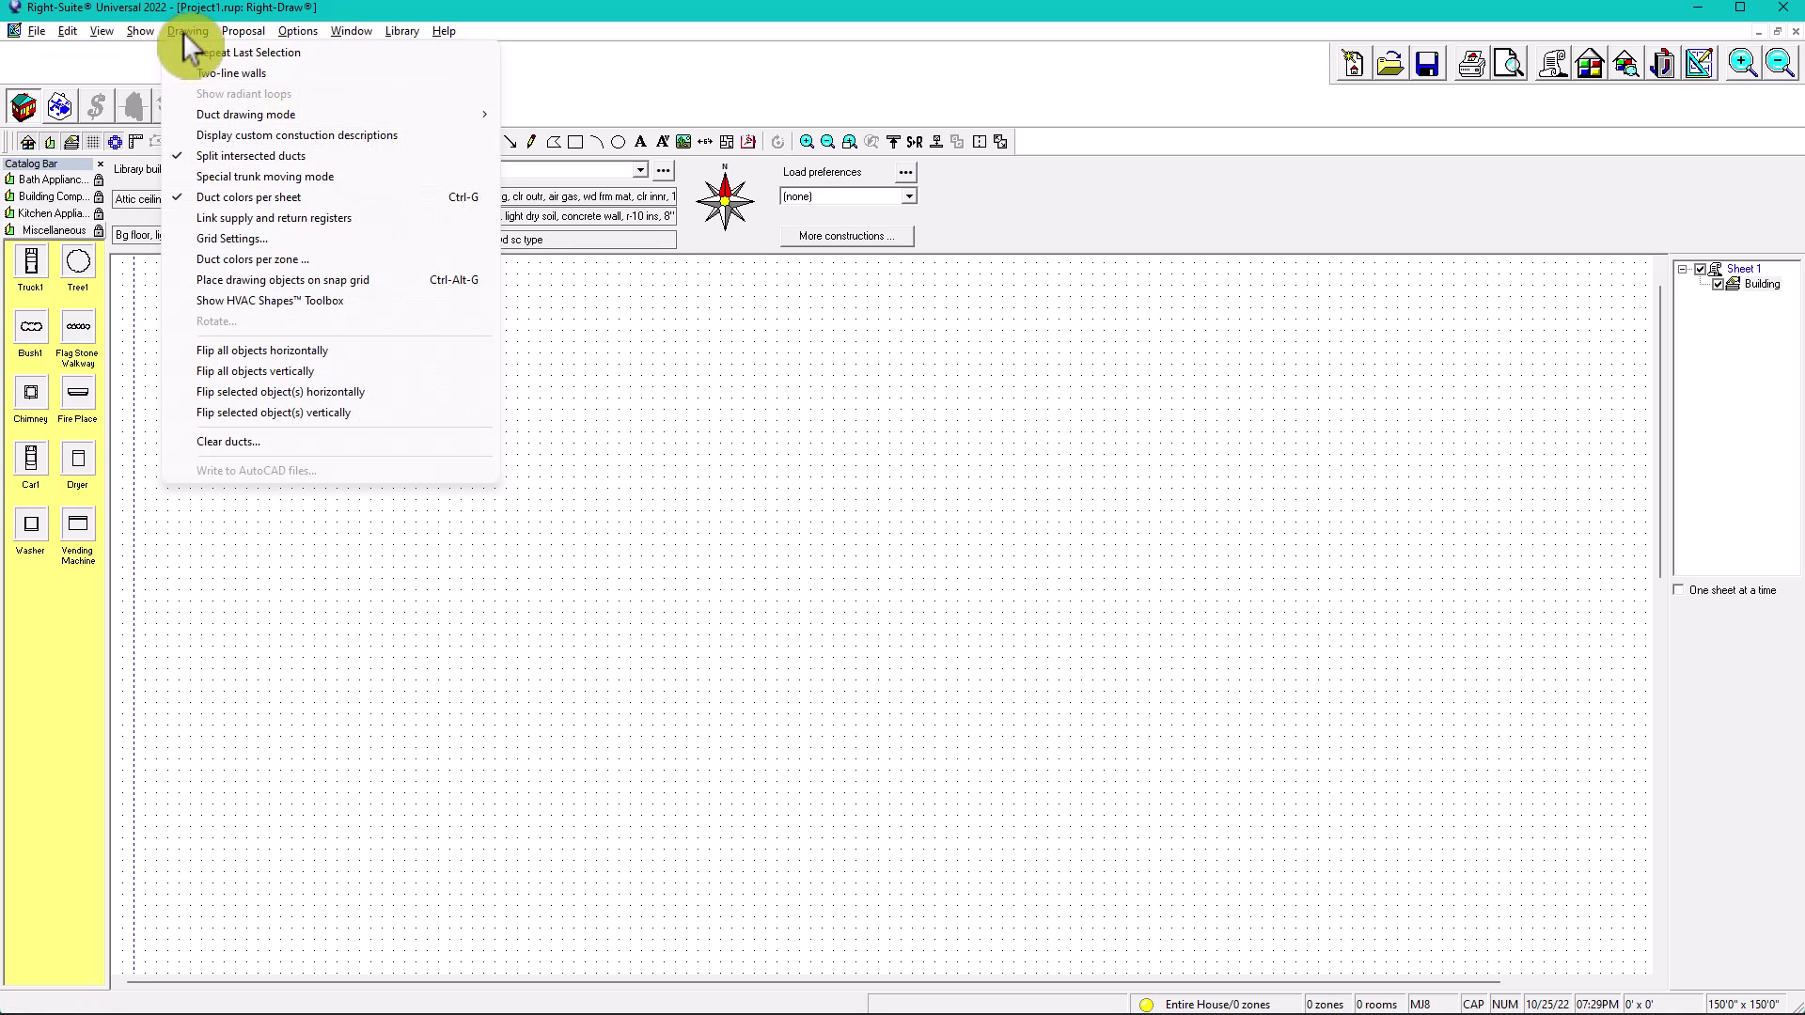
click(290, 302)
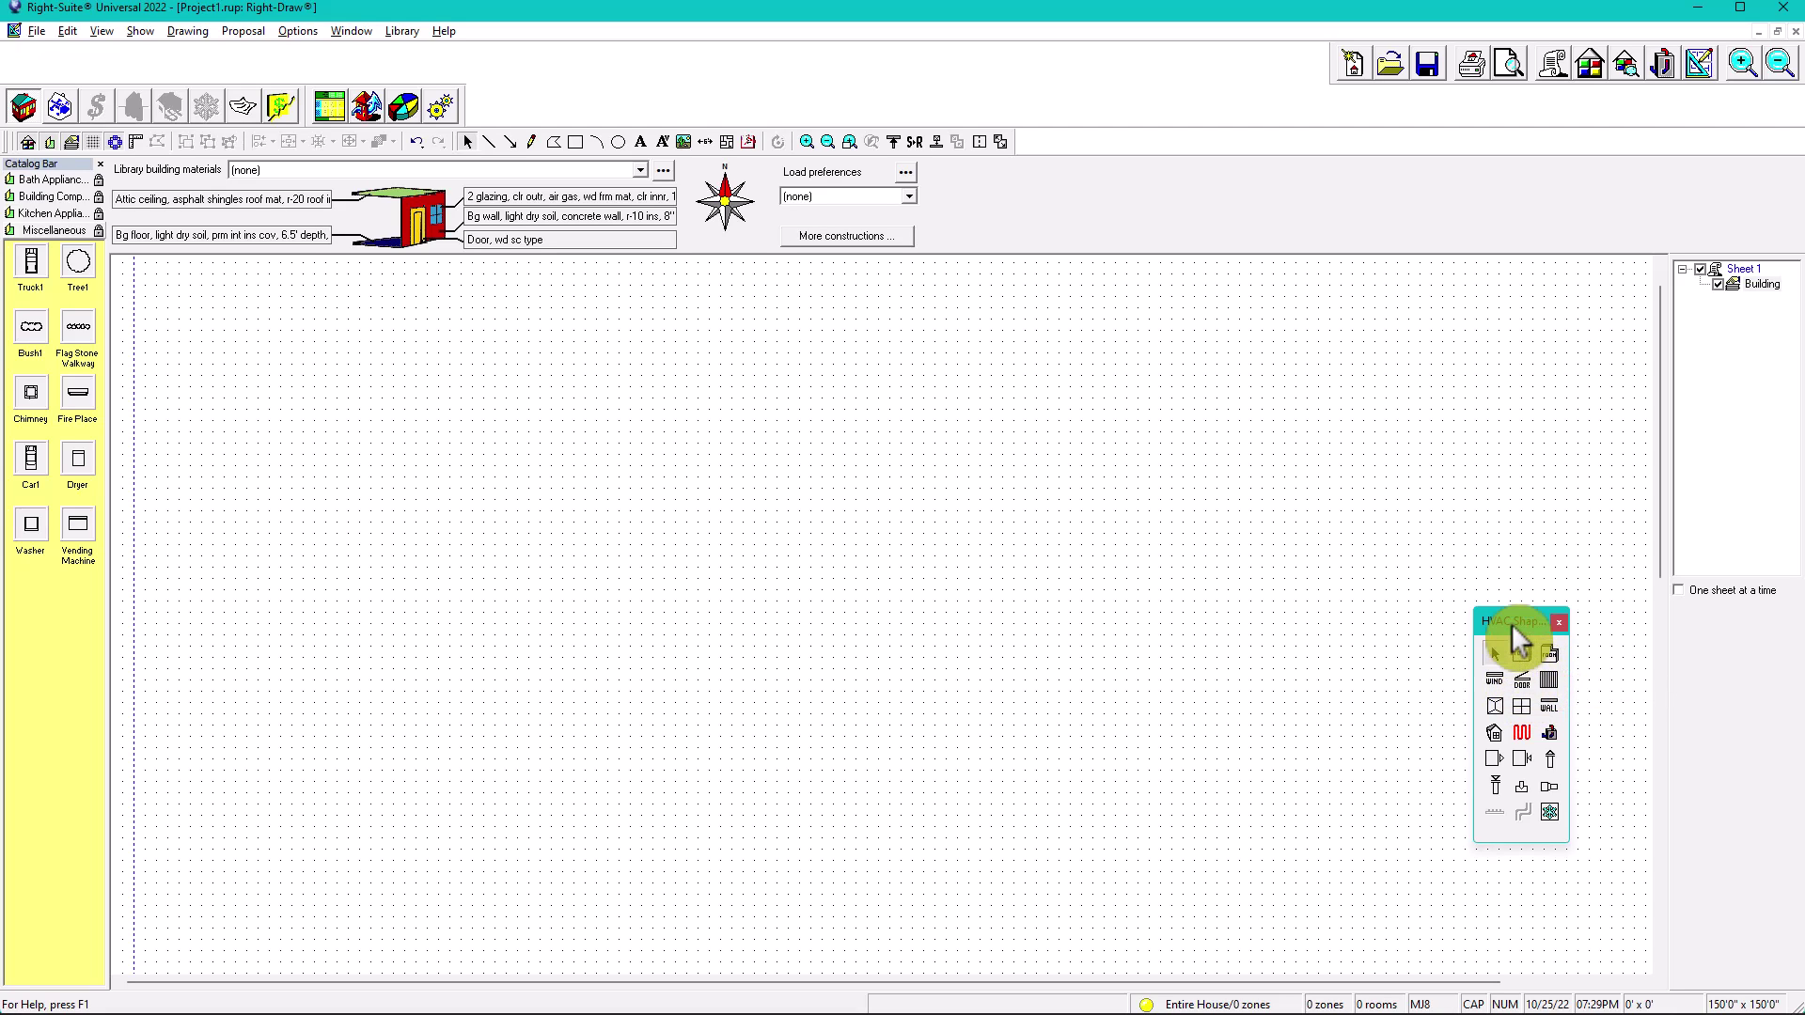
drag(1703, 657, 1739, 649)
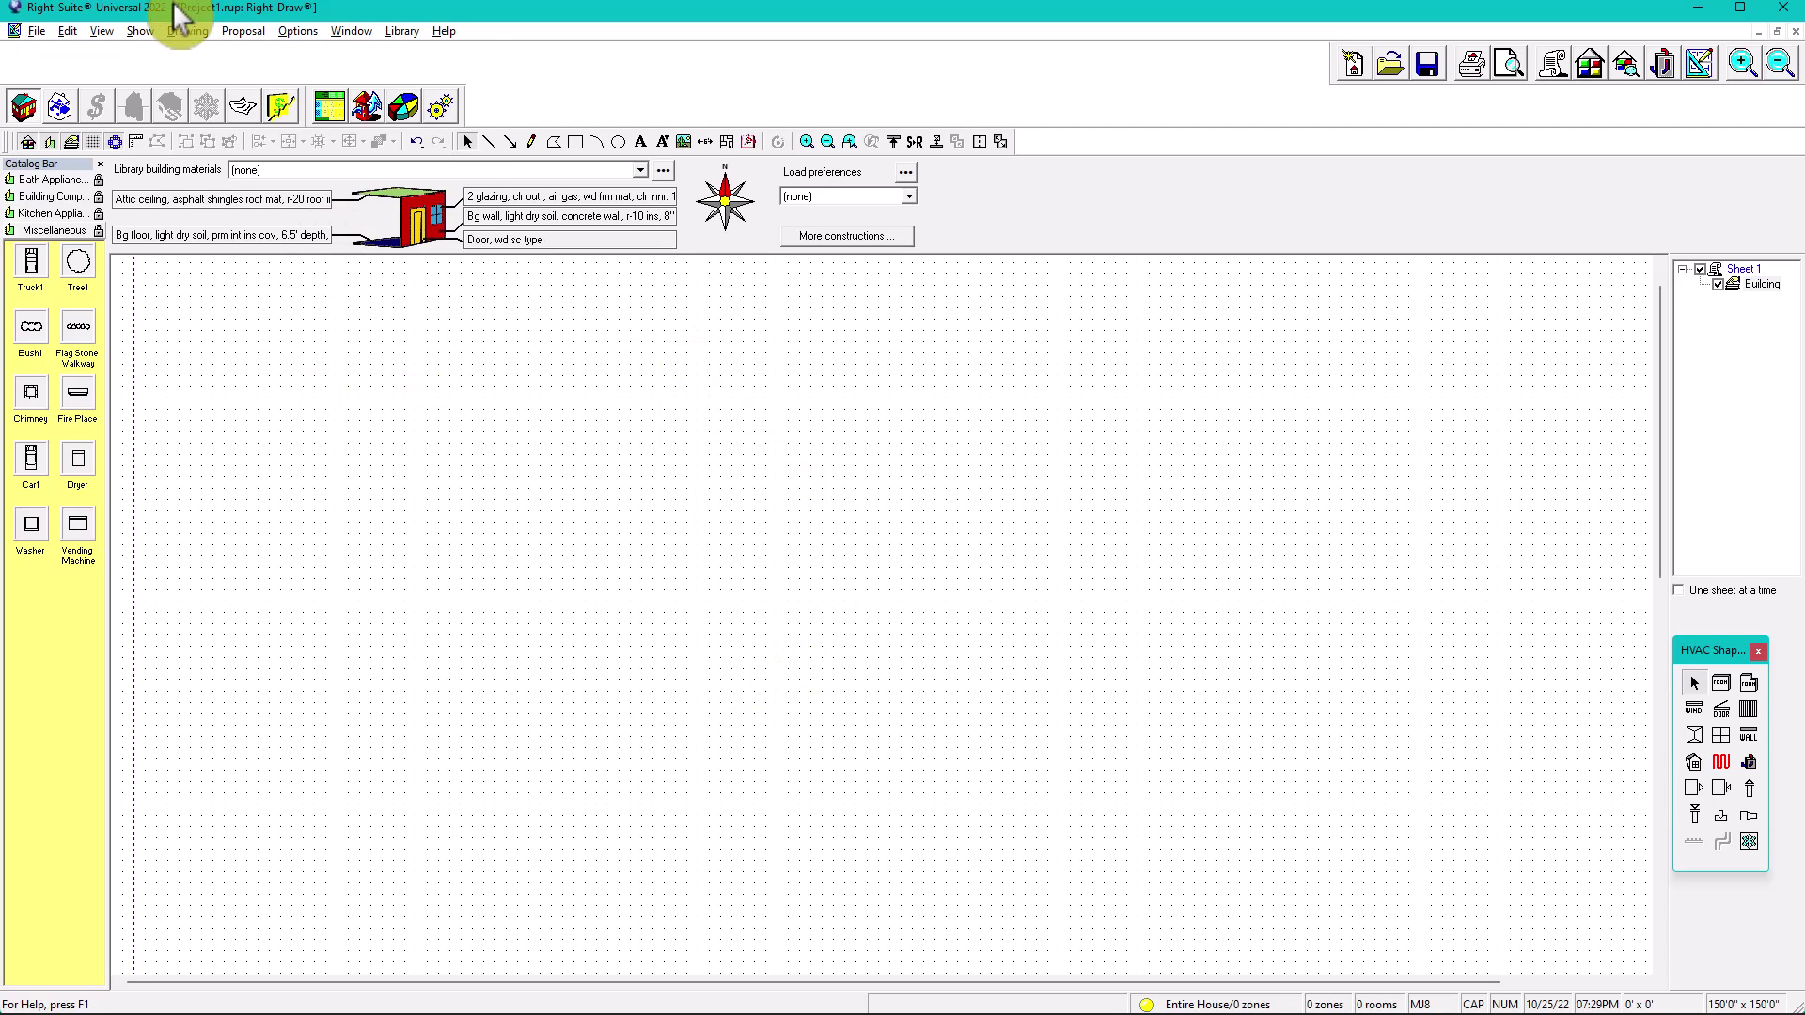
In Grid Settings, set grid width, grid height, snap width and snap height all to 6 inches.
click(188, 31)
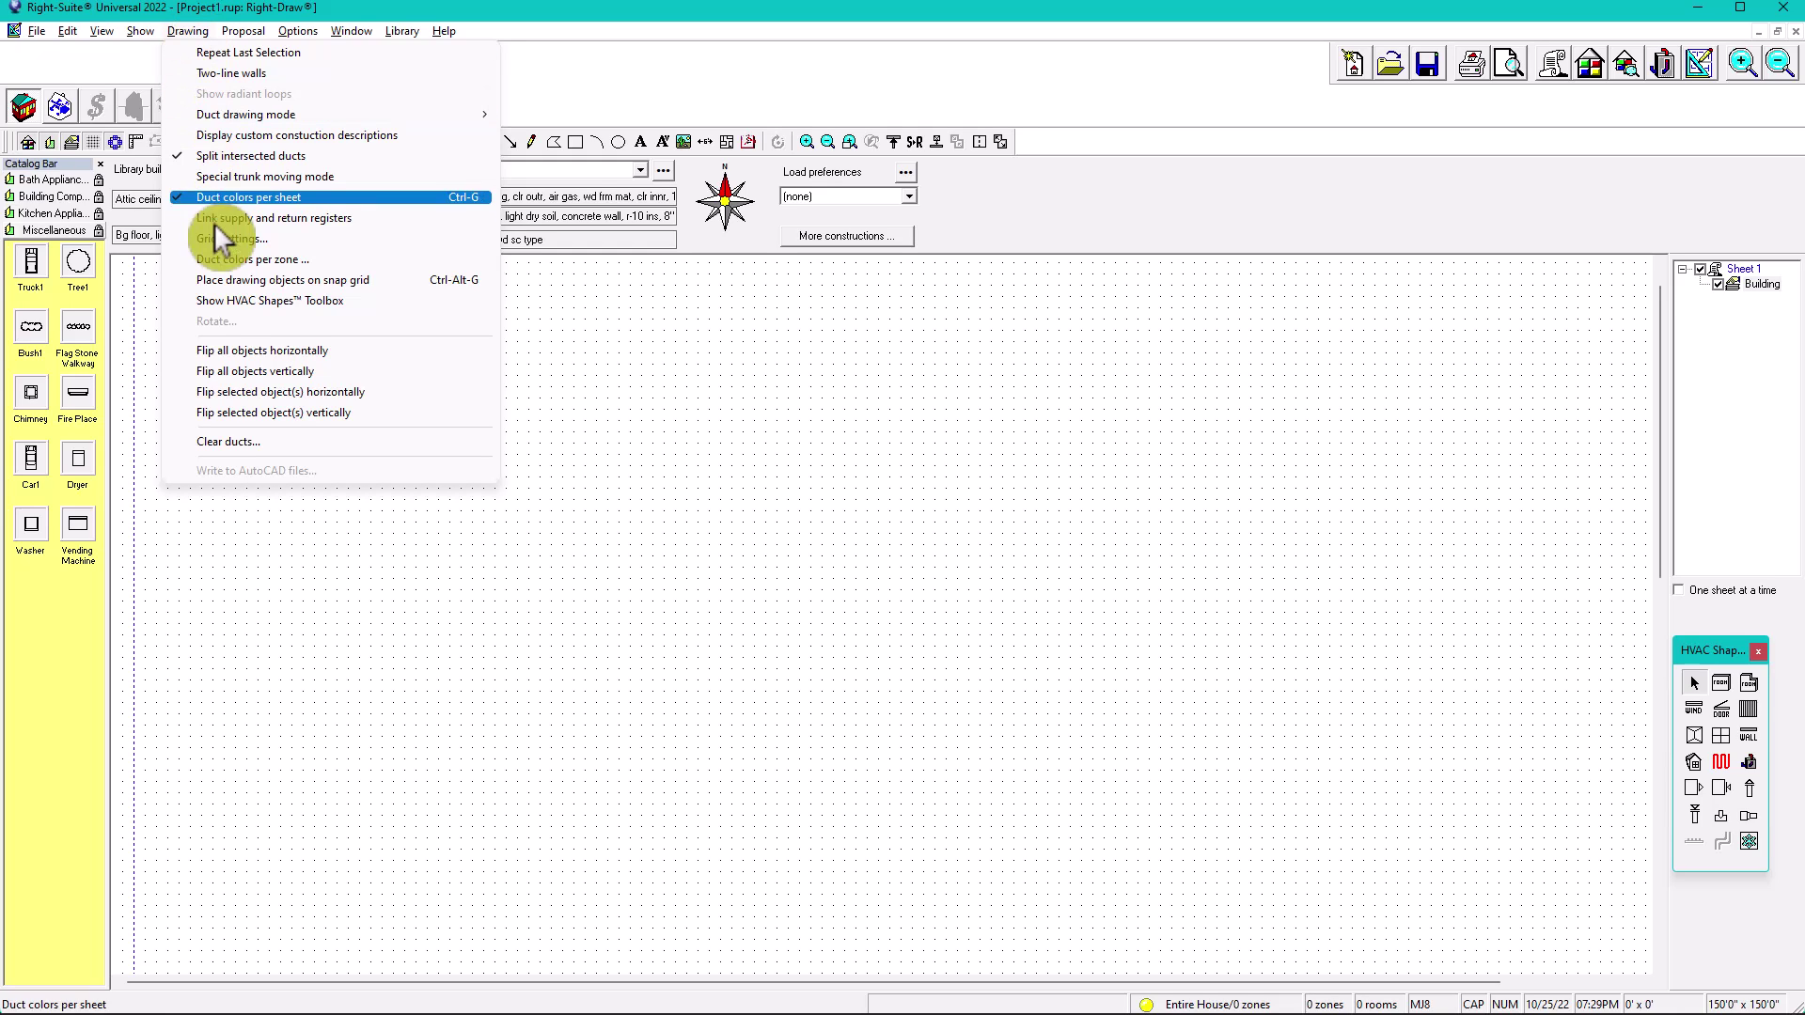
click(234, 238)
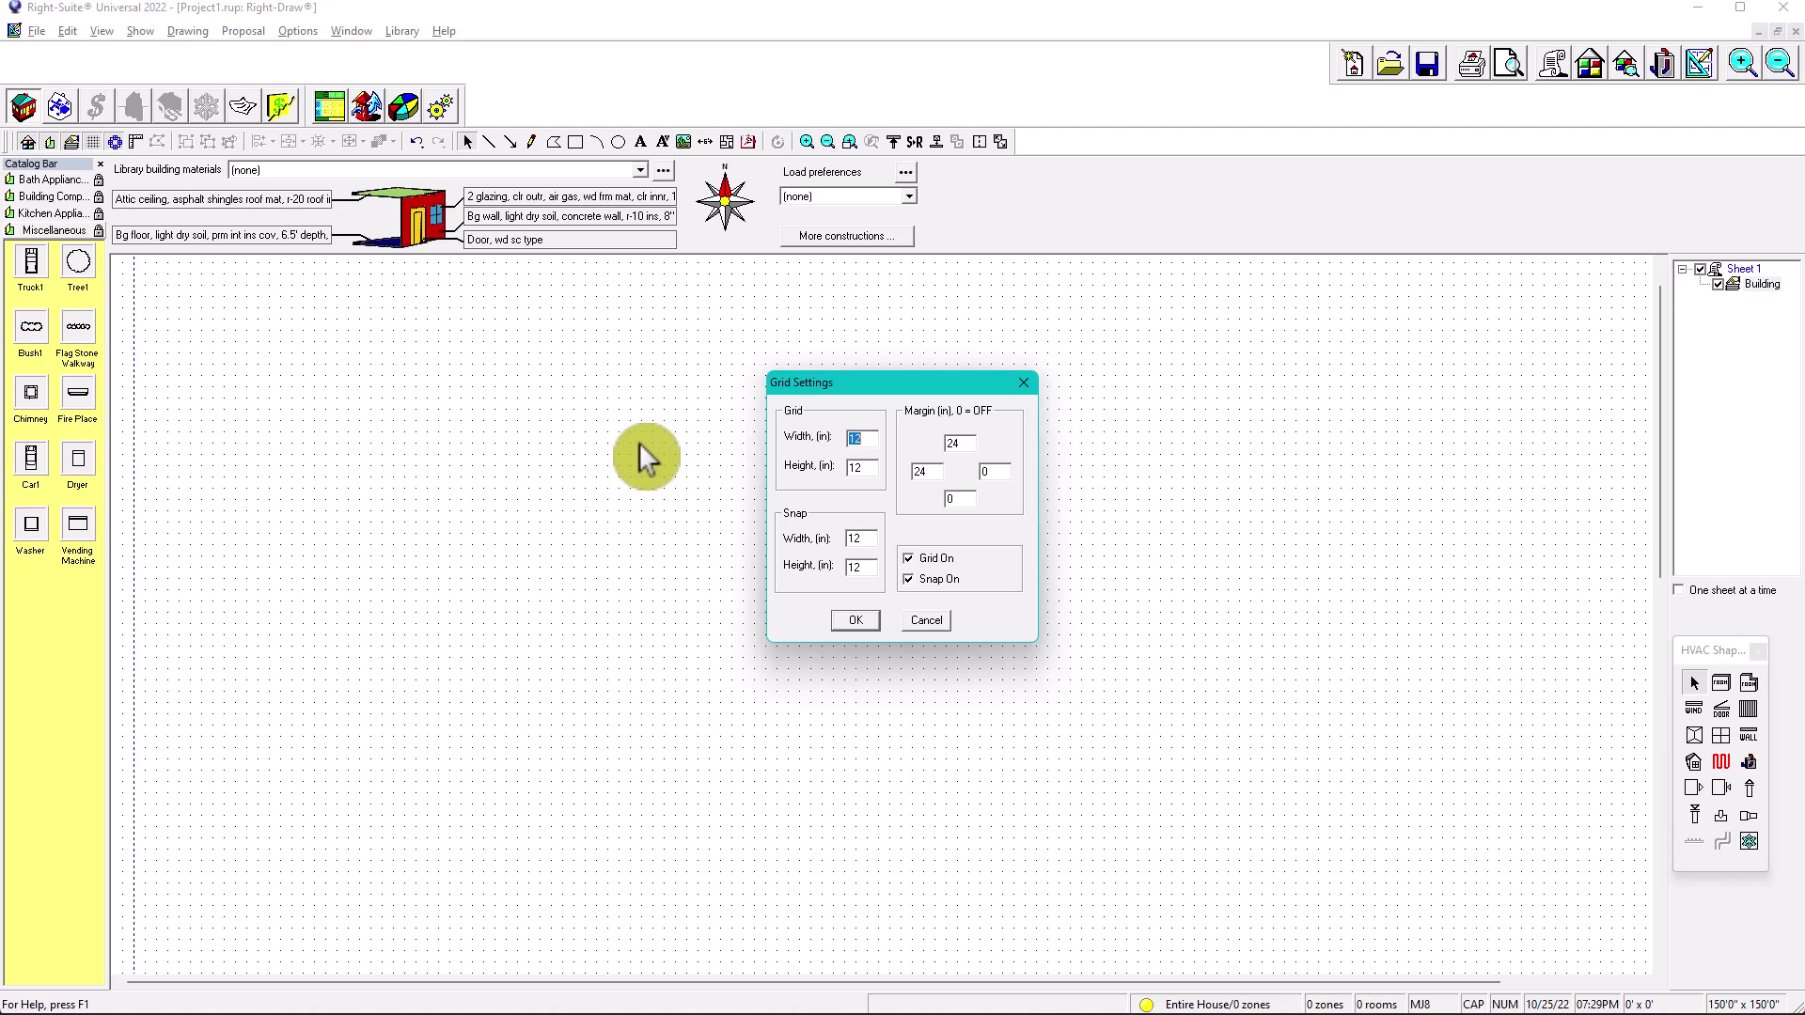
text(6)
double_click(850, 467)
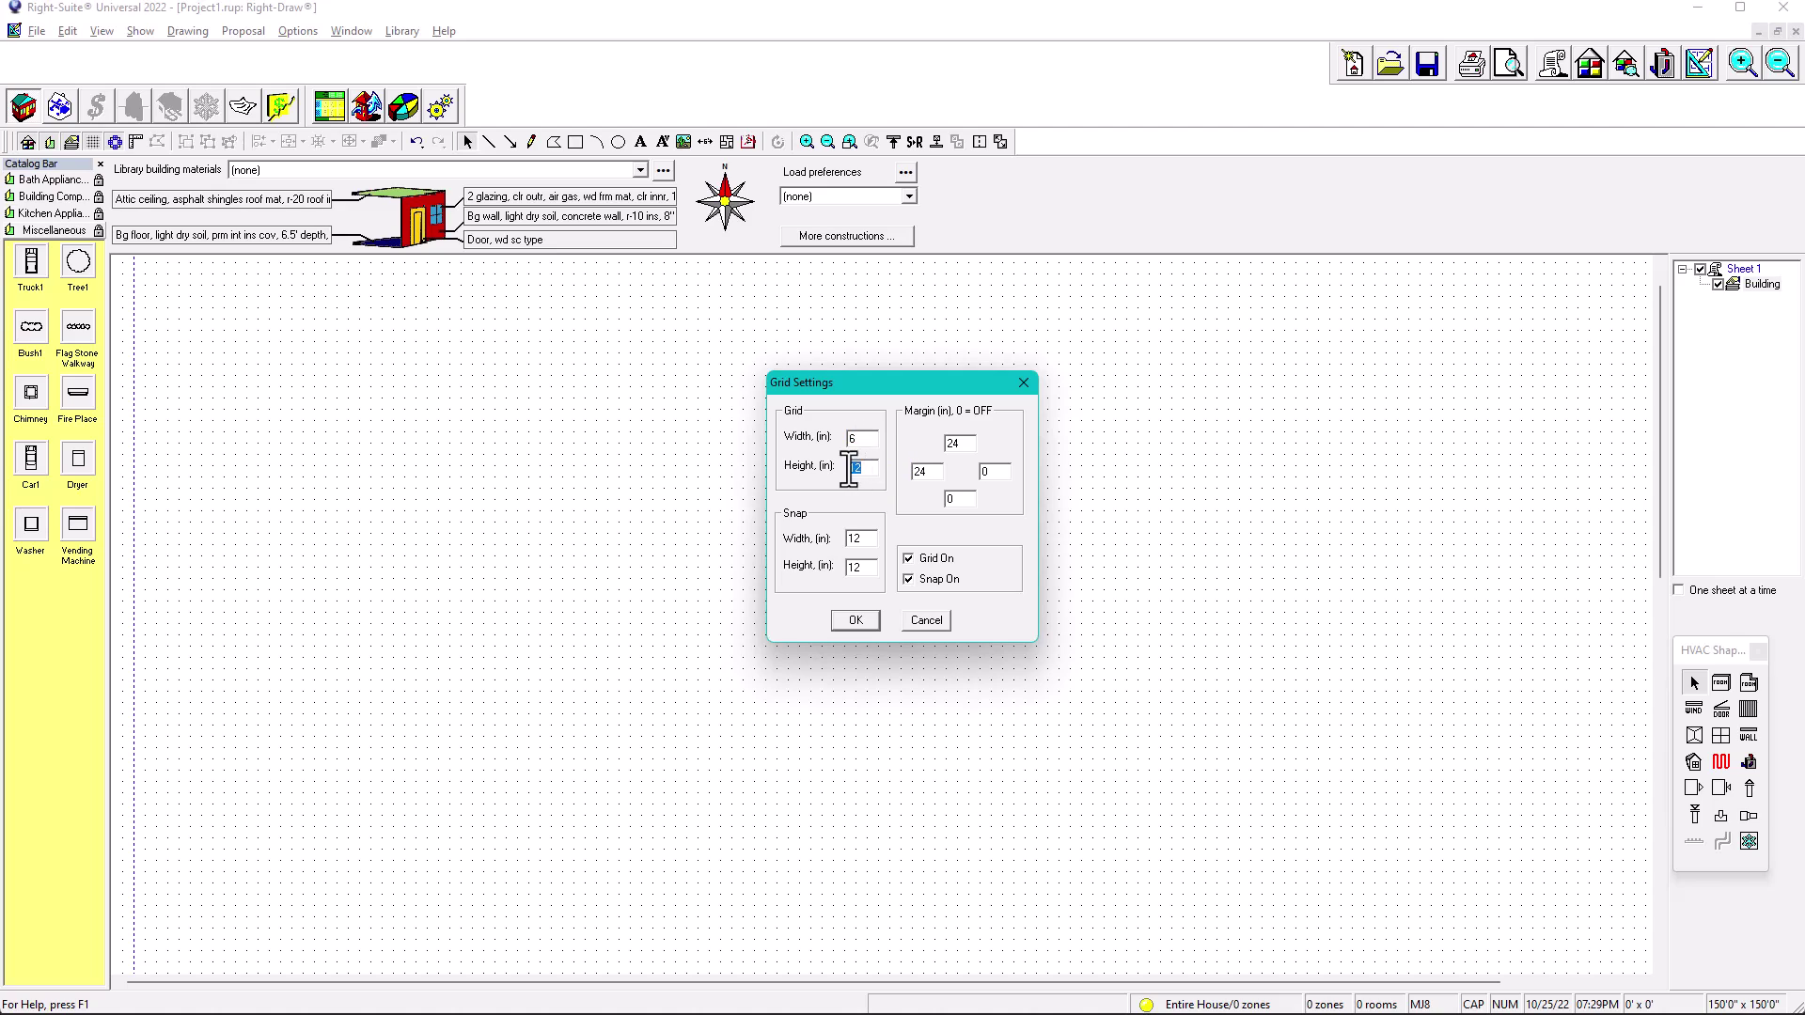
text(6)
double_click(857, 538)
text(6)
double_click(855, 567)
text(6)
click(855, 621)
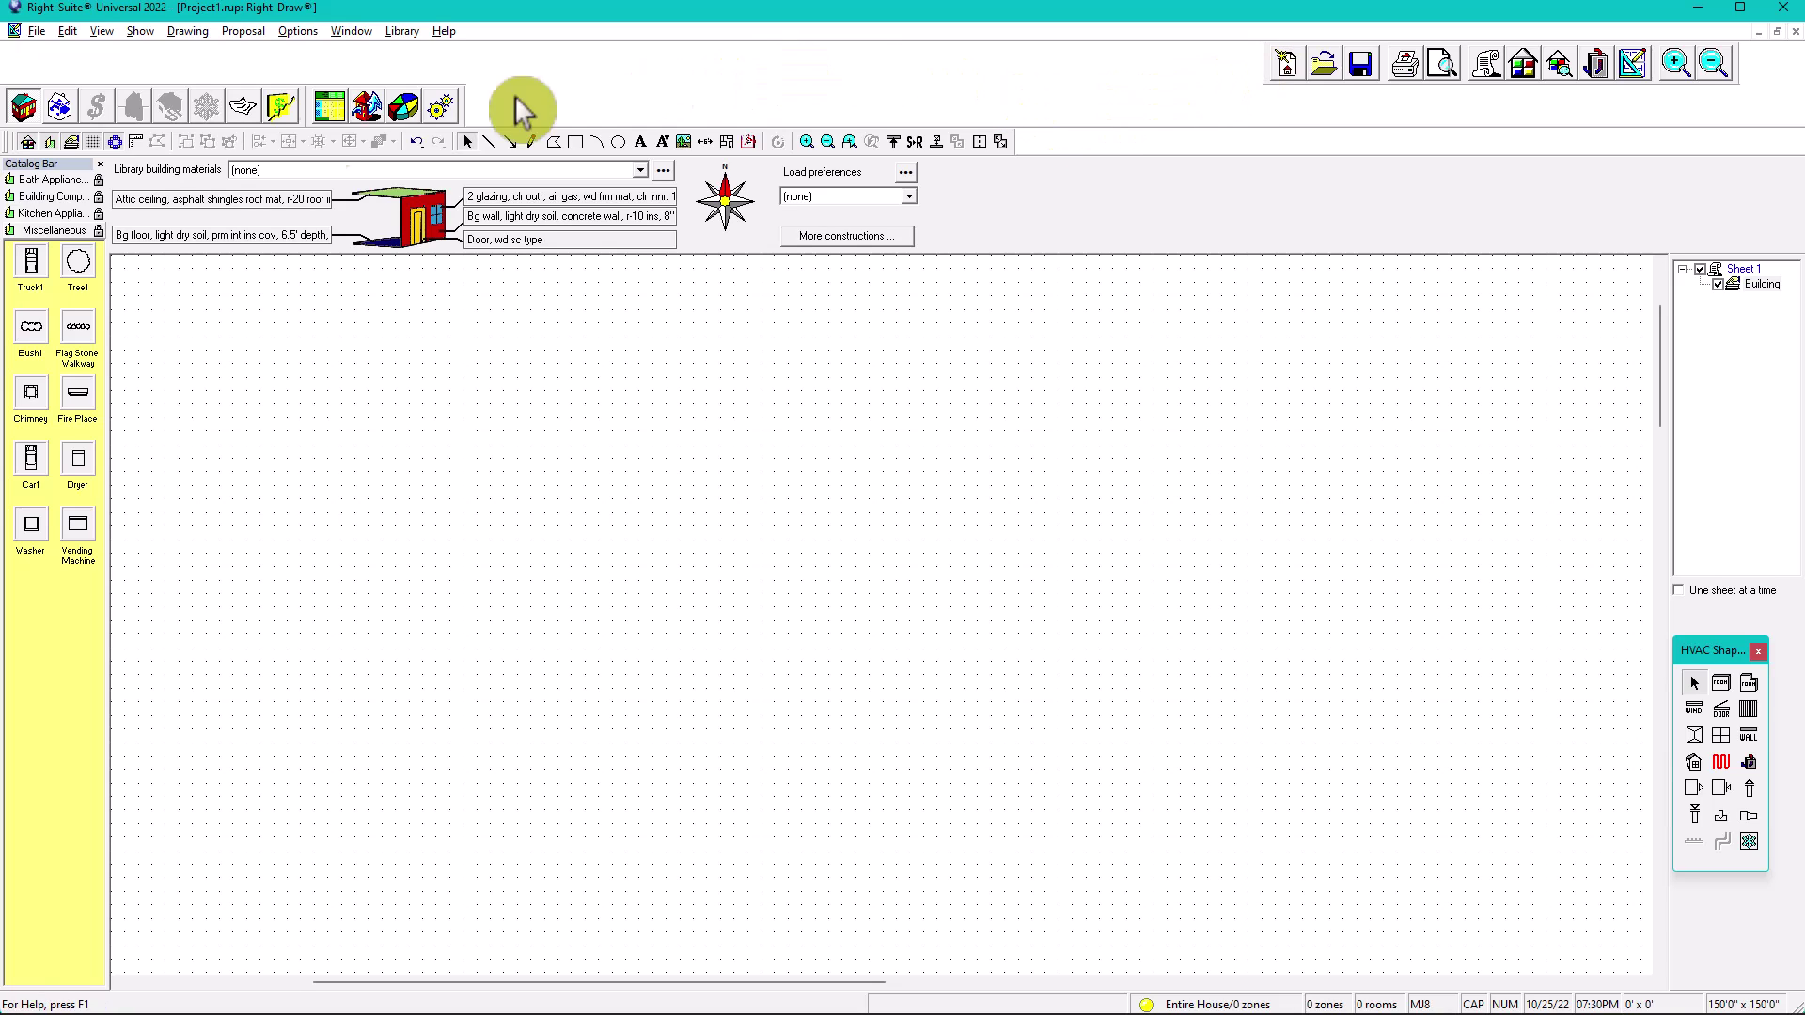
Dock the file/zoom, selector and remaining toolbars side by side in one gap-free top row.
drag(58, 111, 14, 61)
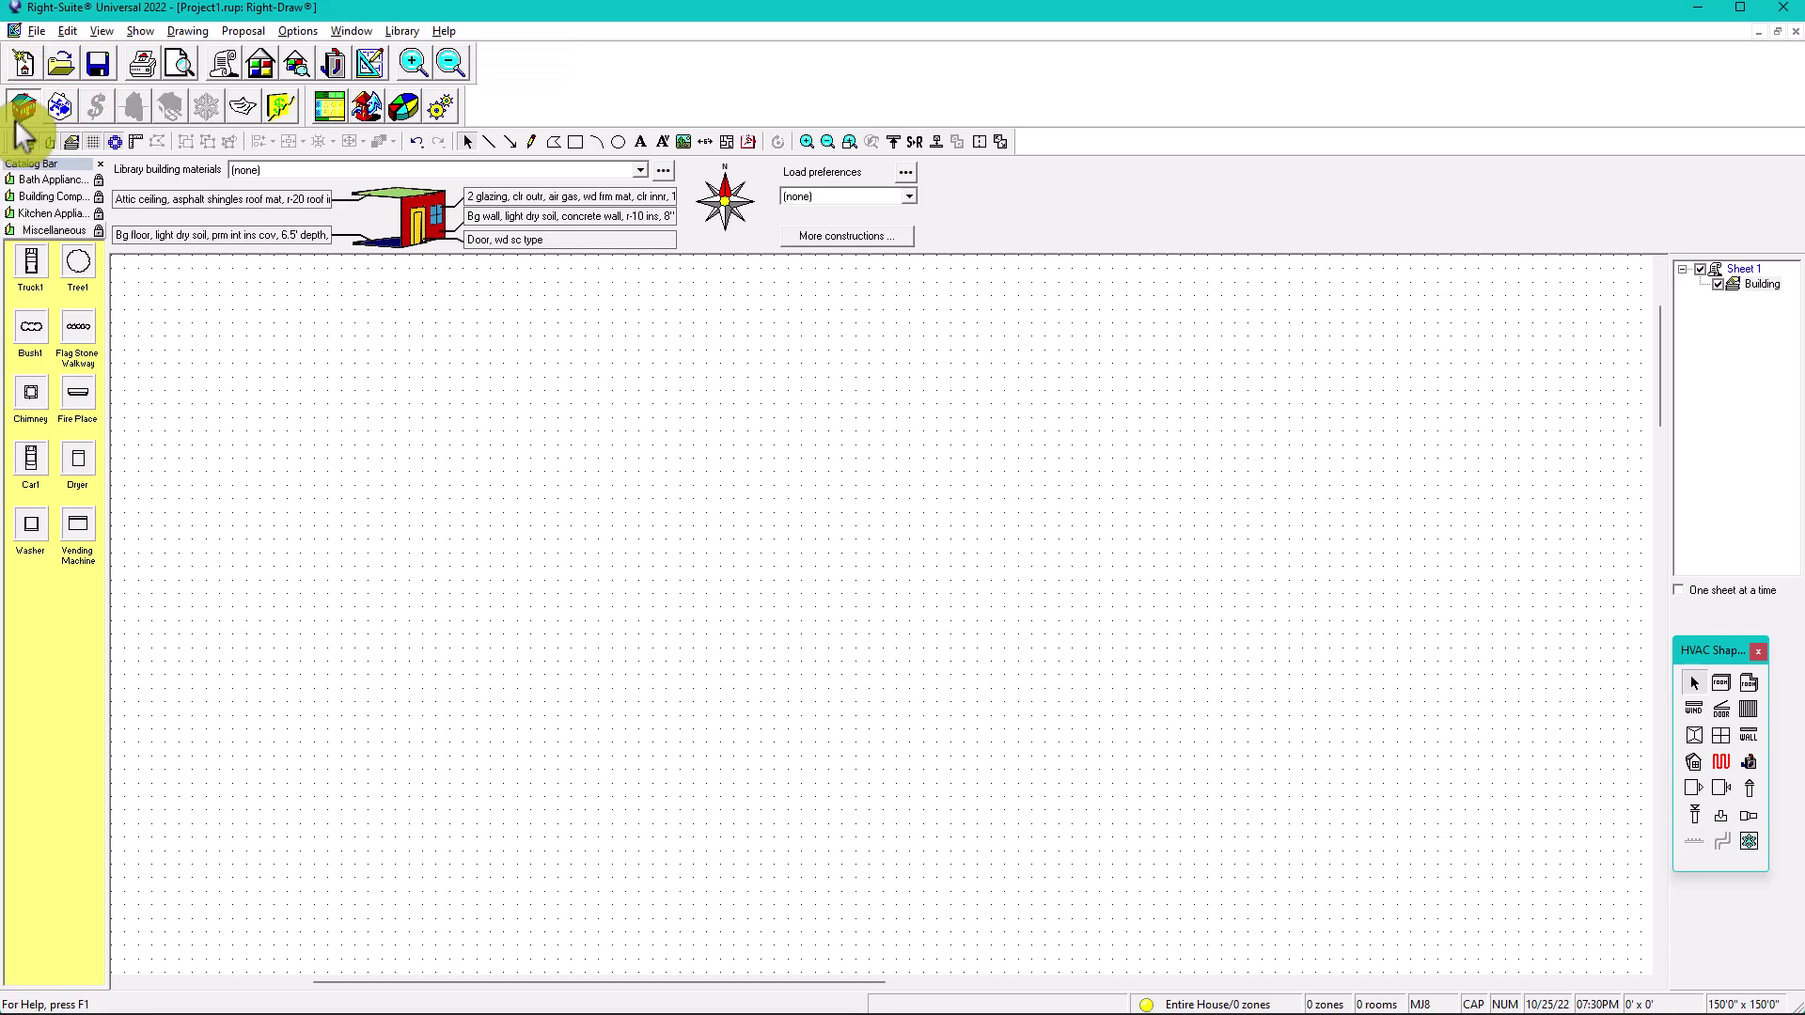
drag(17, 122, 489, 70)
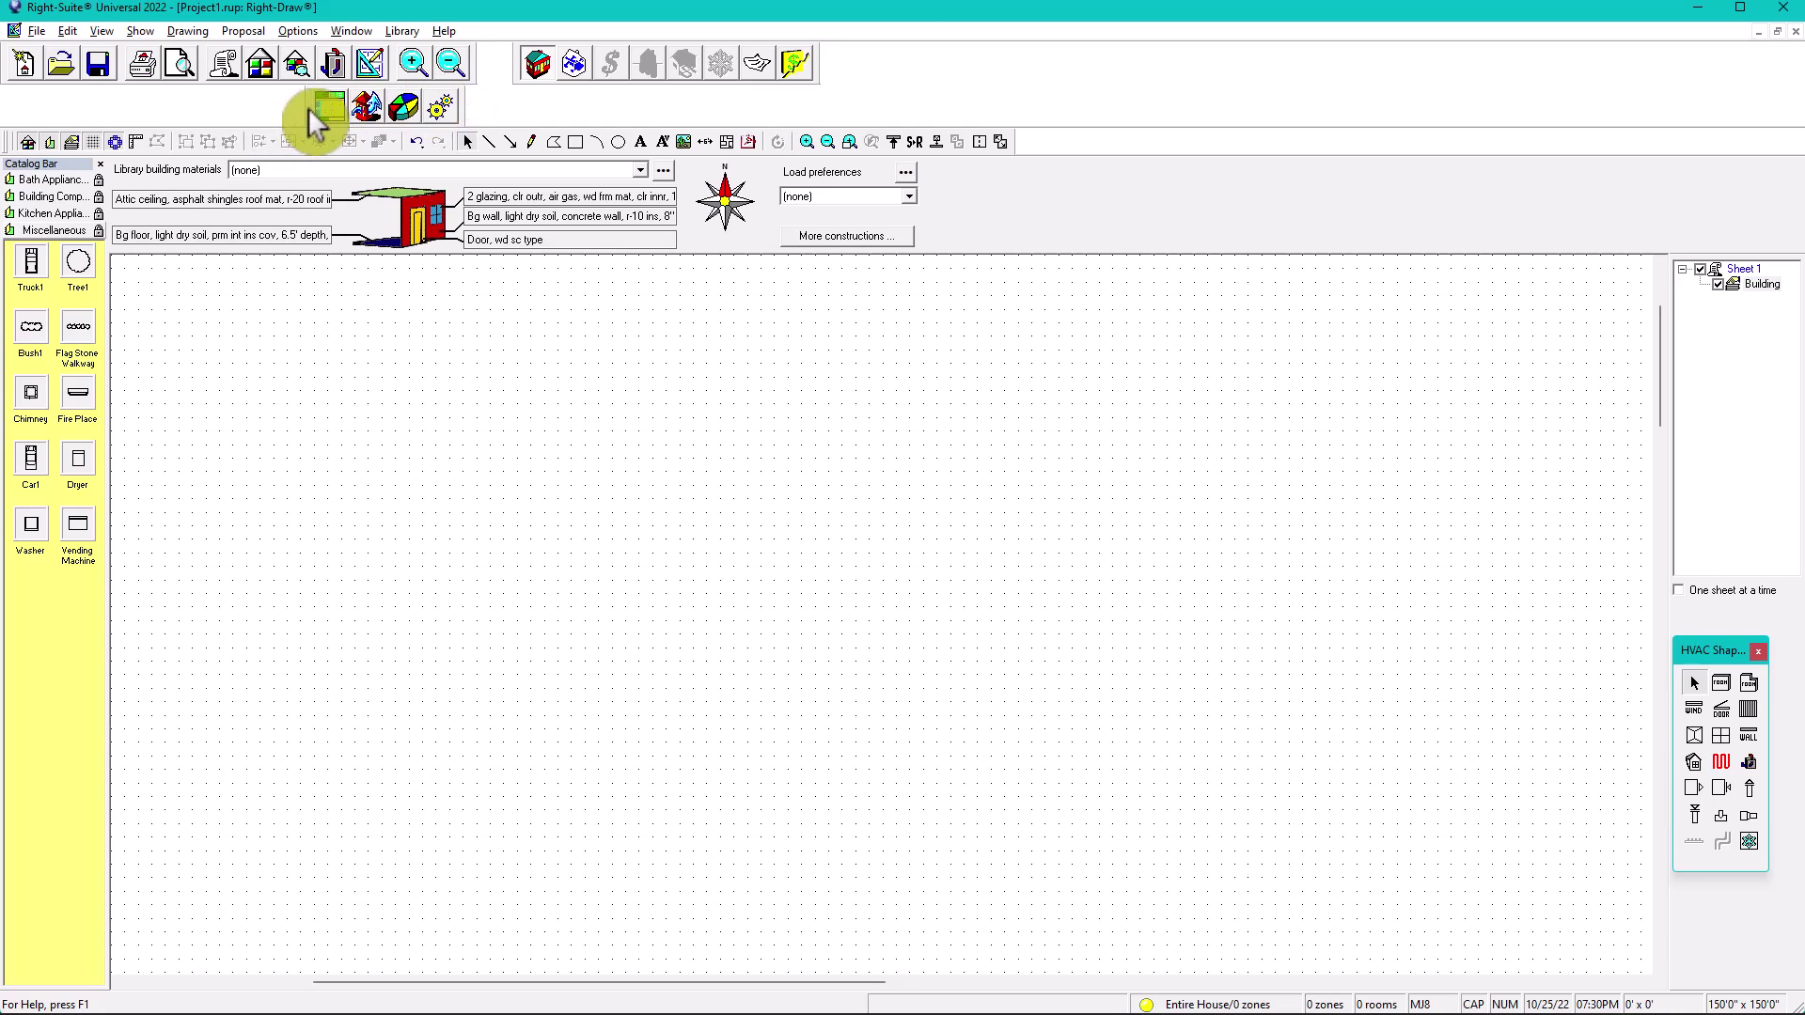
drag(307, 107, 821, 66)
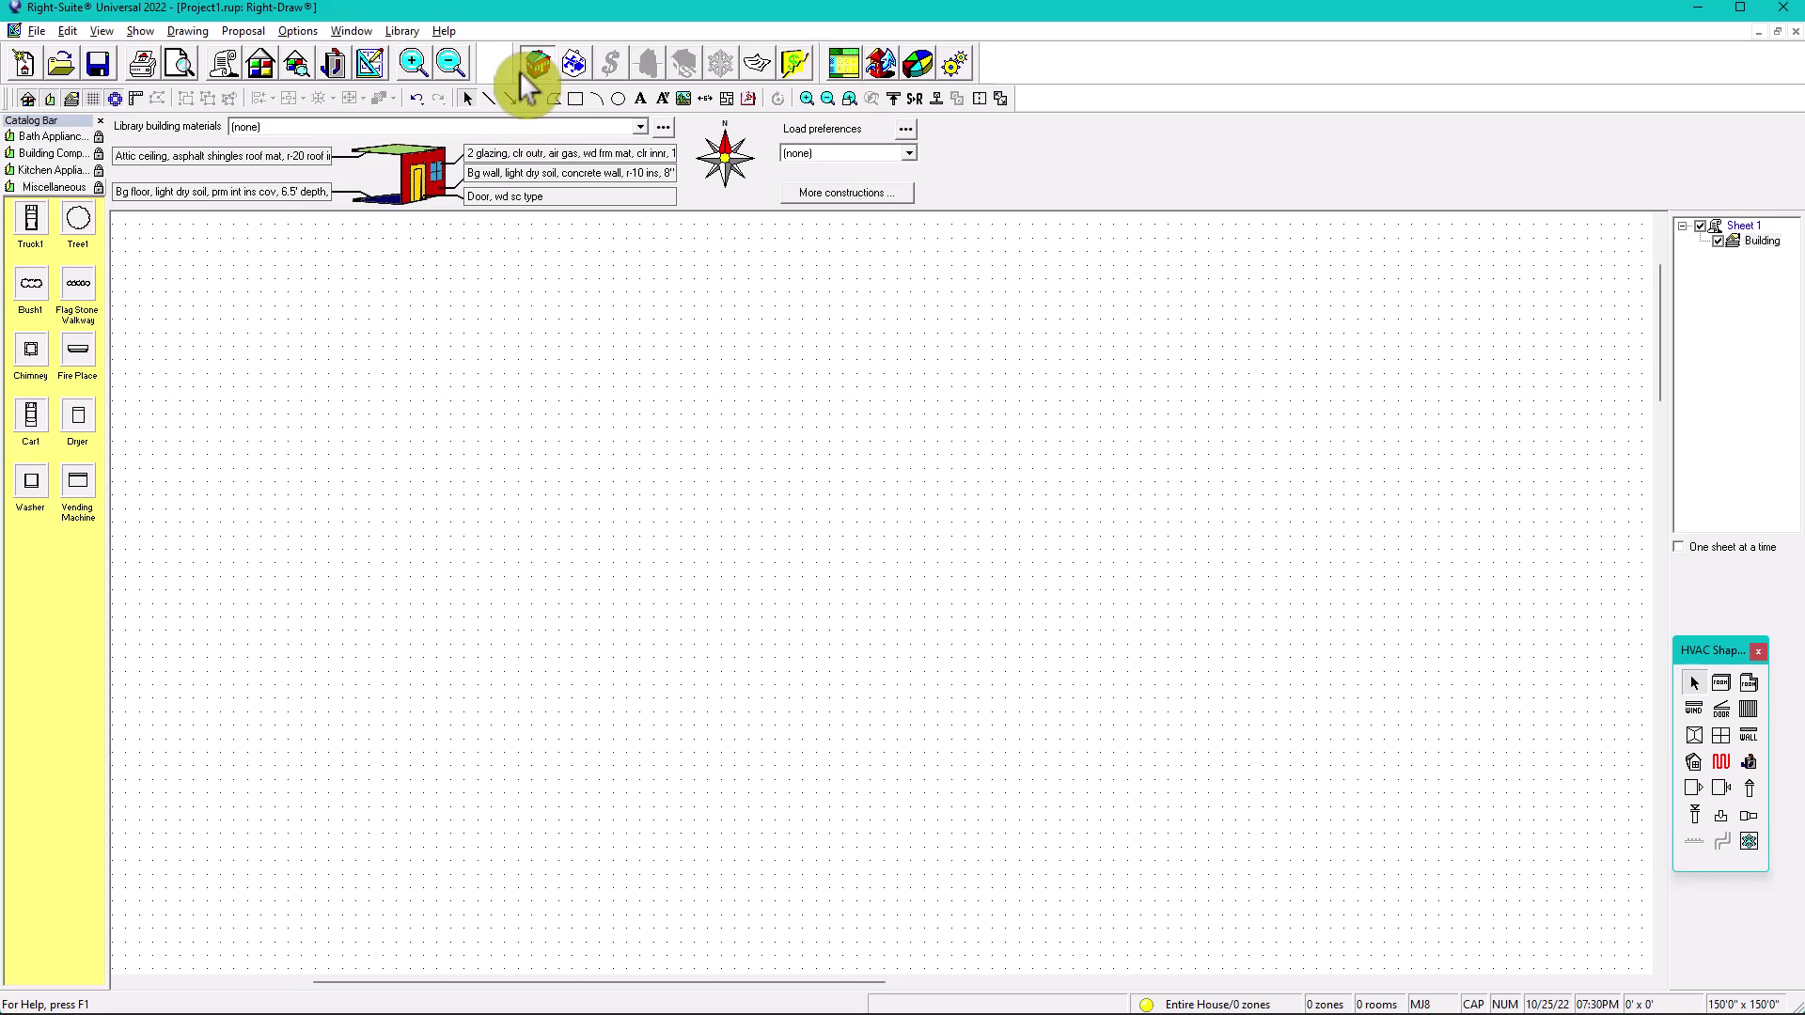
drag(515, 66, 484, 68)
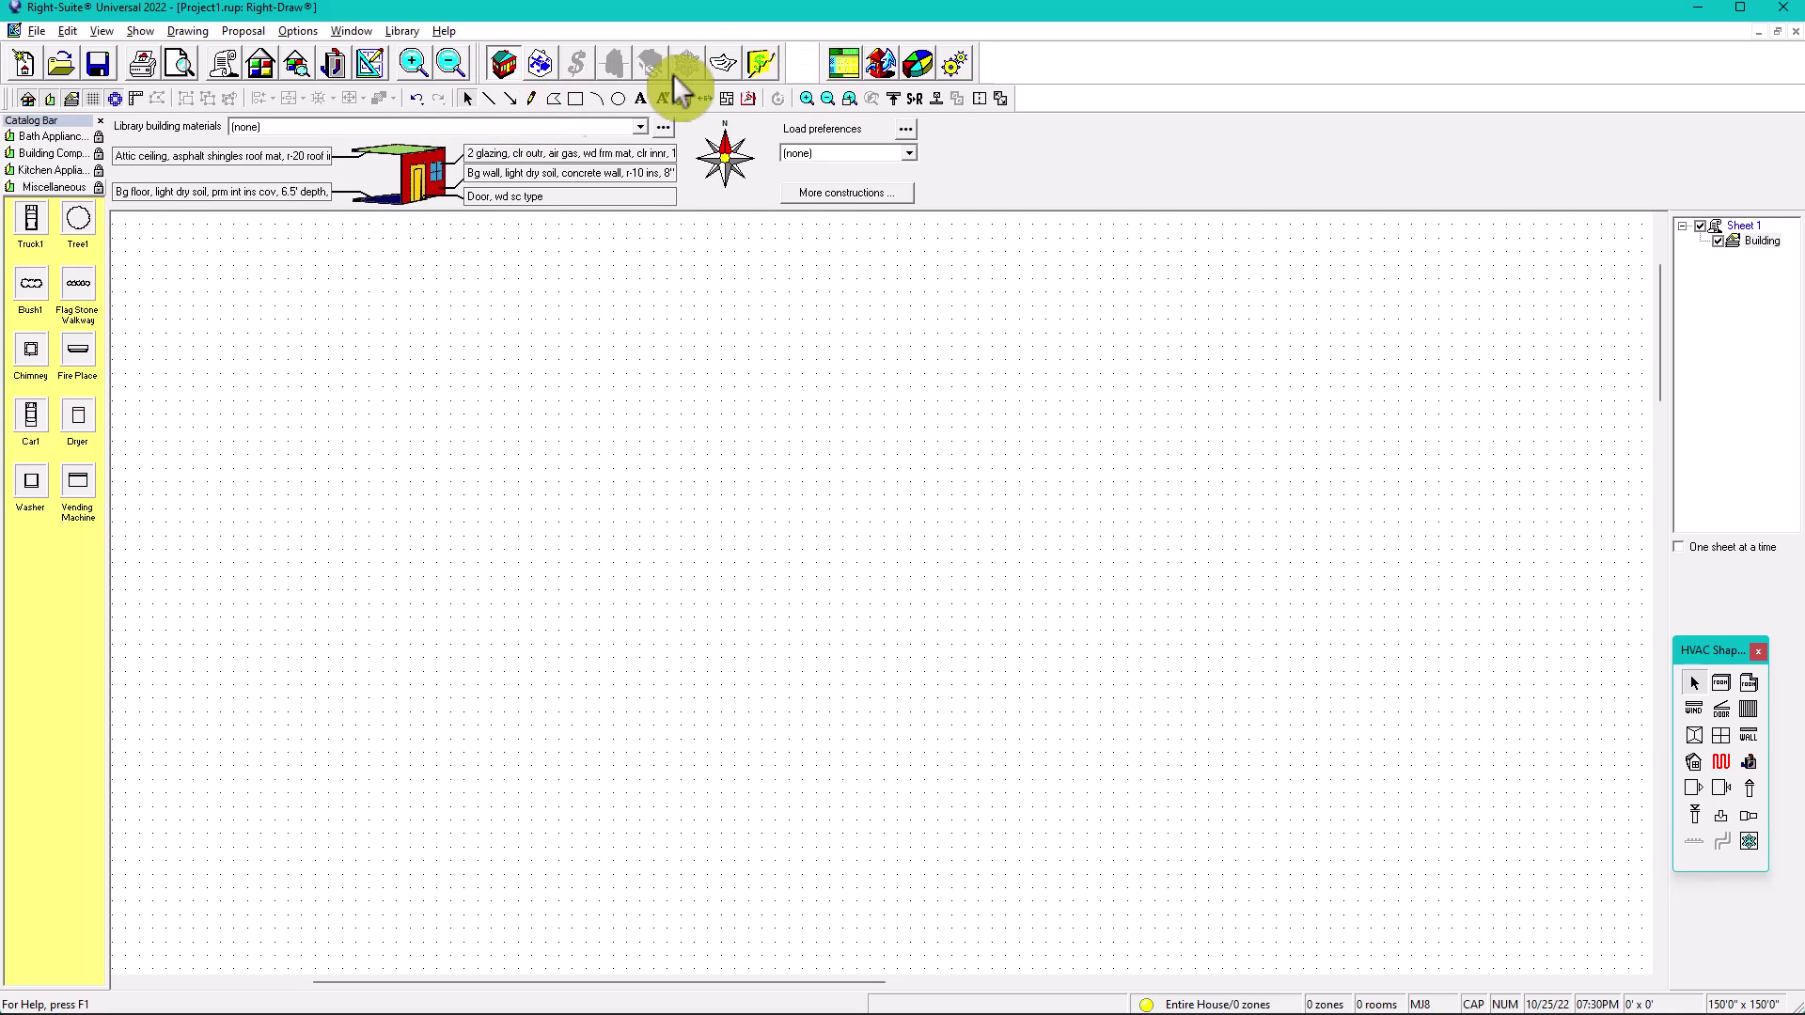
drag(814, 54, 802, 65)
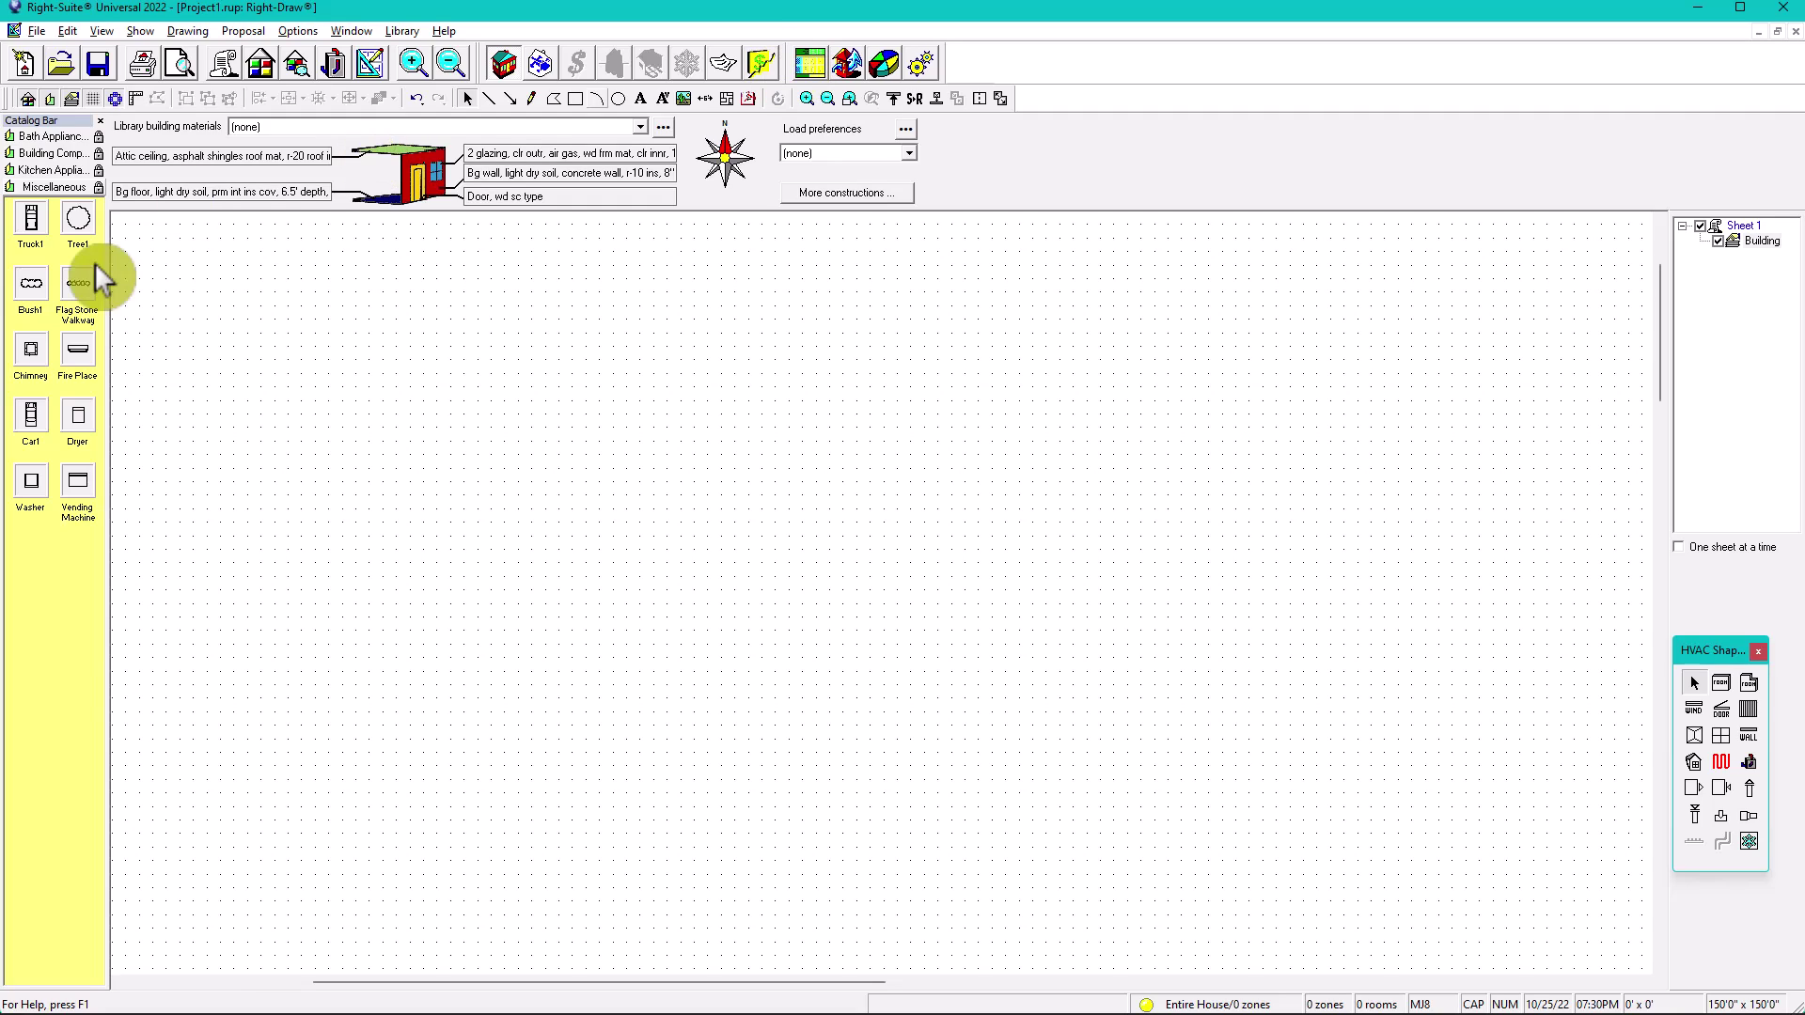
drag(483, 69, 474, 70)
Bring up the Toolbars dialog from the View menu and move it to the canvas centre.
click(141, 31)
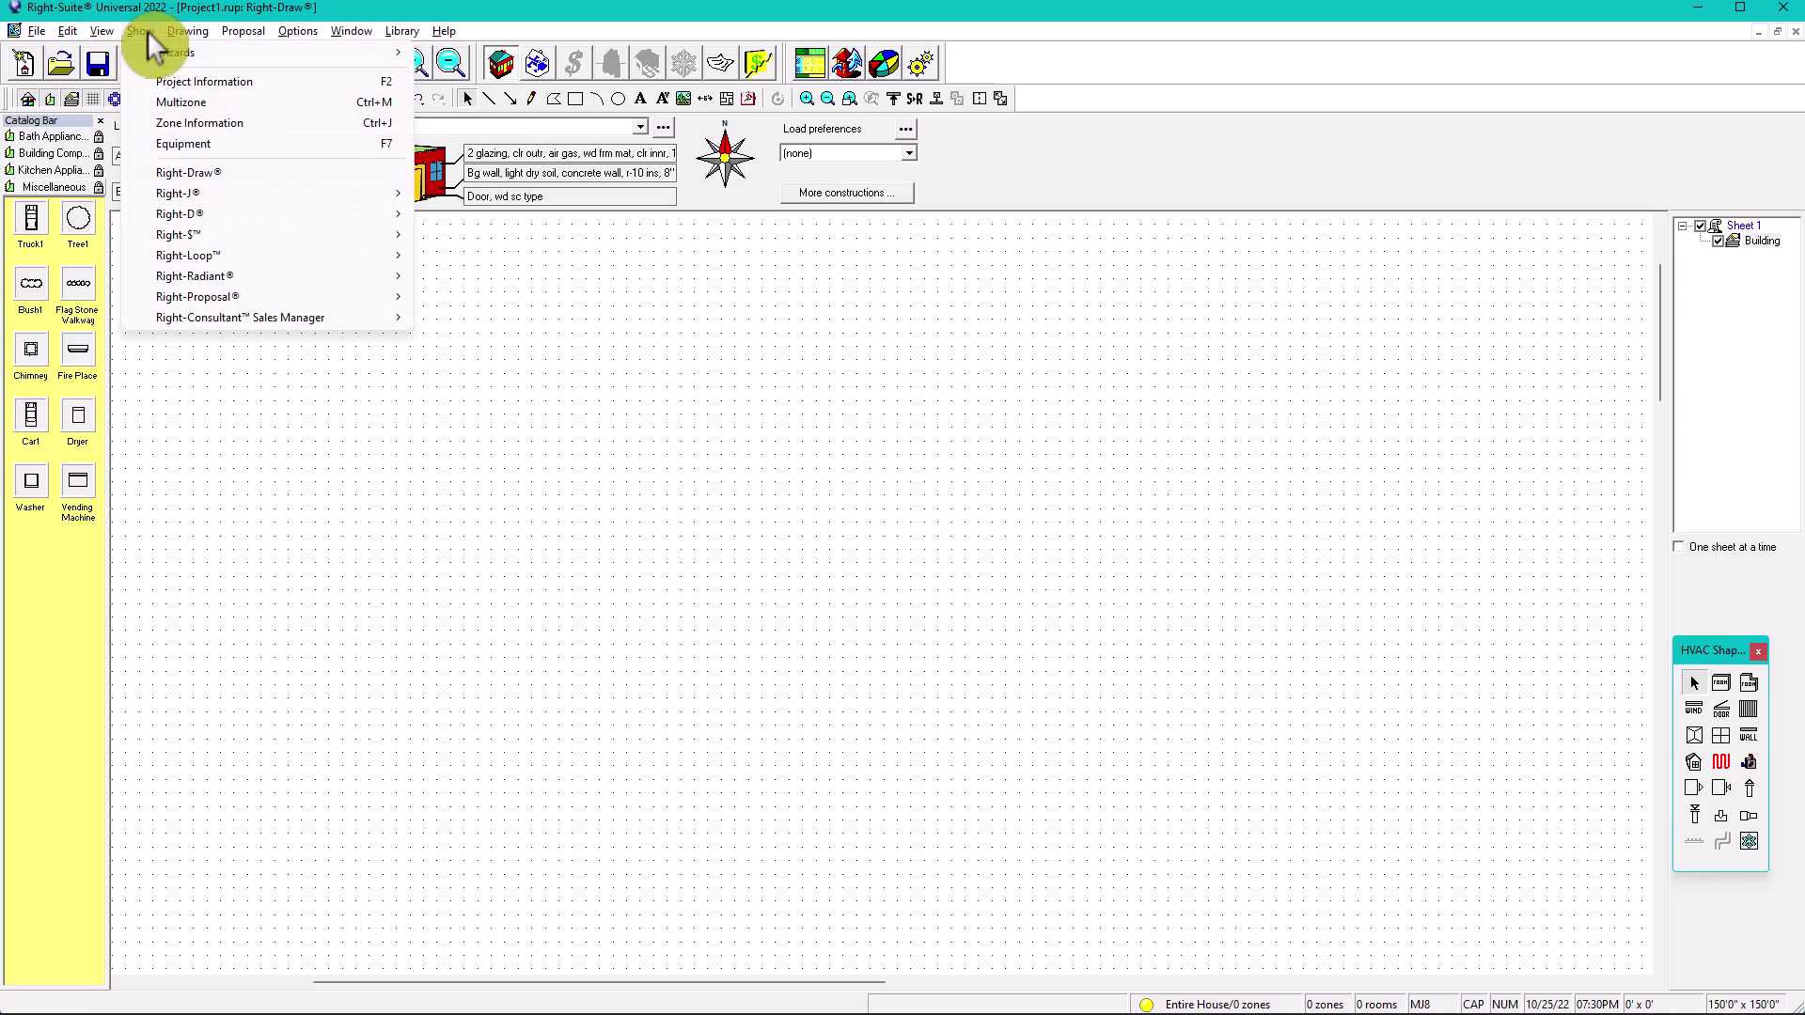
mouse_move(95, 36)
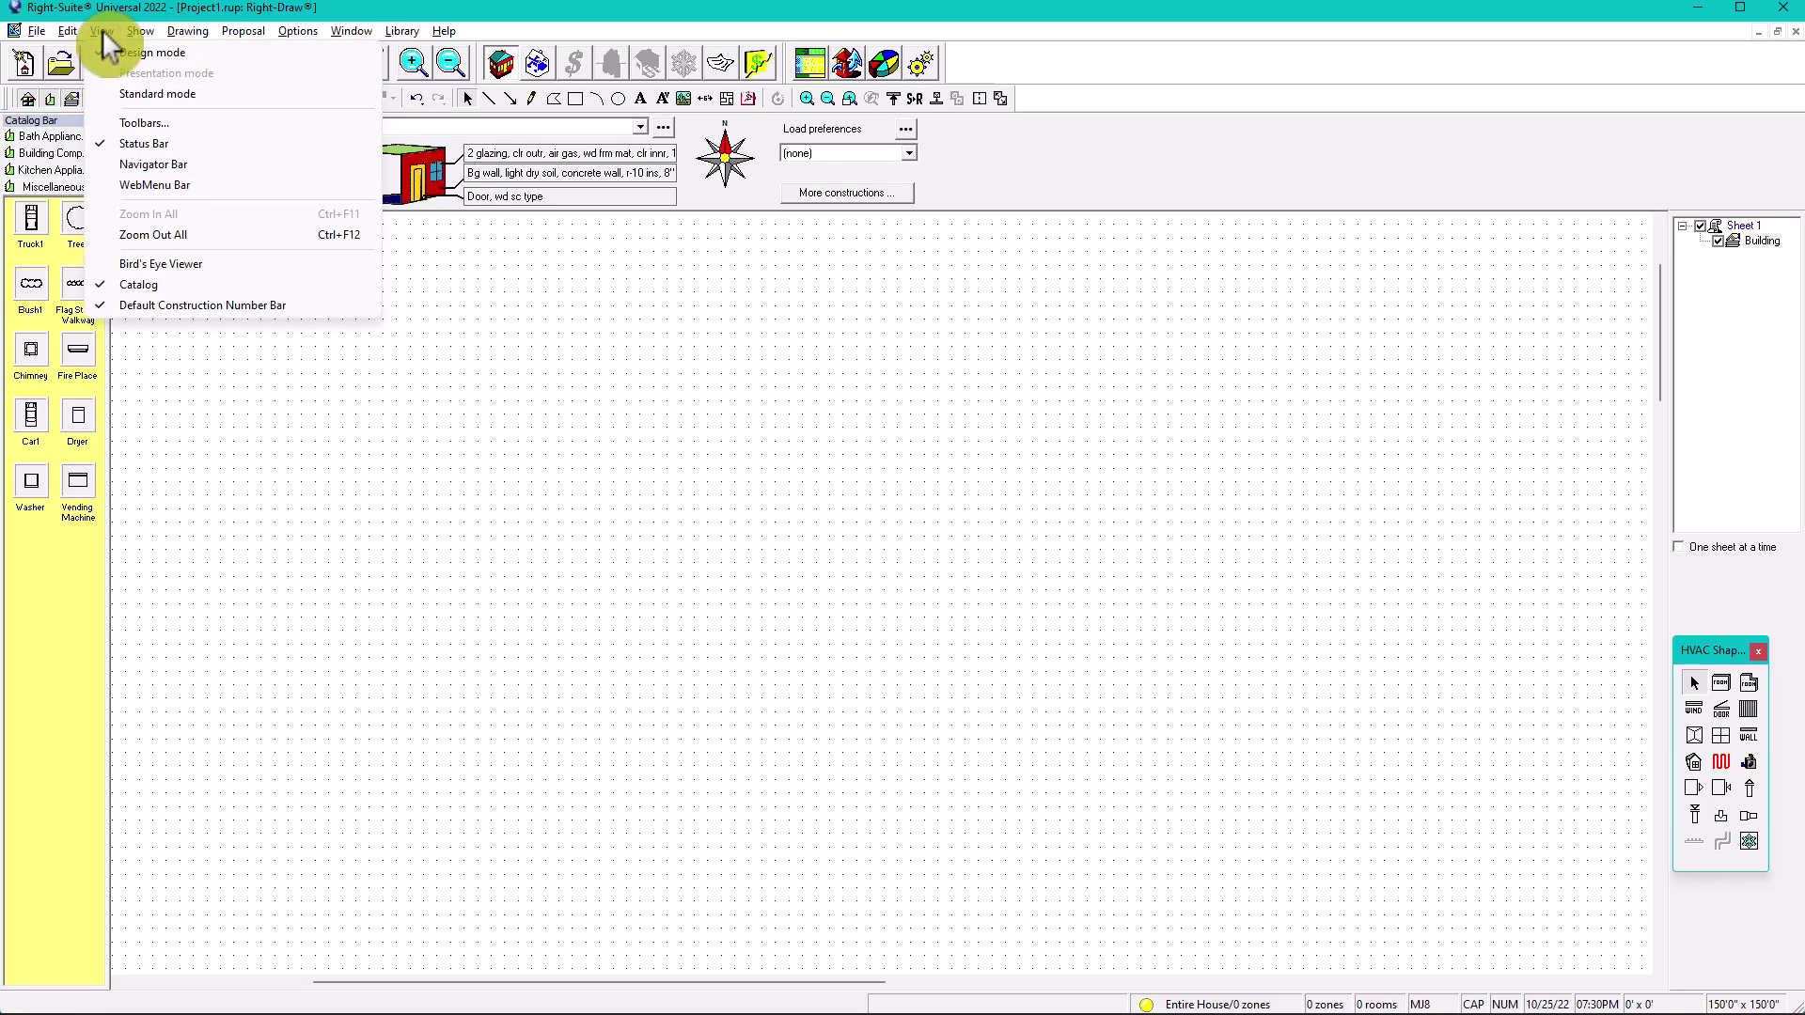
click(147, 123)
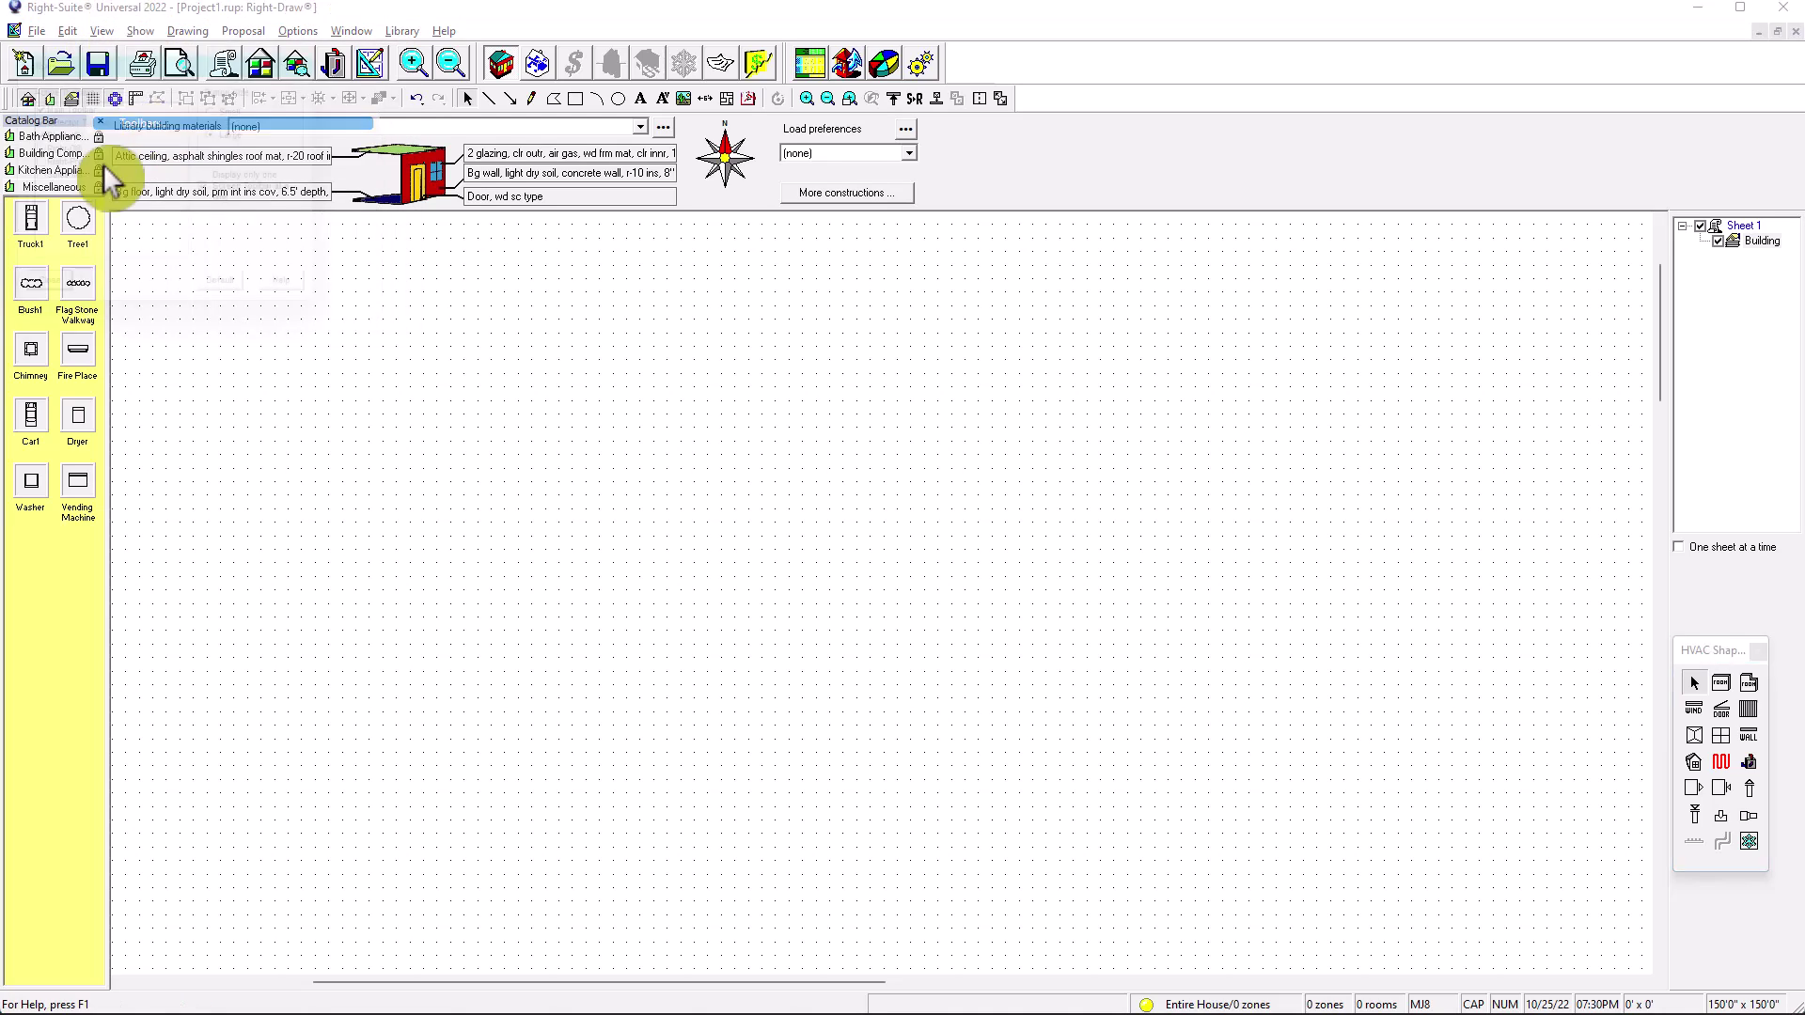
drag(178, 53, 798, 257)
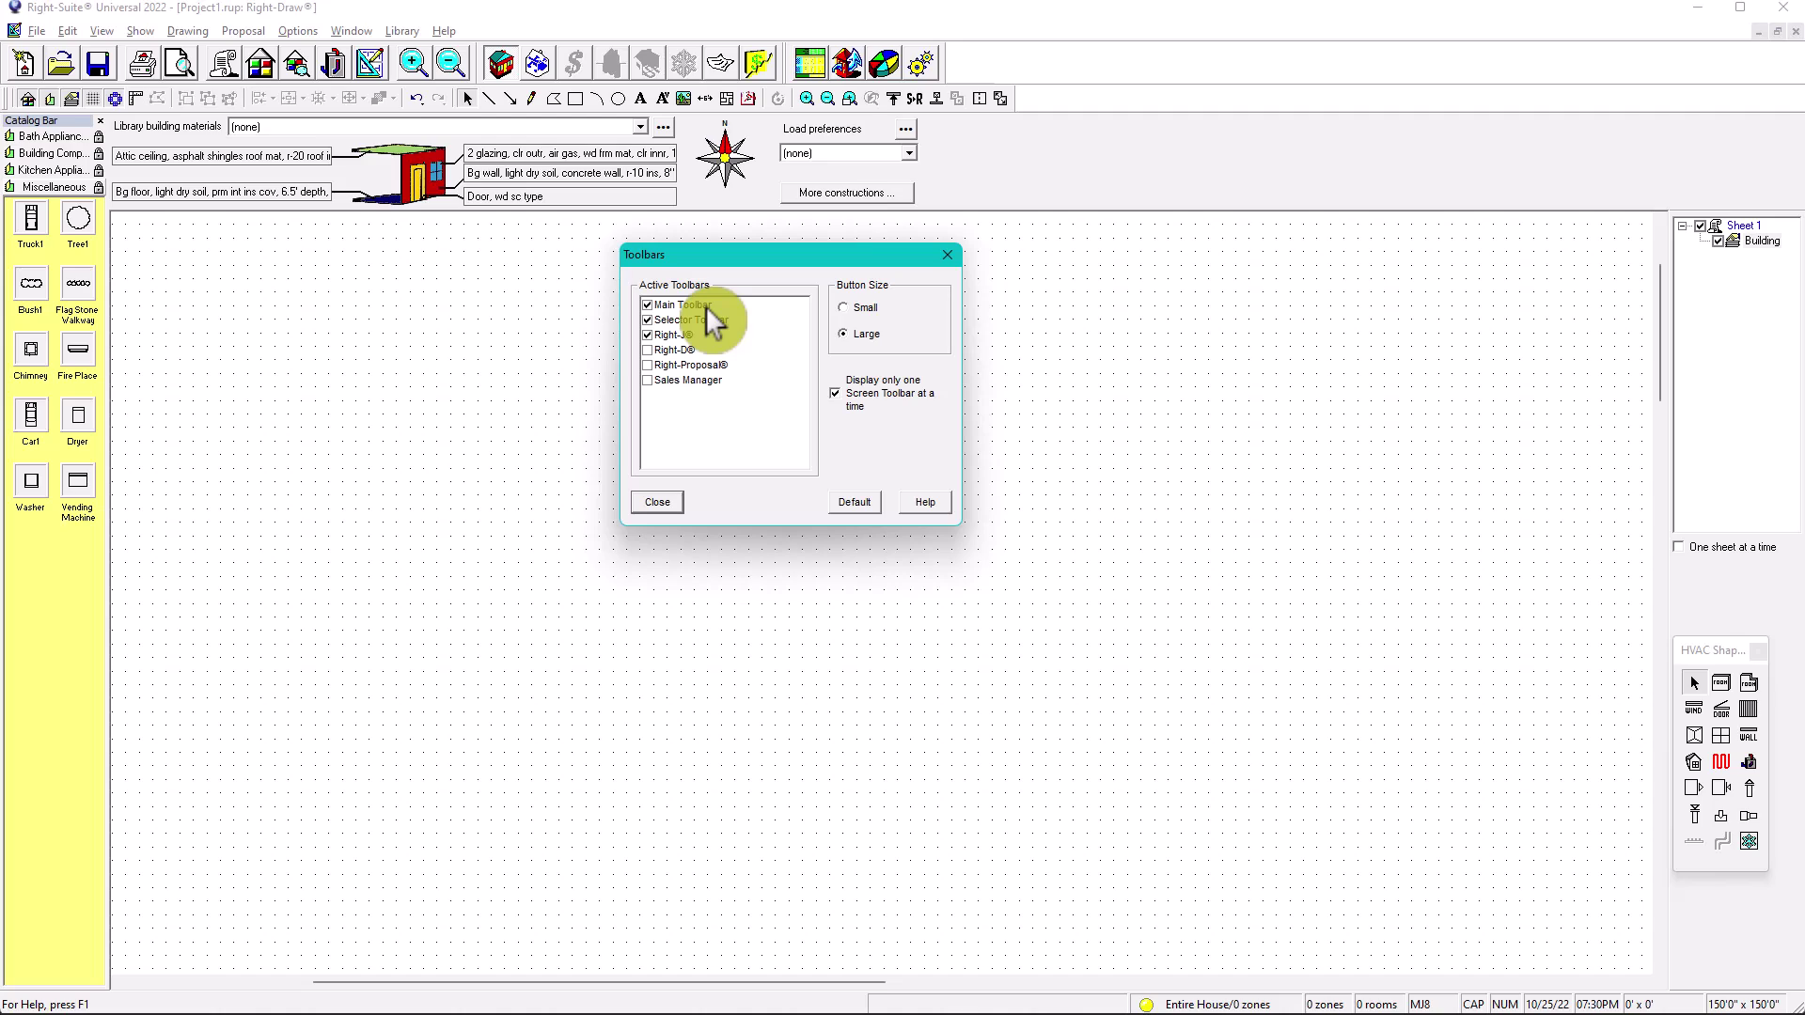
Turn off the Selector Toolbar, turn on the Right-D toolbar, and close the Toolbars dialog.
click(648, 305)
click(650, 302)
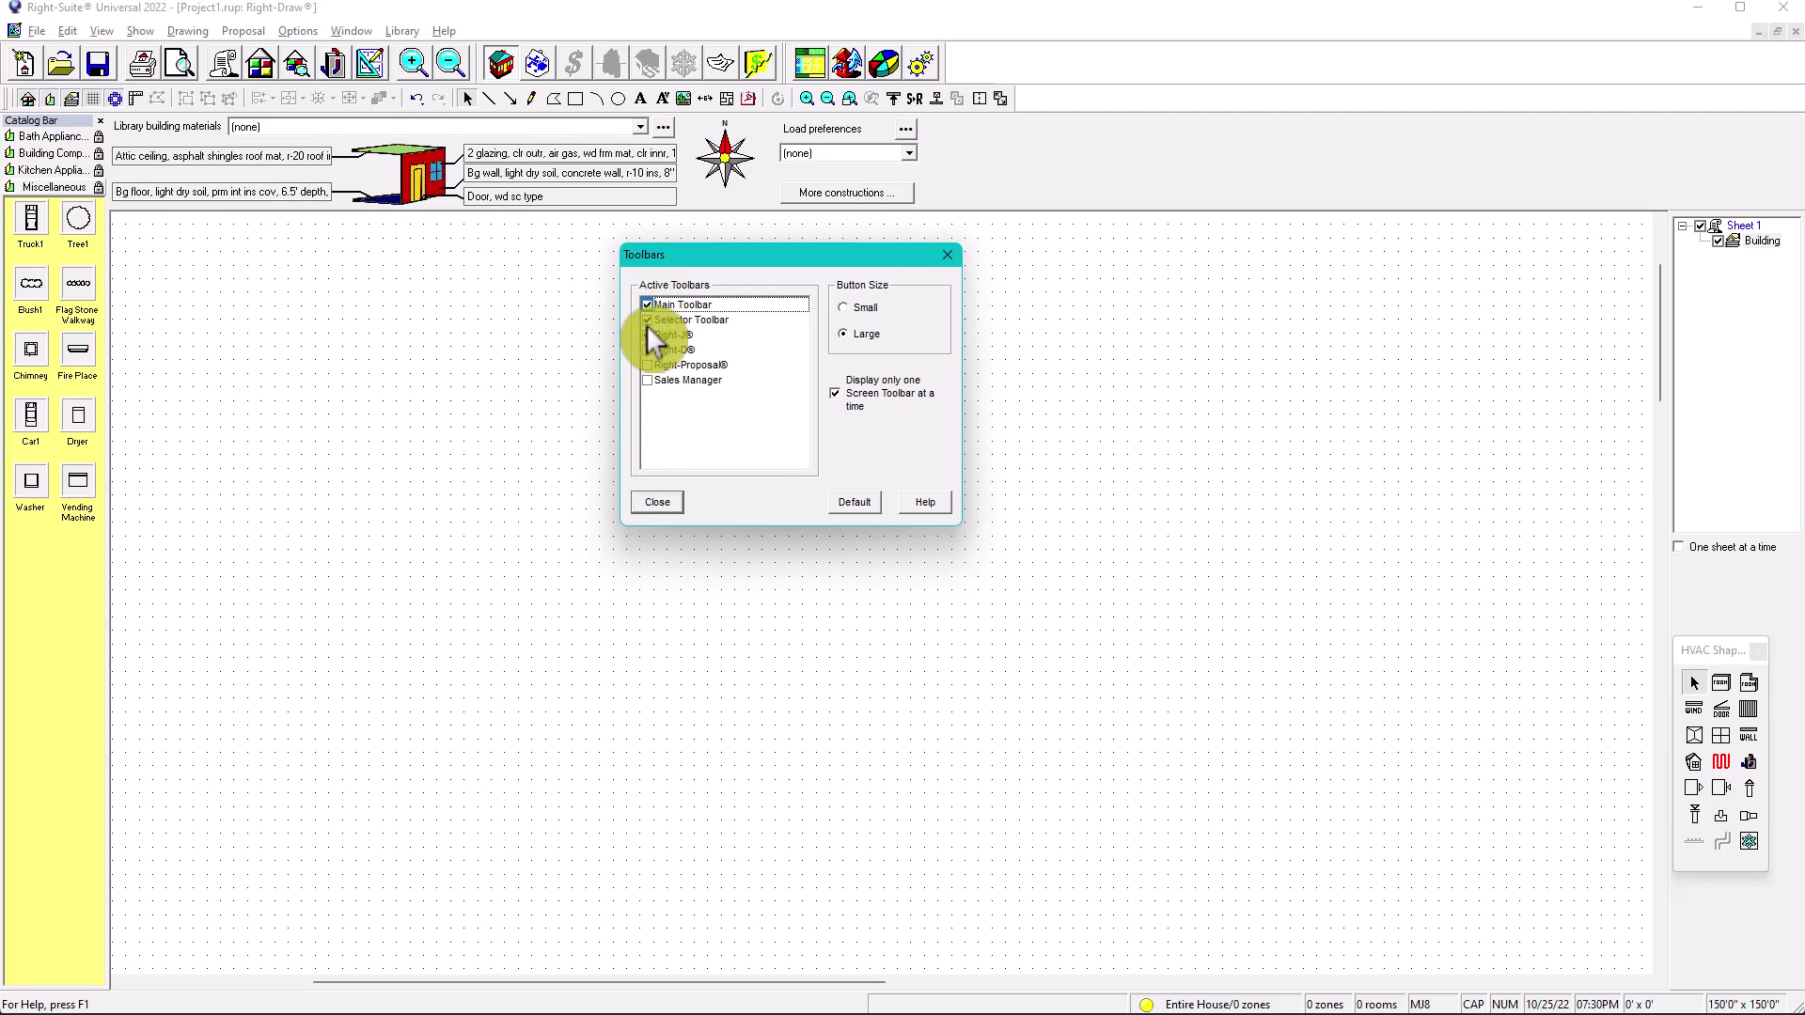
click(649, 320)
click(649, 319)
click(649, 319)
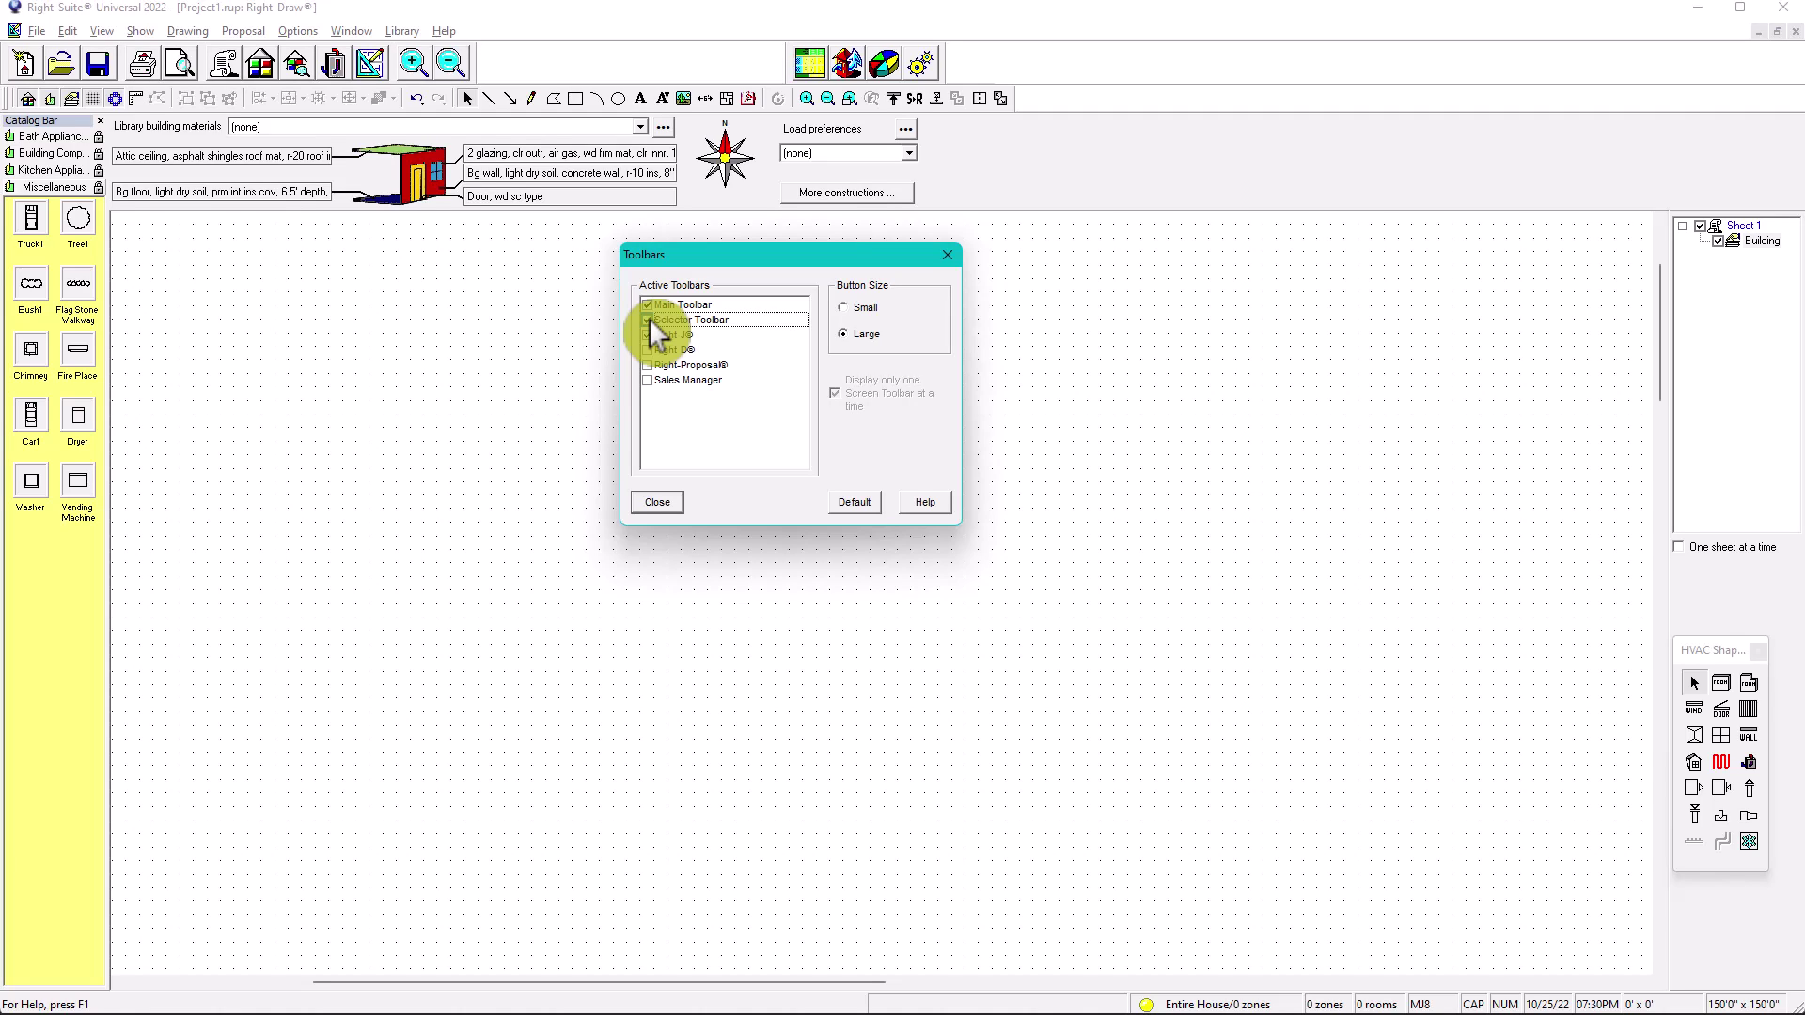
click(649, 320)
click(649, 320)
click(647, 349)
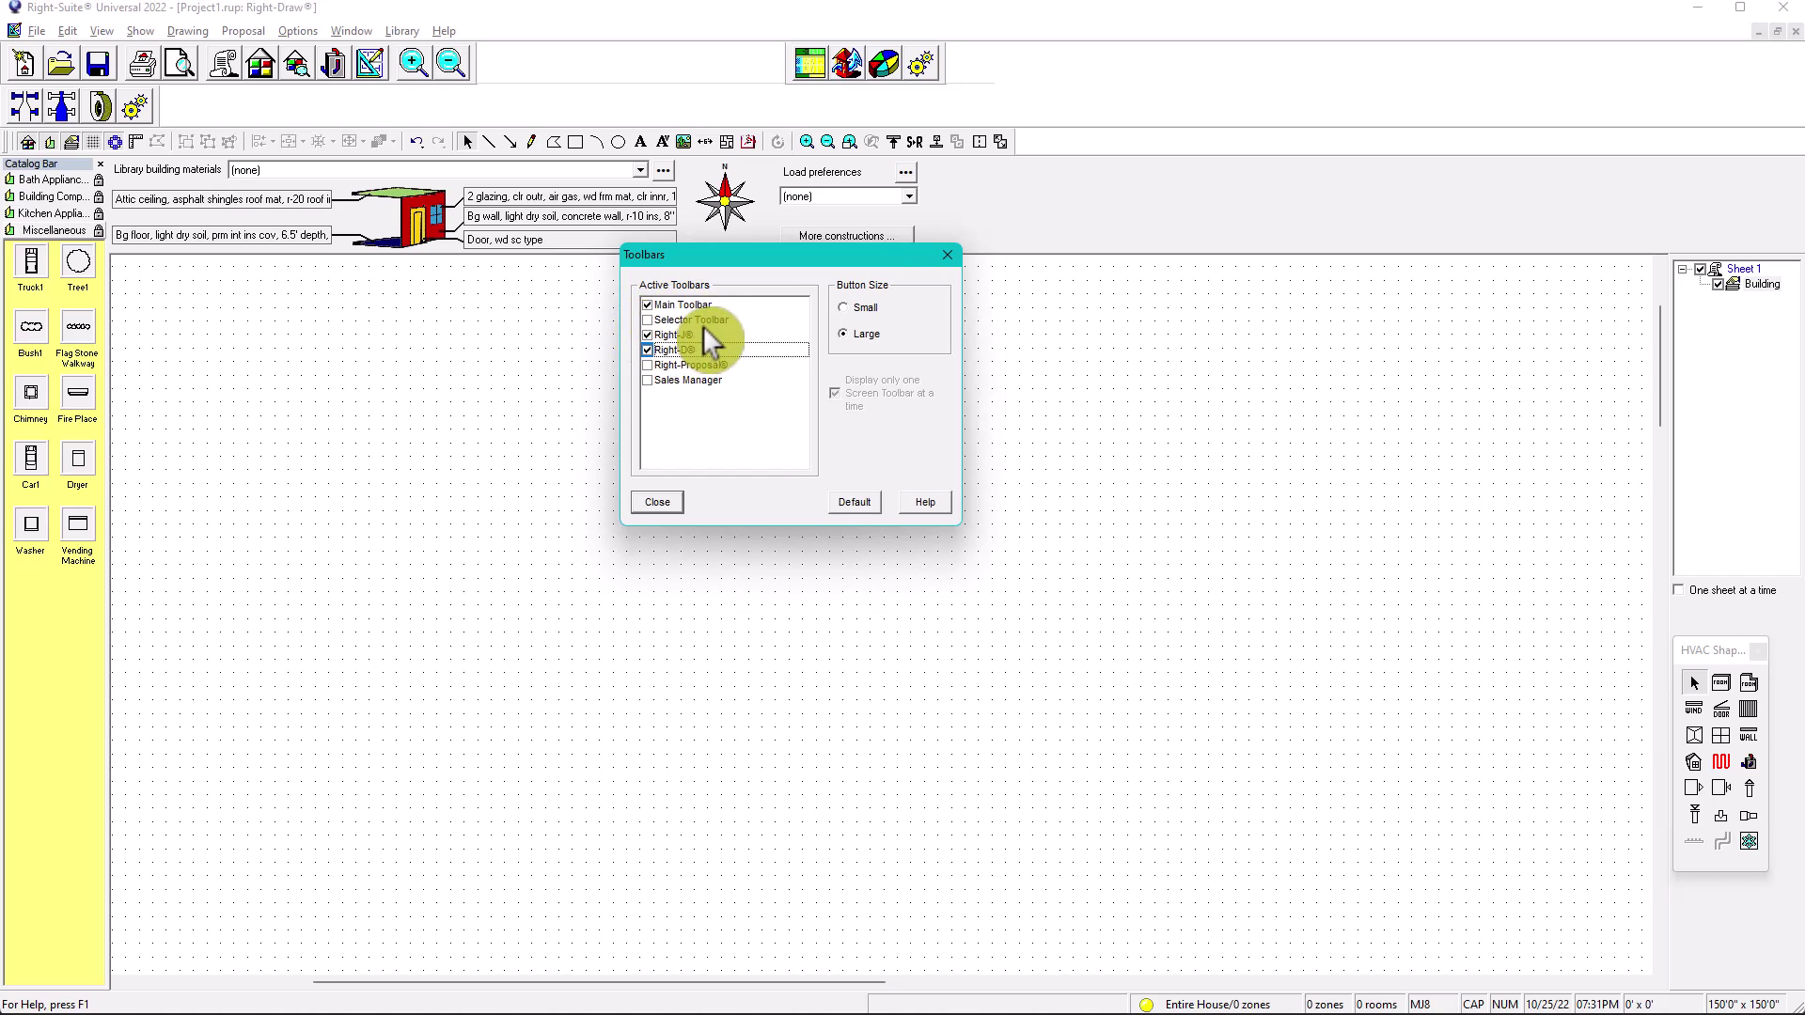
click(945, 258)
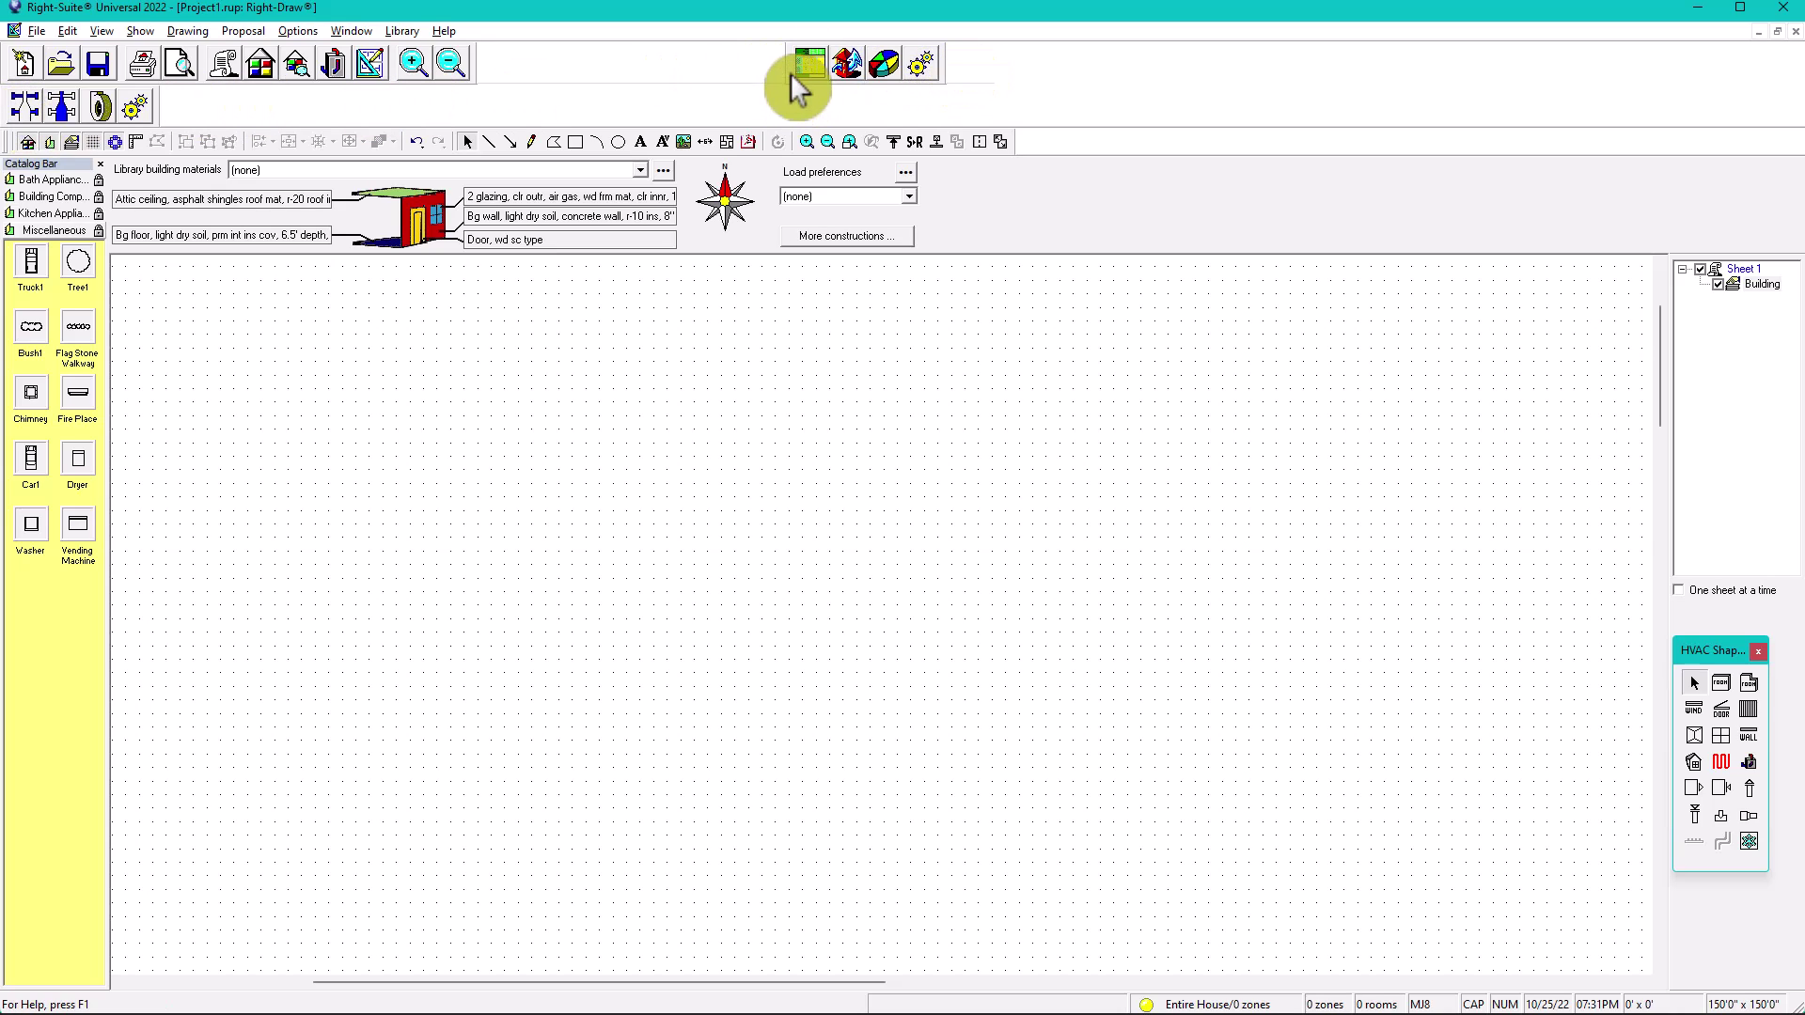
Shift the four-icon toolbar left and dock the Right-D toolbar at the end of the top row.
drag(527, 81, 493, 71)
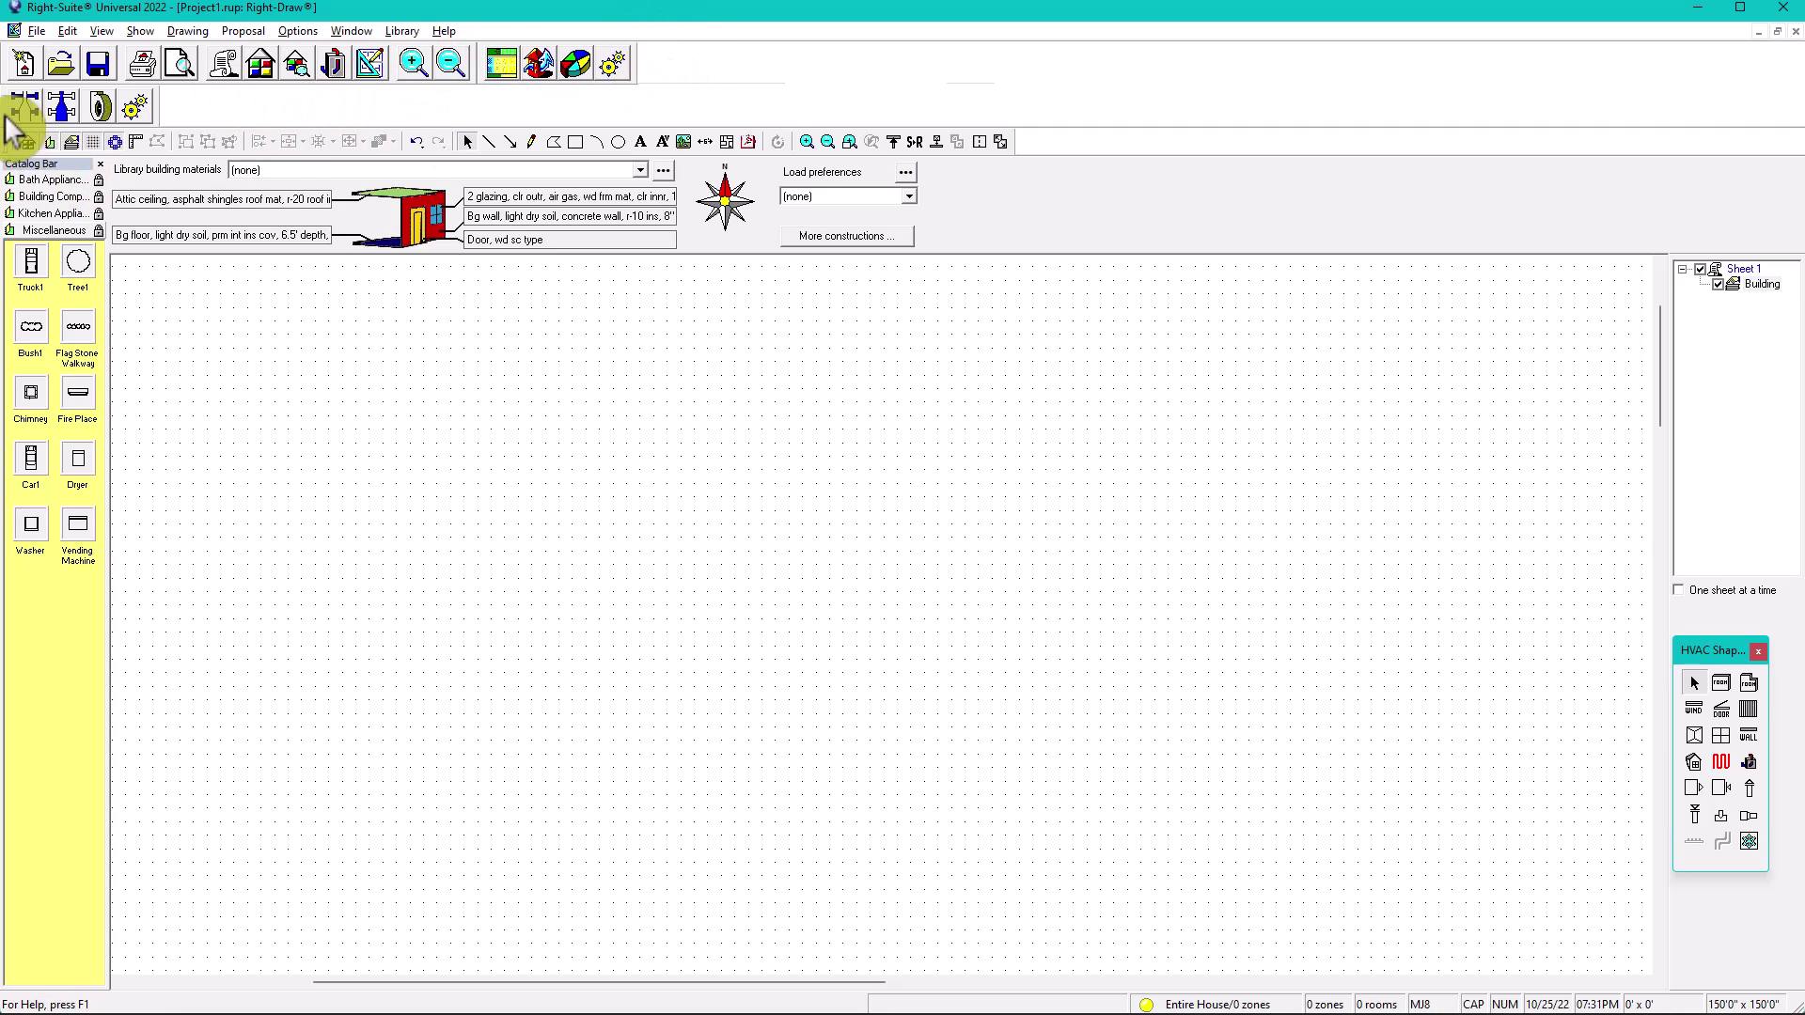
drag(6, 113, 20, 120)
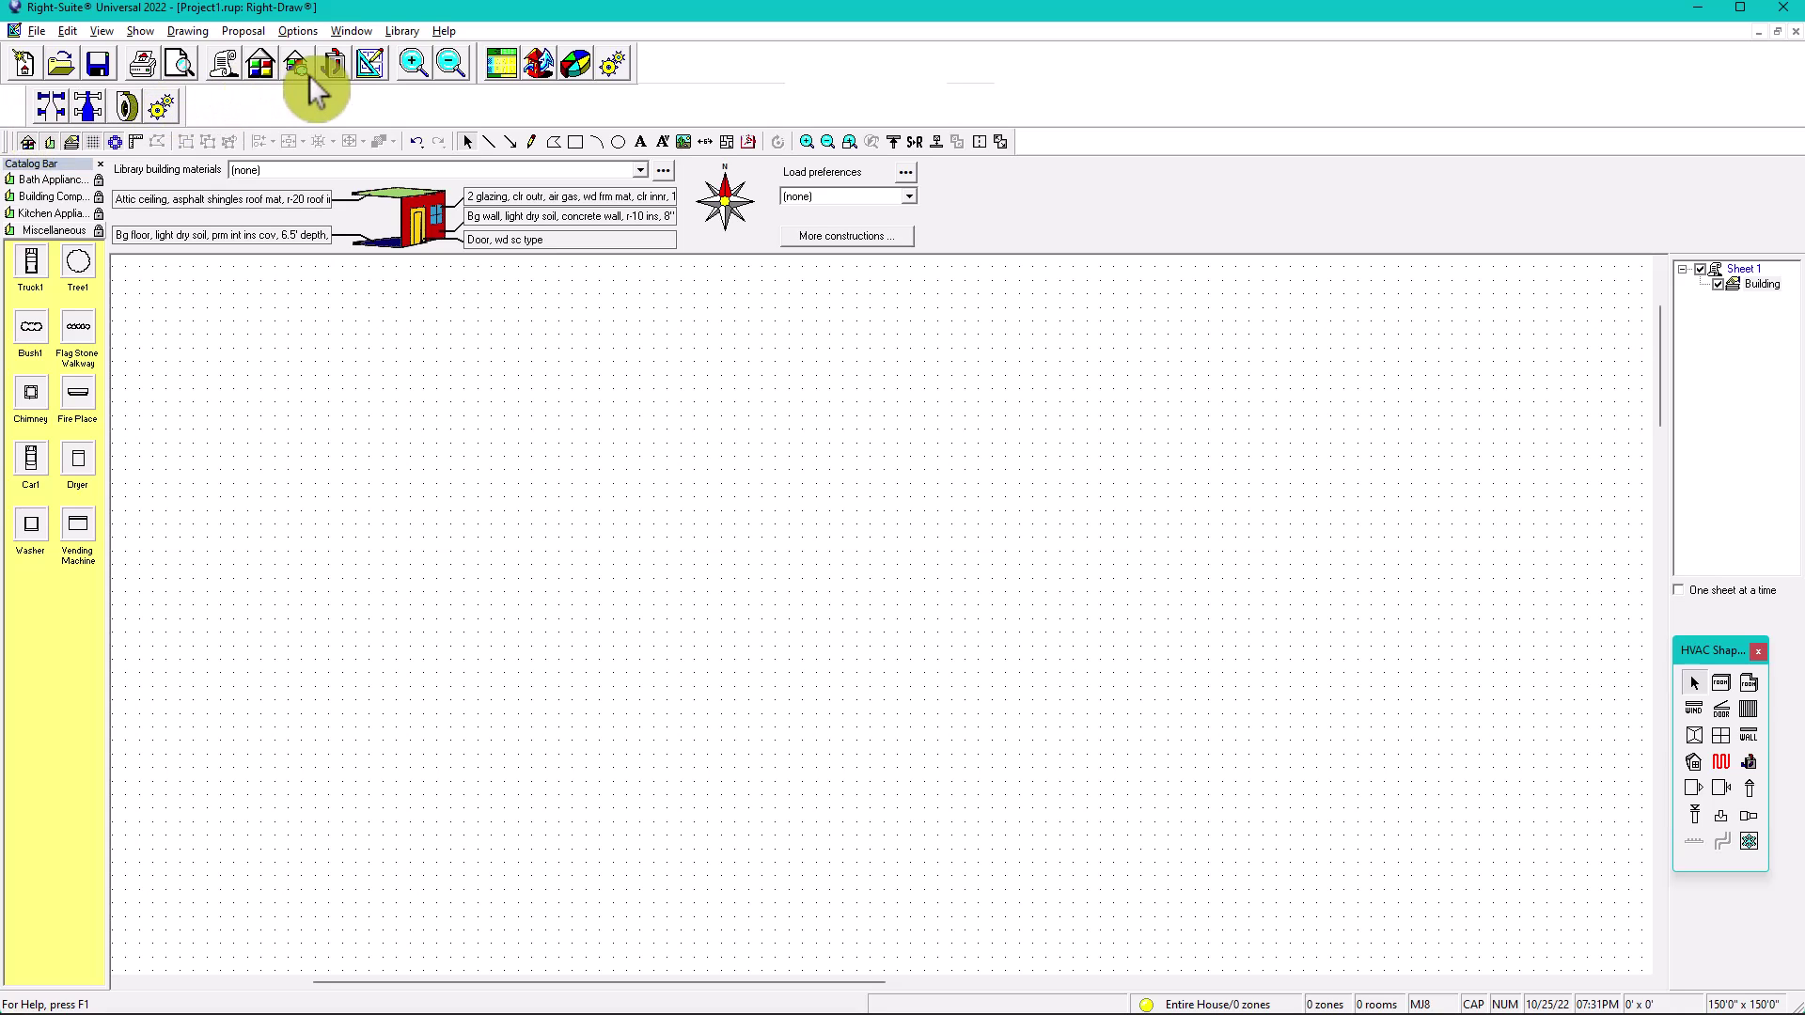
drag(311, 77, 367, 105)
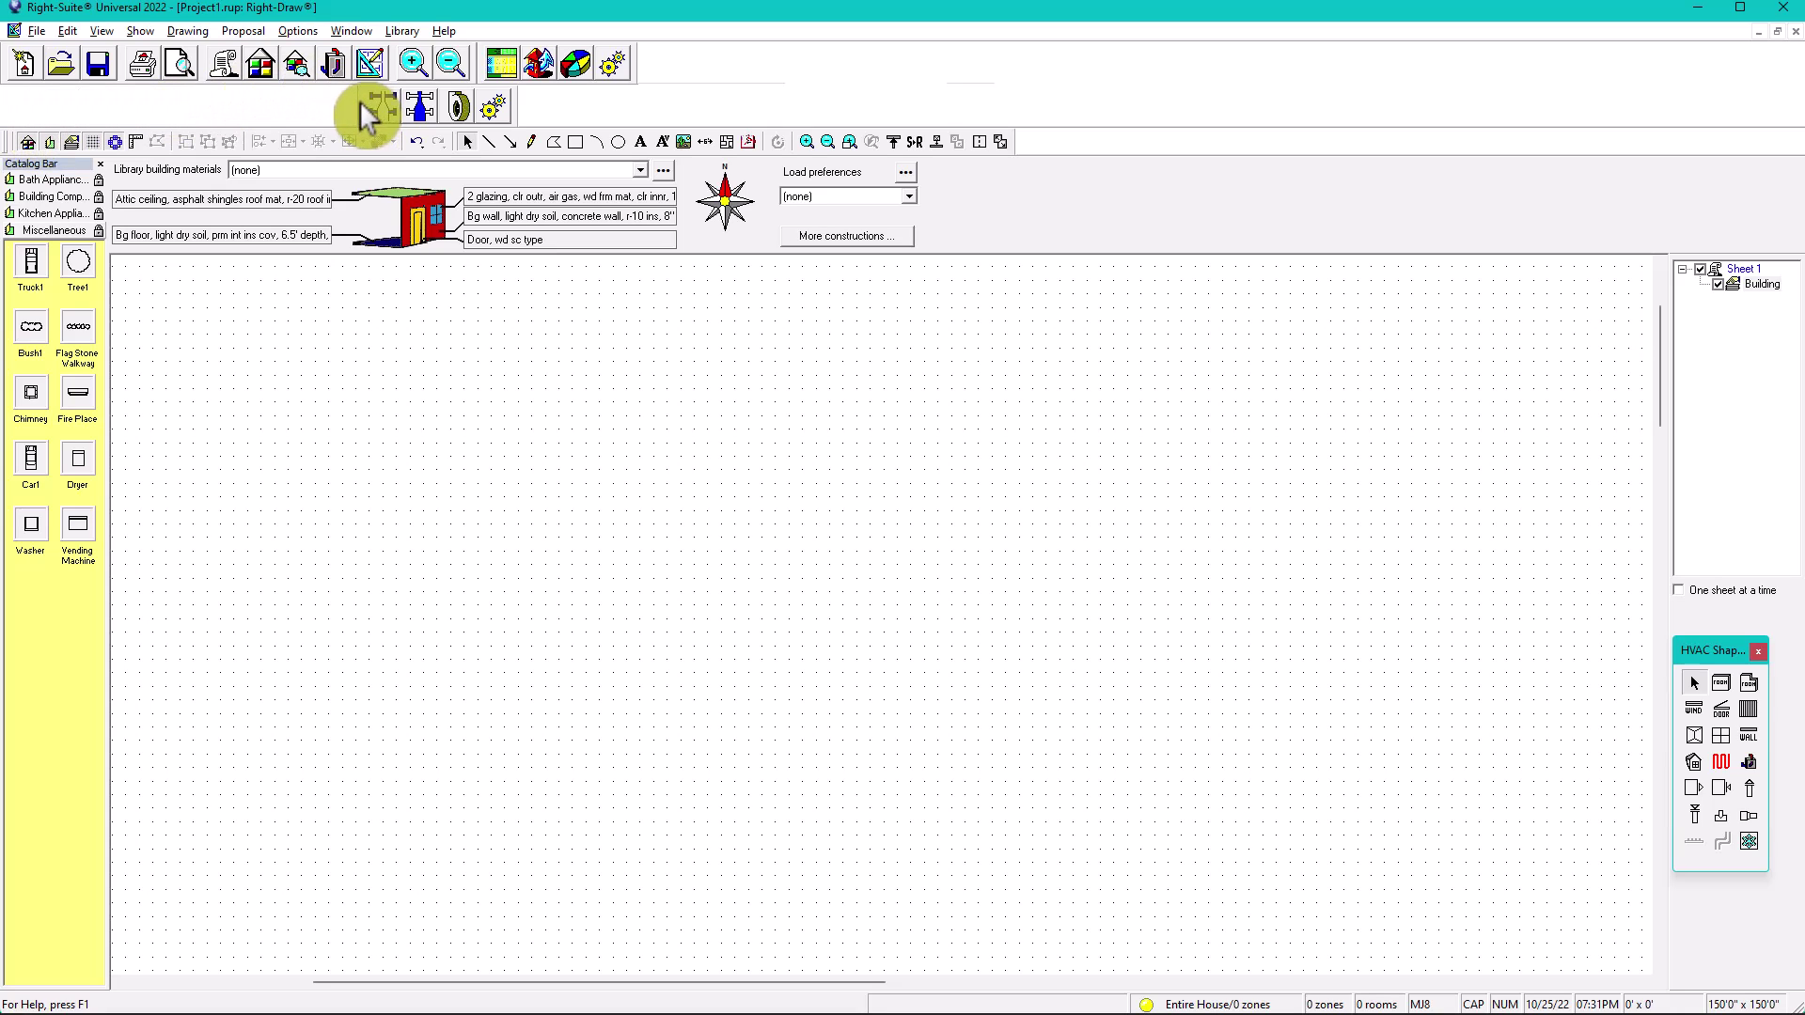
drag(673, 62, 639, 59)
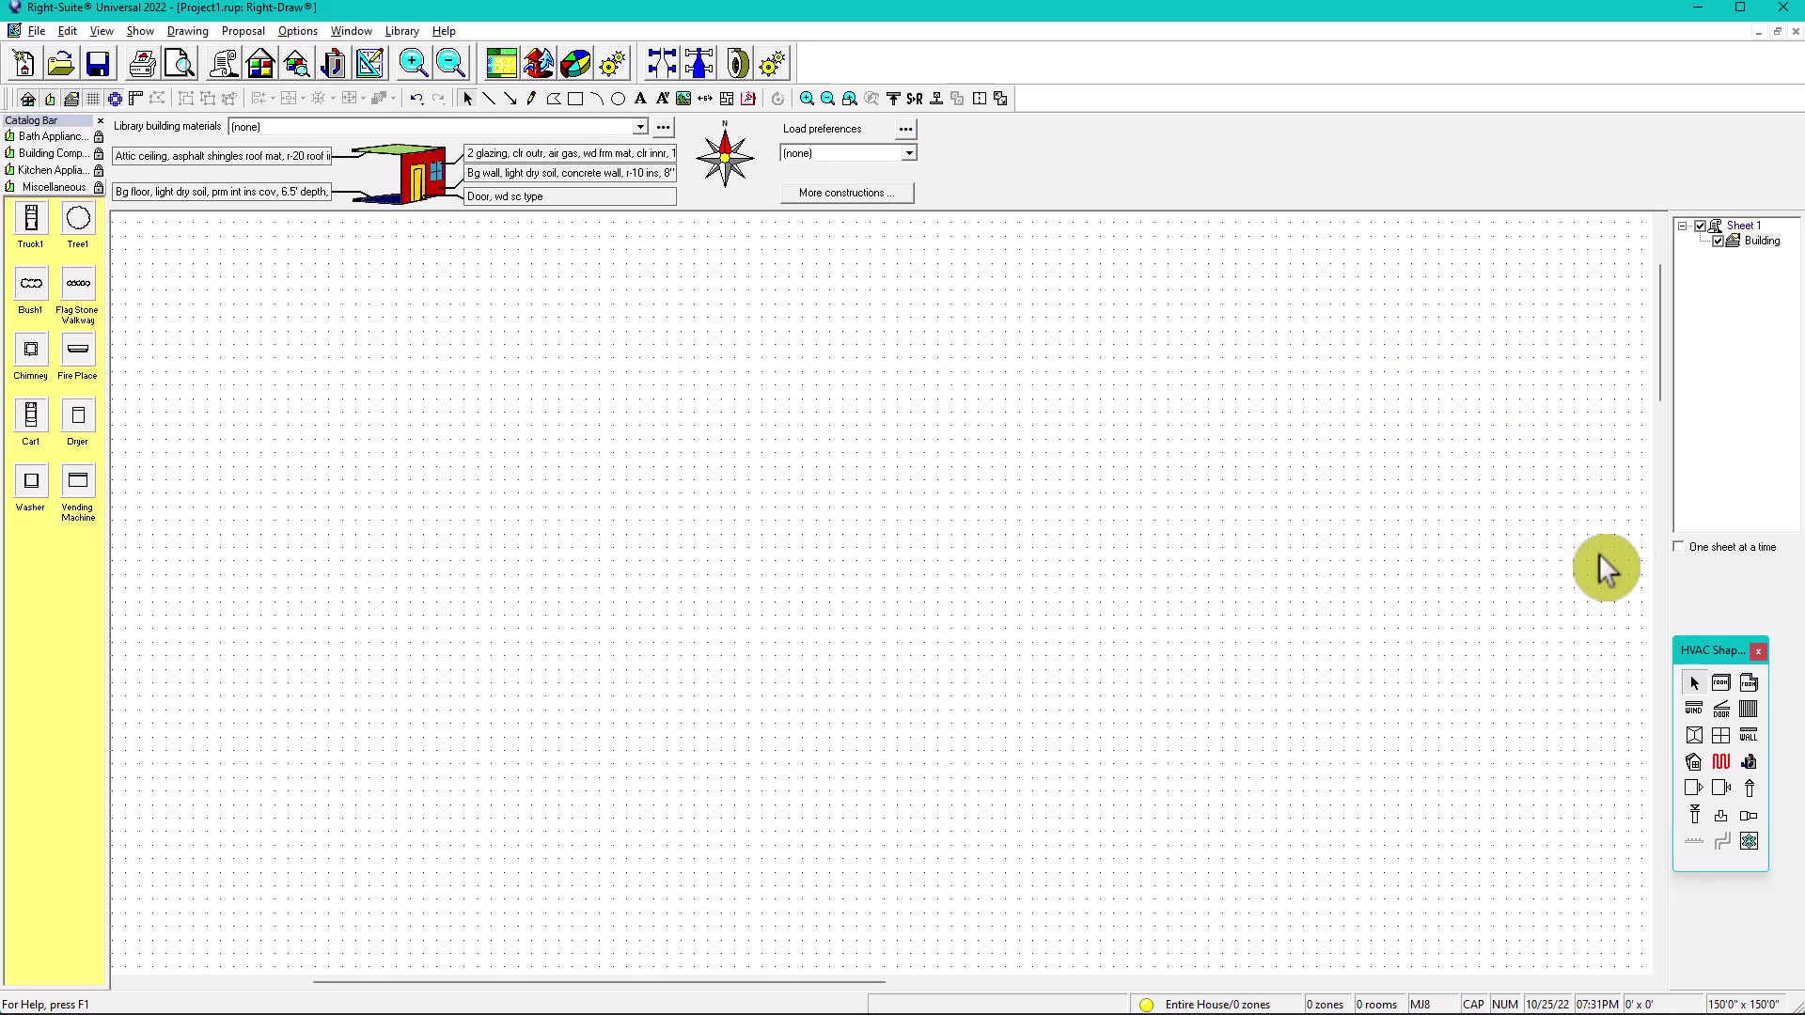
Draw a 12'0" x 9'0" rectangular room and relabel it from Room2 to 'Bedroom 1'.
click(1720, 684)
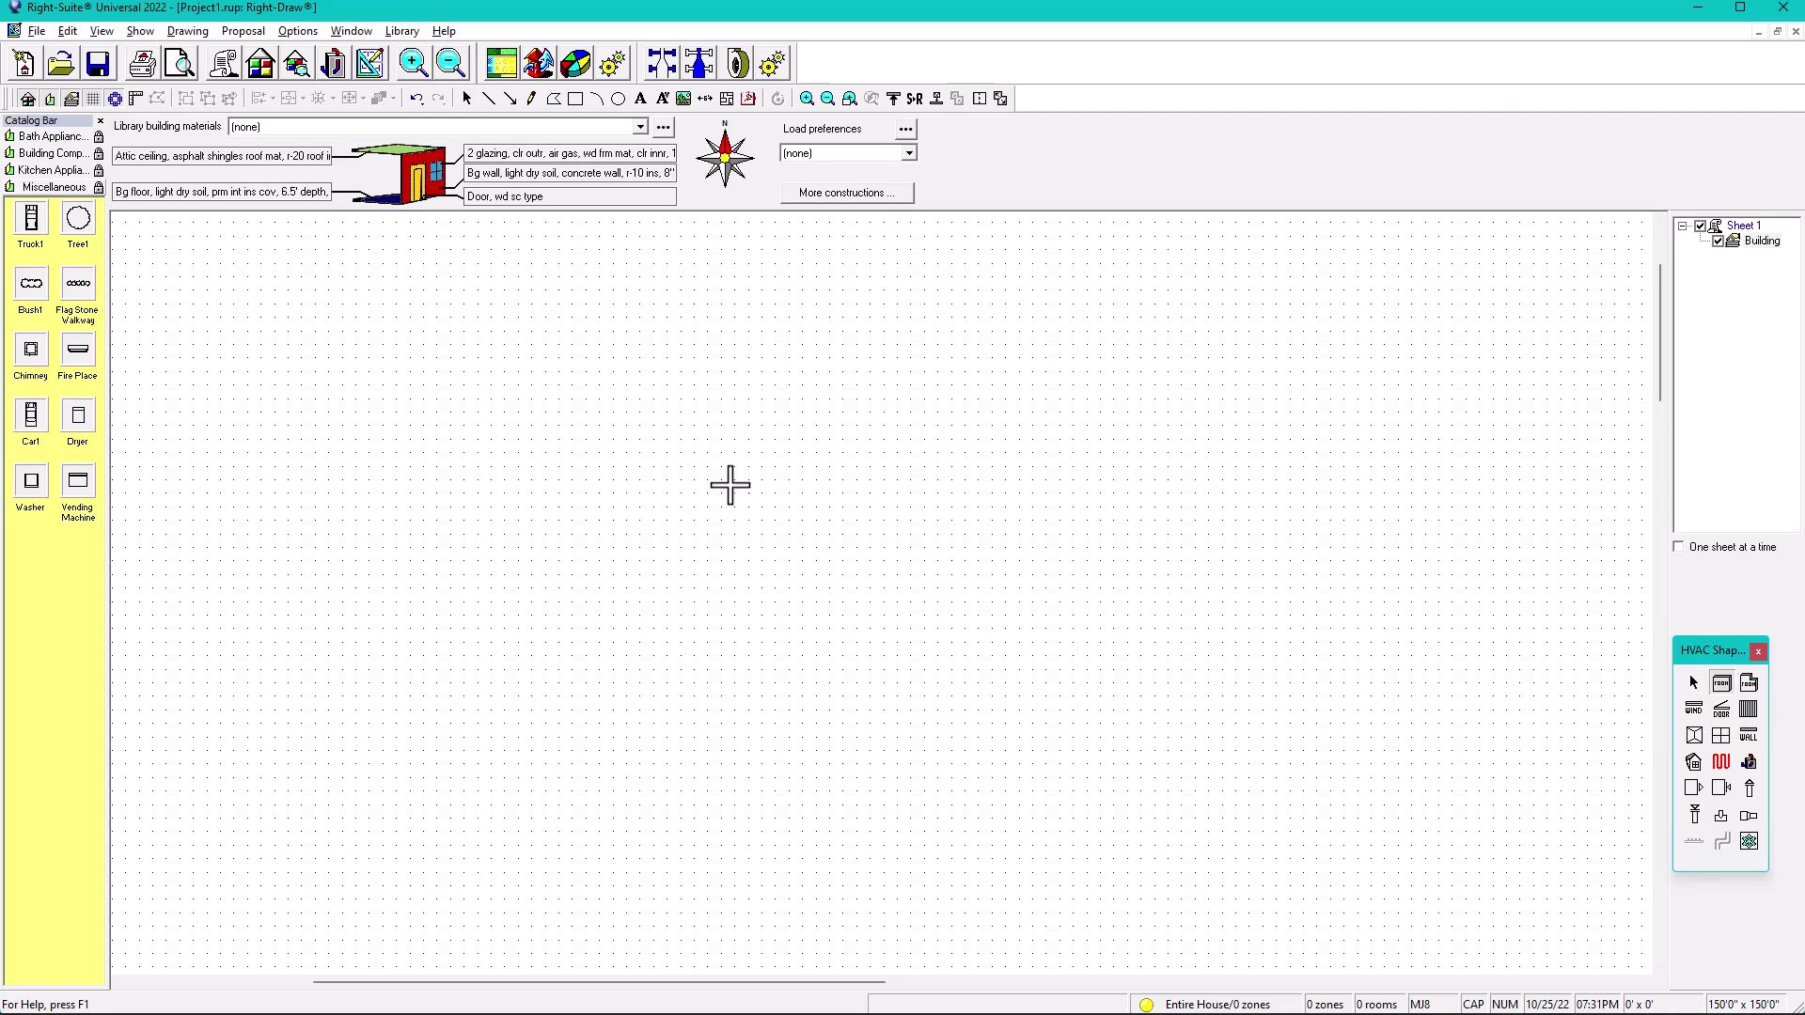
drag(697, 359, 1020, 616)
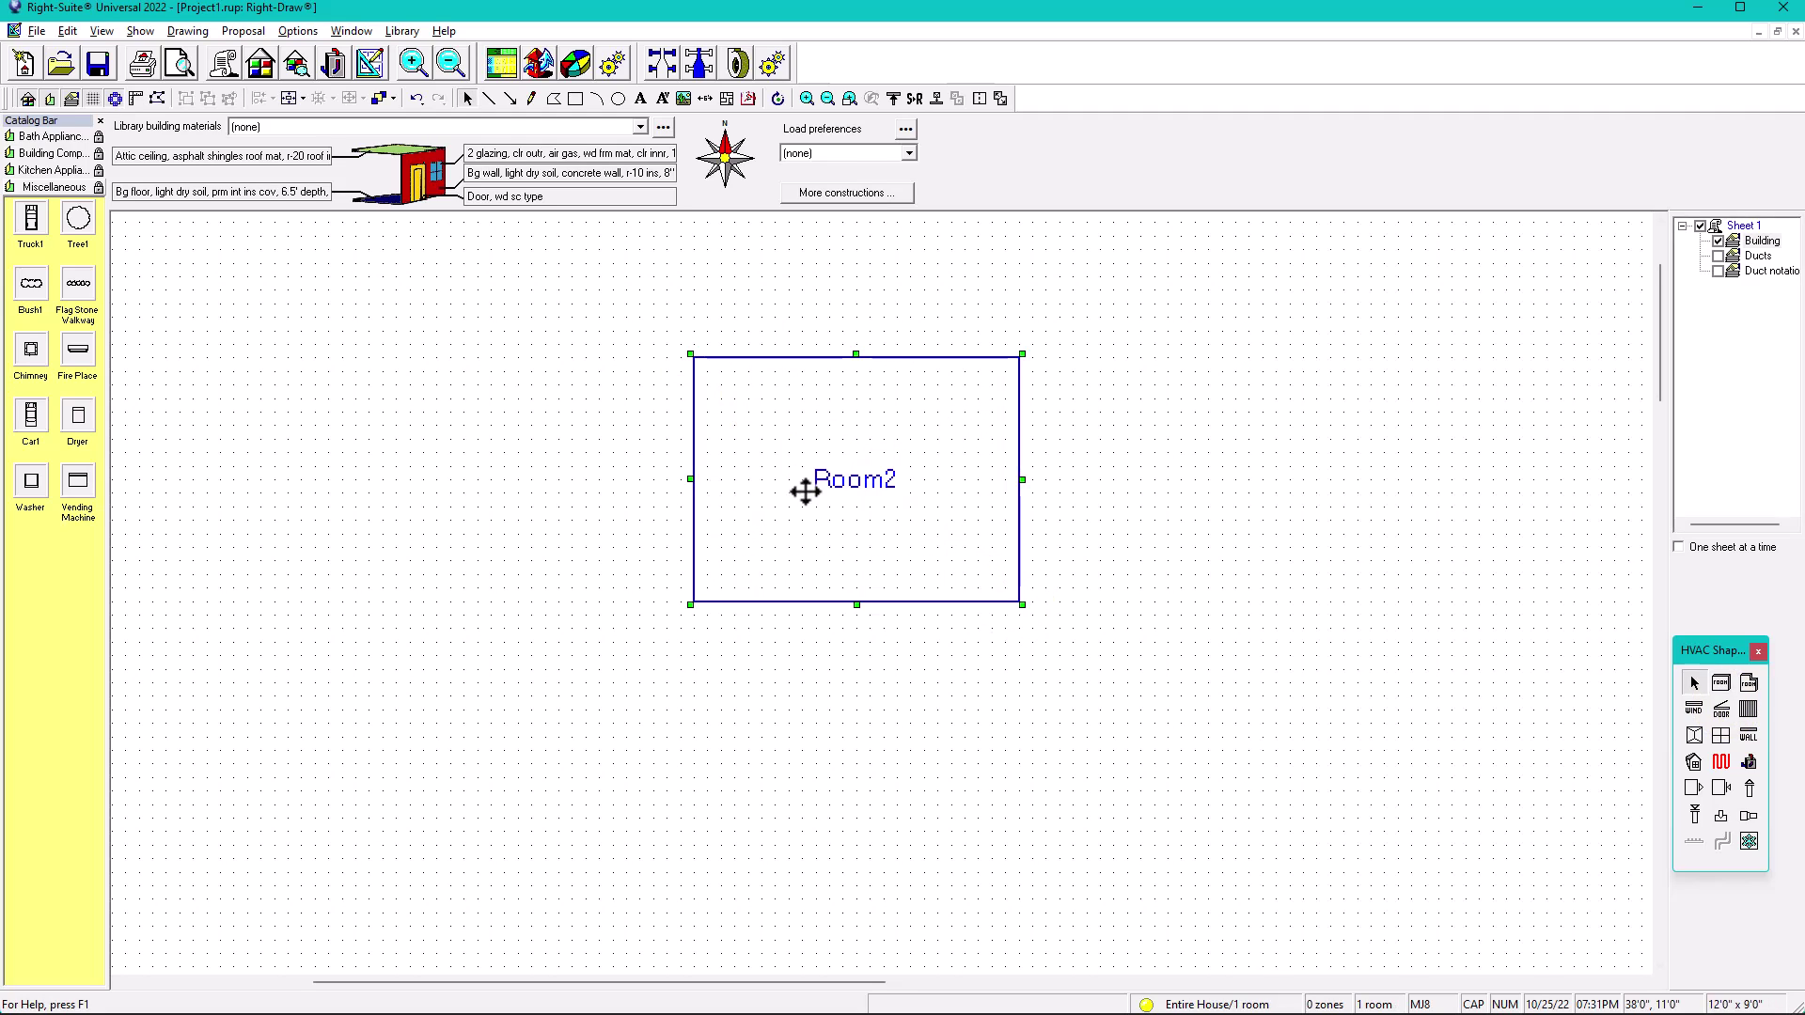
double_click(837, 483)
drag(907, 496, 730, 498)
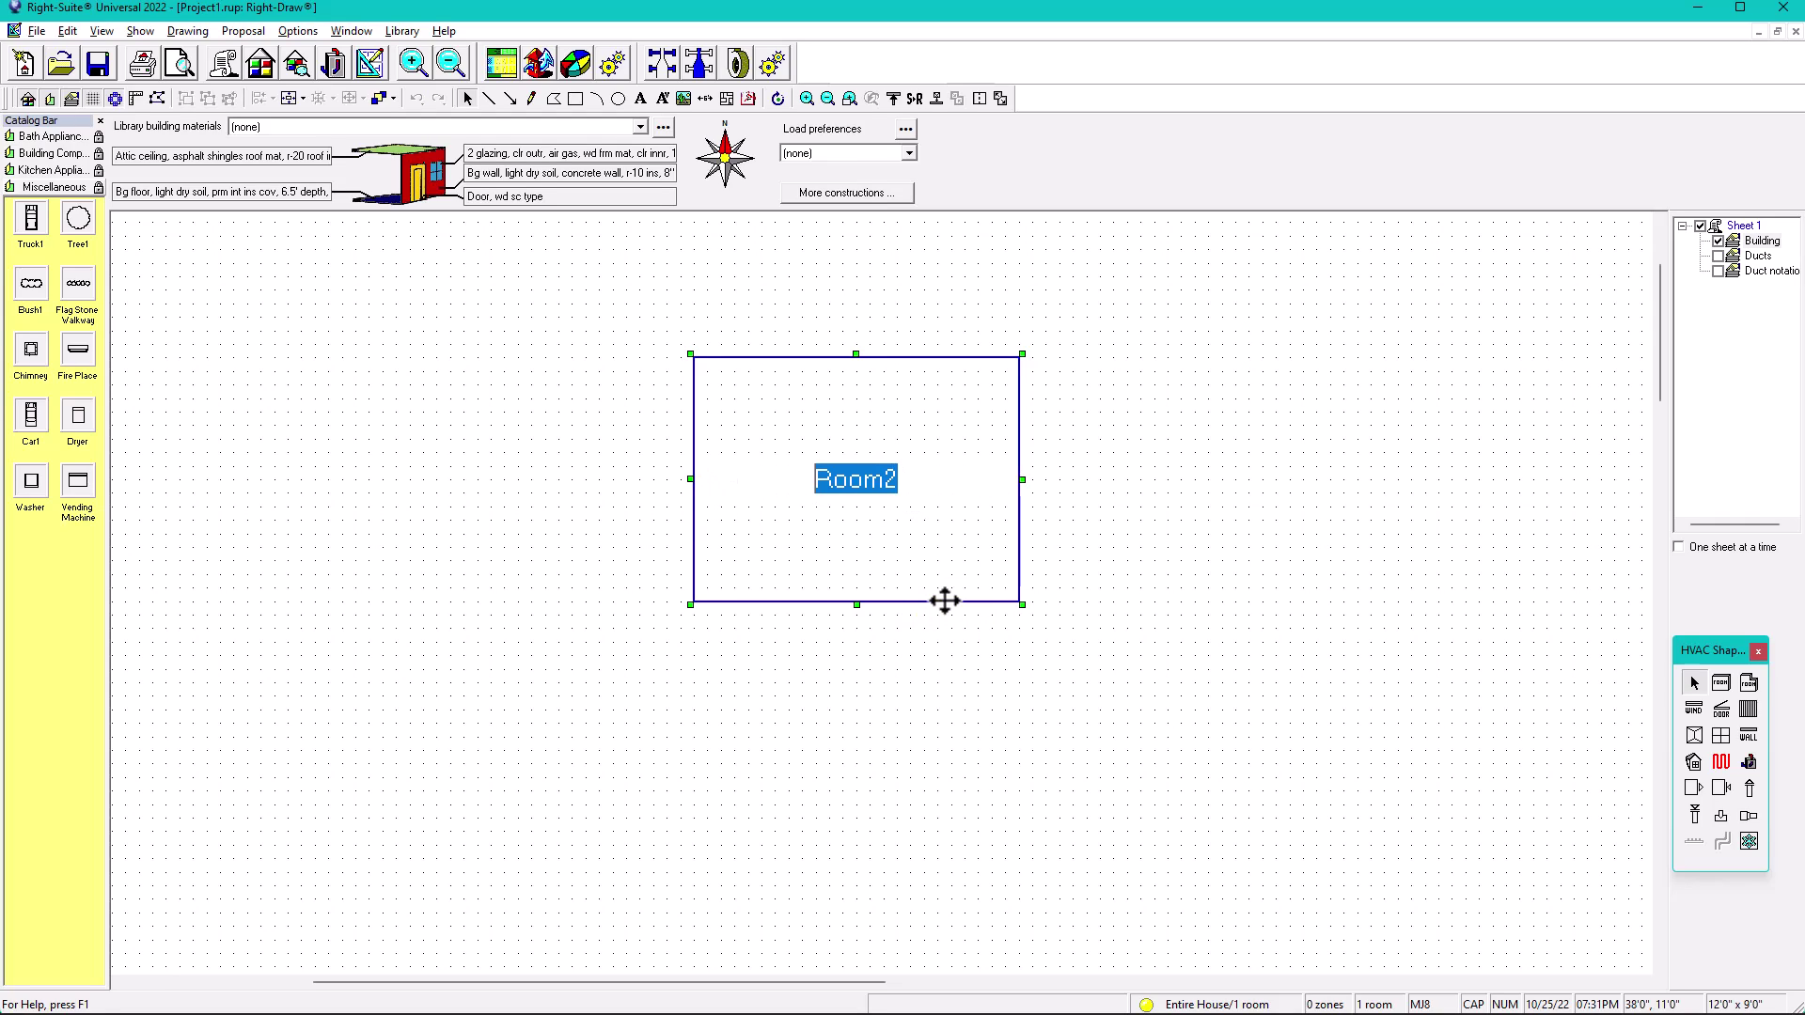
text(bEDROOM)
key(BackSpace)
key(BackSpace)
key(BackSpace)
key(BackSpace)
key(BackSpace)
key(BackSpace)
key(BackSpace)
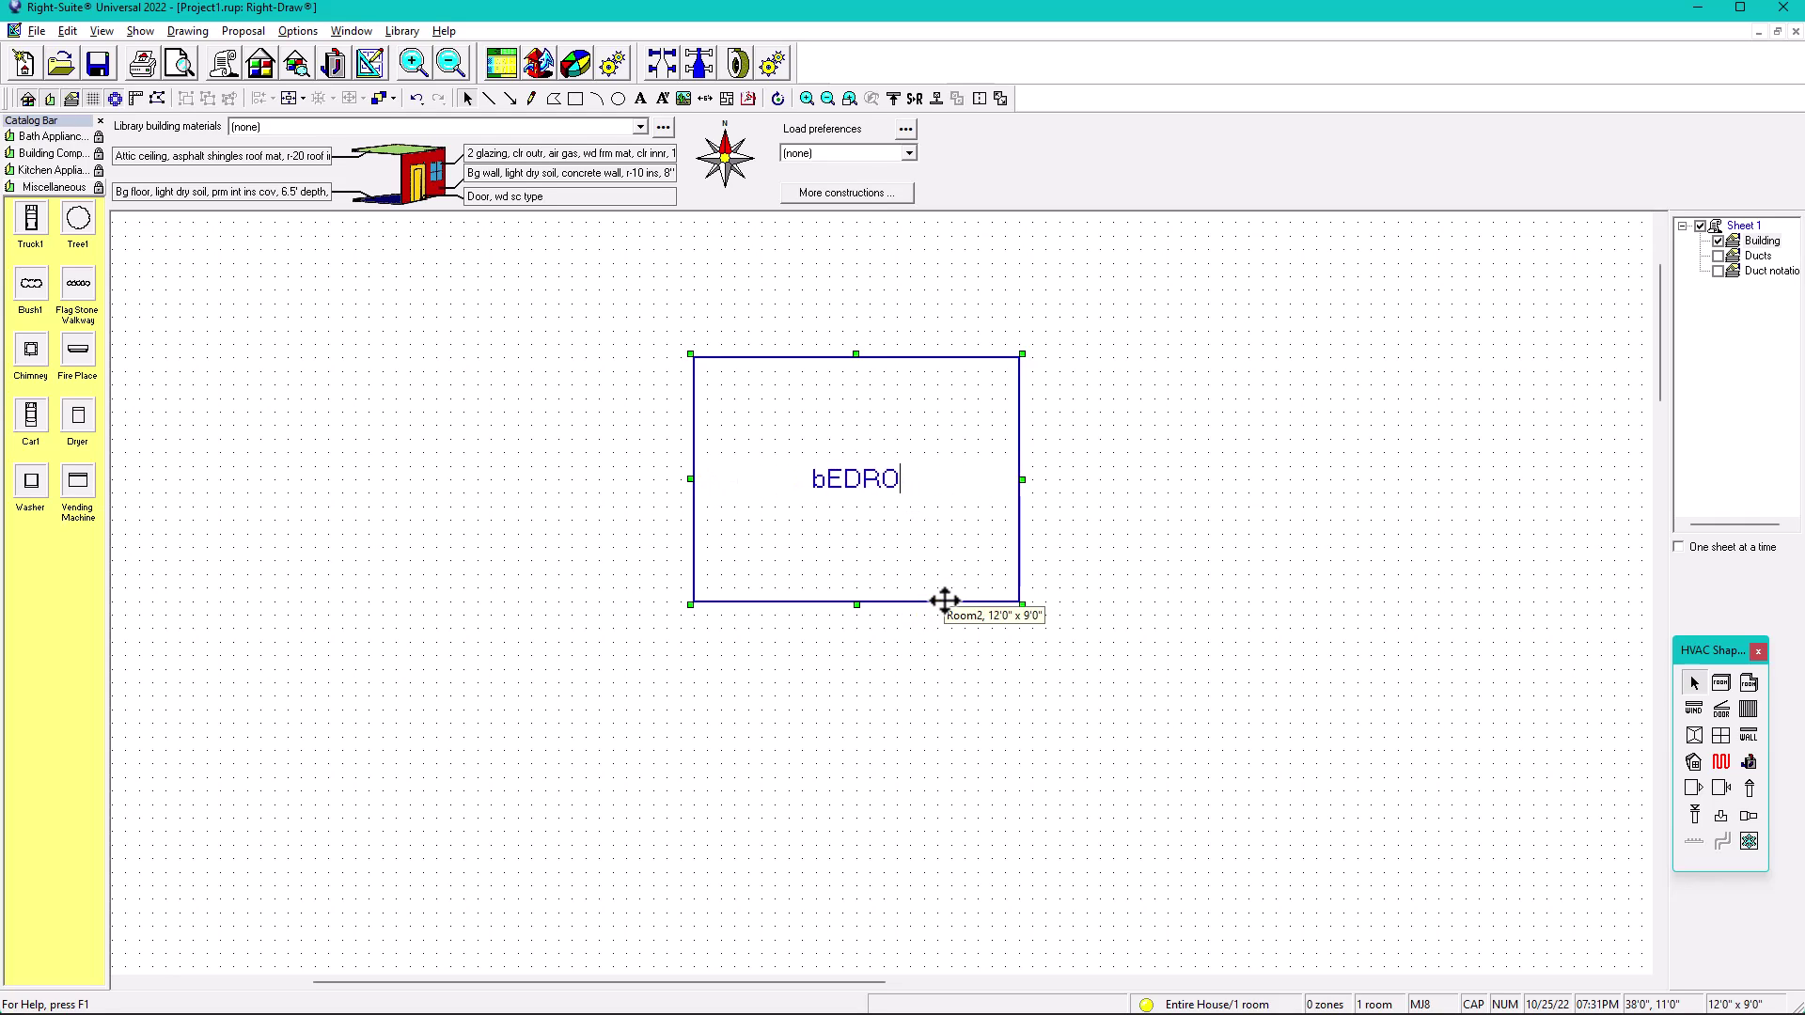
key(Caps_Lock)
text(Bedroom 1)
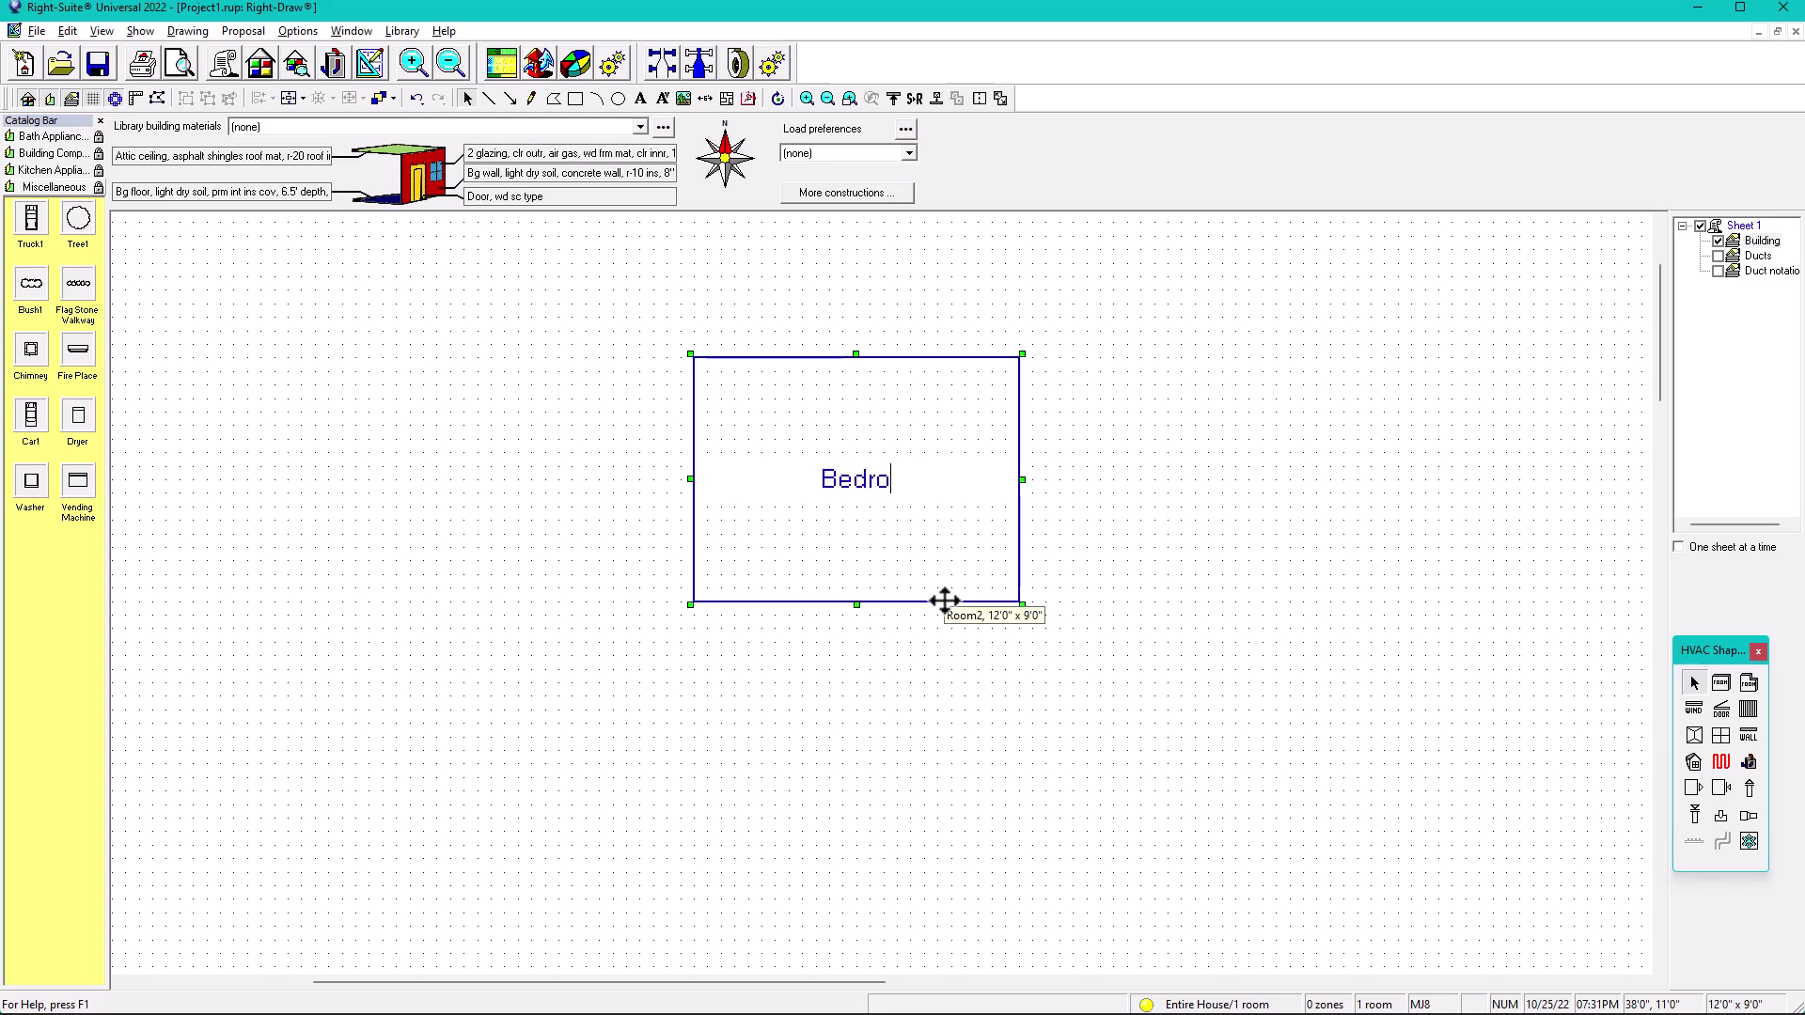
Commit the Bedroom 1 label, deselect, and open the room's Property Sheet.
click(1207, 583)
click(1208, 583)
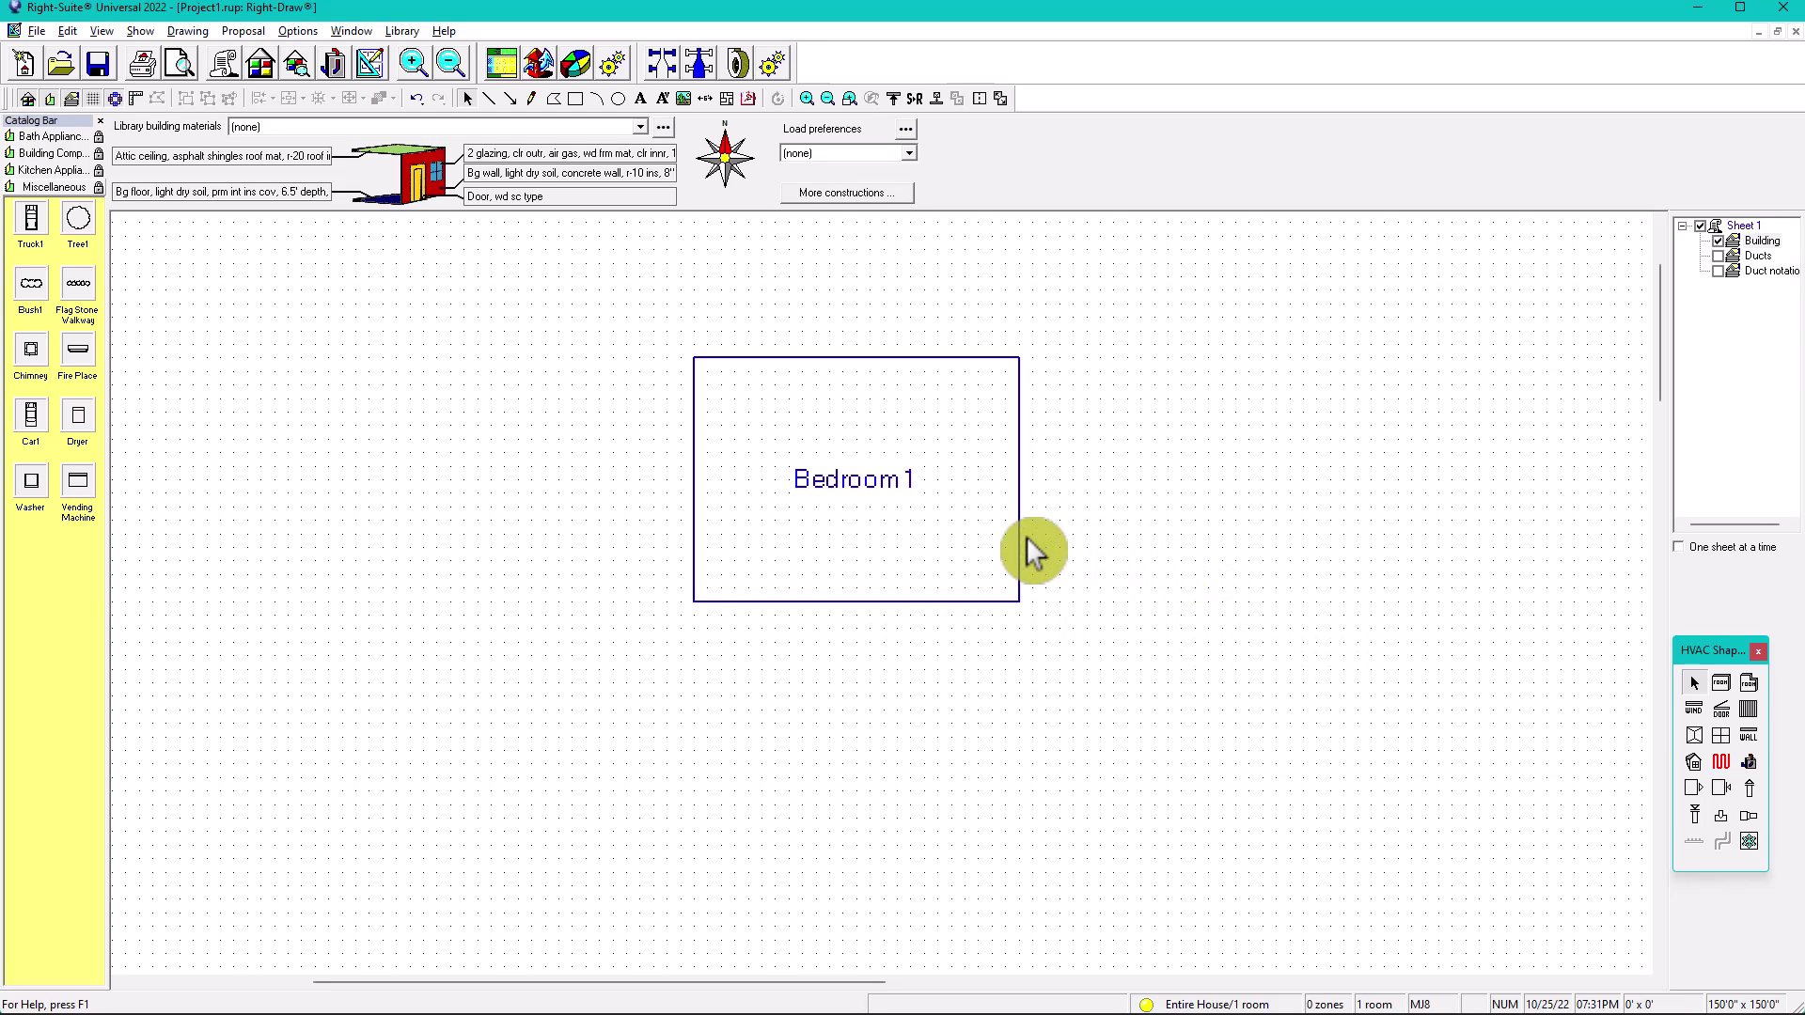
double_click(947, 533)
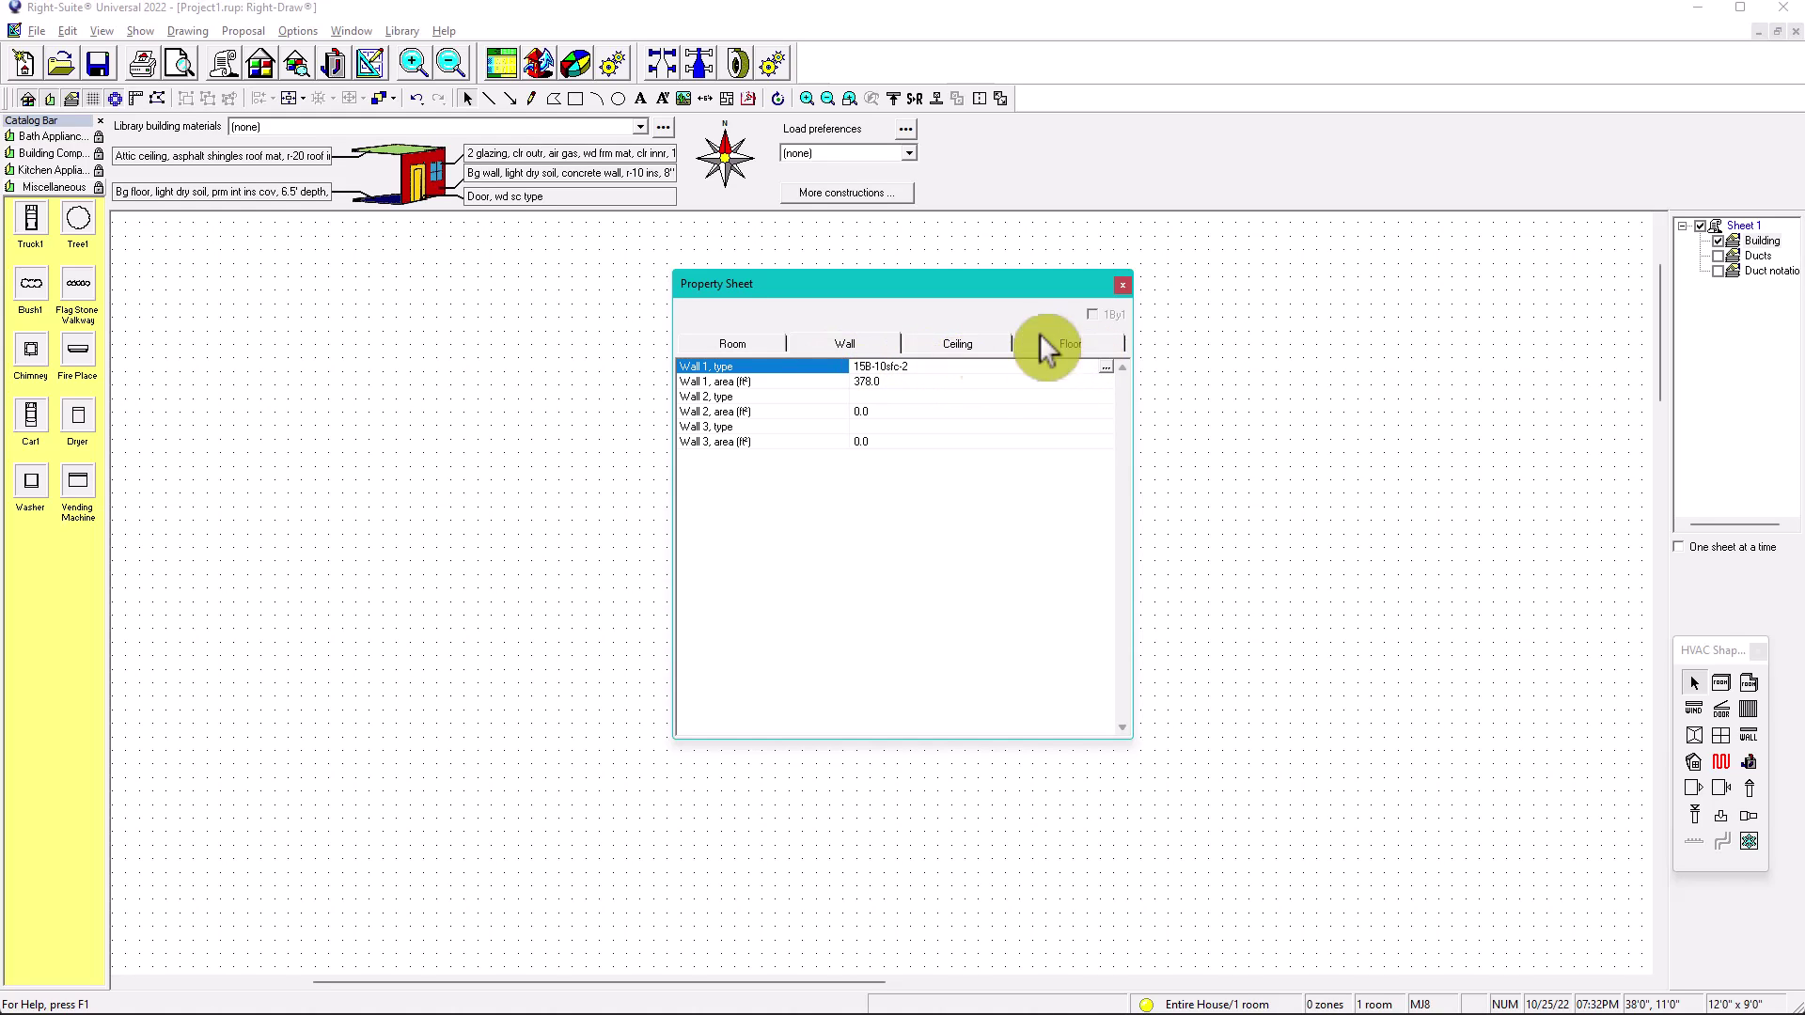
On the Room tab, set heating condition to Air only, keeping cooling Air only and room type Other.
click(730, 346)
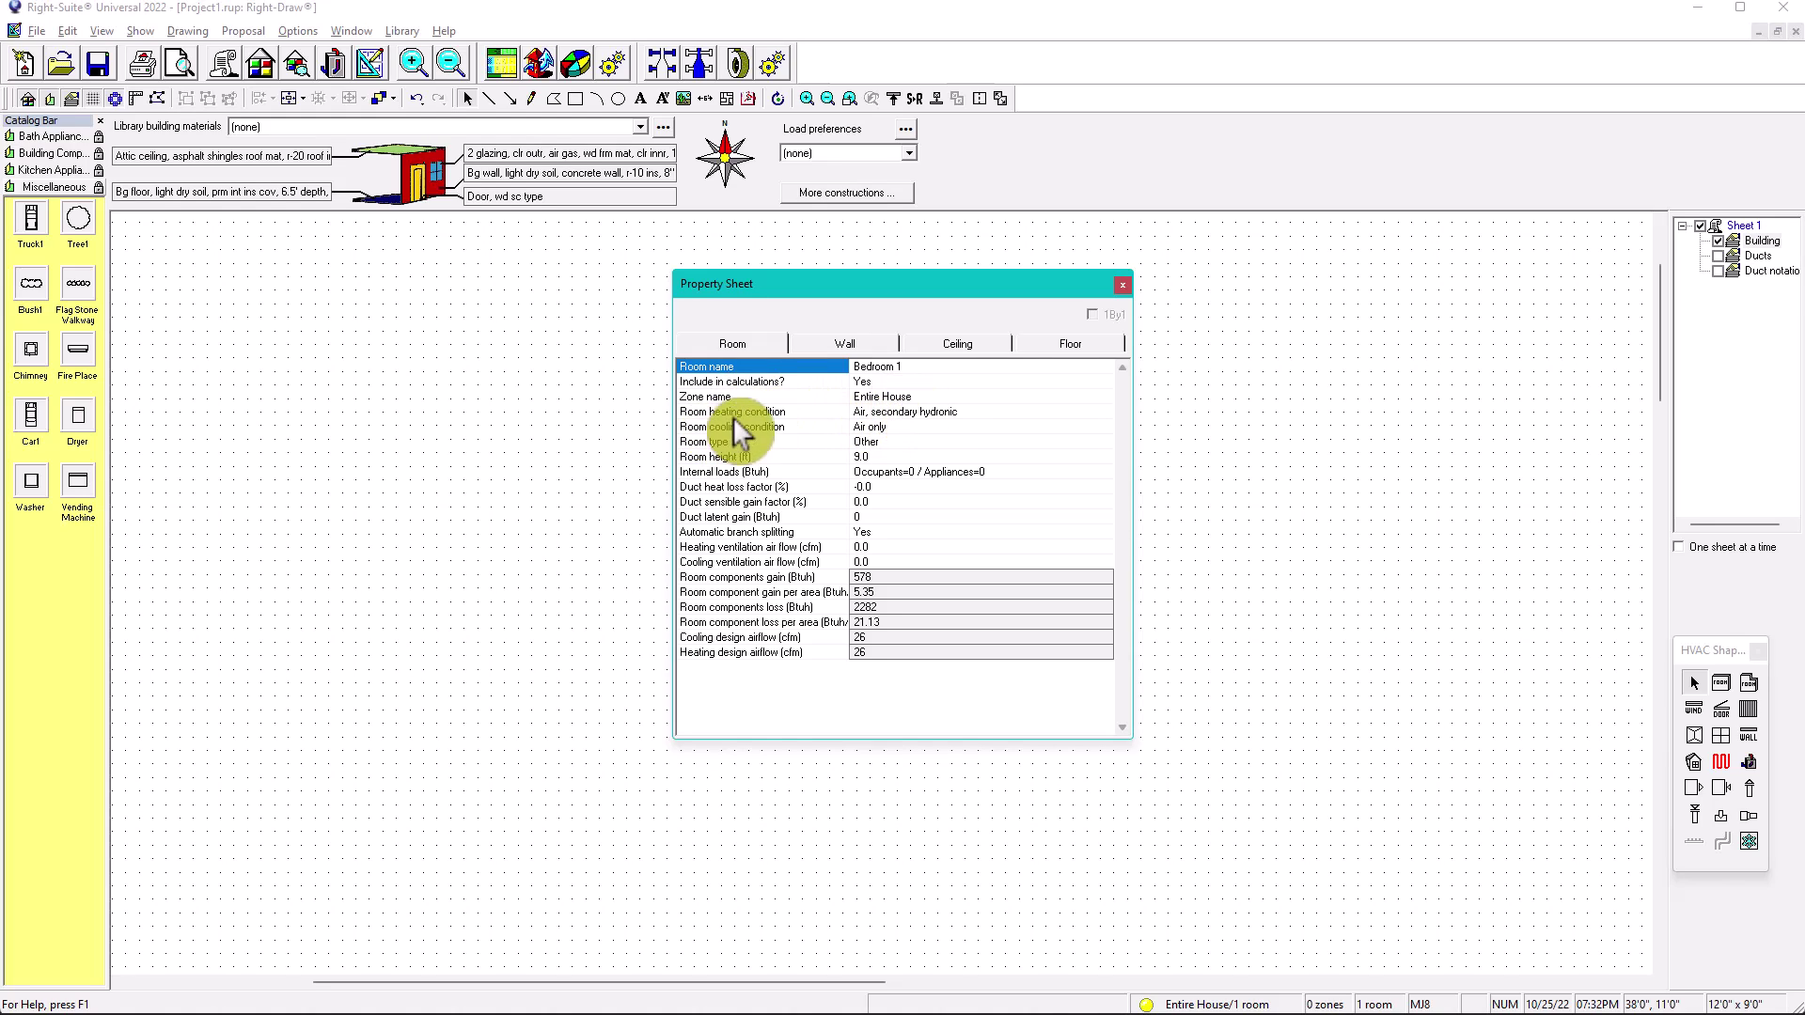
click(919, 415)
click(897, 441)
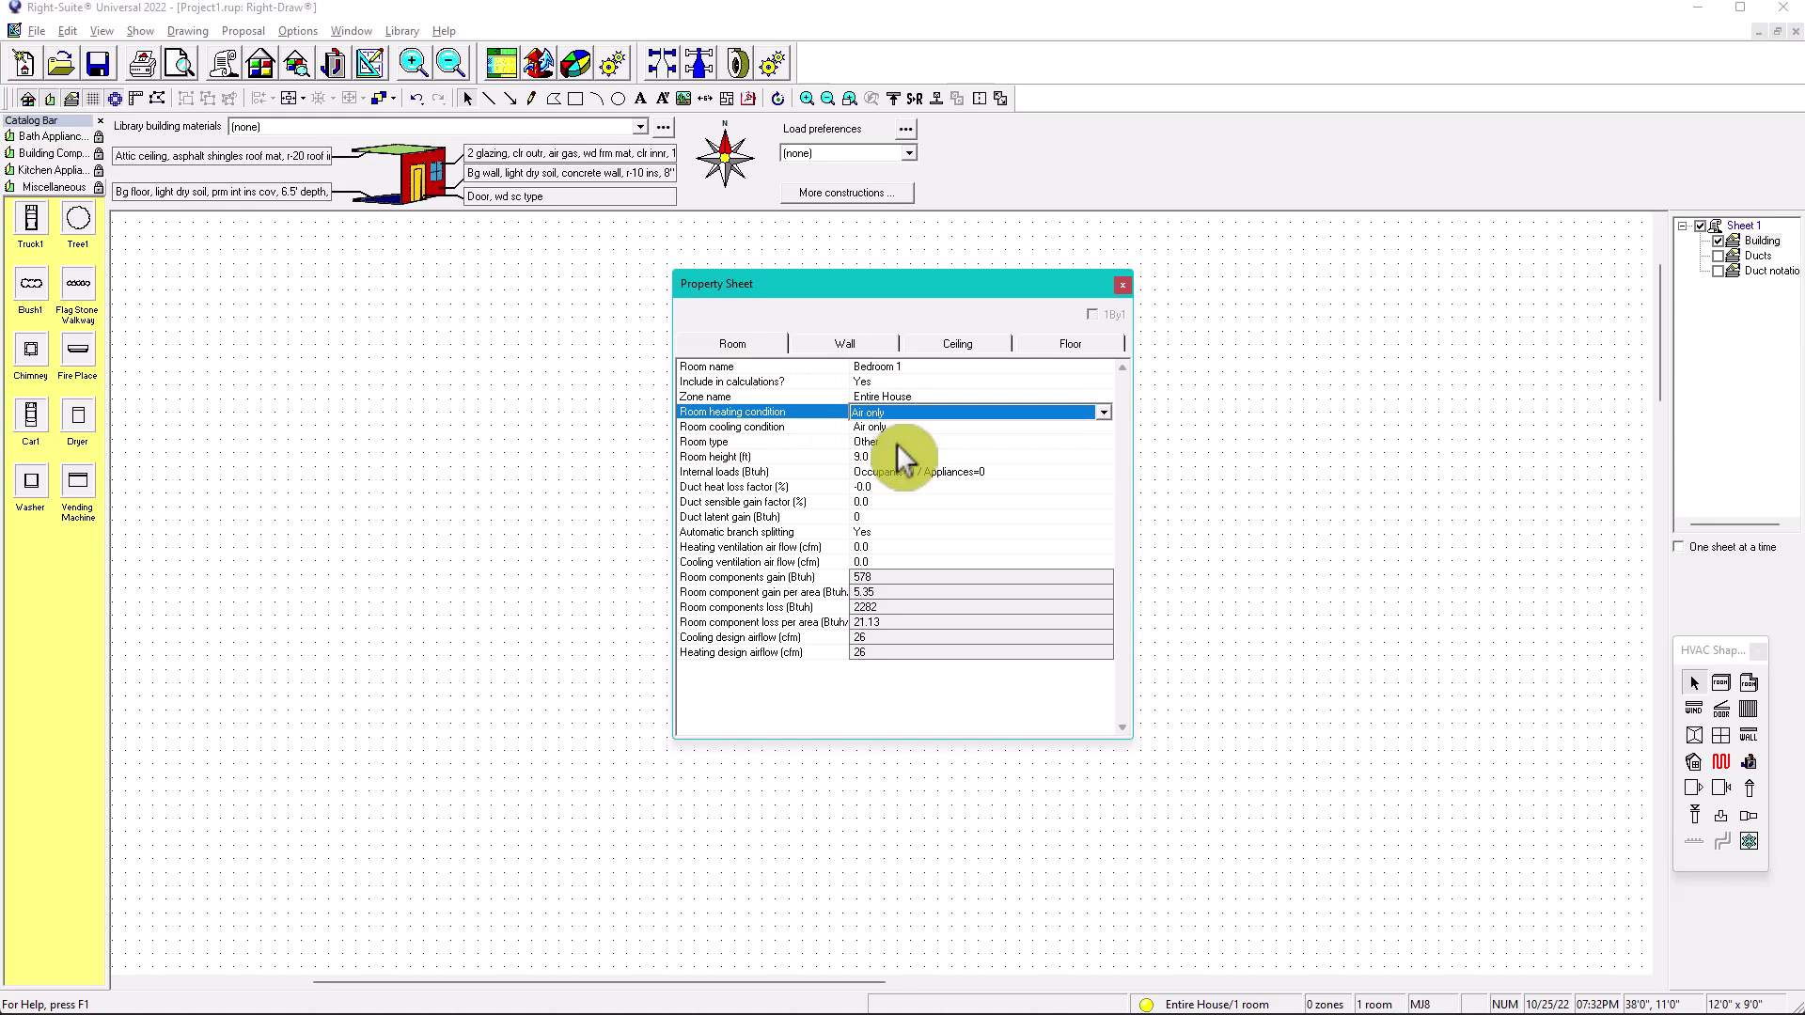
click(887, 426)
click(887, 426)
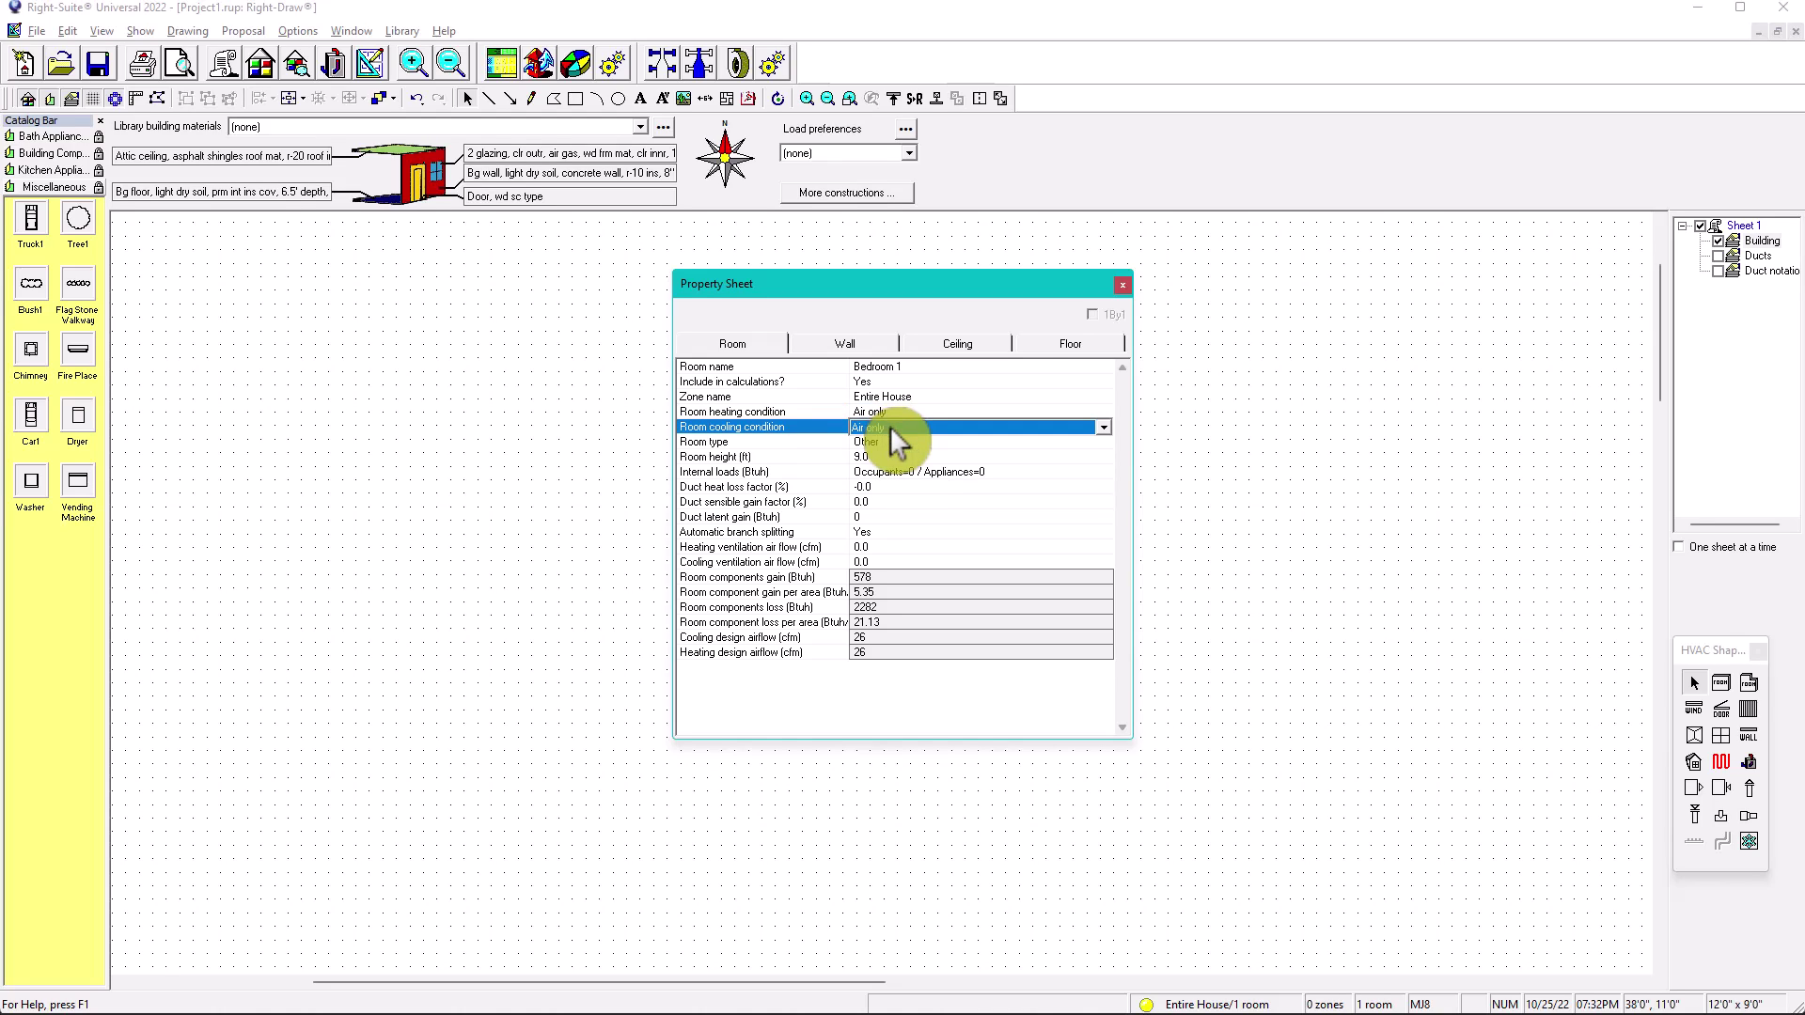
click(899, 442)
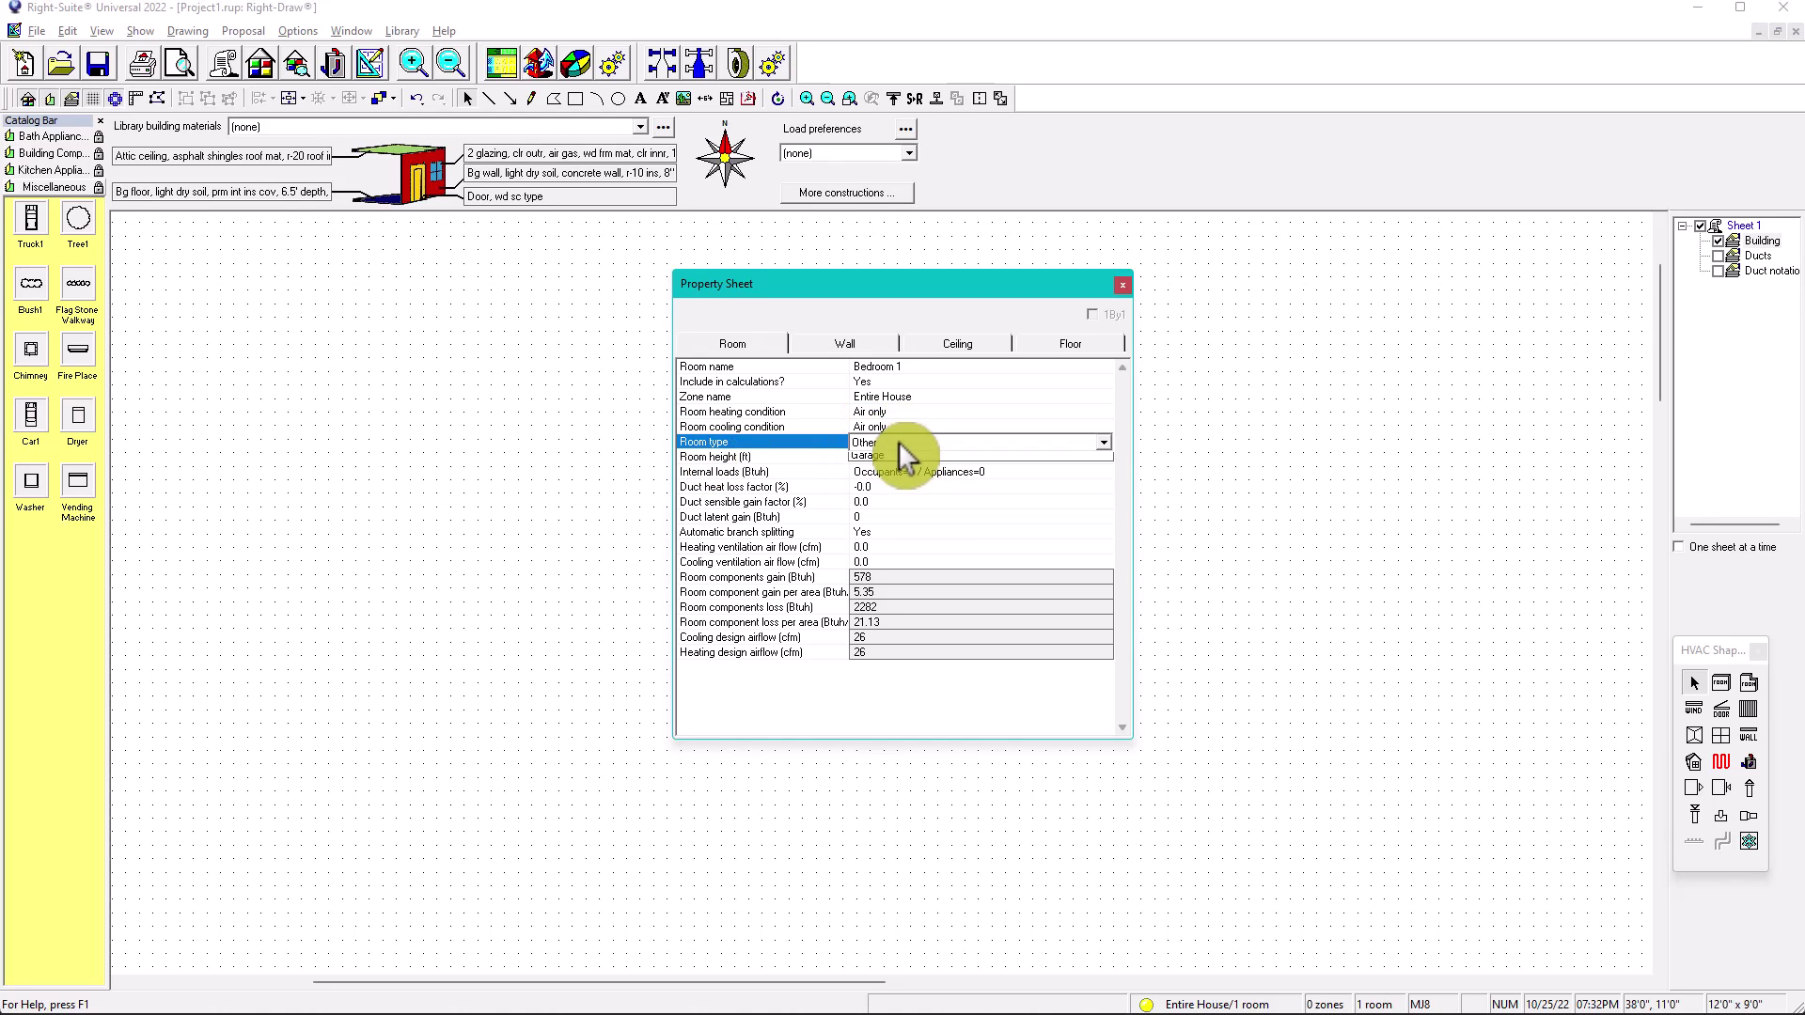
click(899, 442)
click(899, 442)
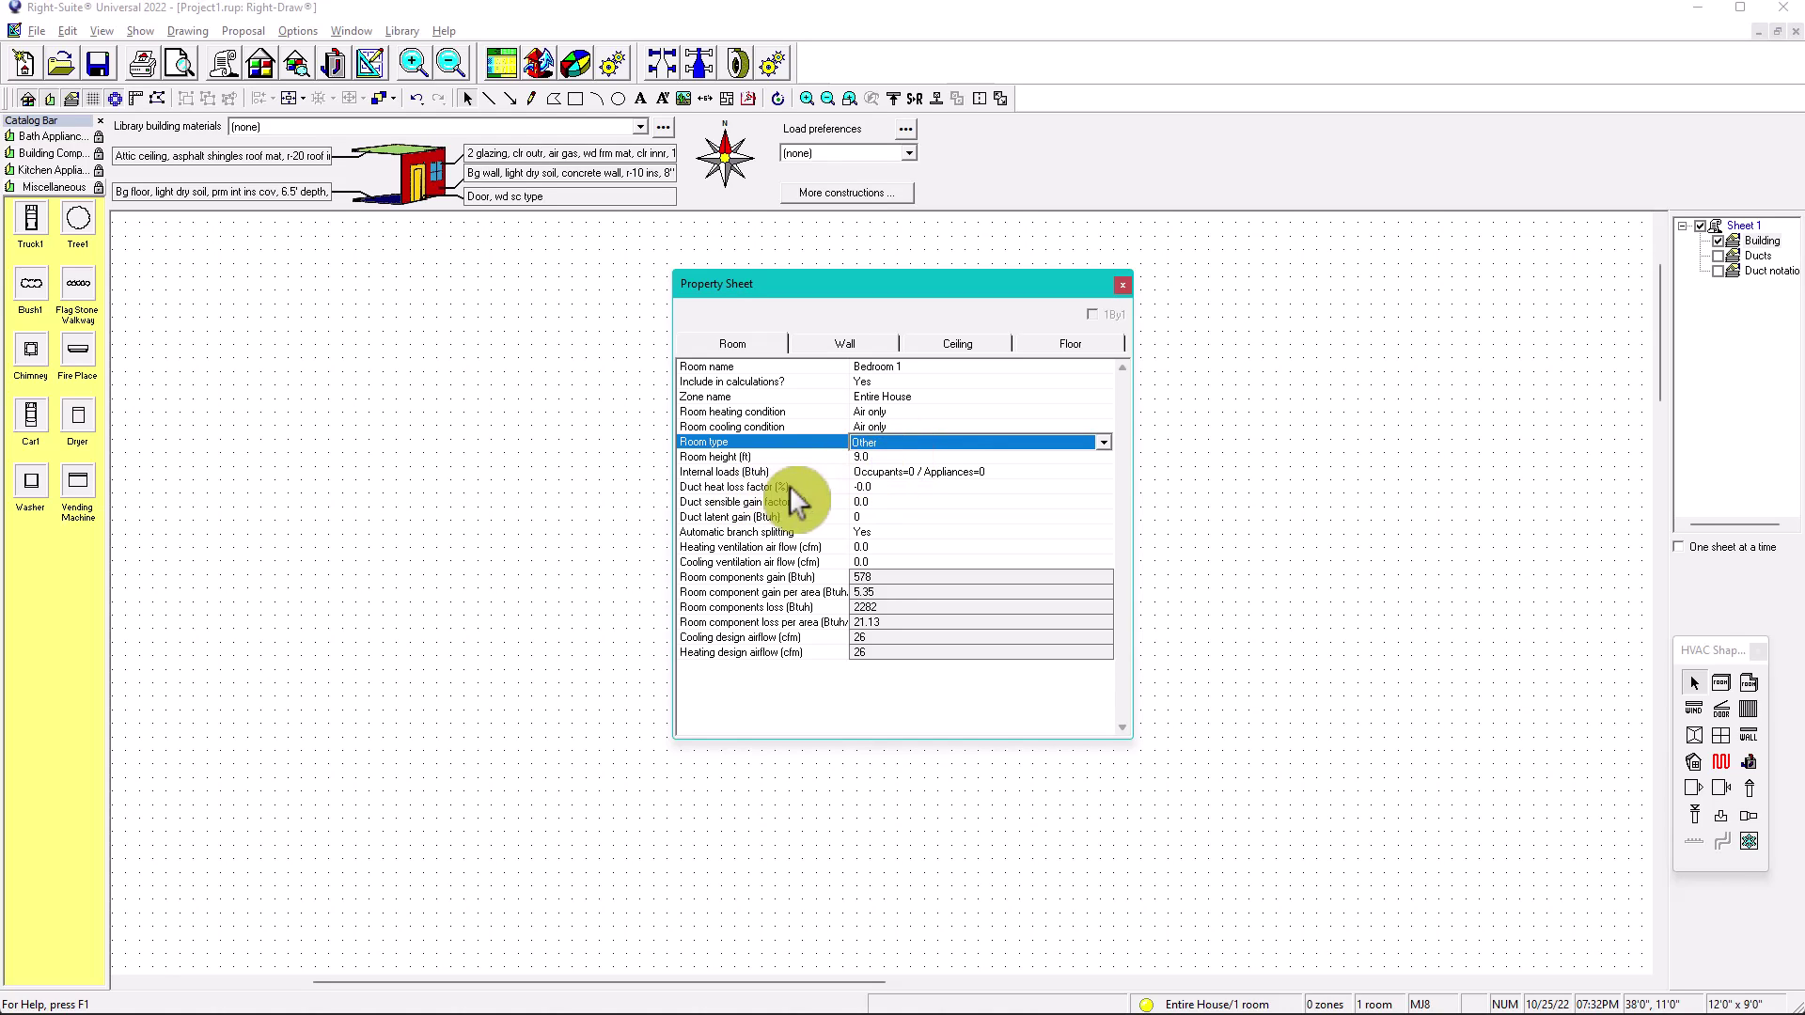
Enter 1 occupant in Bedroom 1's internal loads so they read Occupants=230, Appliances=0.
double_click(917, 471)
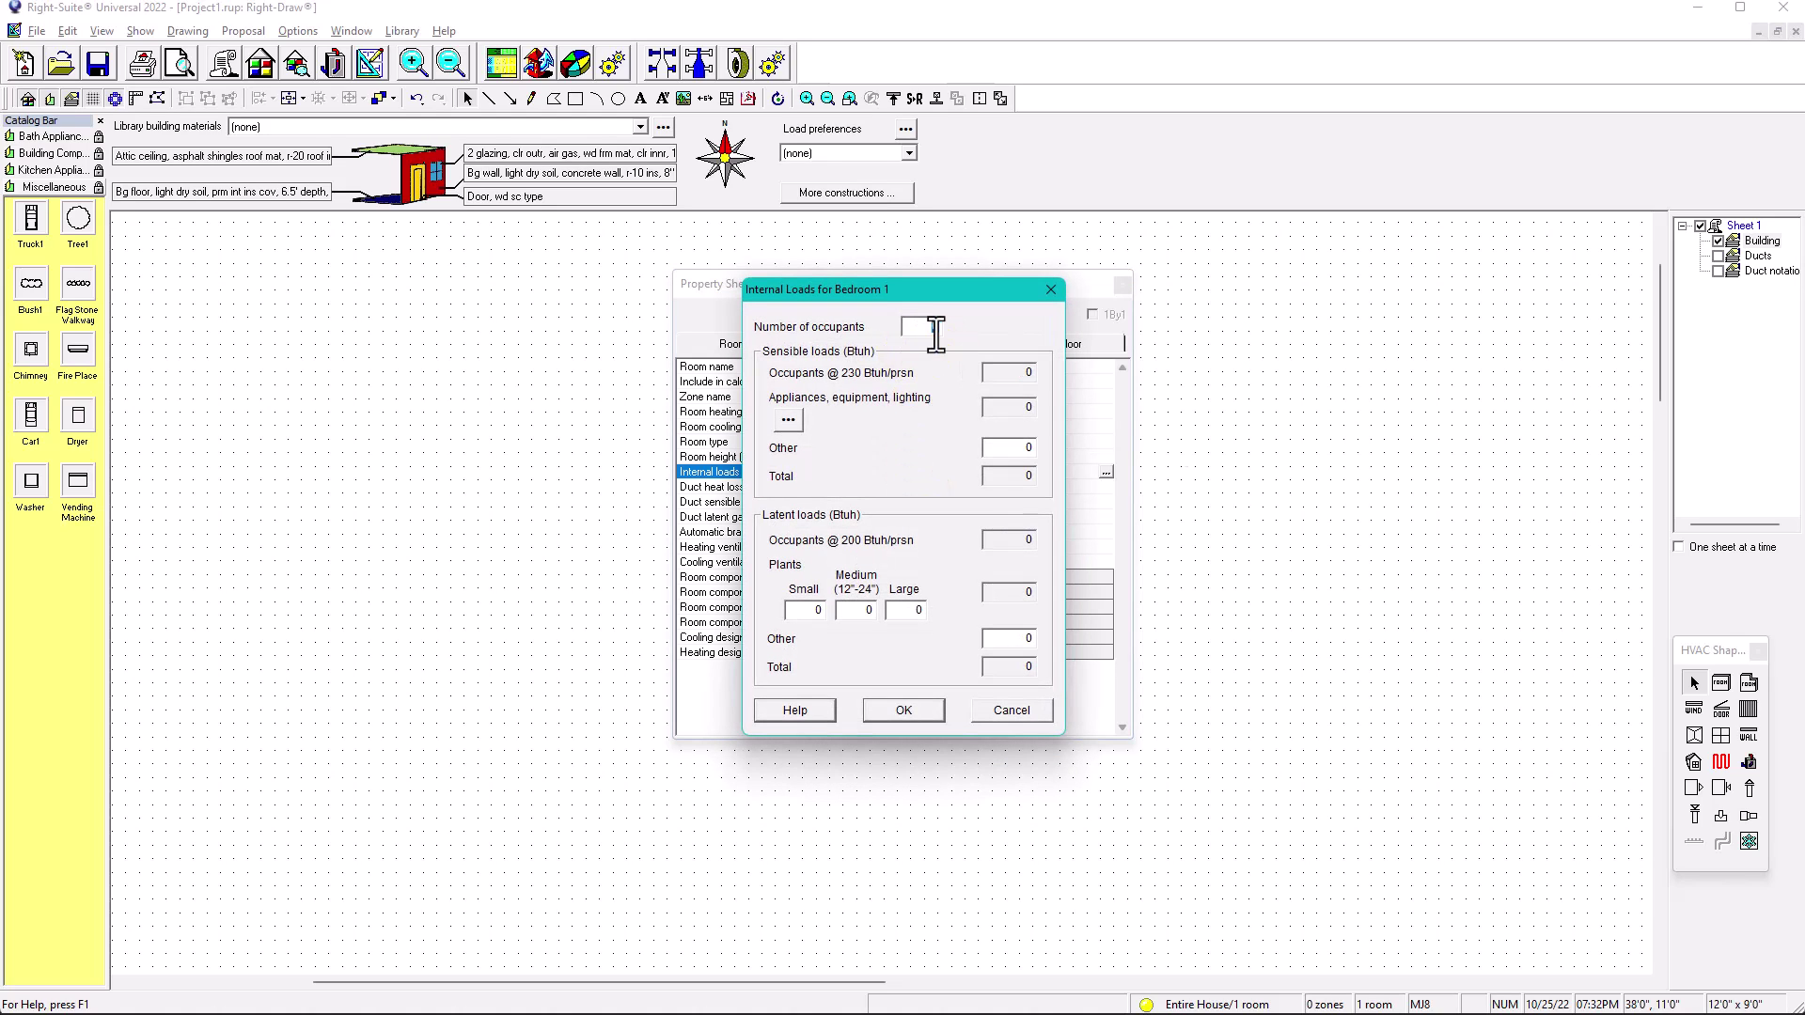
text(1)
click(904, 714)
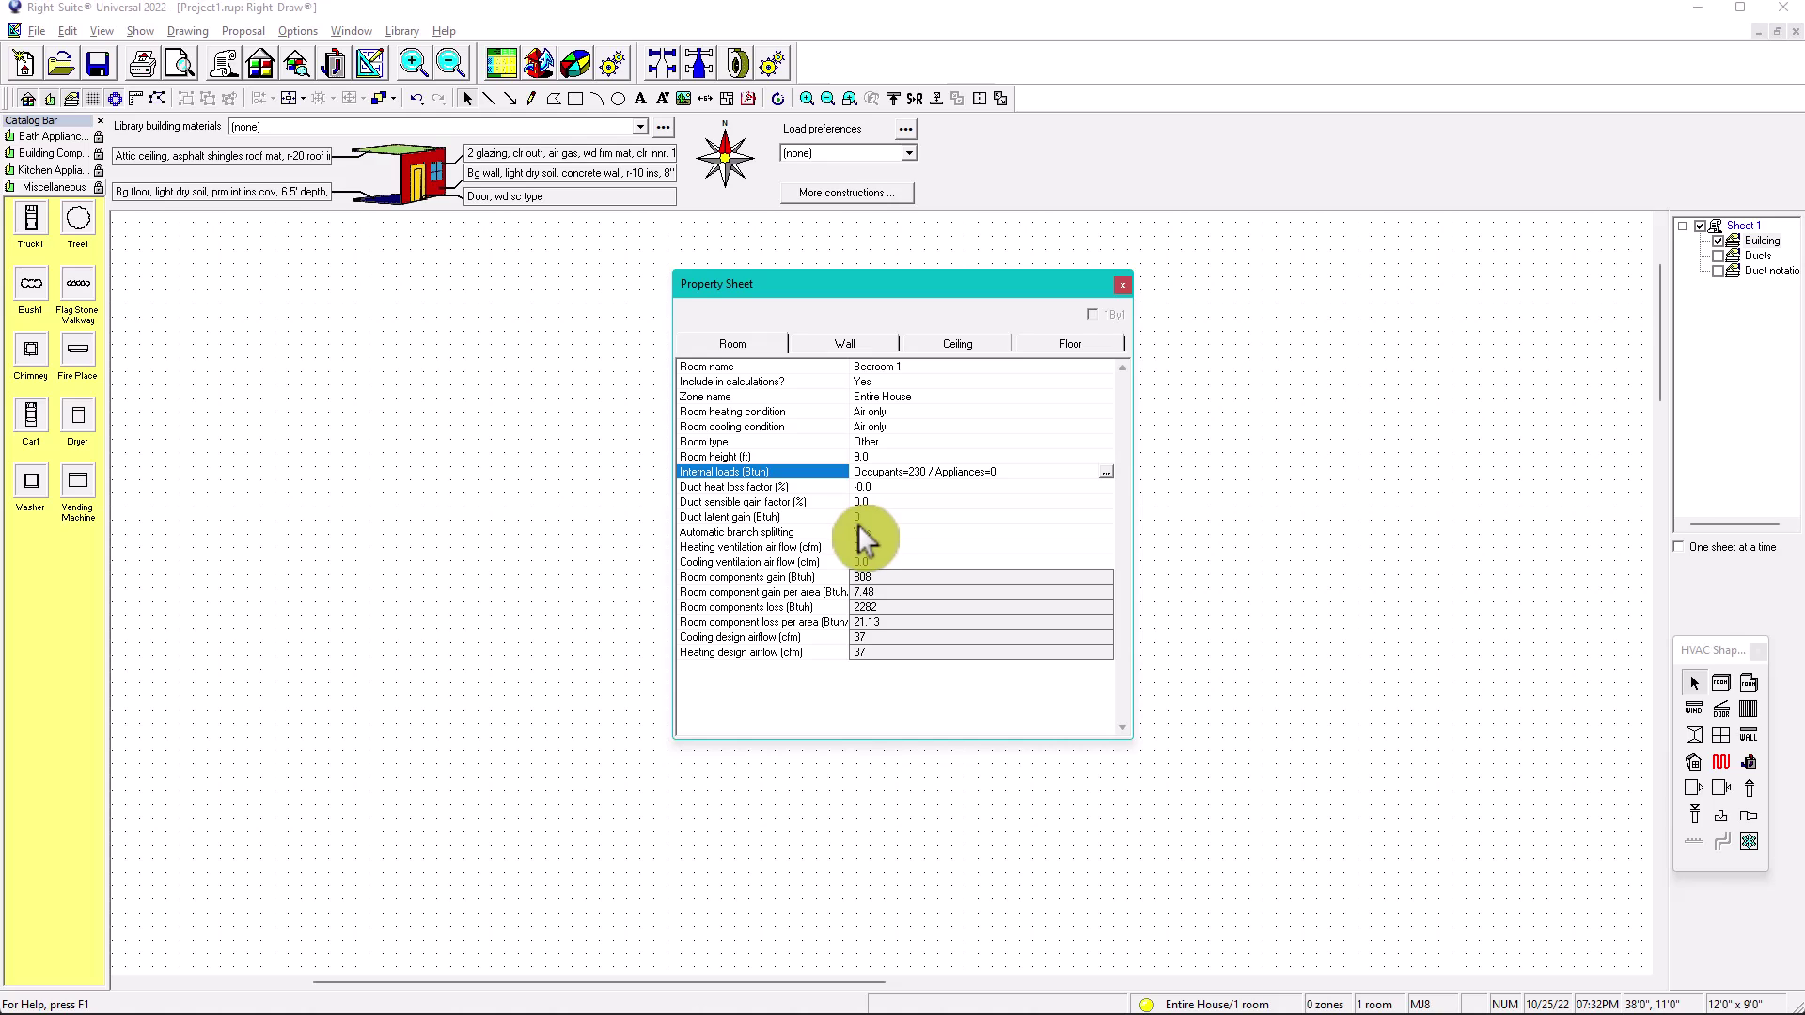
Review the supply and return duct locations in Duct Loads and close it unchanged, ducts in conditioned space.
double_click(886, 488)
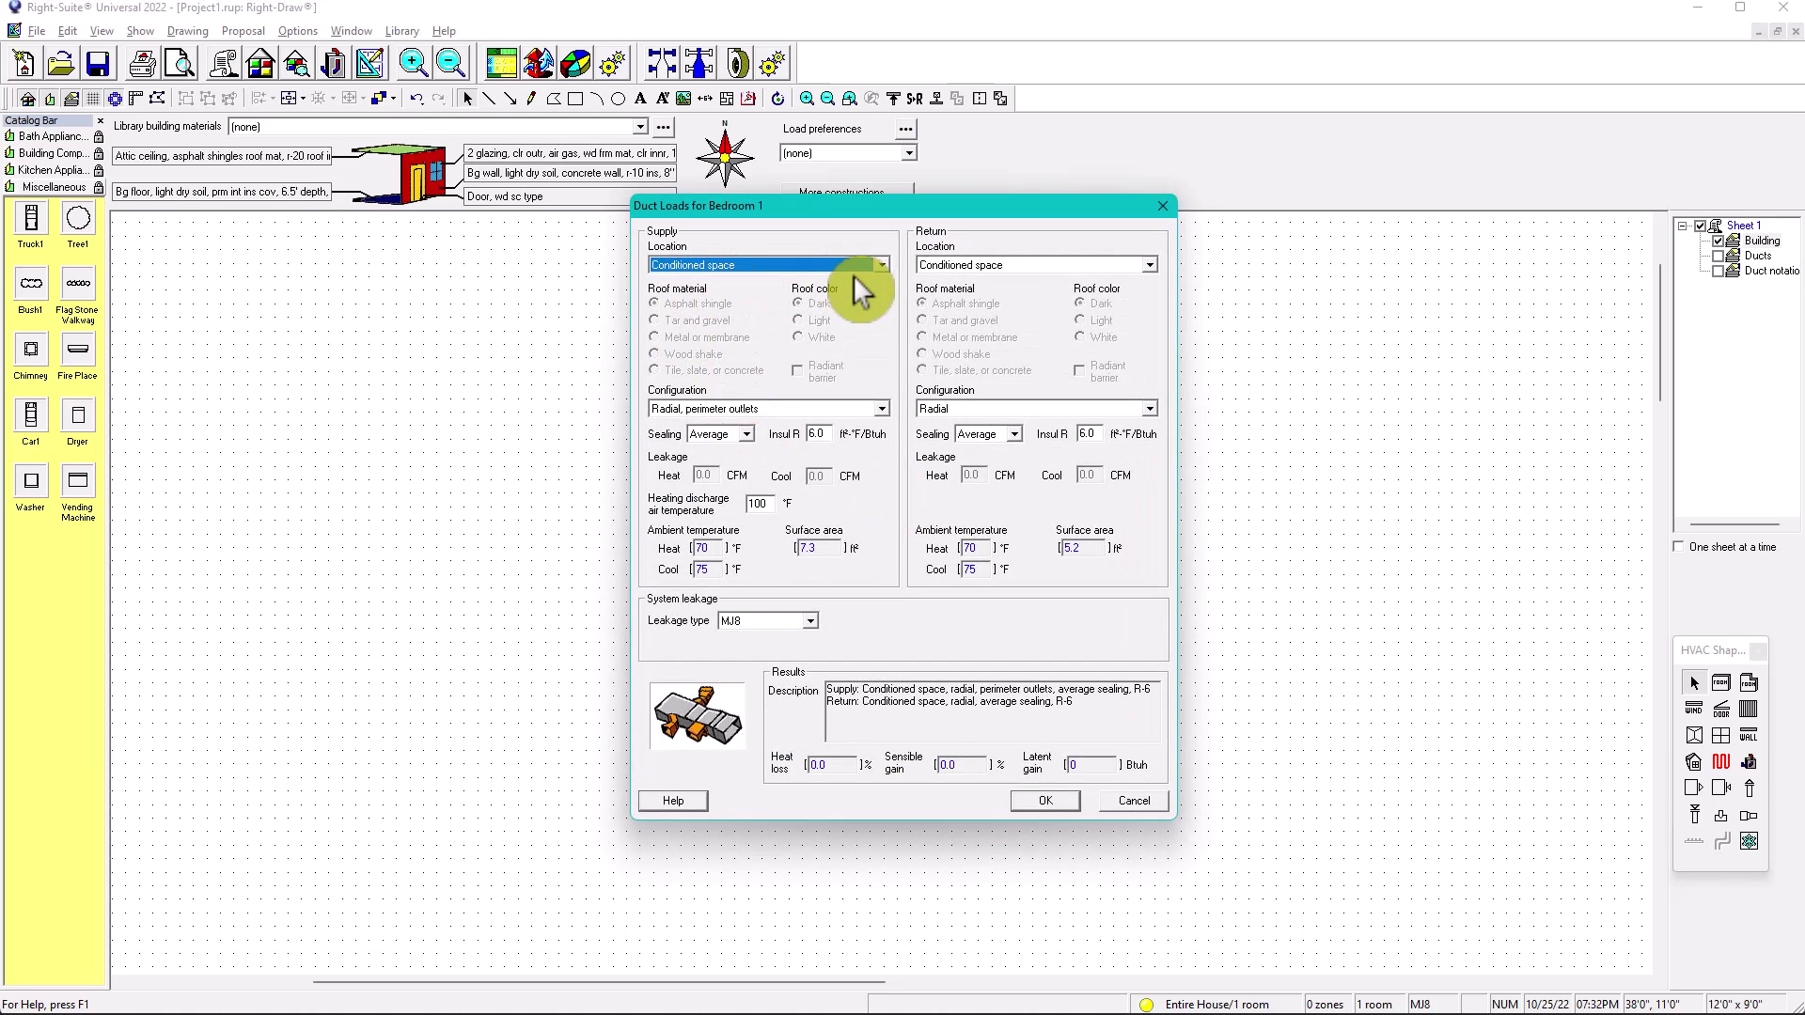
click(884, 264)
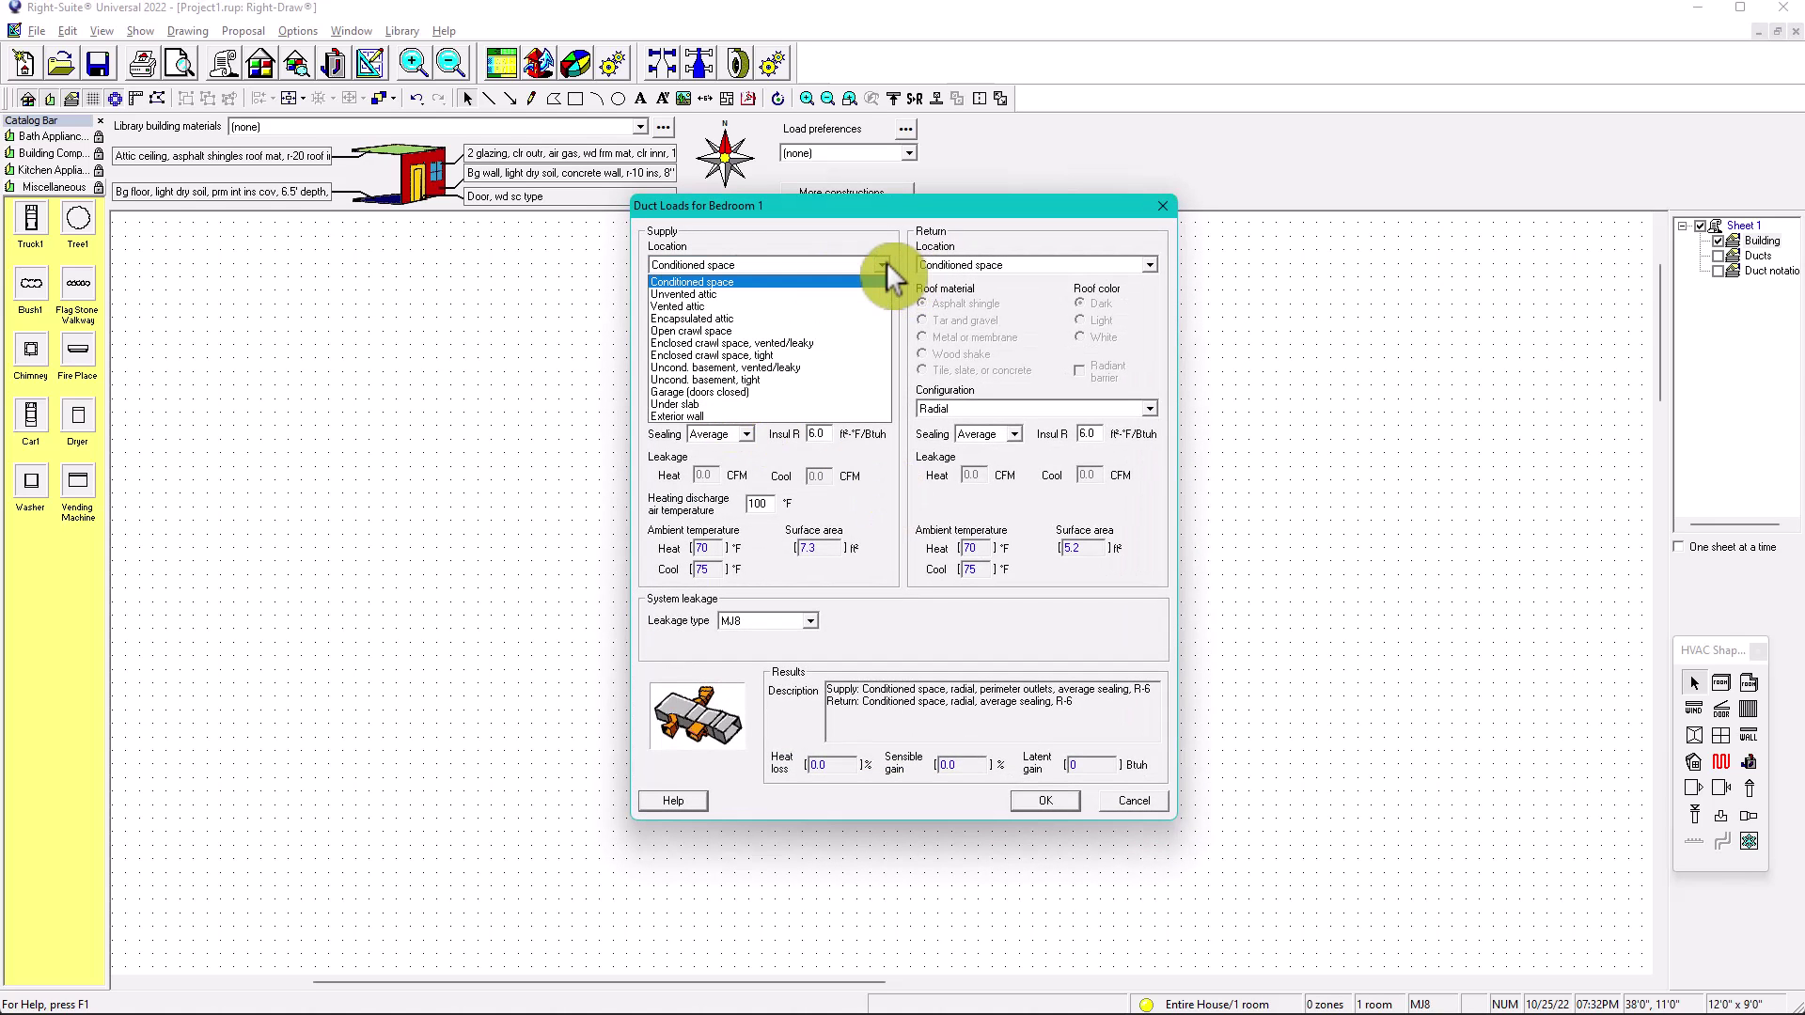
click(1147, 264)
click(1149, 264)
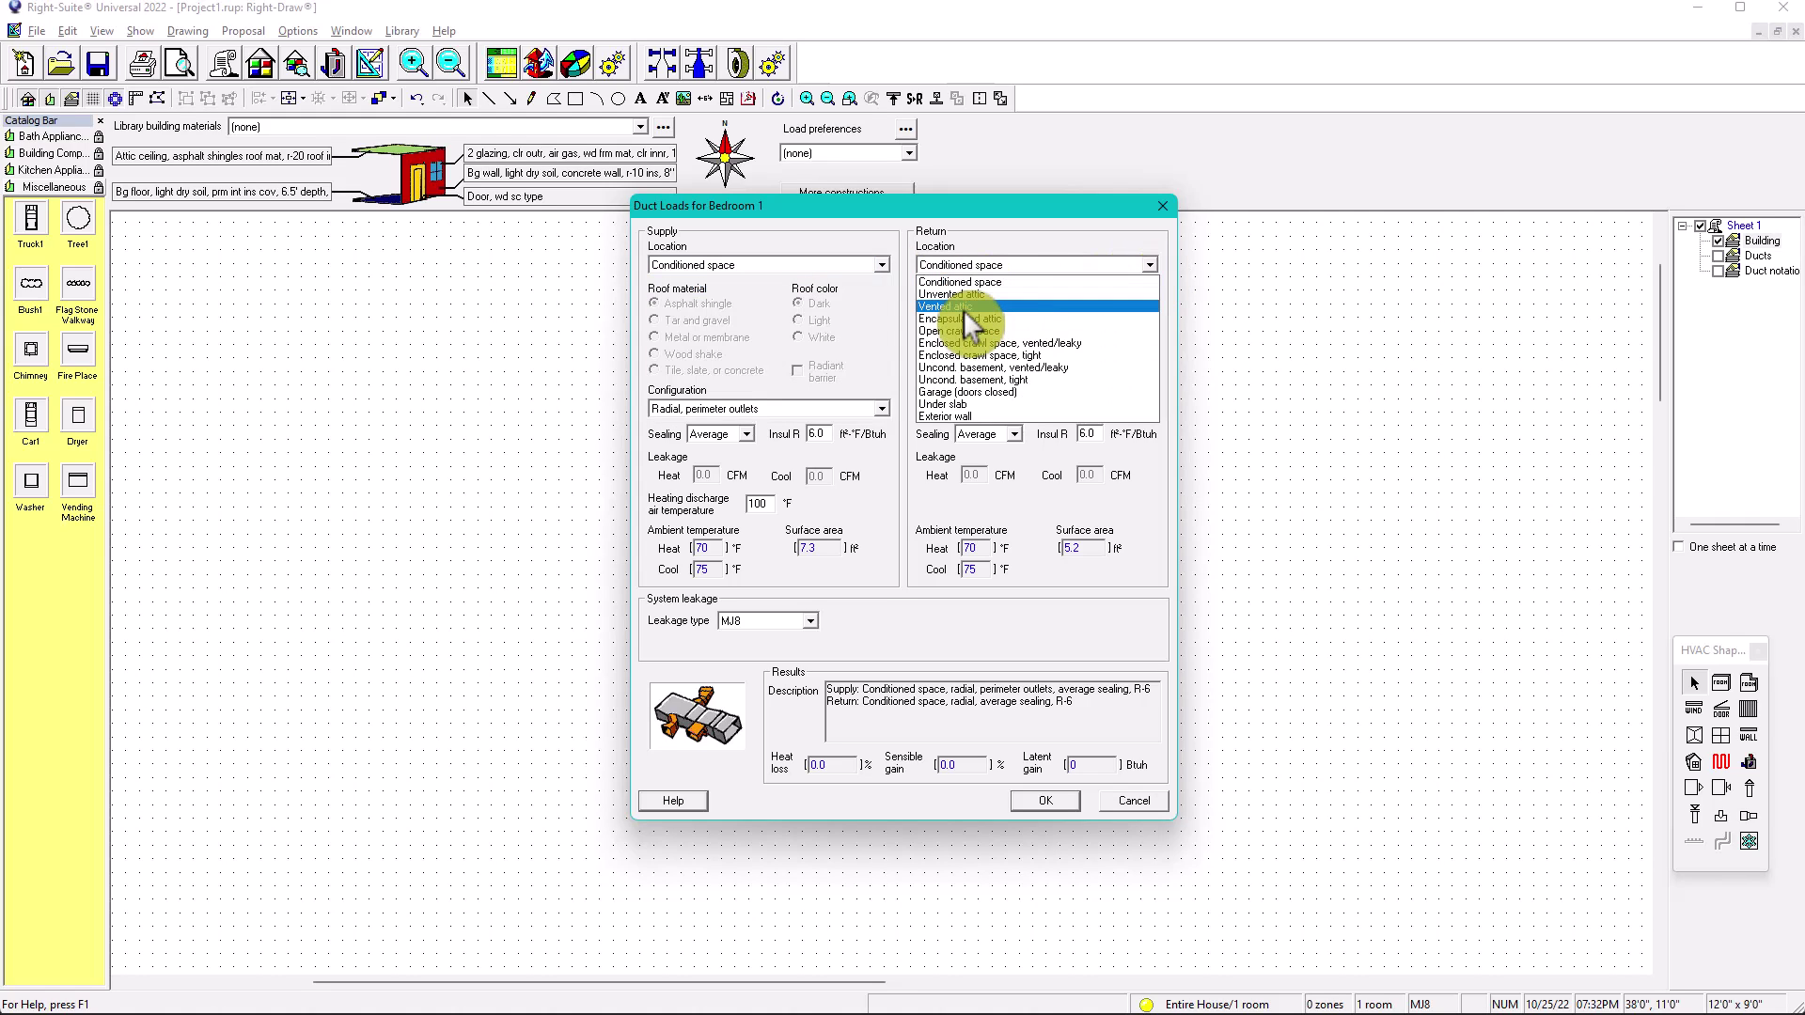
click(1162, 207)
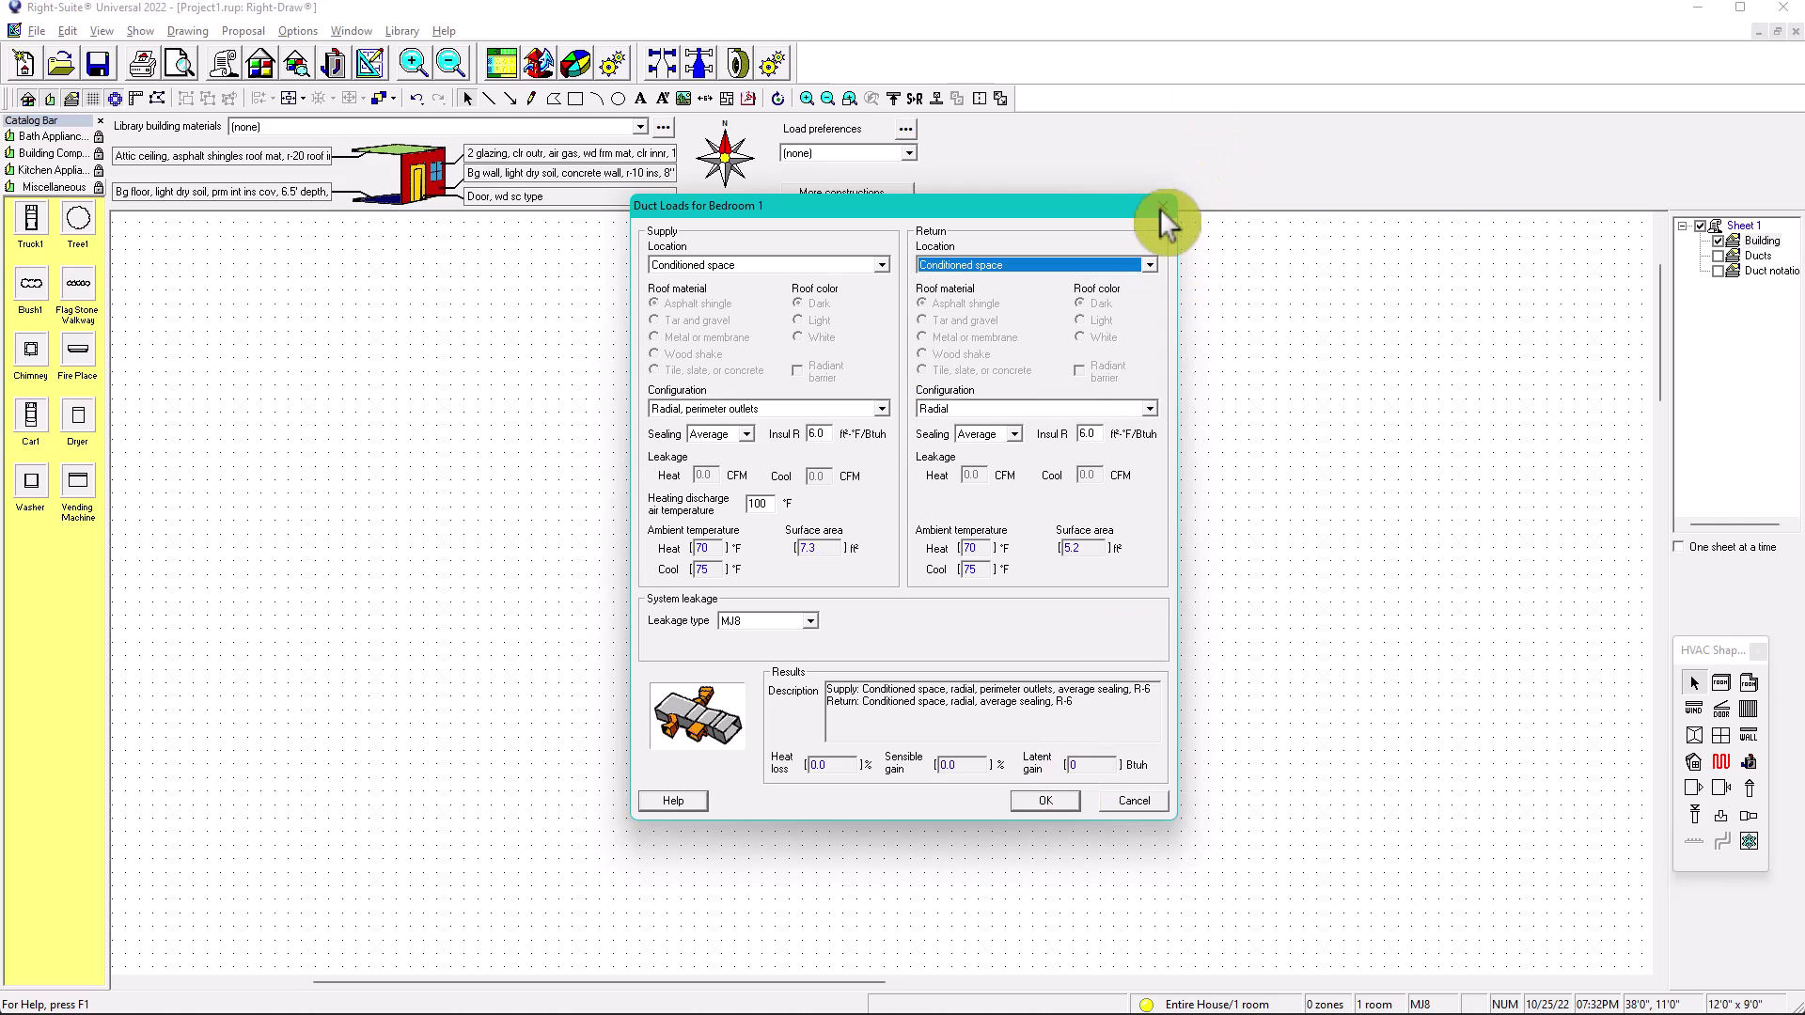
click(1172, 203)
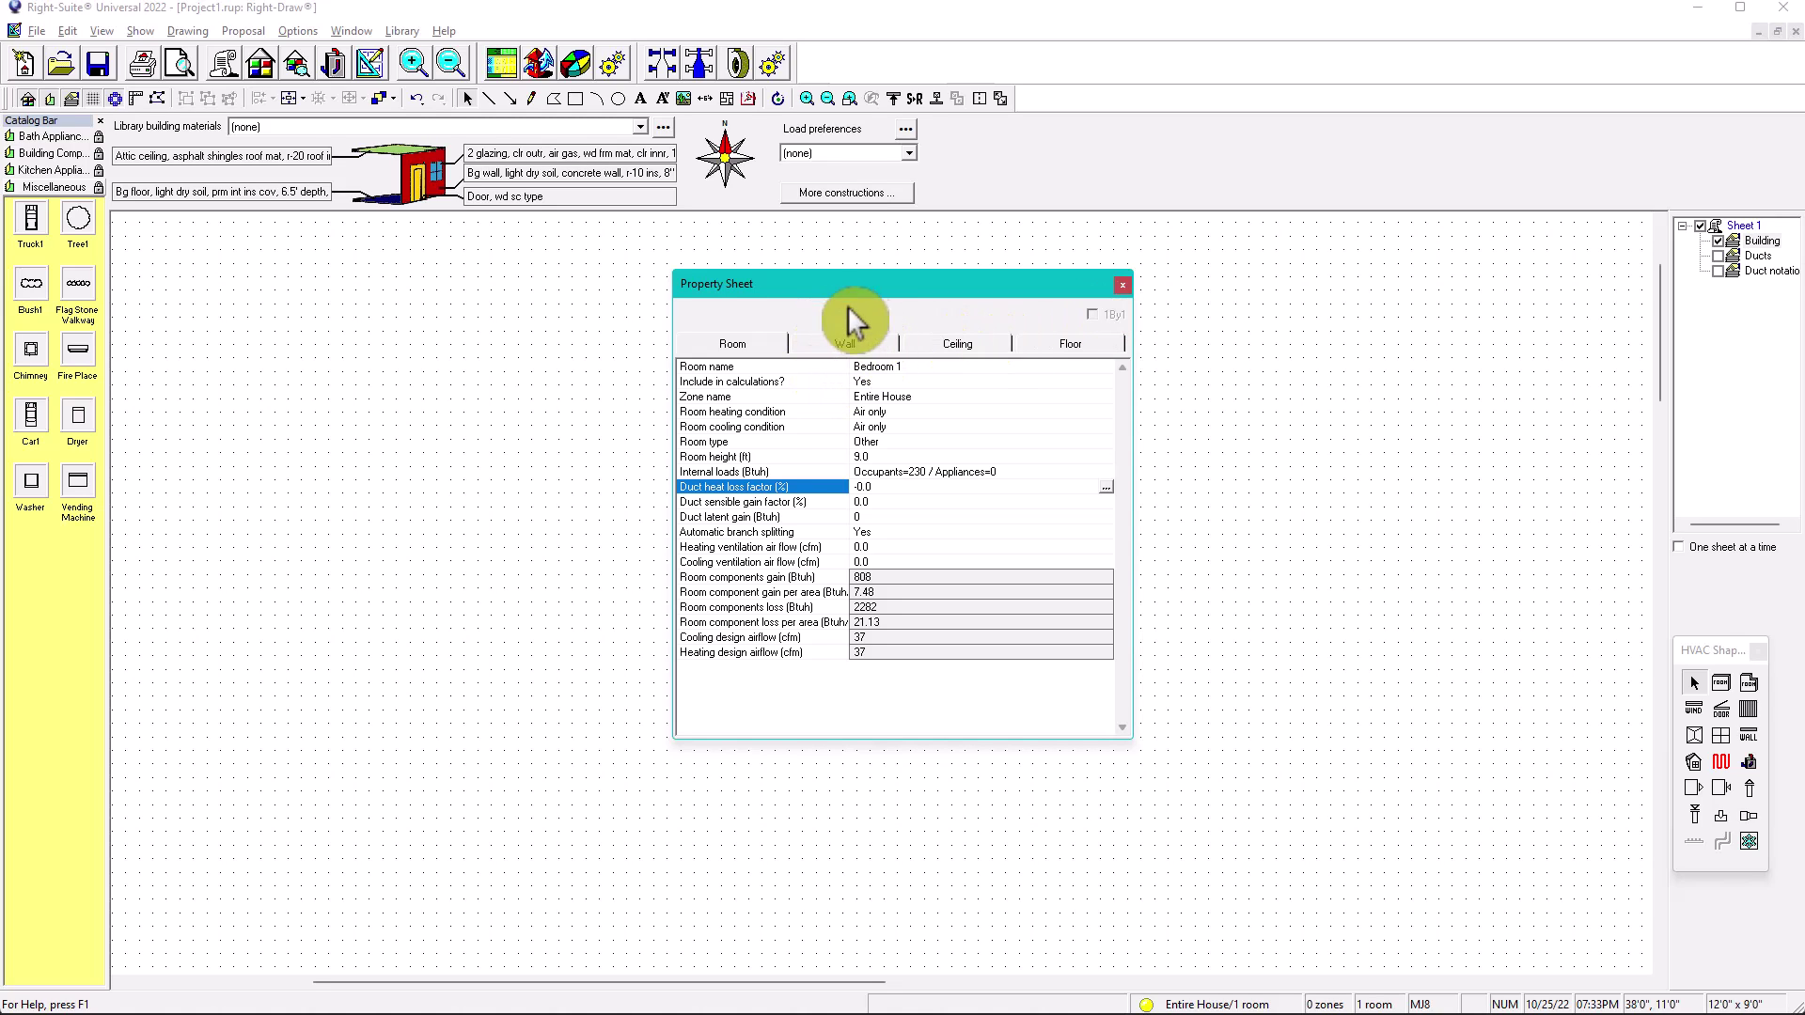
View the construction of Bedroom 1's Wall 1 type, then close the Constructions window and property sheet.
drag(849, 282, 1228, 261)
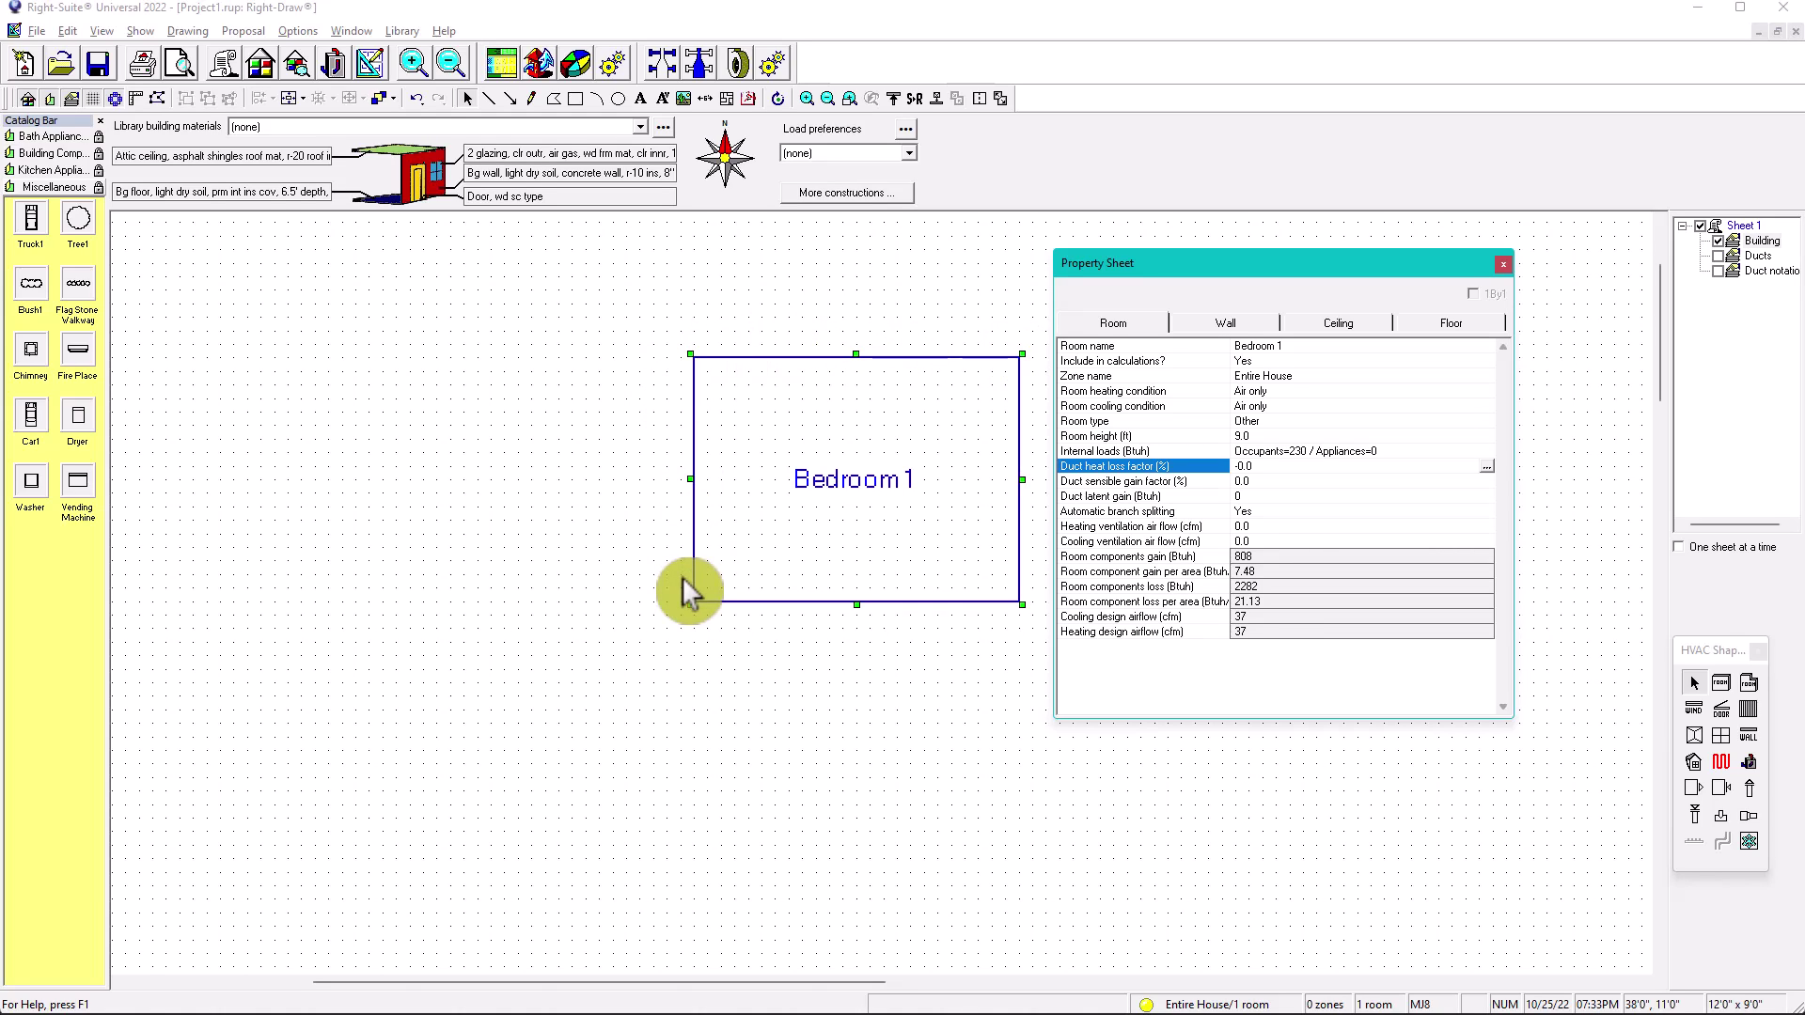
click(1224, 323)
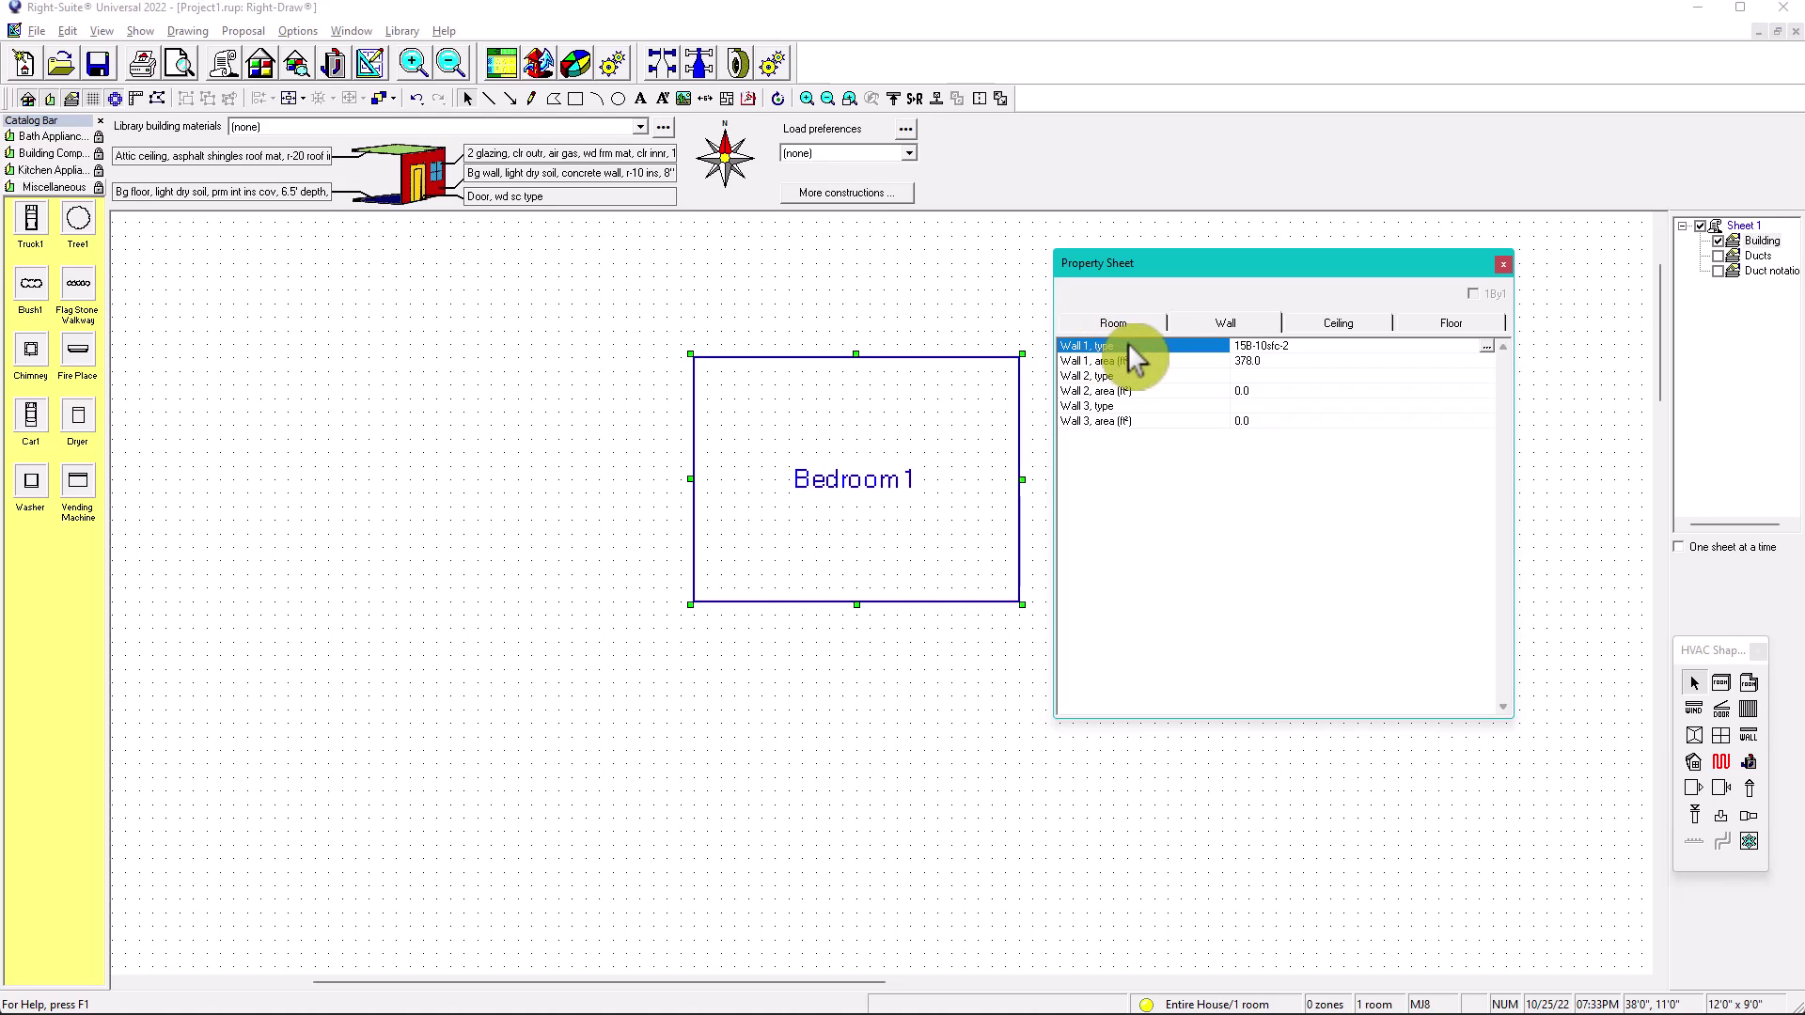
double_click(1269, 345)
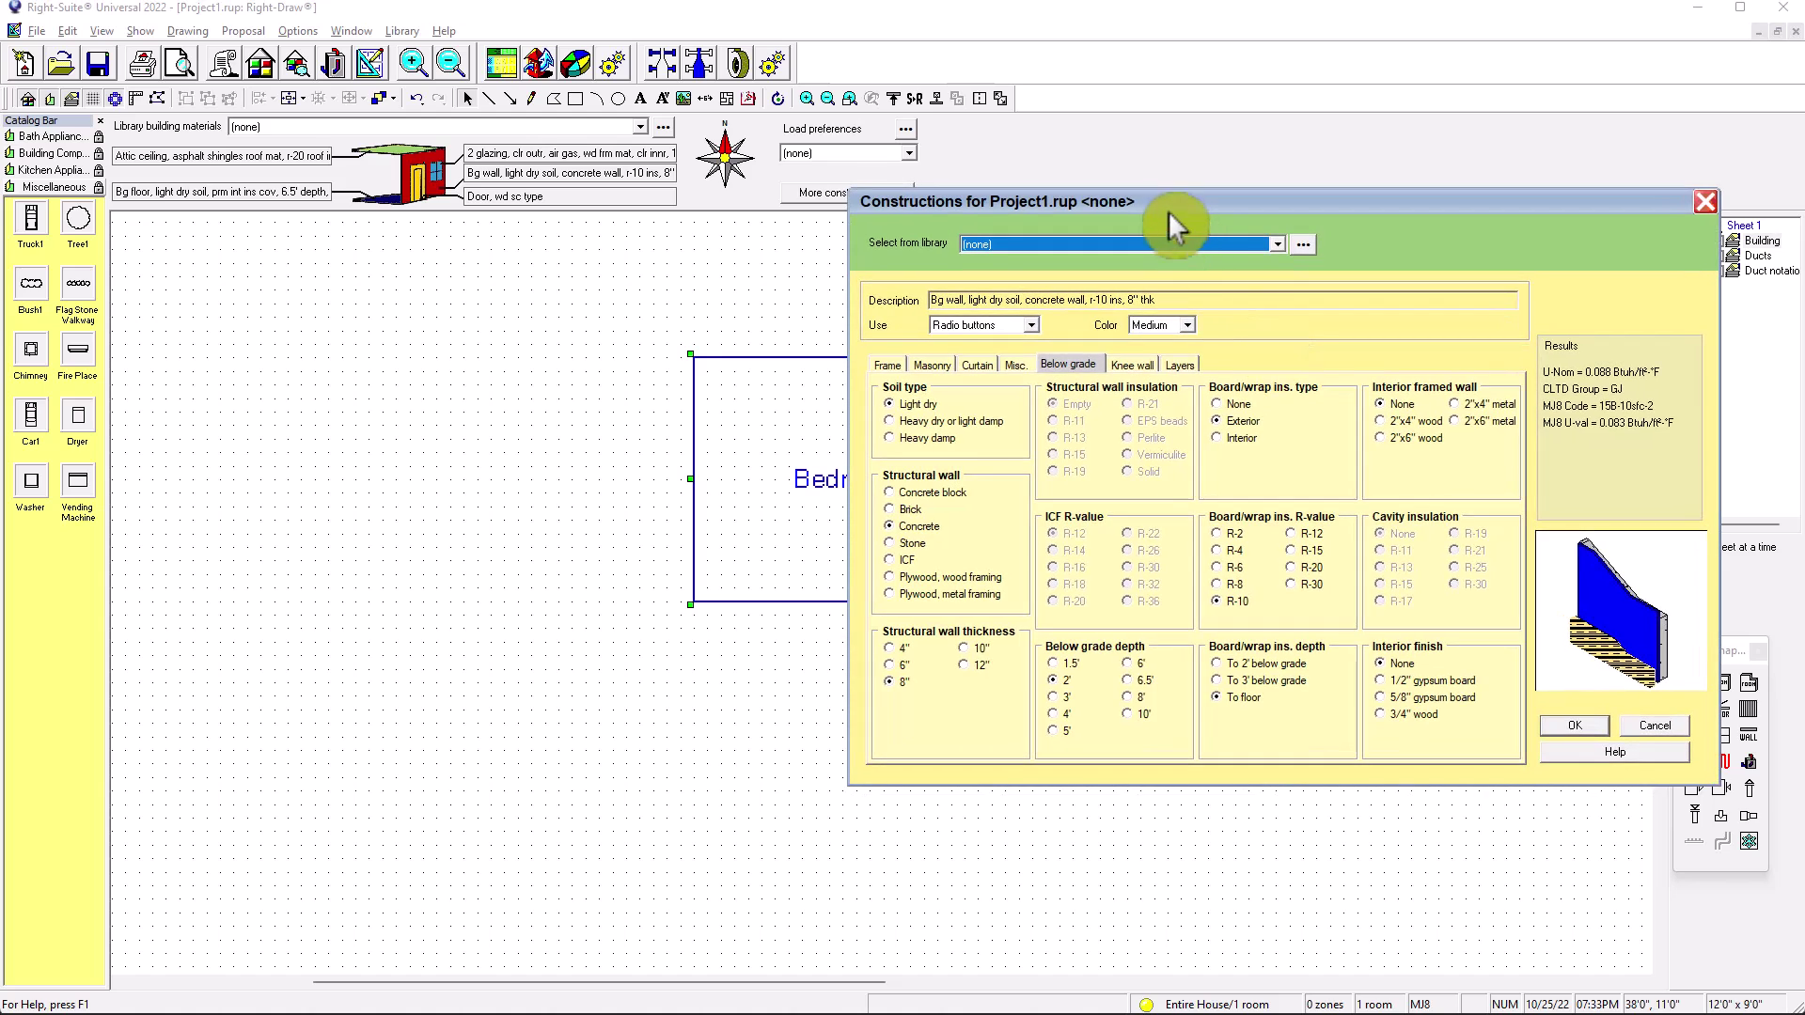
drag(1170, 212, 946, 285)
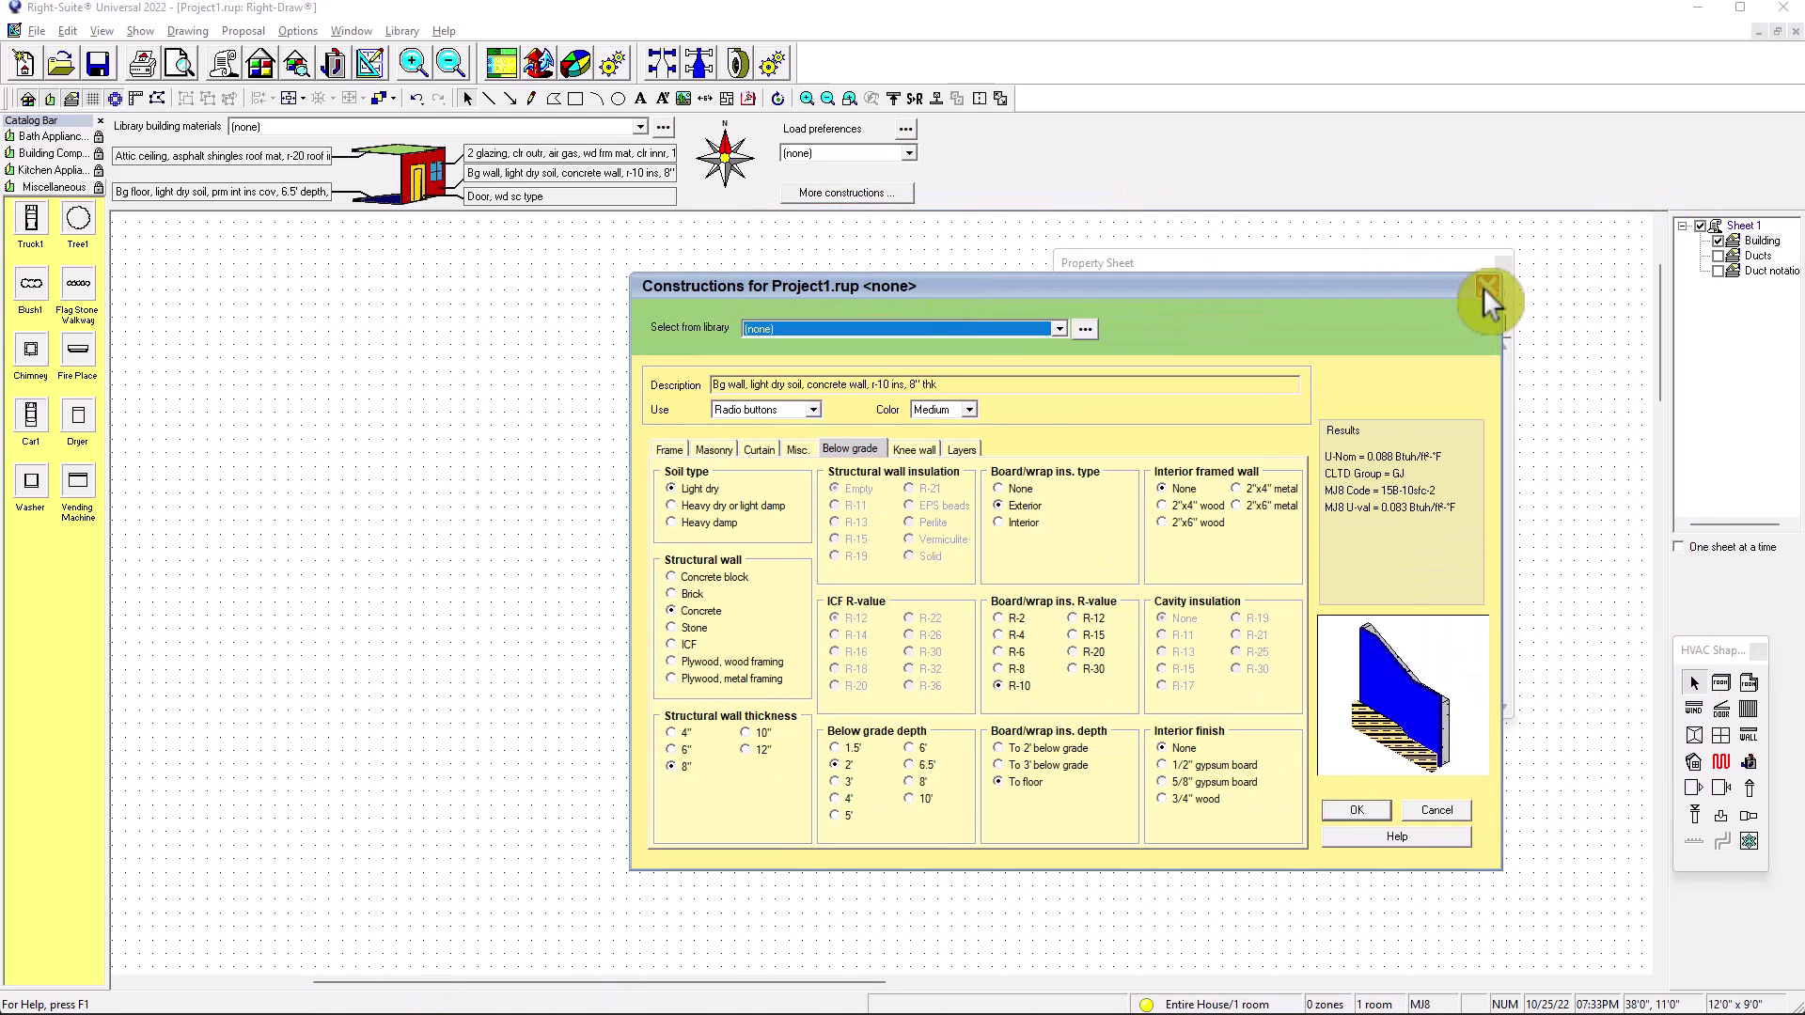
click(1484, 287)
click(1499, 282)
Move Bedroom 1 to the left of the grid and reopen its Wall page showing Wall 1 (15B-10, 378.0 ft²).
drag(871, 423, 426, 436)
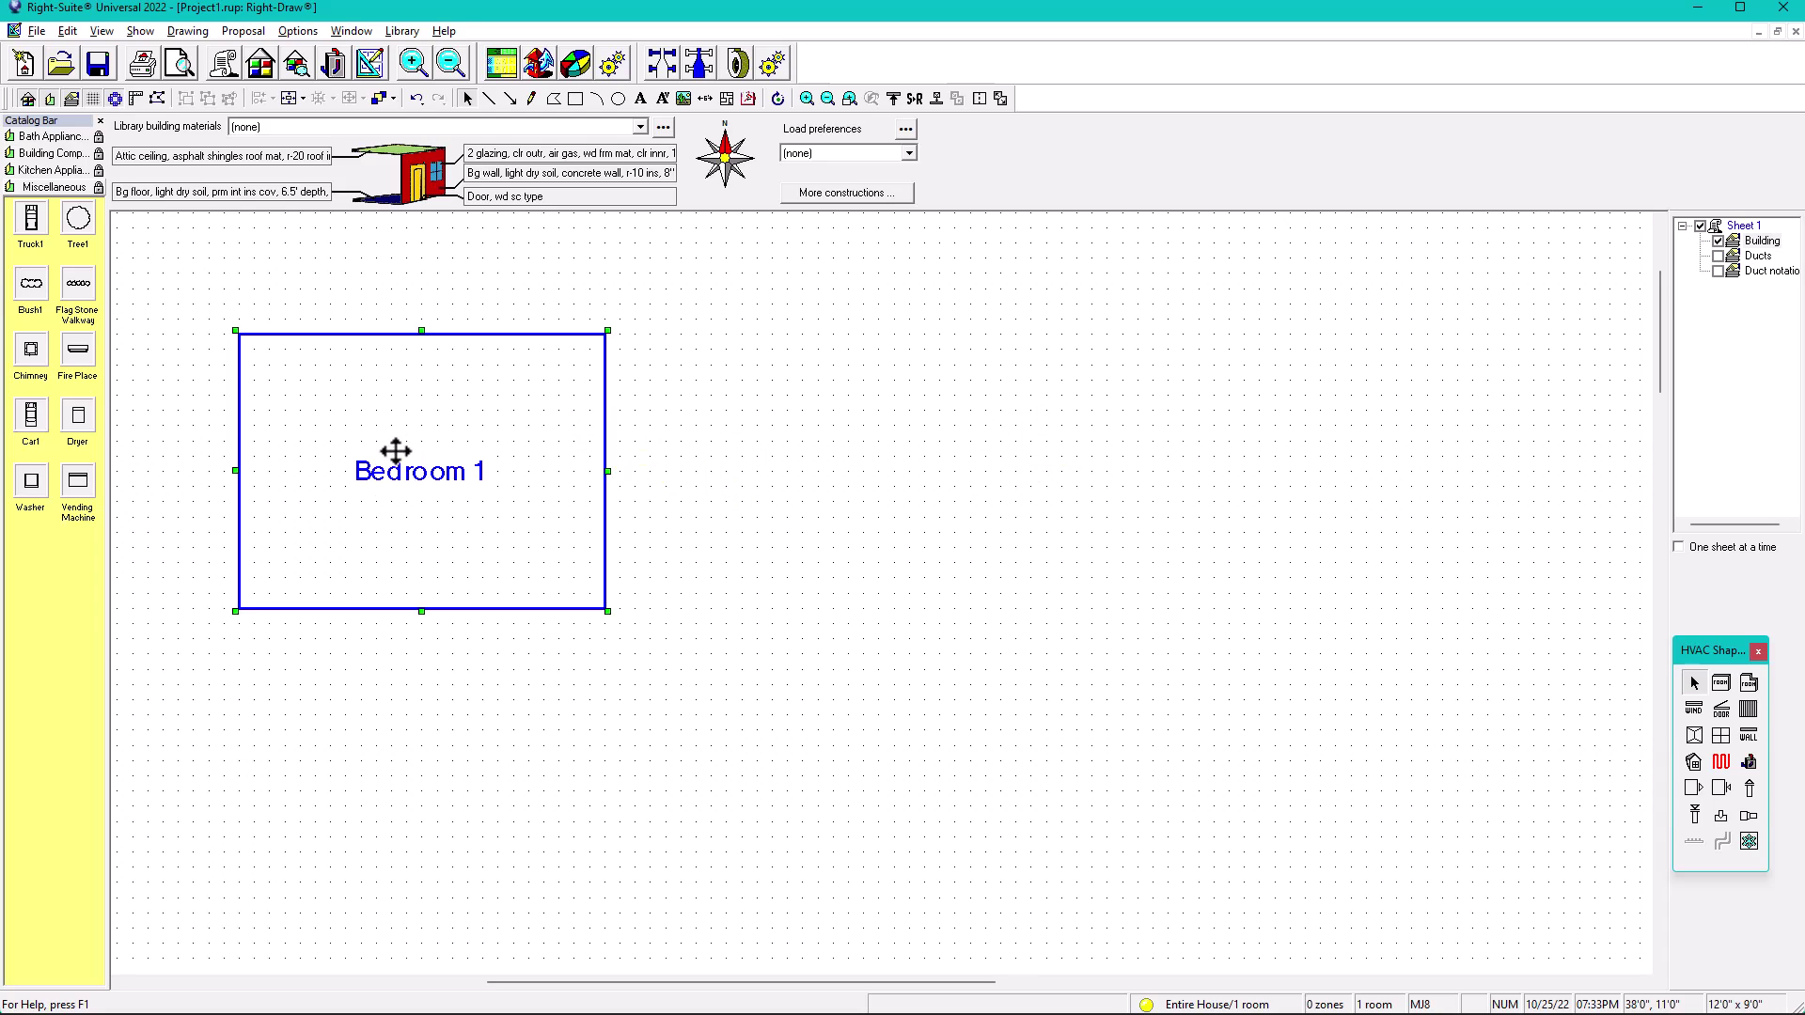
double_click(402, 439)
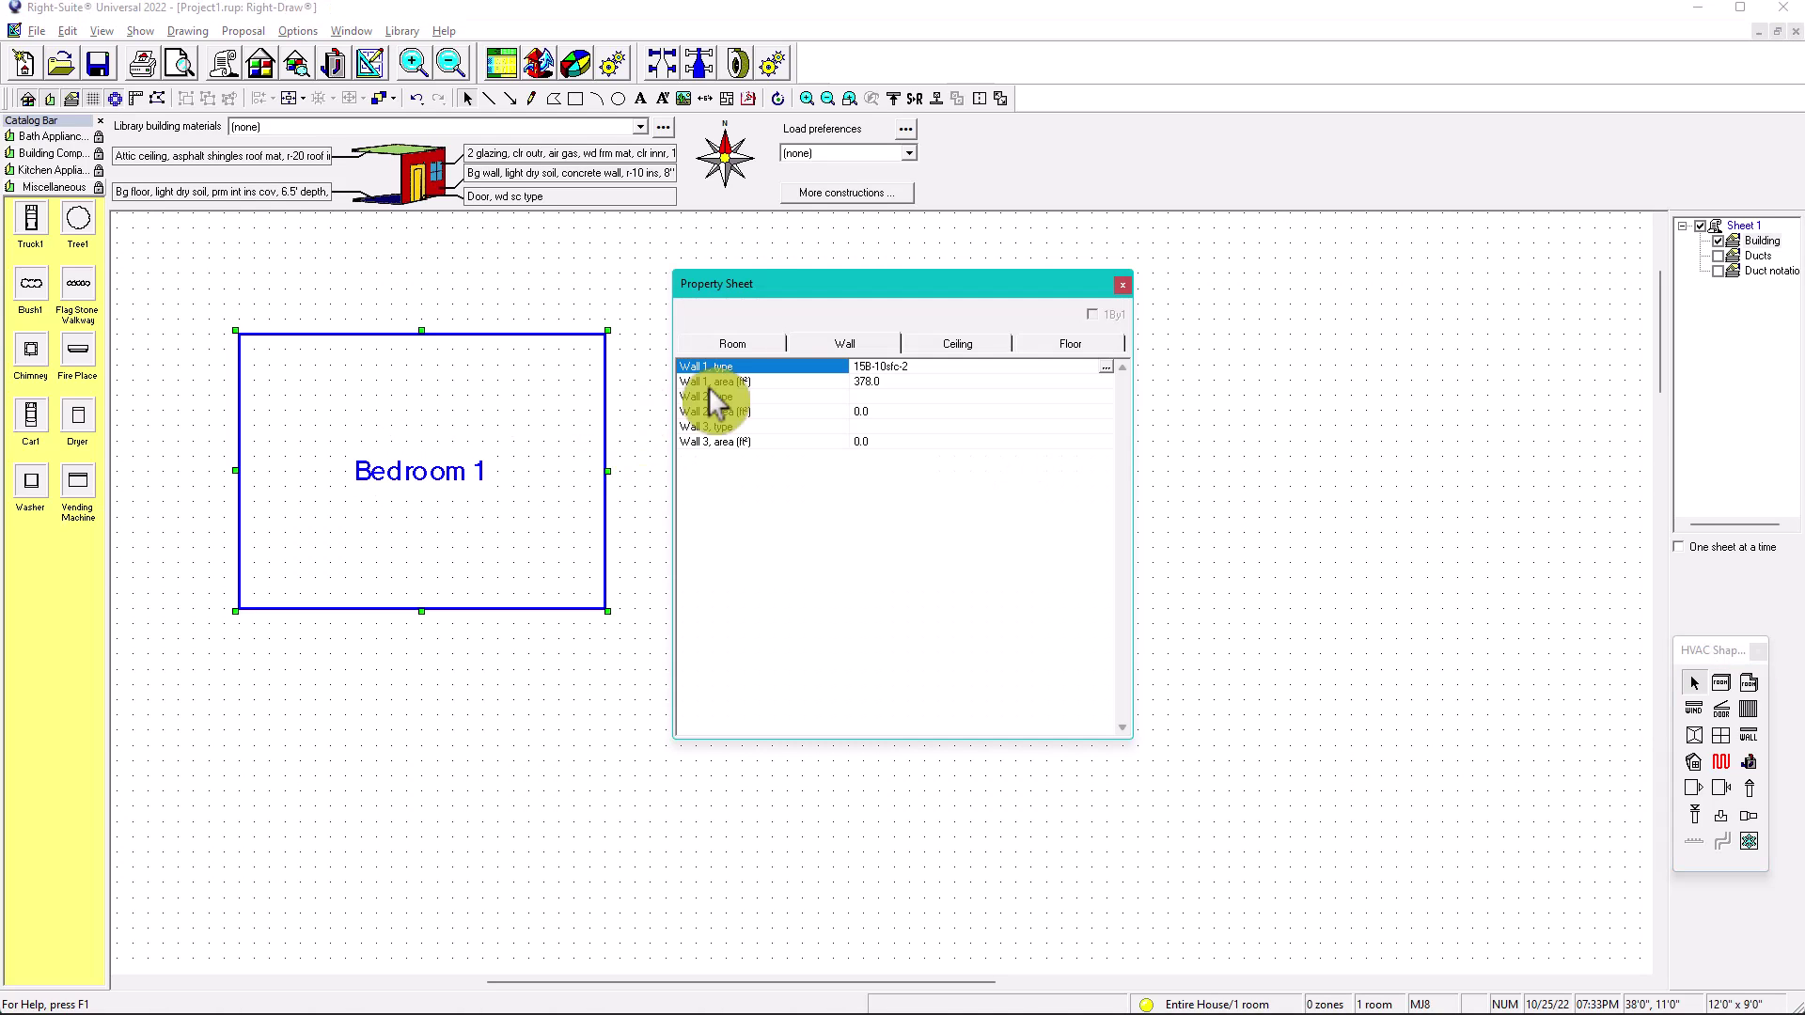
click(733, 345)
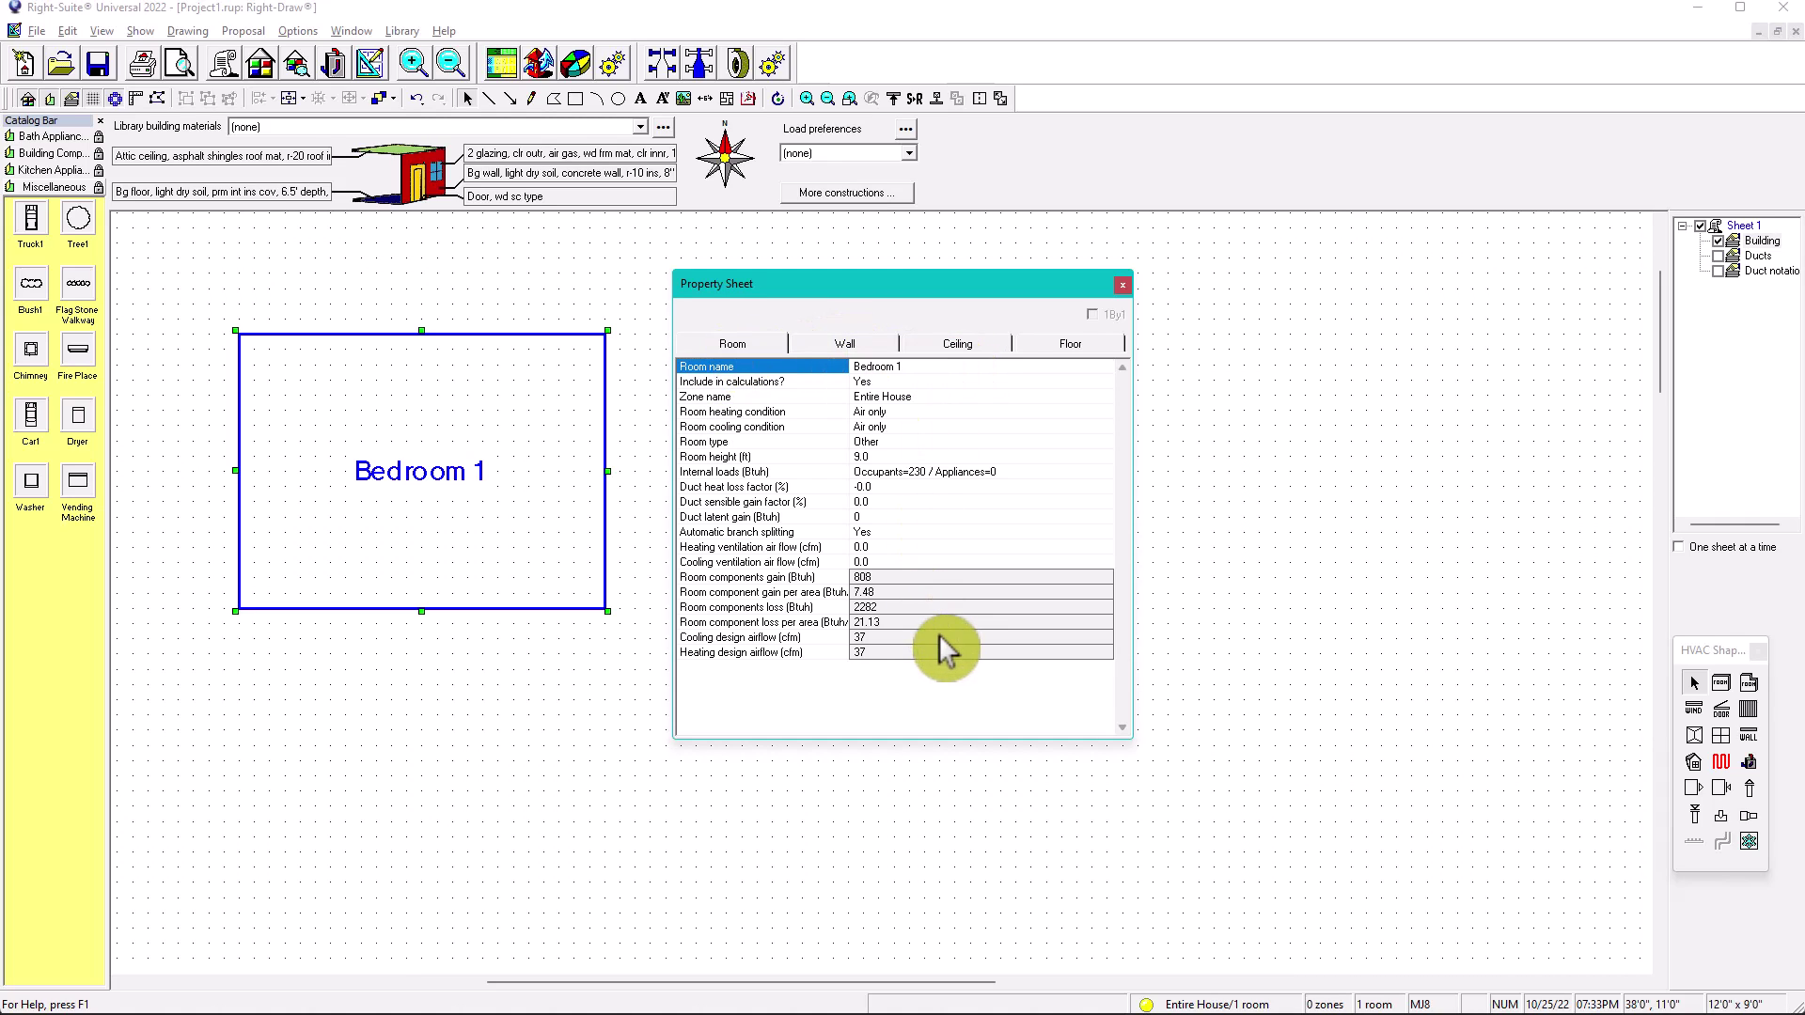
click(846, 344)
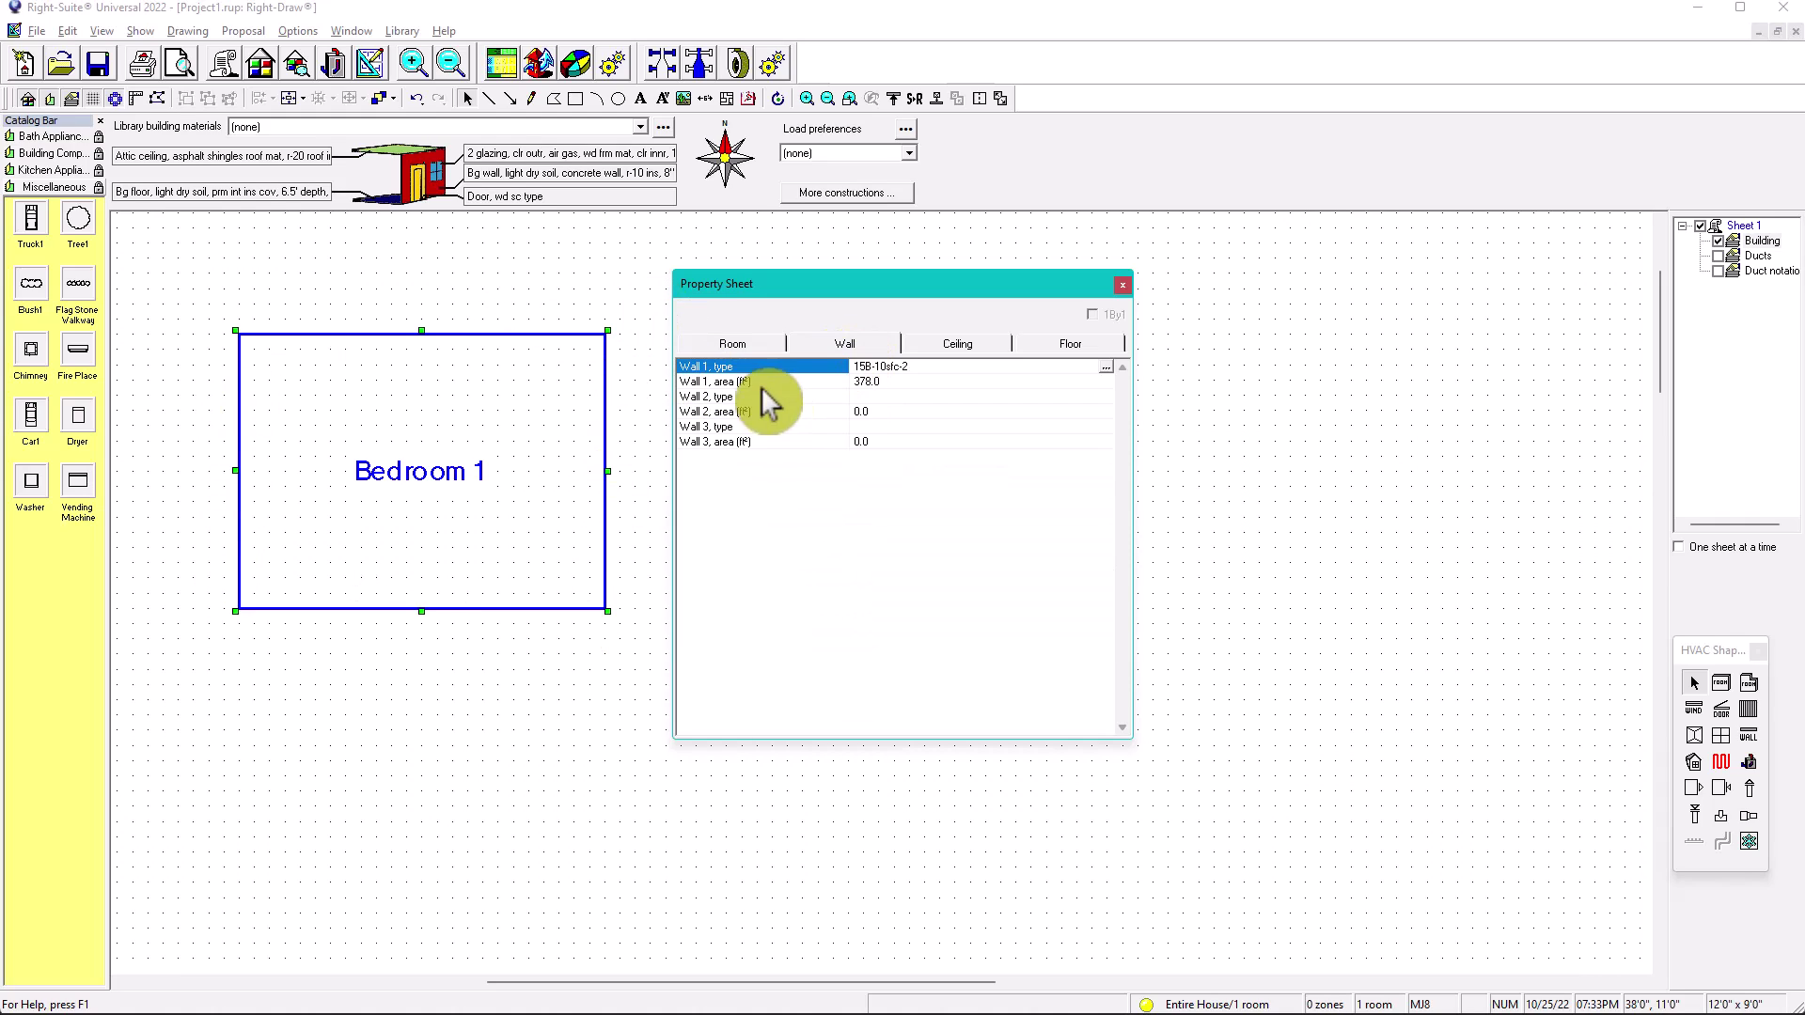
Browse the library constructions for Wall 1 and close the Constructions dialog without changing type 15B-10olc-2.
double_click(889, 366)
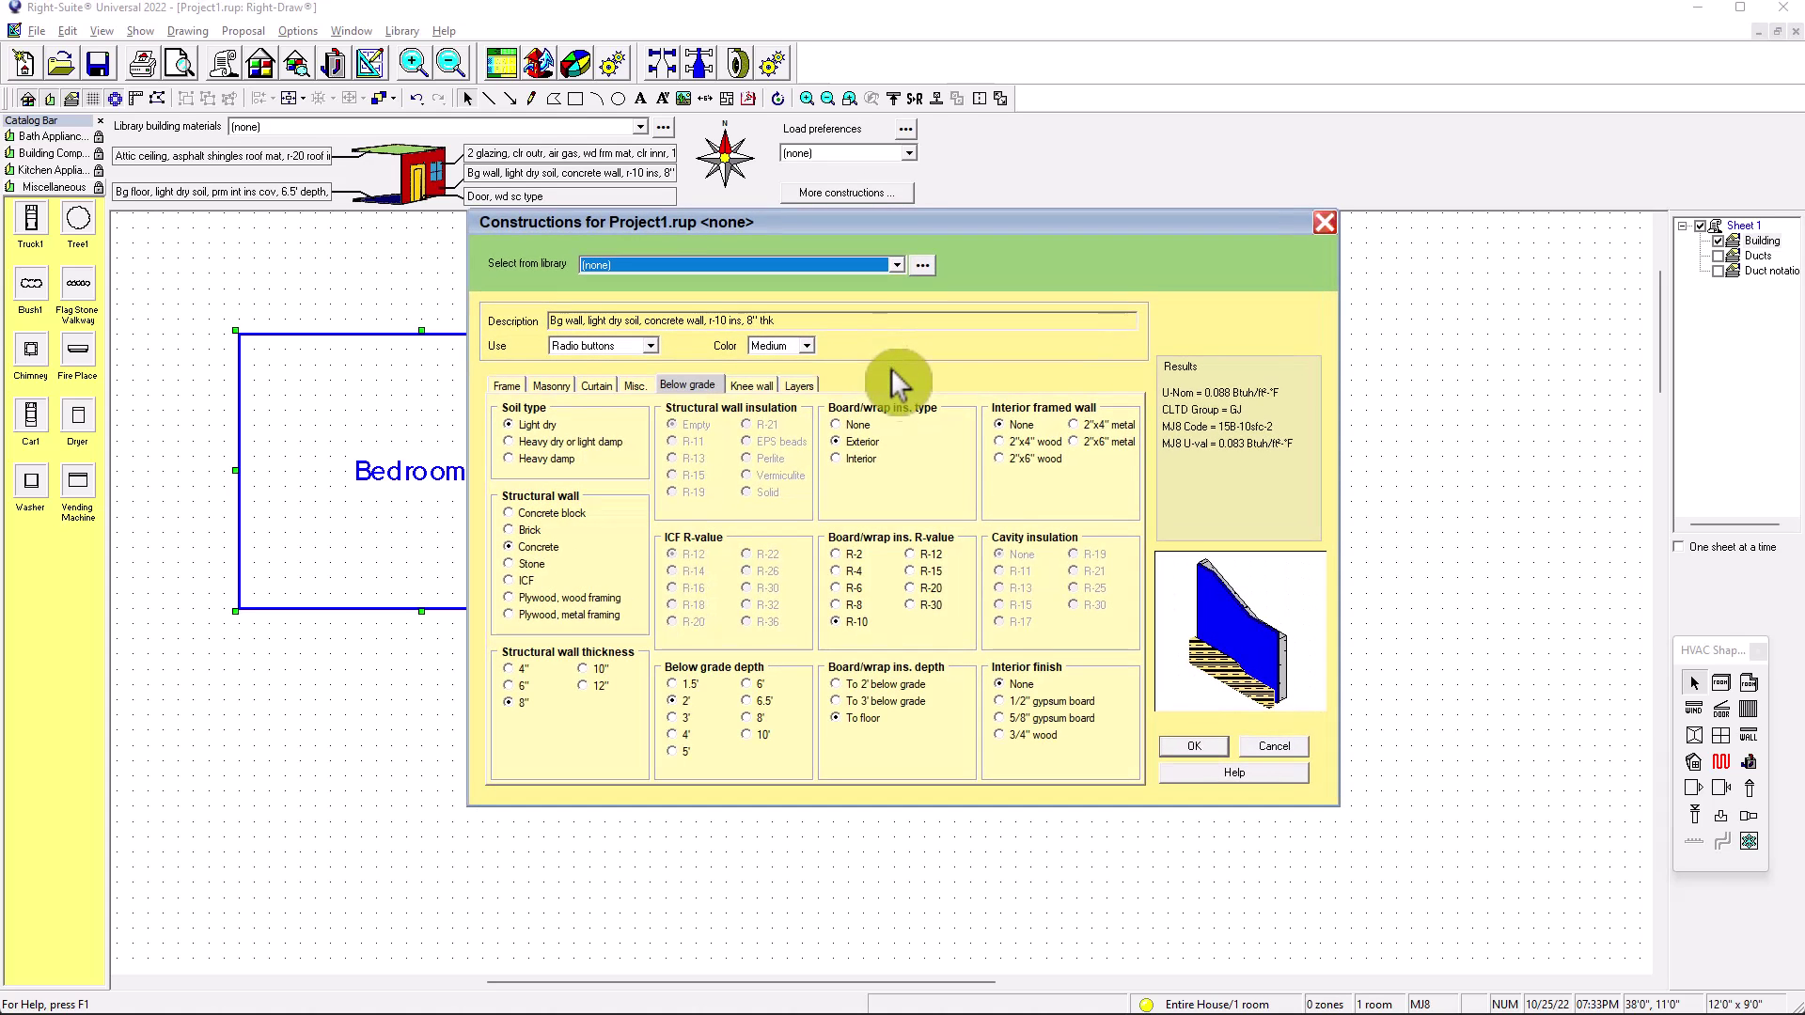
drag(845, 226, 1054, 209)
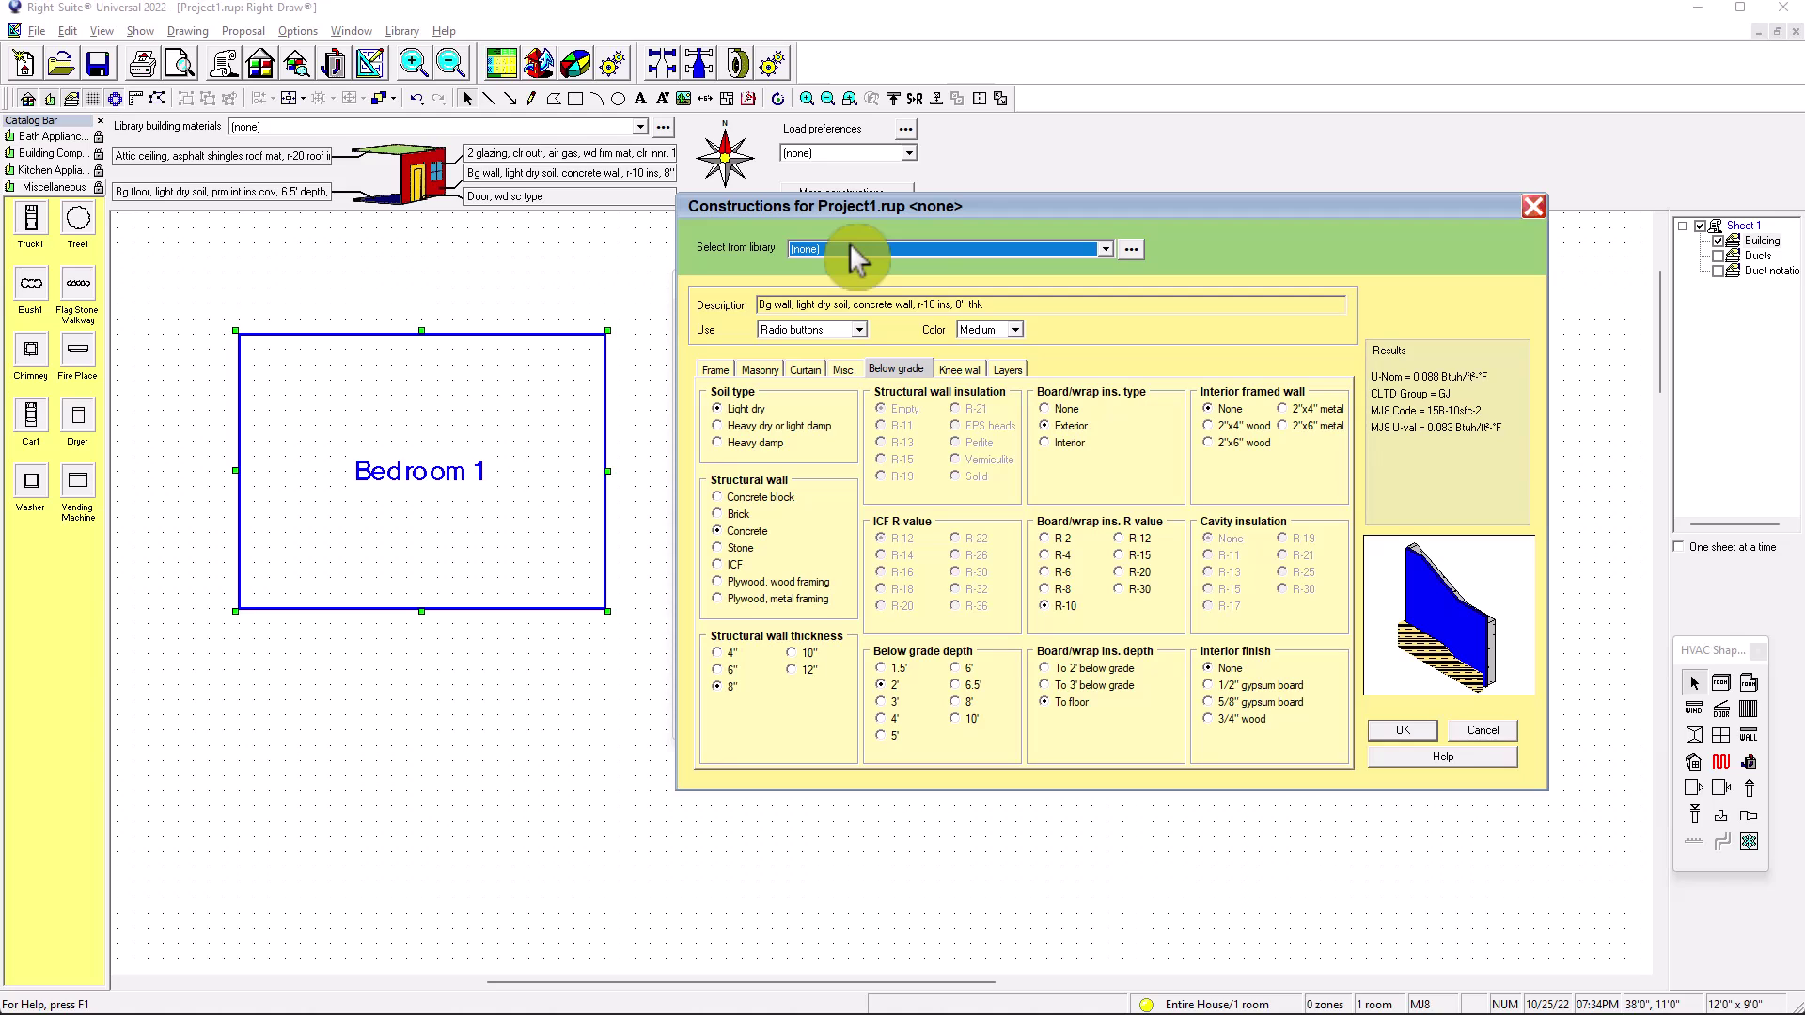
click(1105, 246)
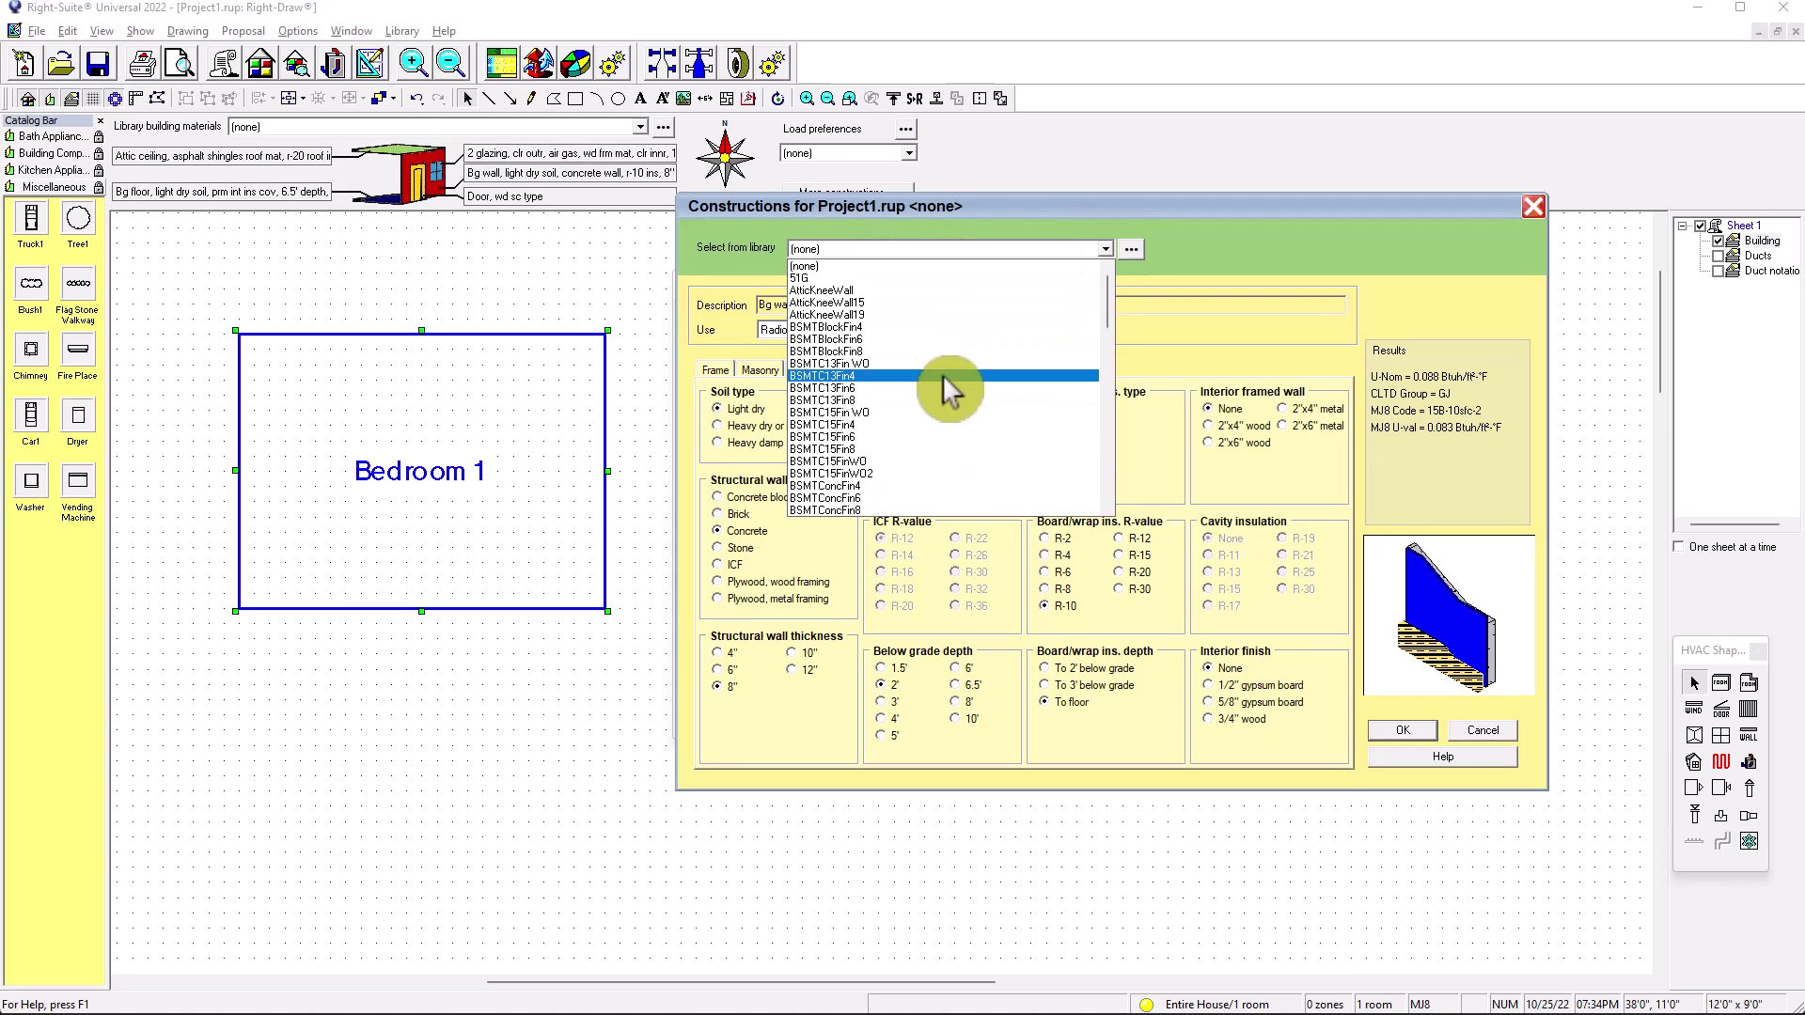
scroll(915, 371, down, 3)
scroll(917, 365, down, 3)
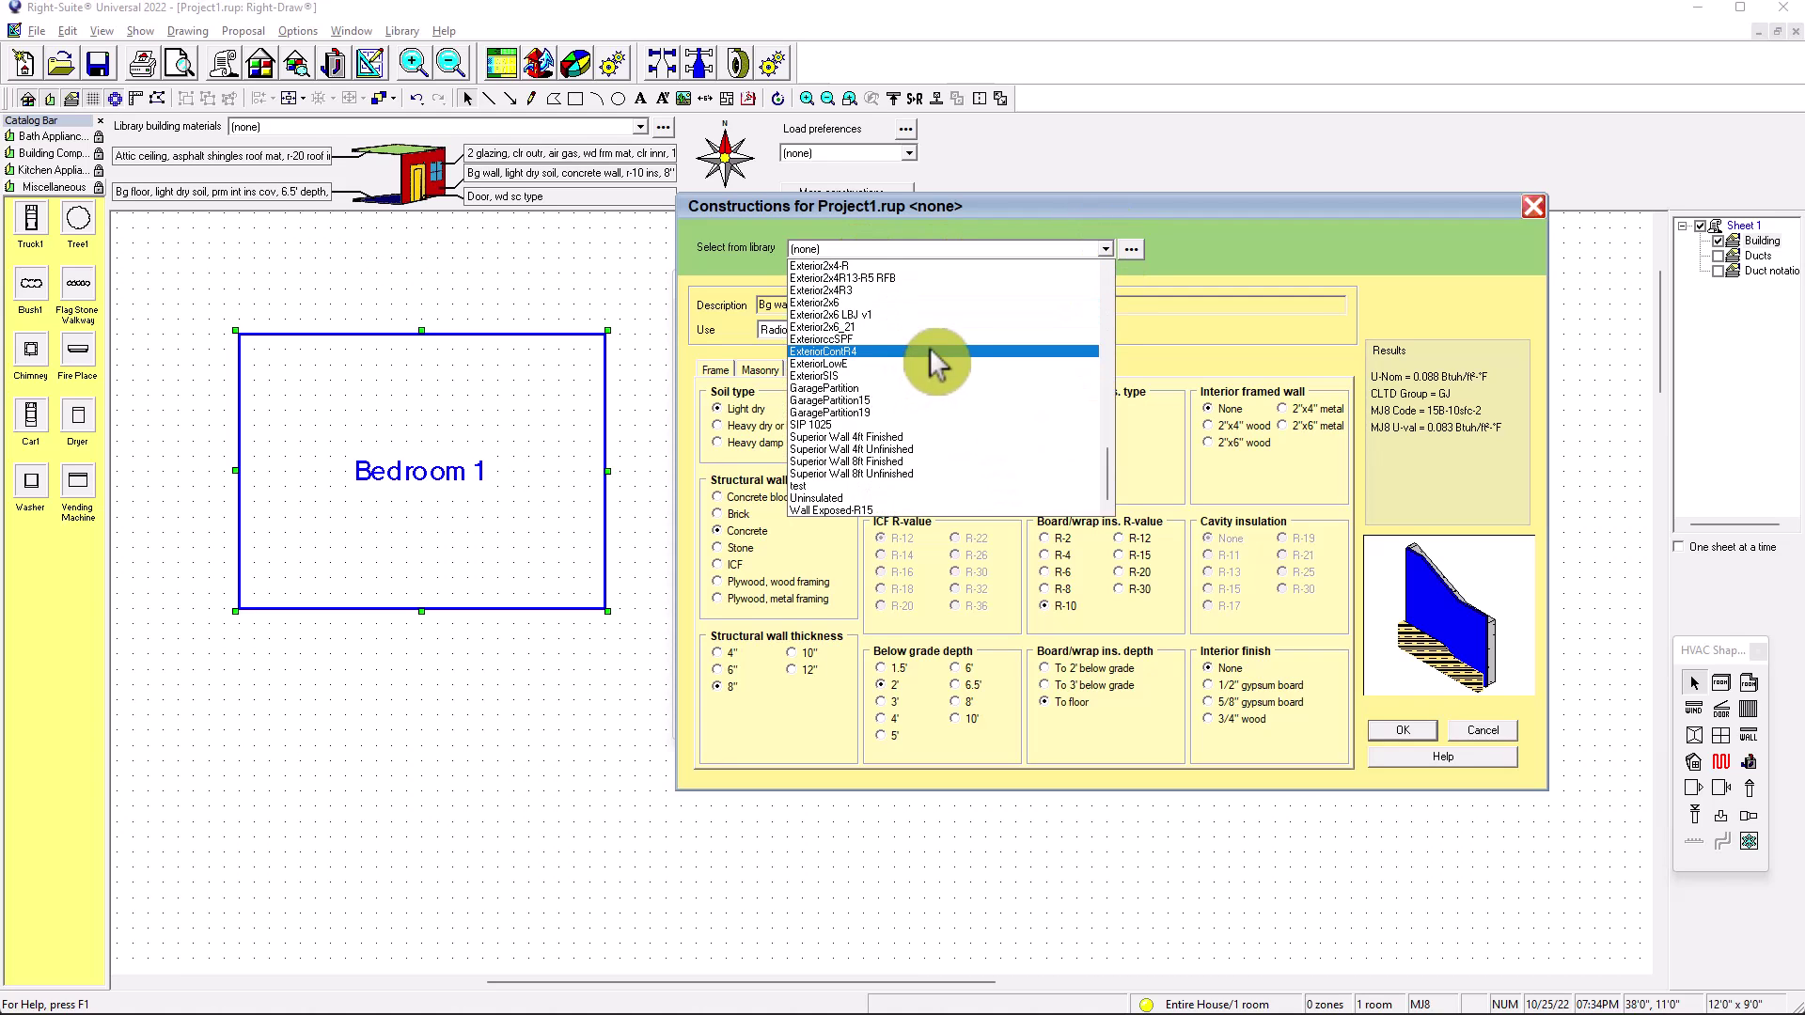
scroll(929, 347, down, 3)
click(1529, 203)
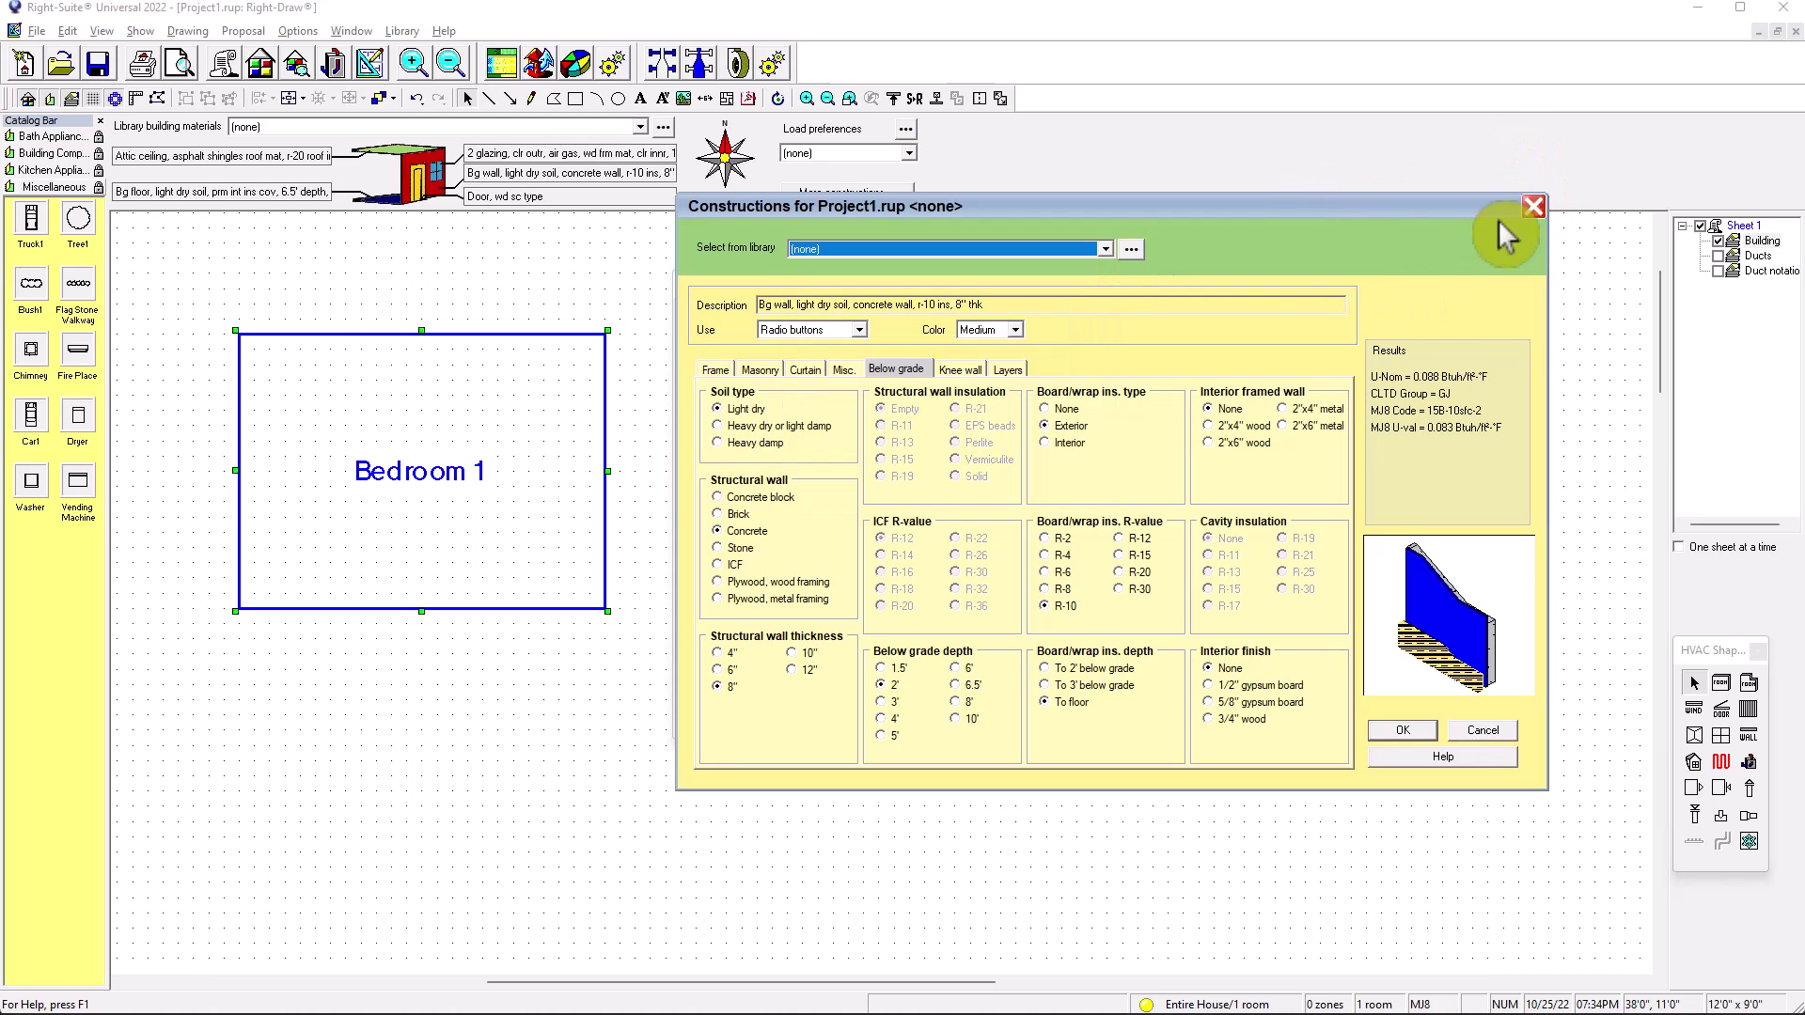
click(1532, 207)
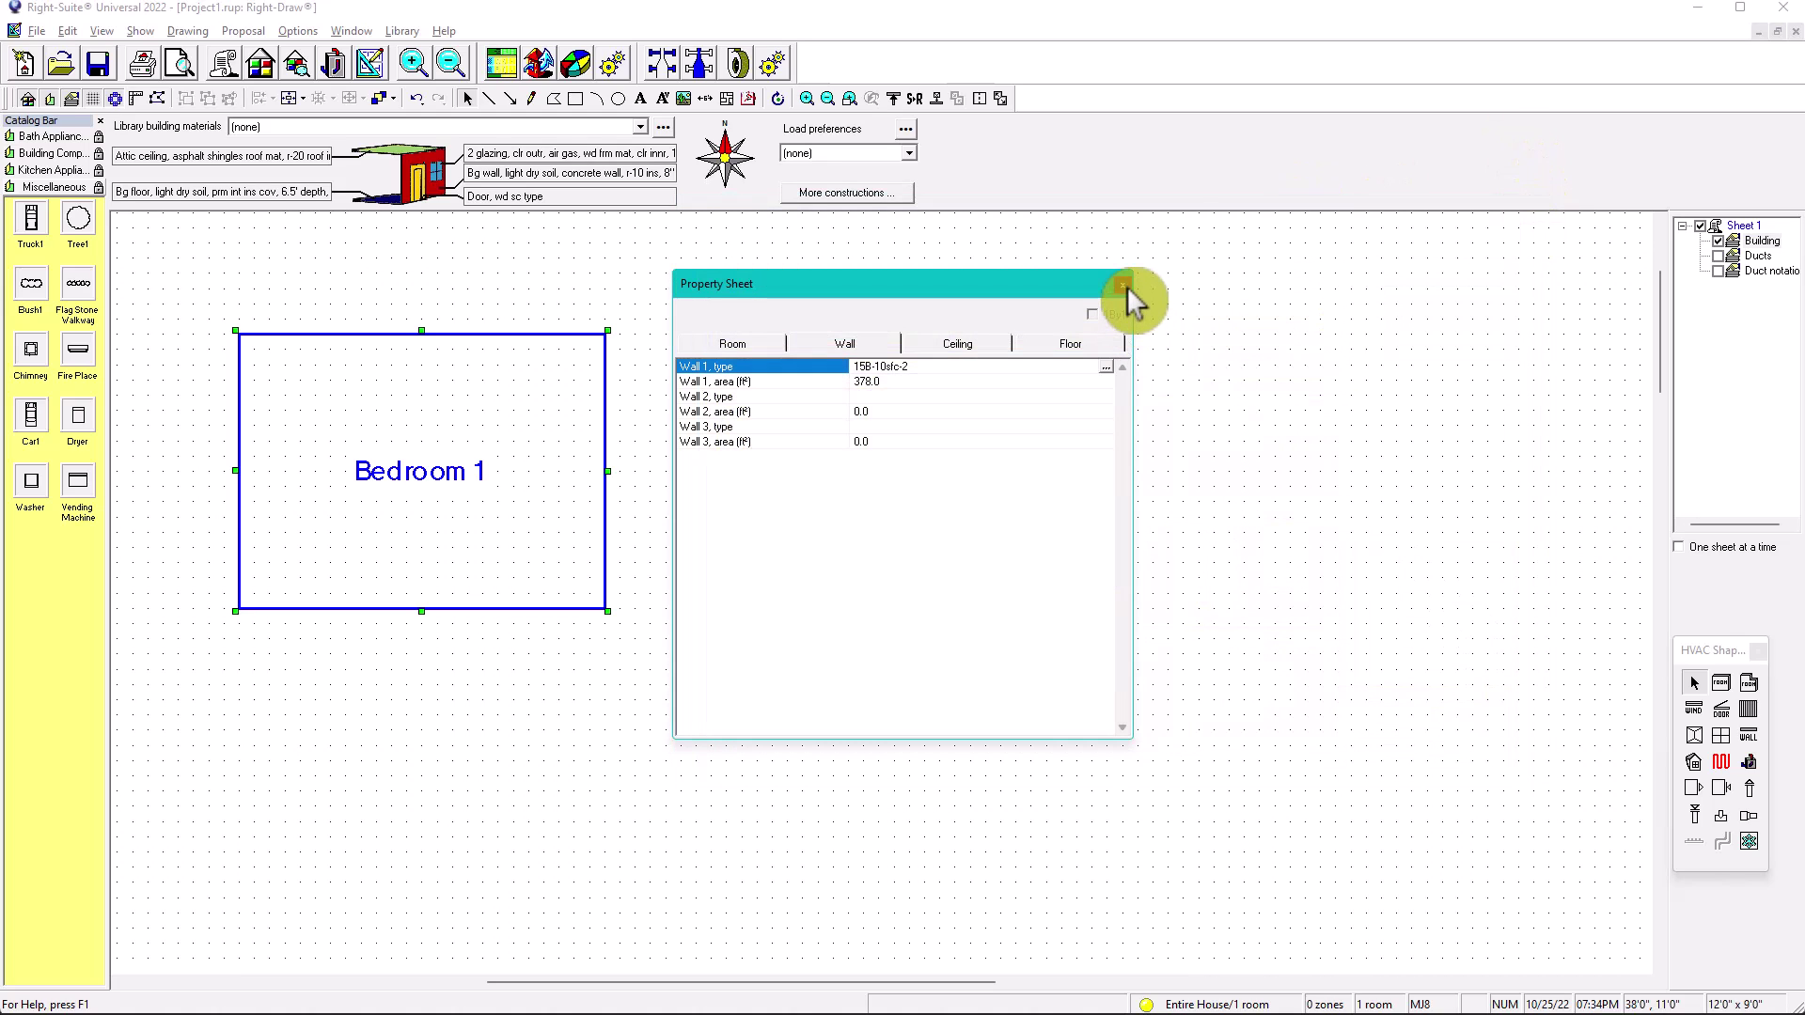
Close Bedroom 1's Property Sheet and open Library > Constructions, scrolling to the 51G Adobe Wall.
click(1123, 284)
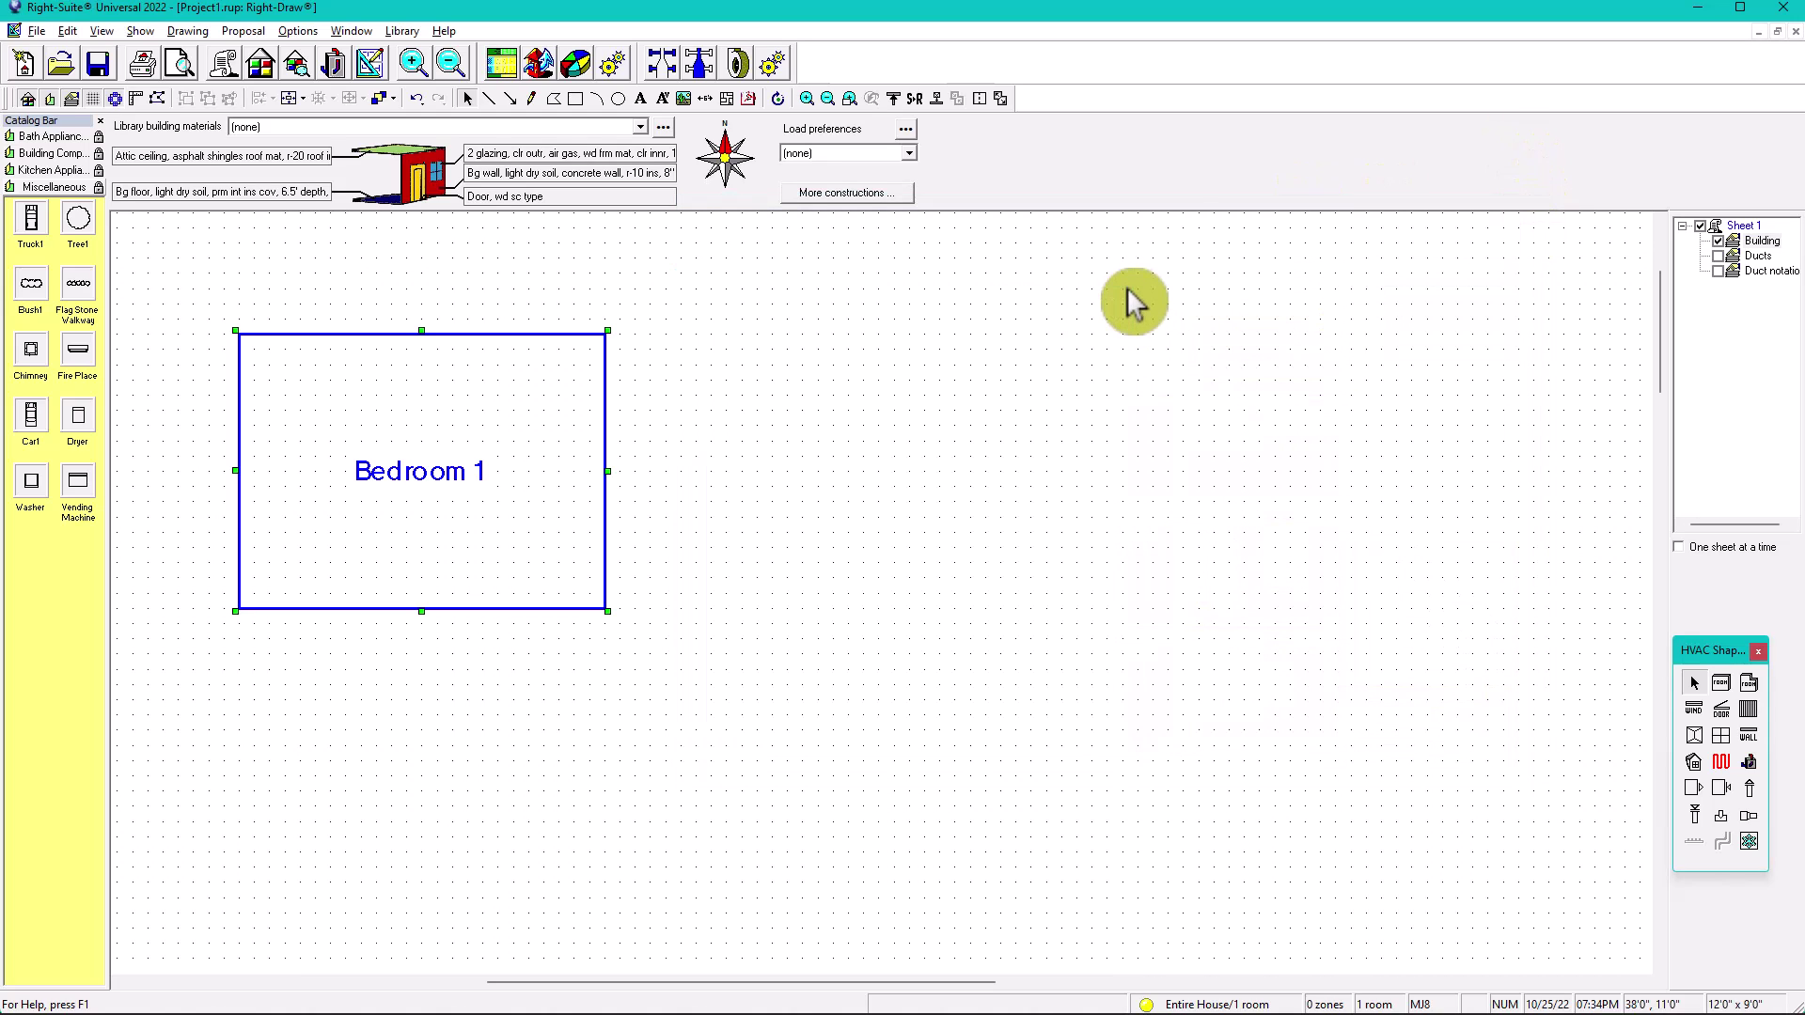
click(402, 31)
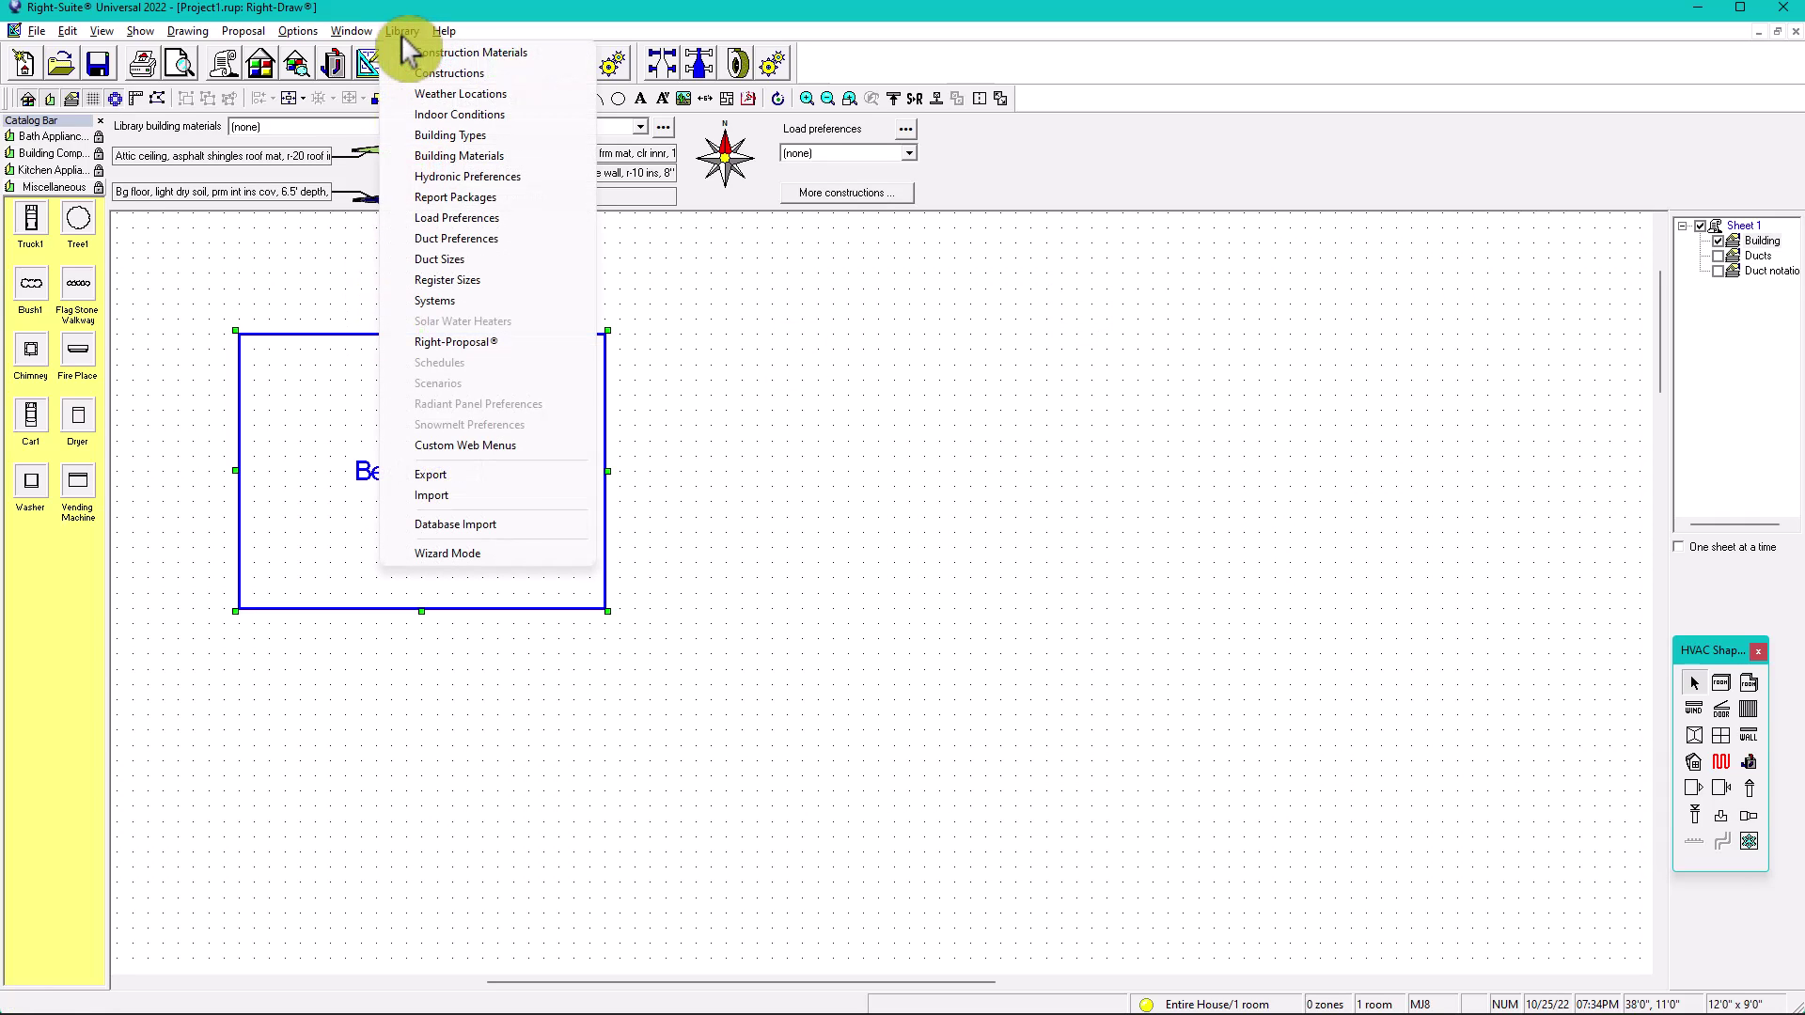
click(455, 74)
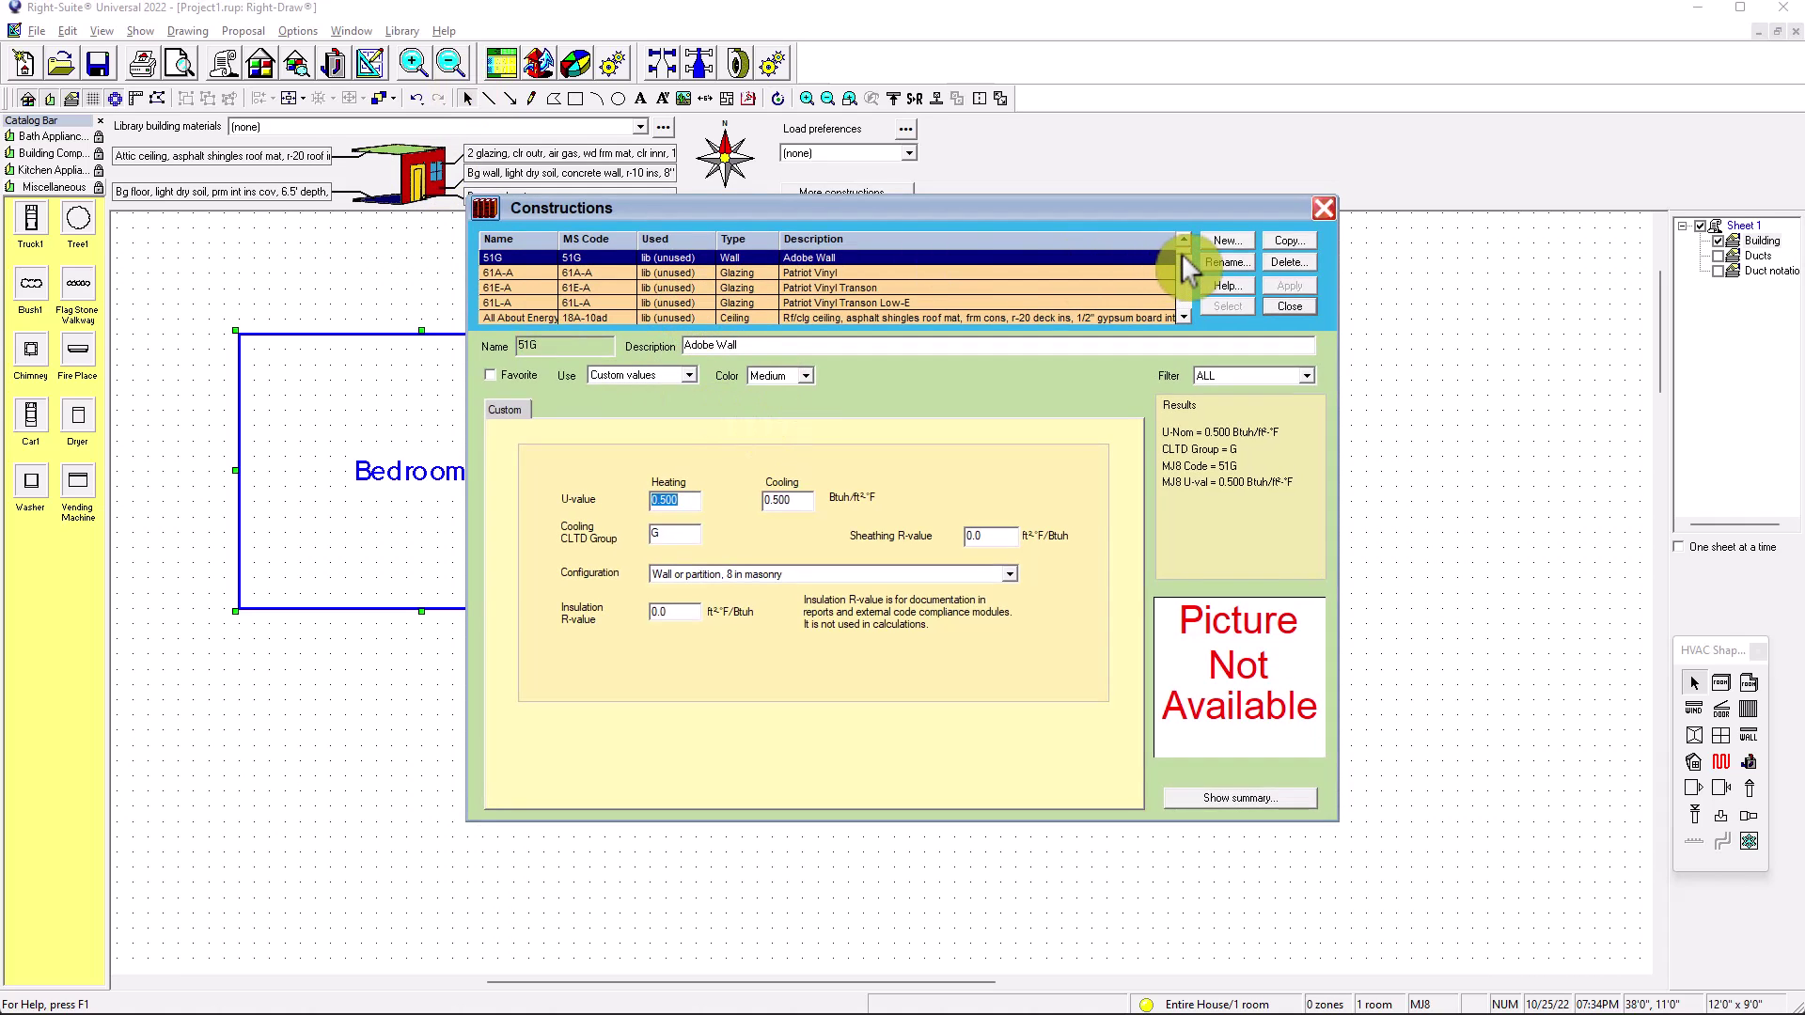
mouse_move(1183, 248)
mouse_down()
mouse_move(1179, 307)
mouse_move(1183, 274)
mouse_up()
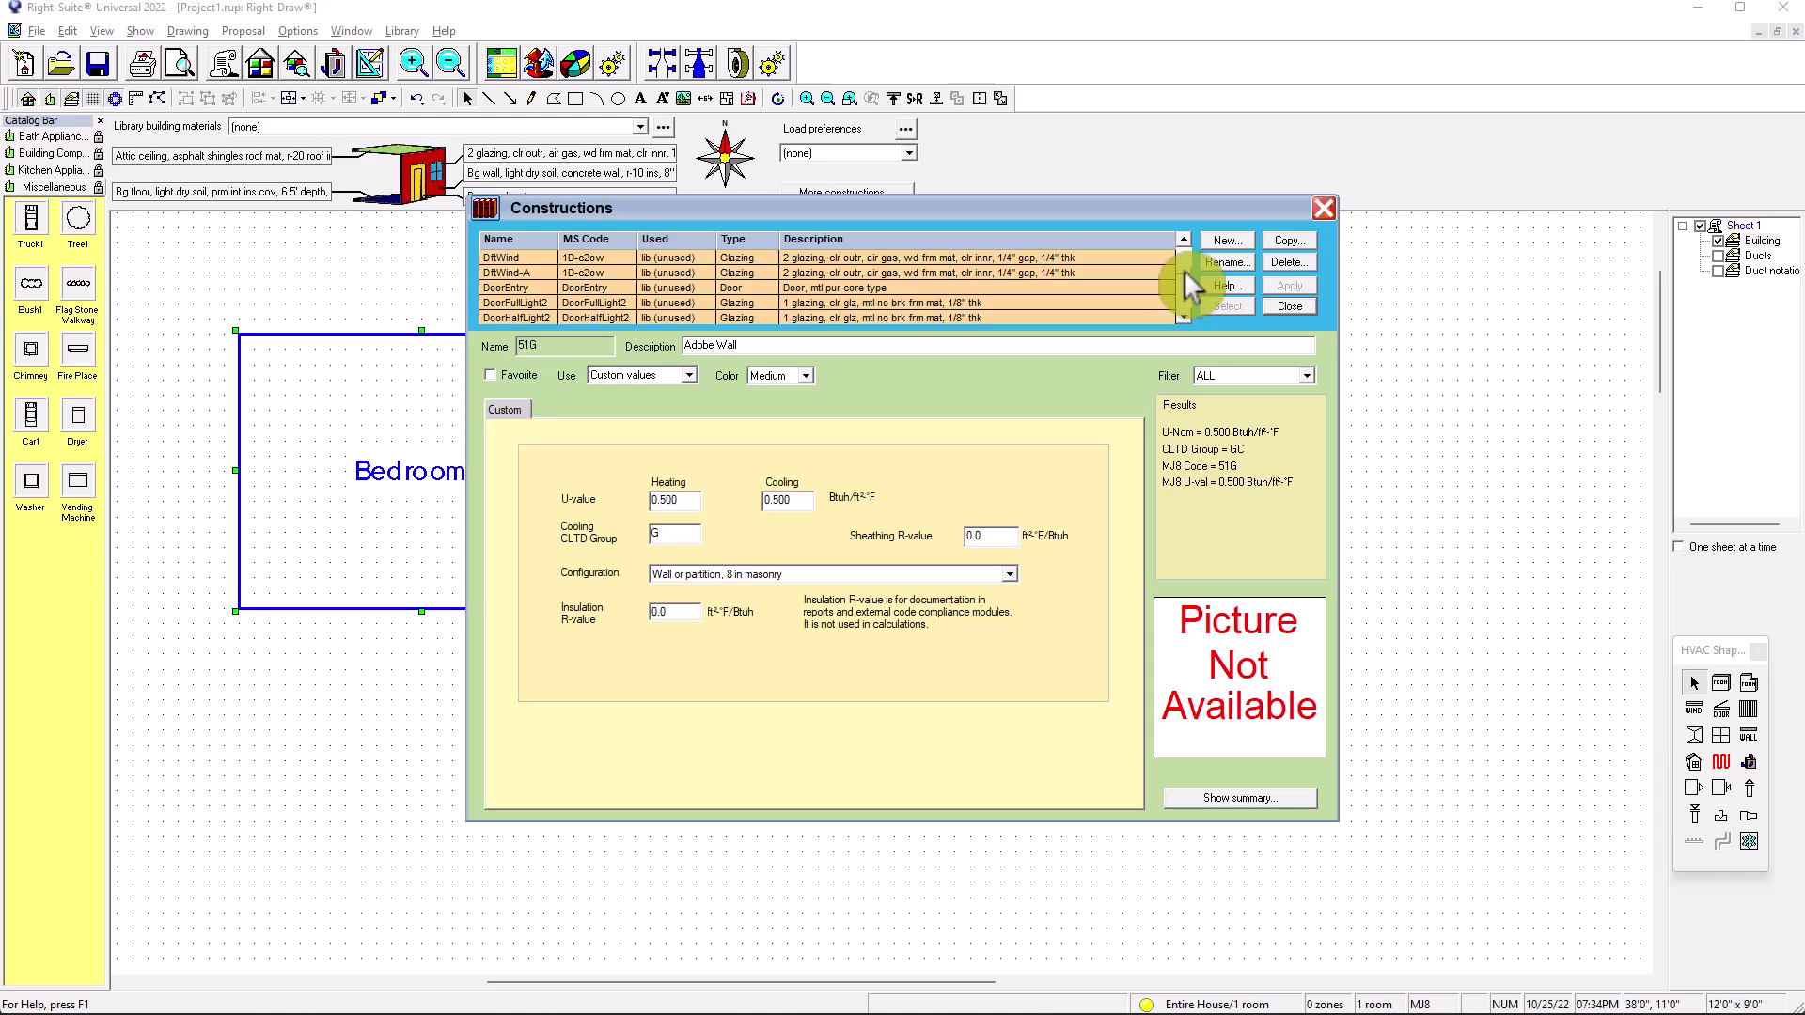
drag(1183, 268, 1181, 263)
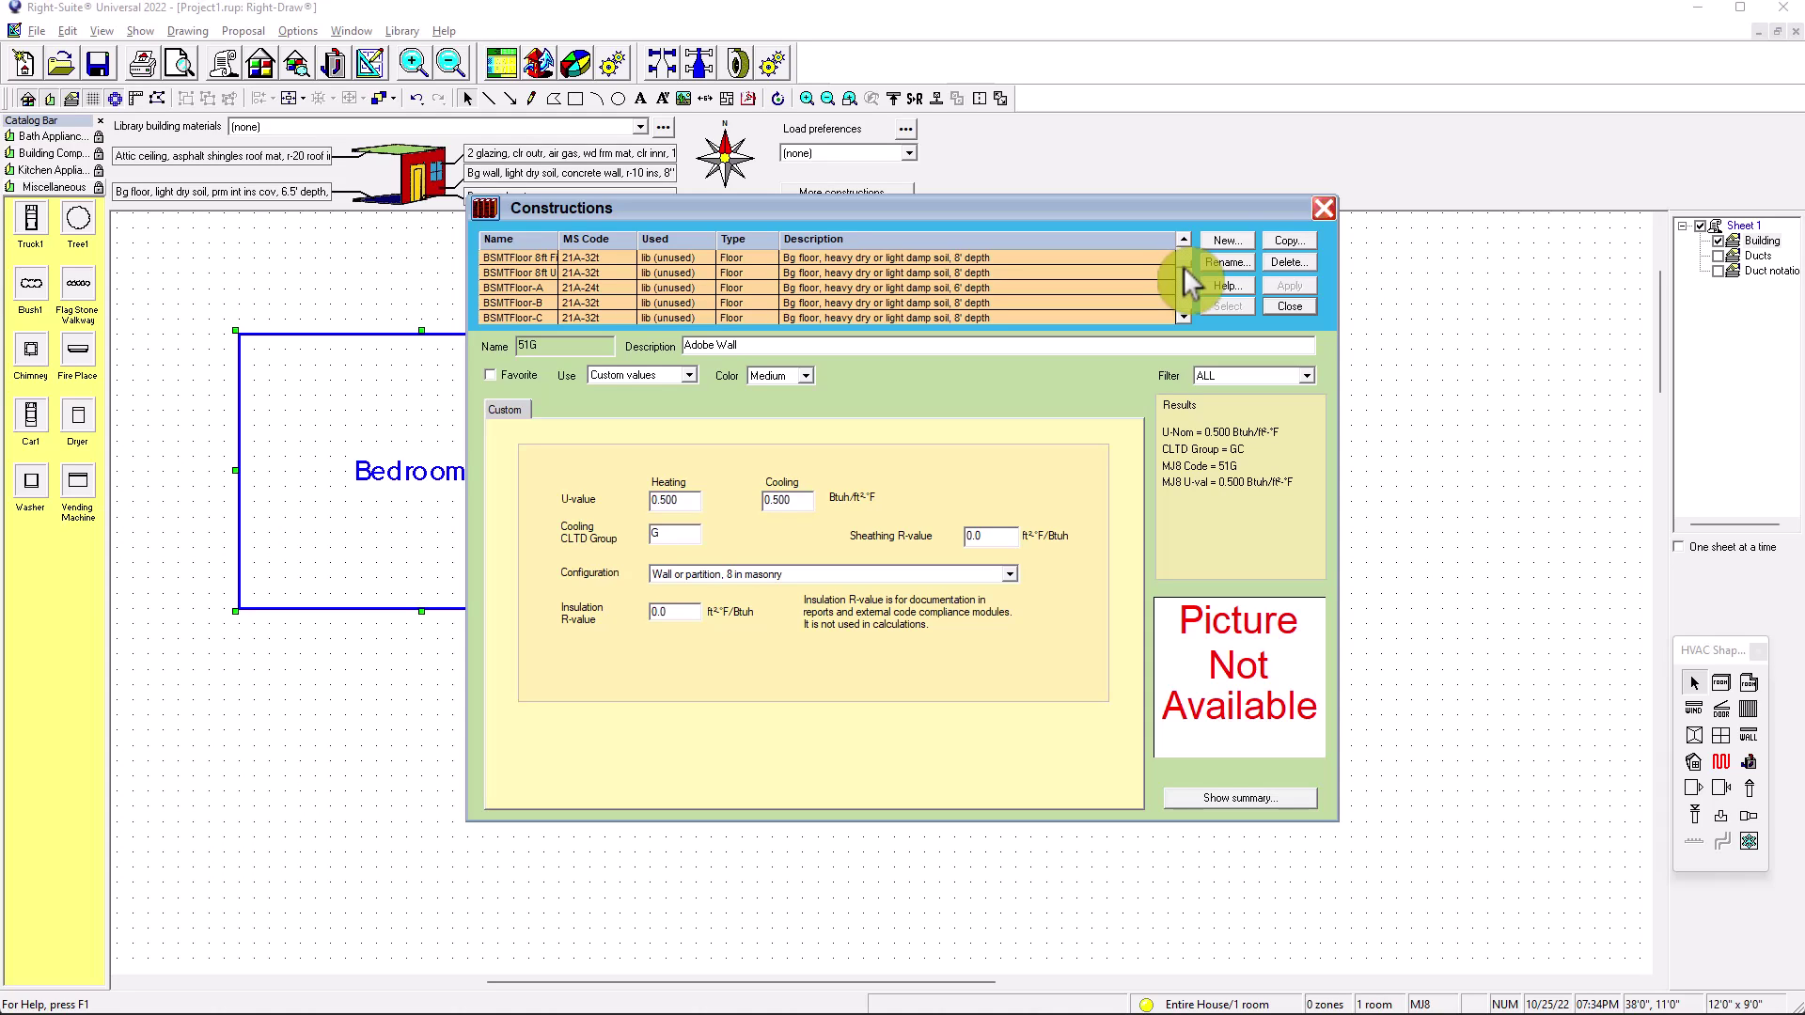
Create a new Wall-type construction named Exposed2x4-R15.
click(1228, 240)
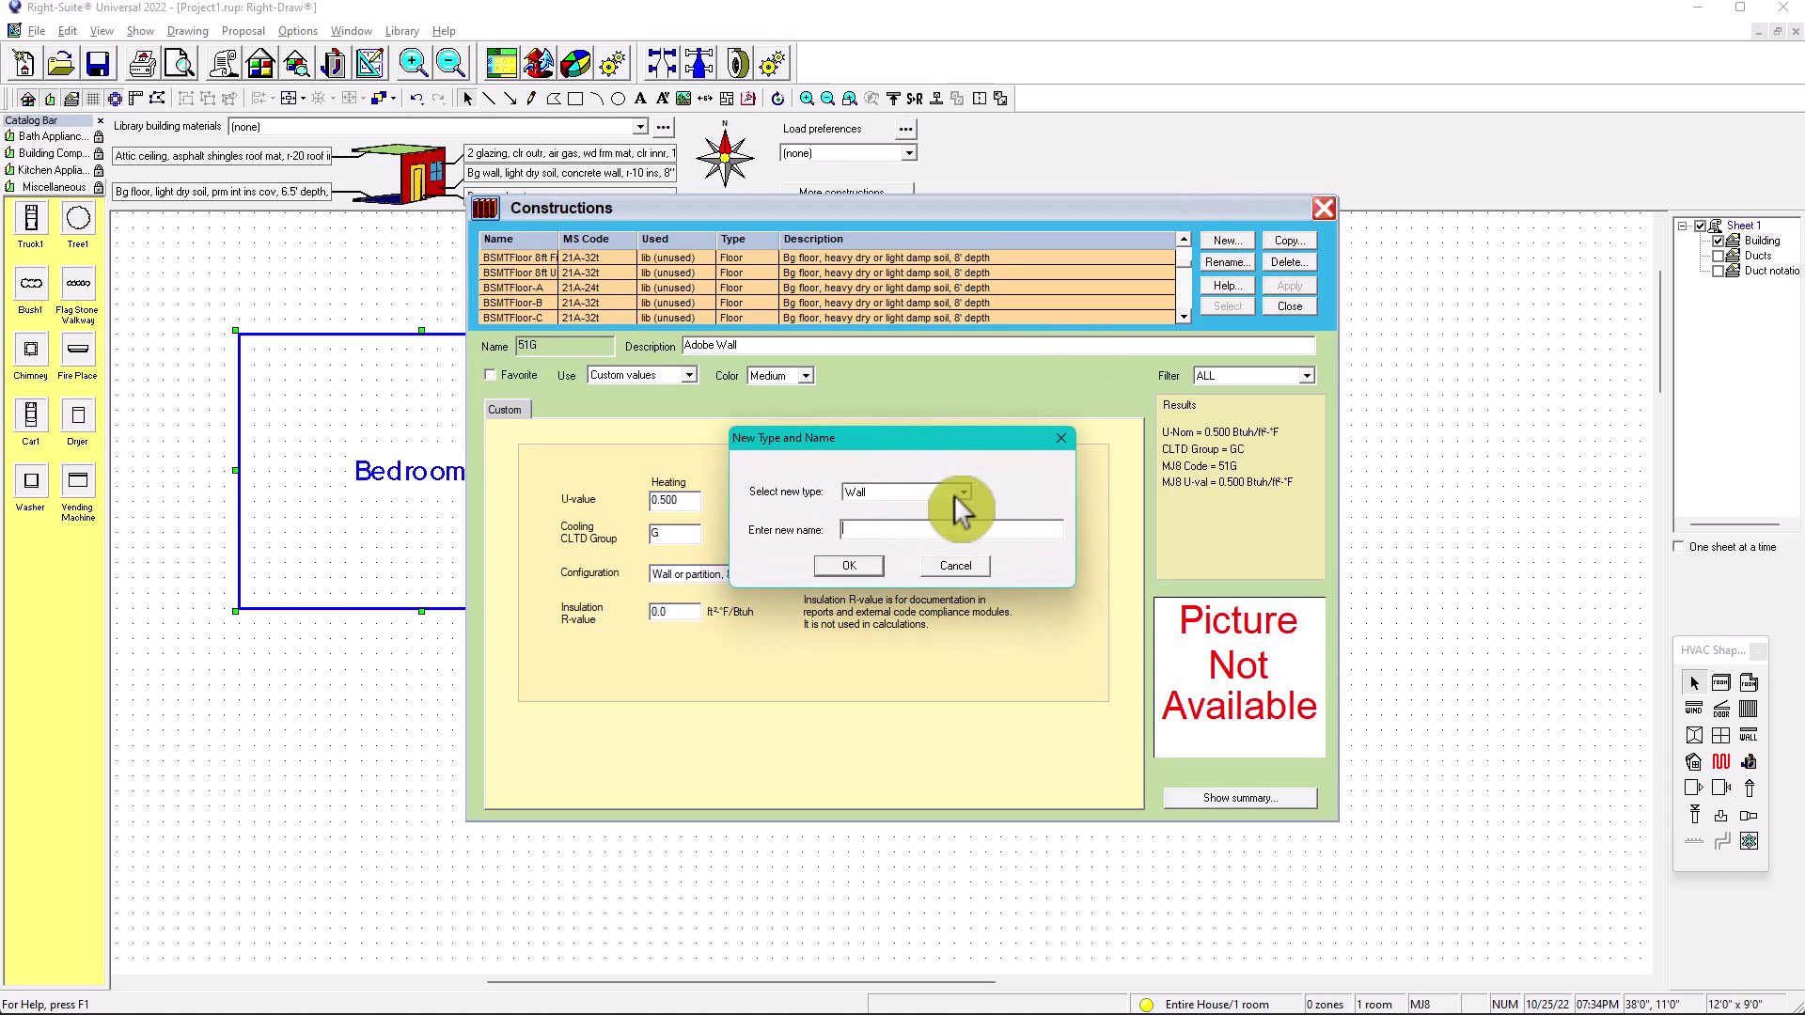
click(962, 491)
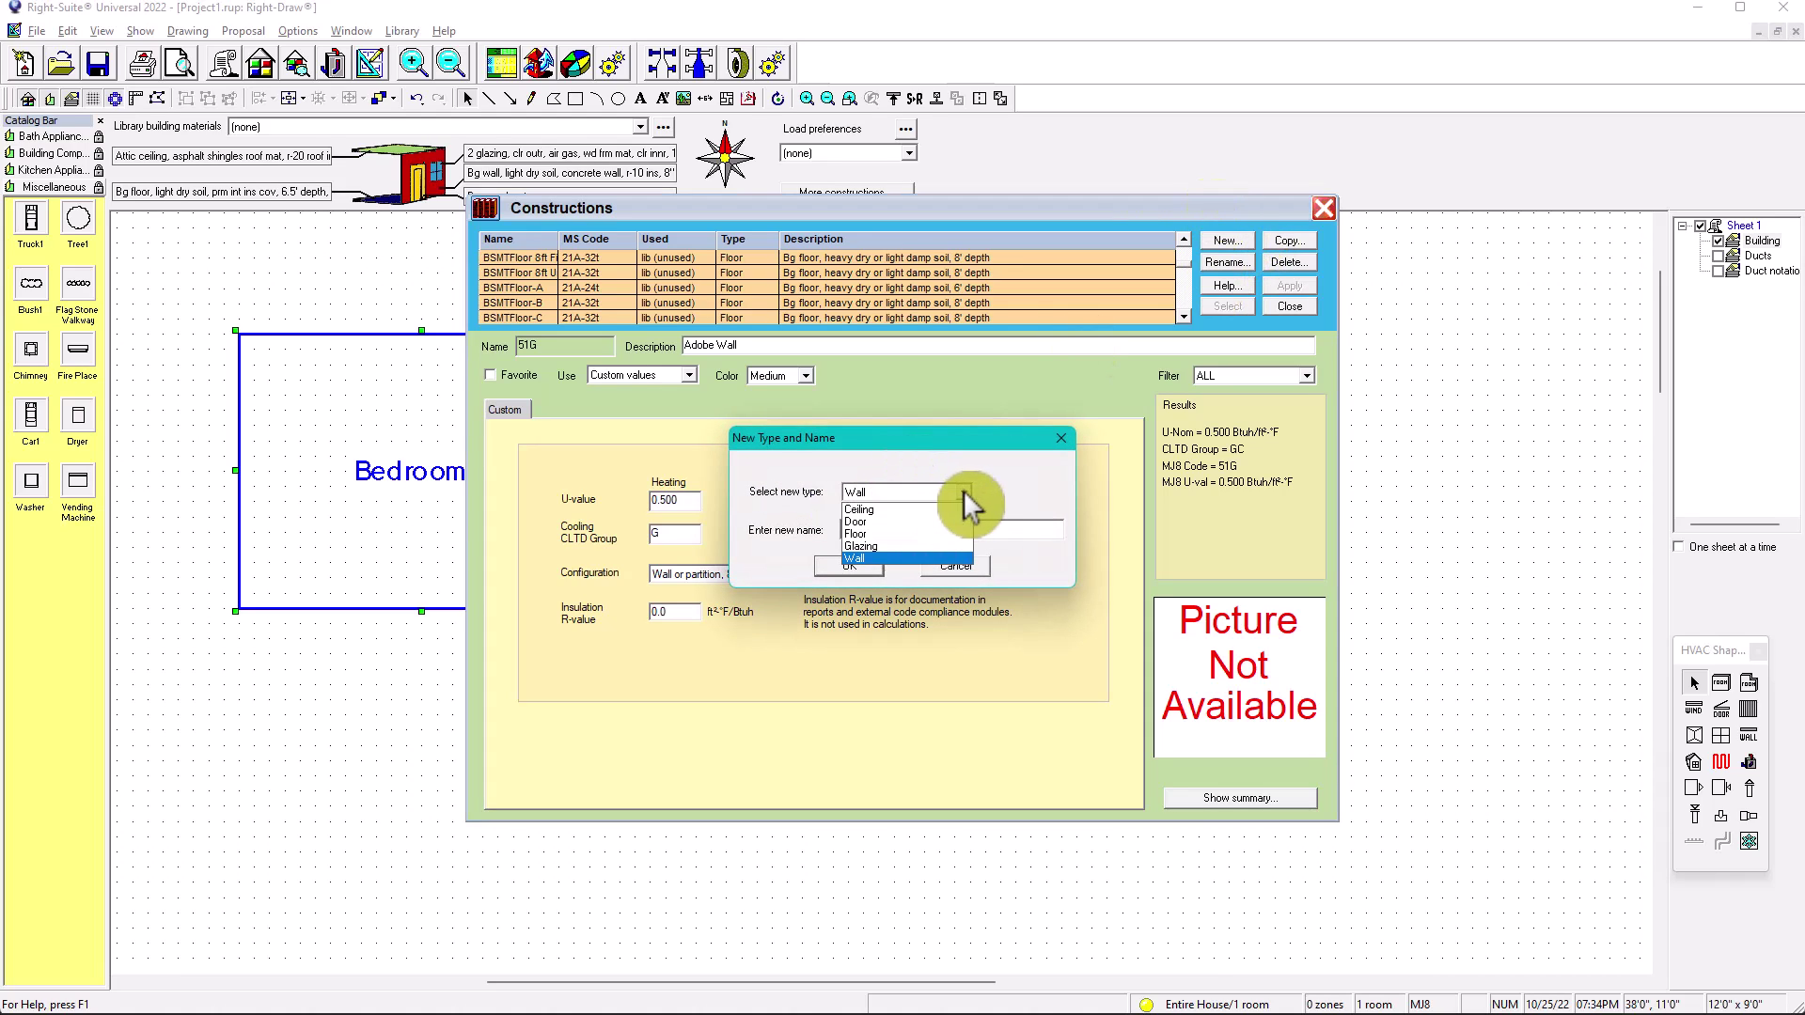
click(871, 559)
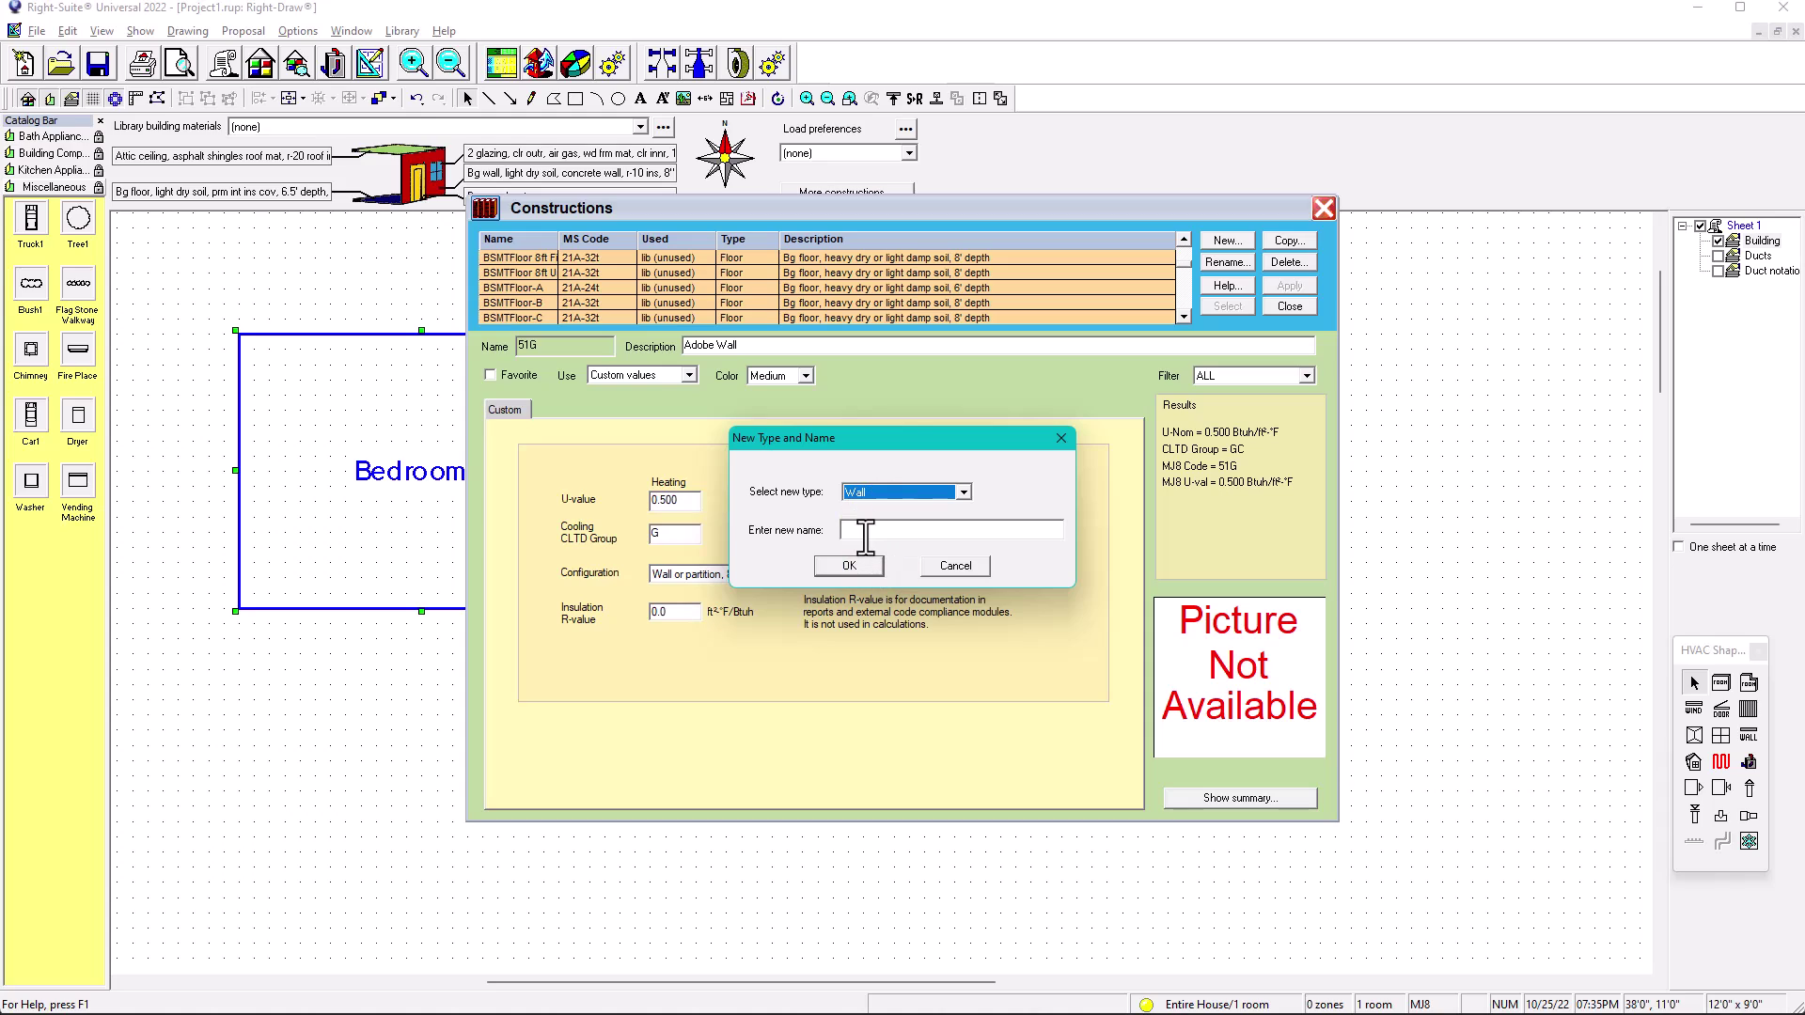
click(866, 532)
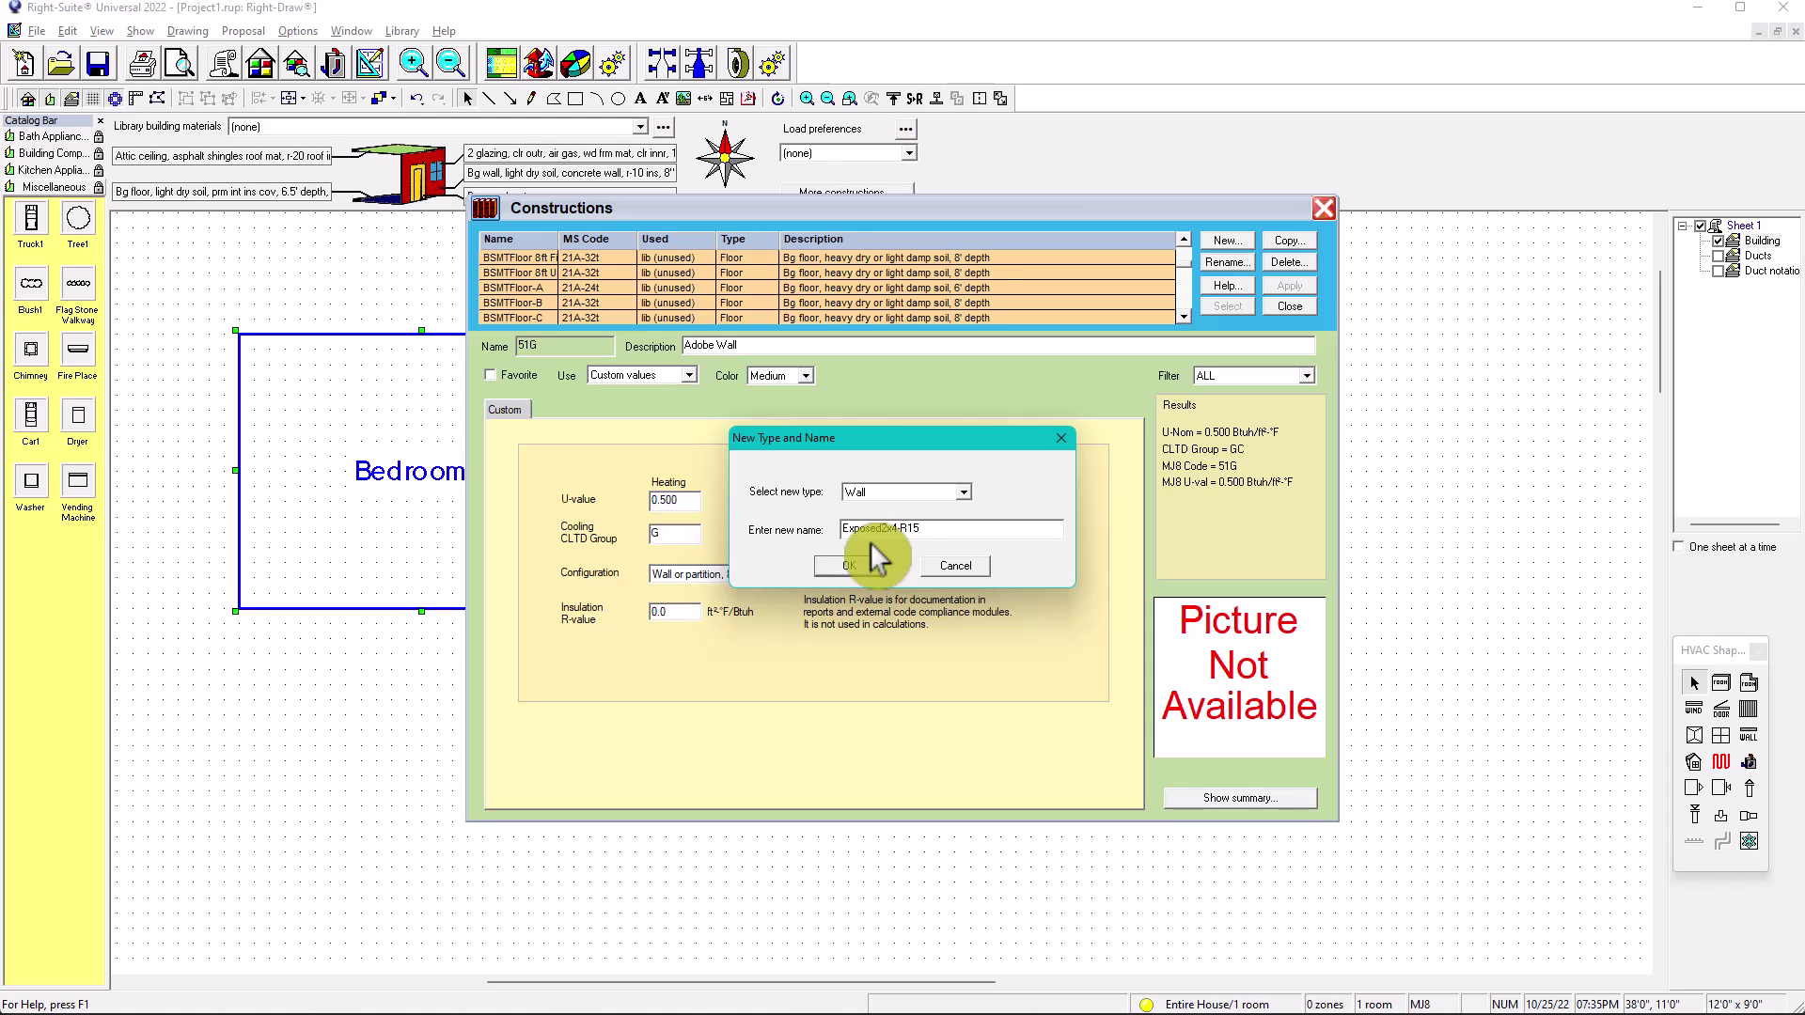
click(856, 564)
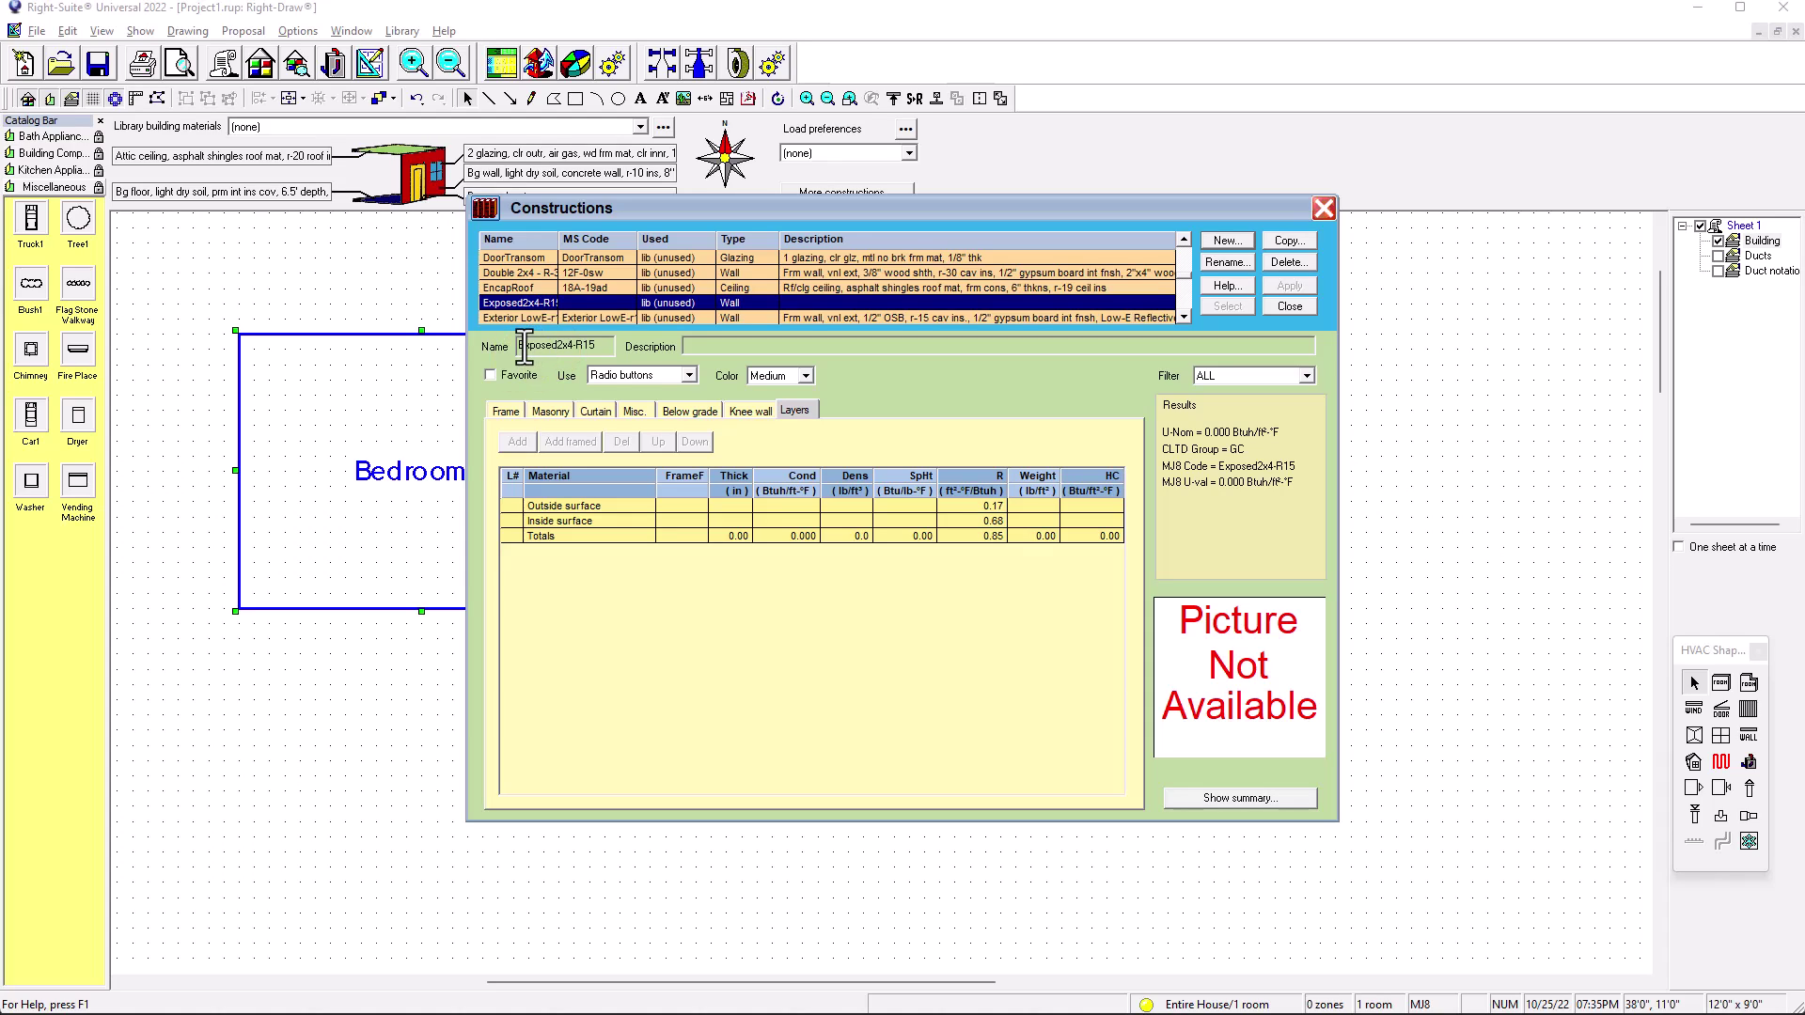
drag(518, 345, 599, 345)
click(689, 375)
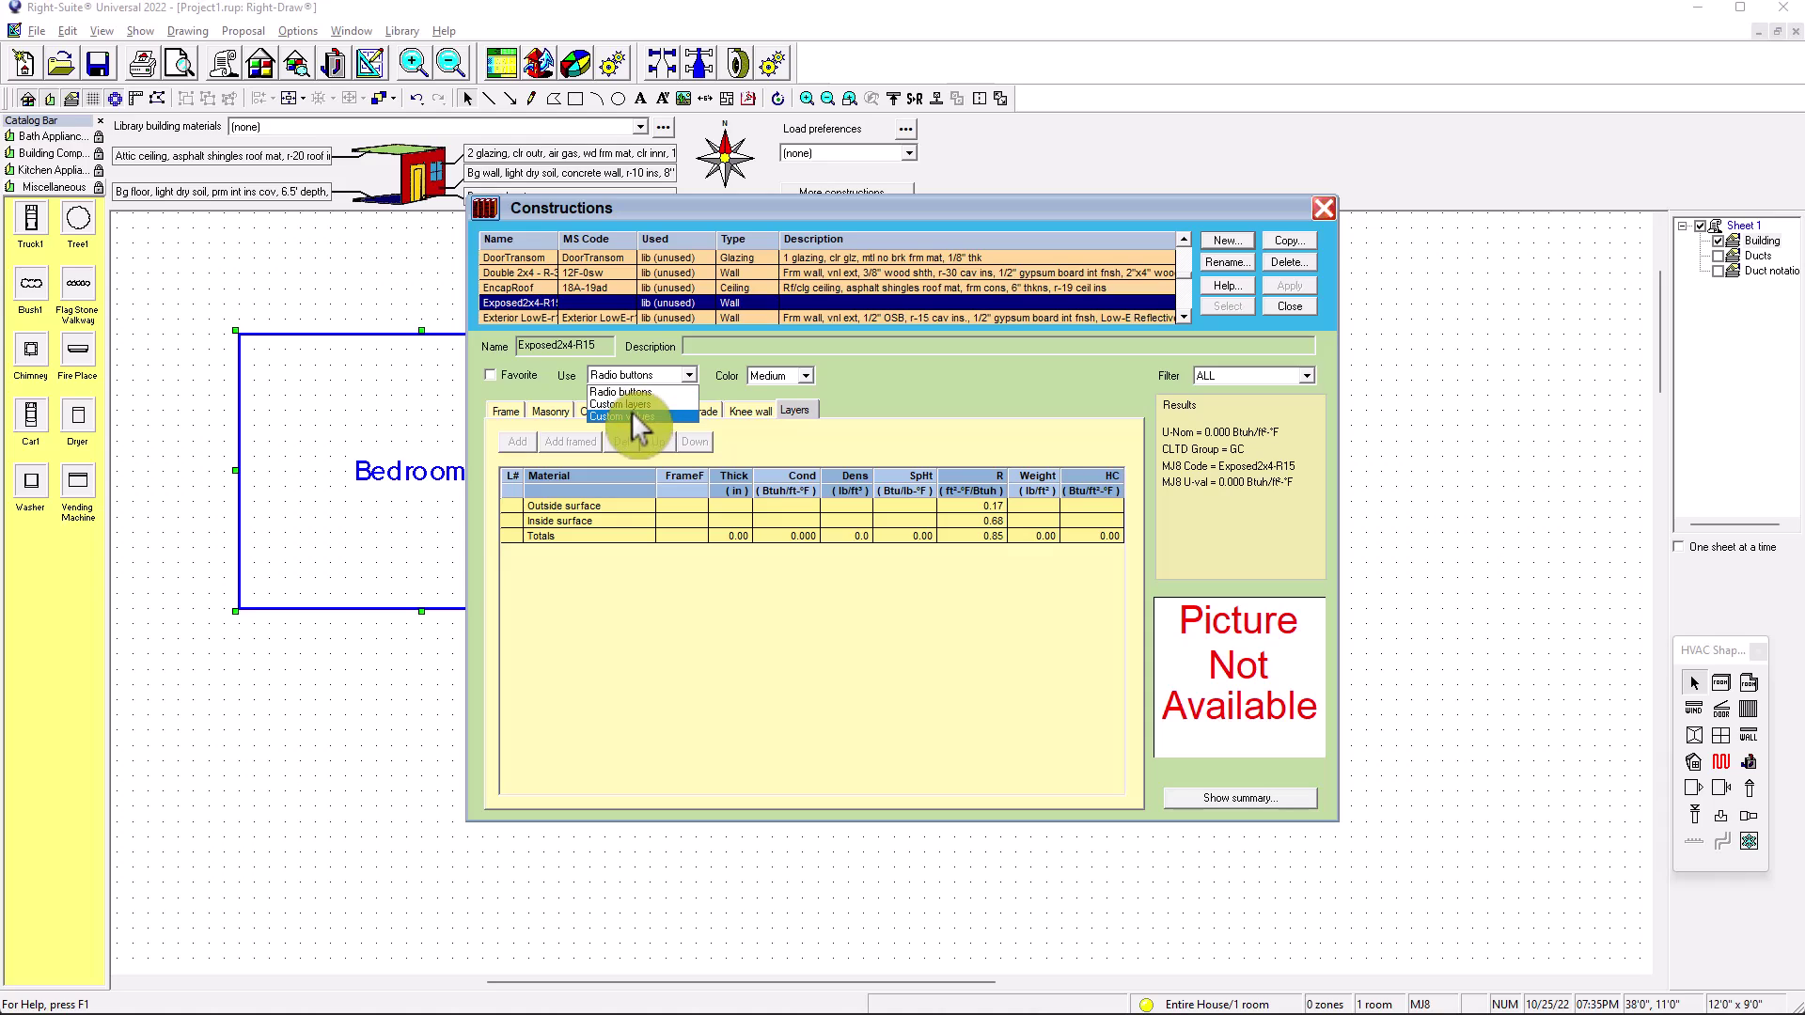
click(693, 369)
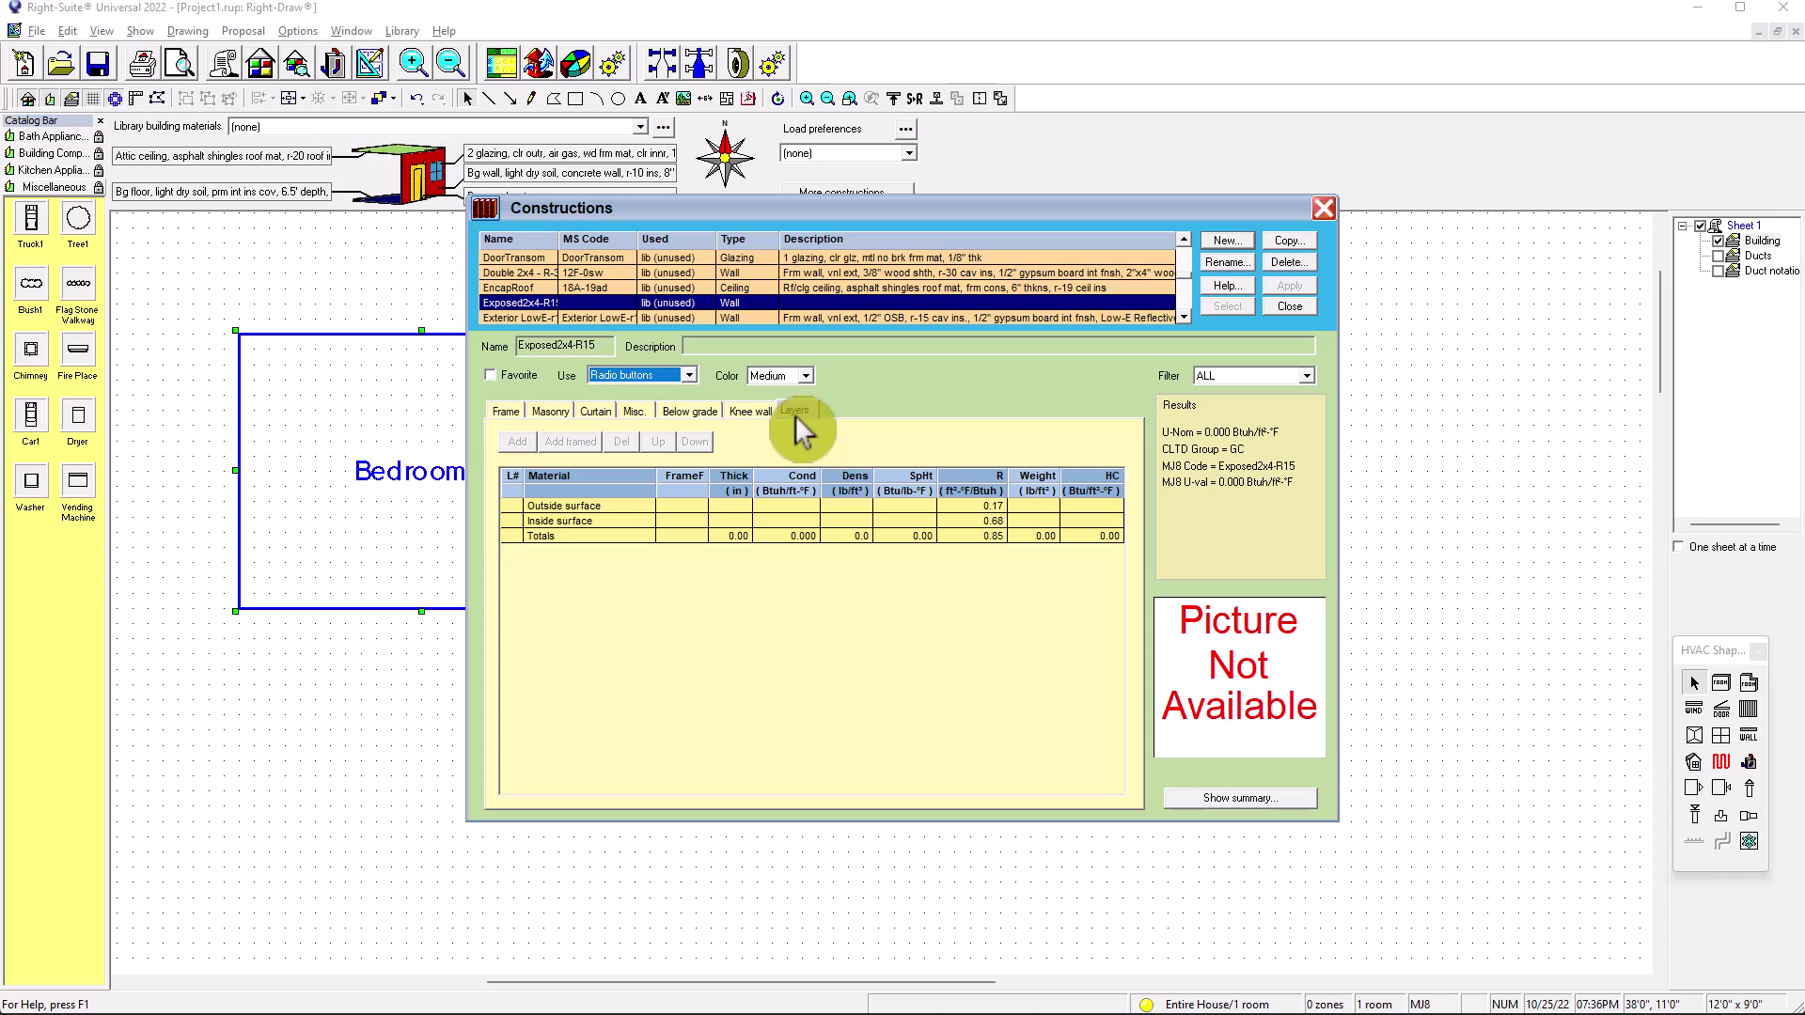
On the Frame tab, try Custom layers and Custom values, then return to Radio buttons.
click(504, 412)
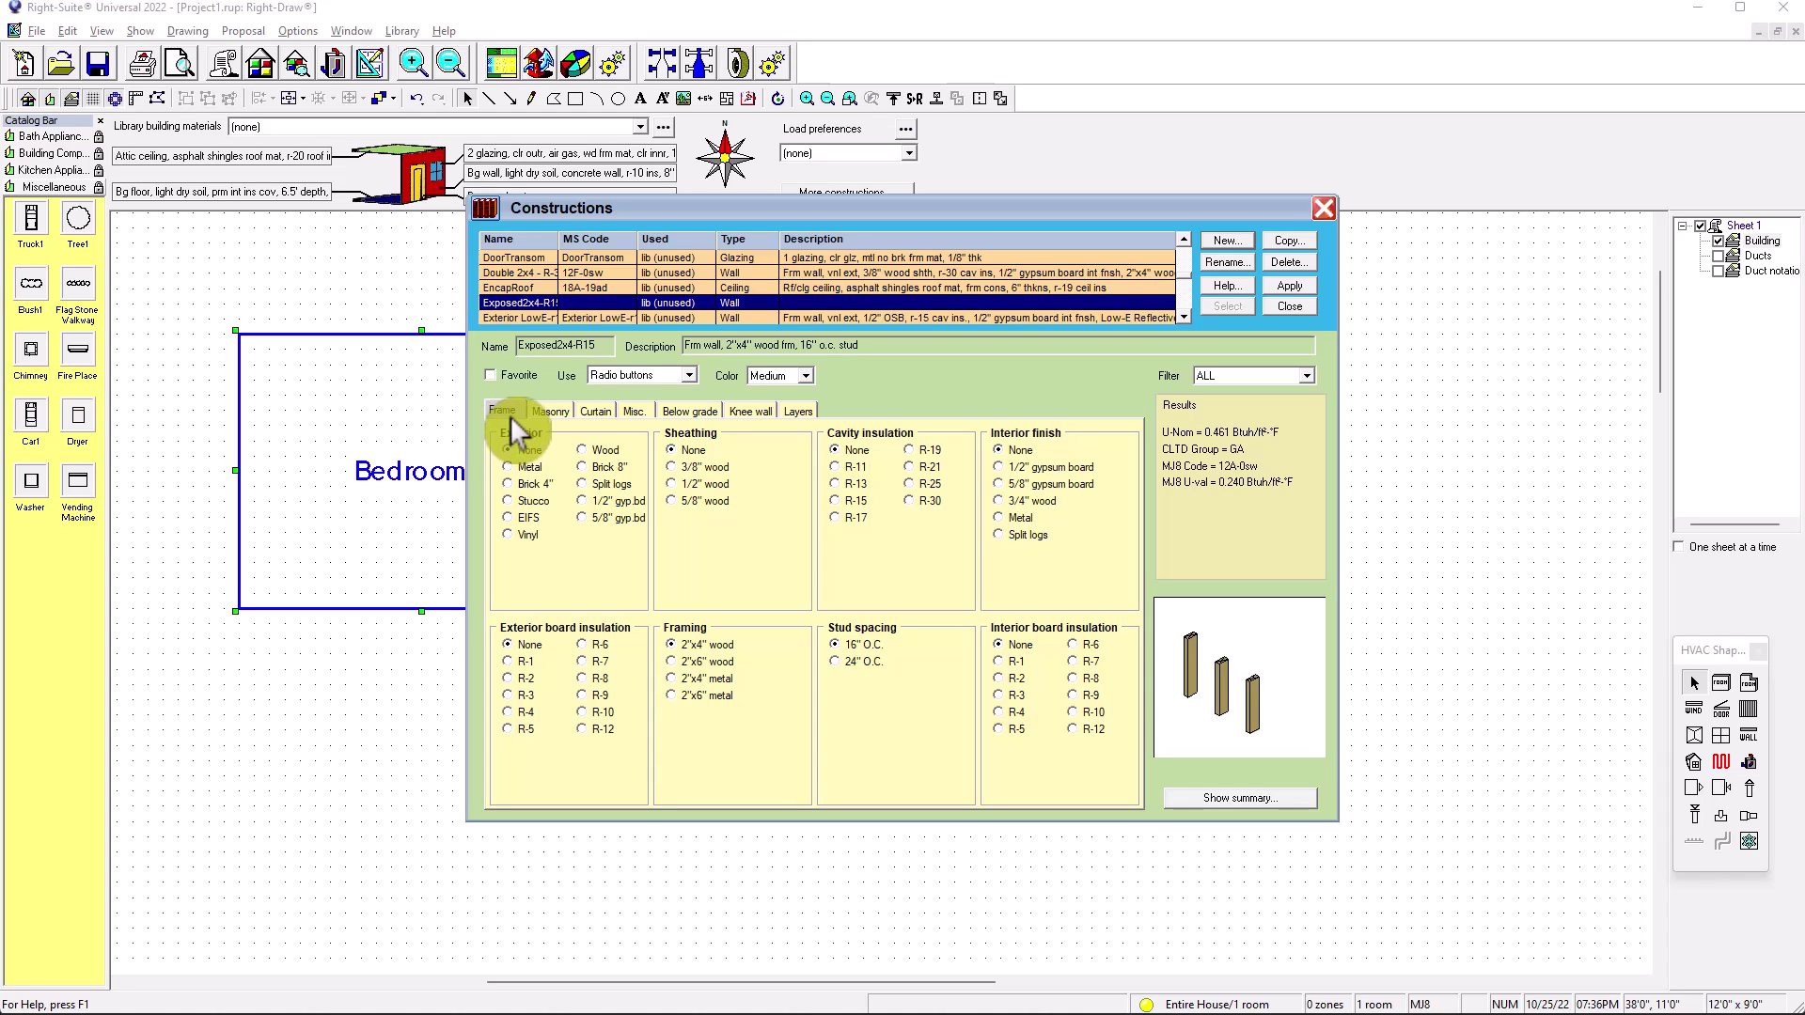
click(688, 375)
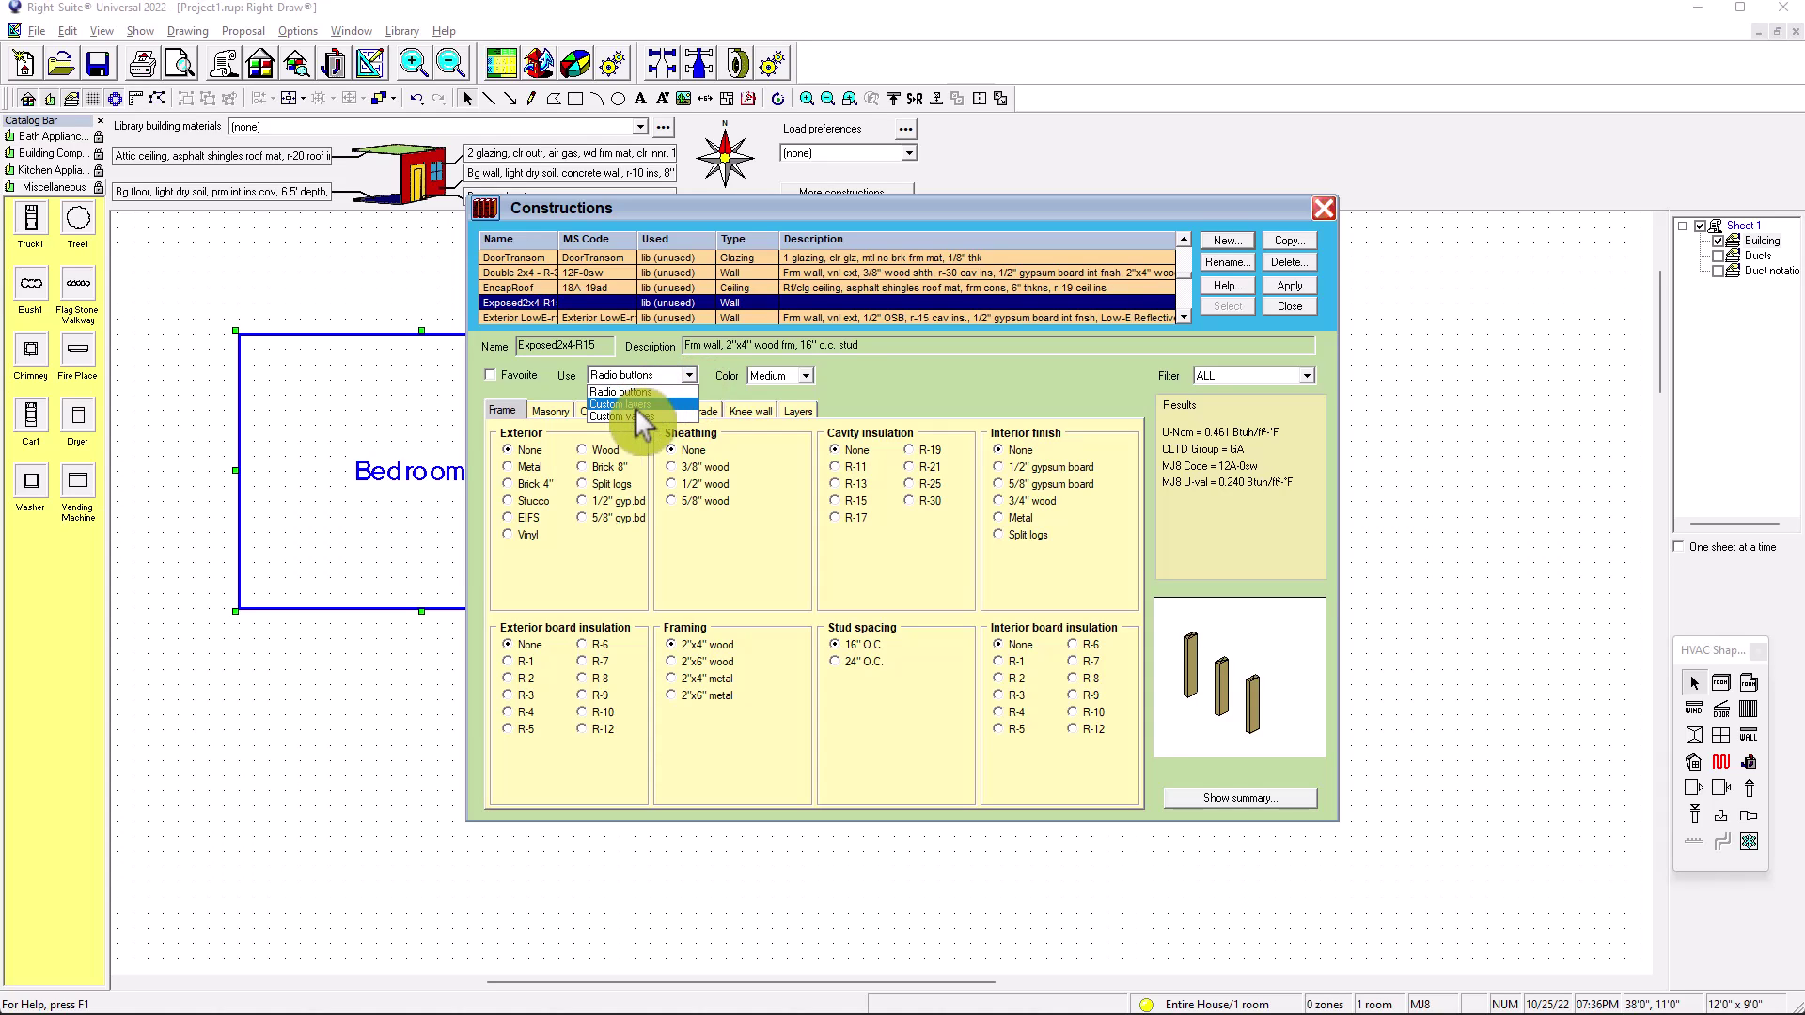
click(634, 404)
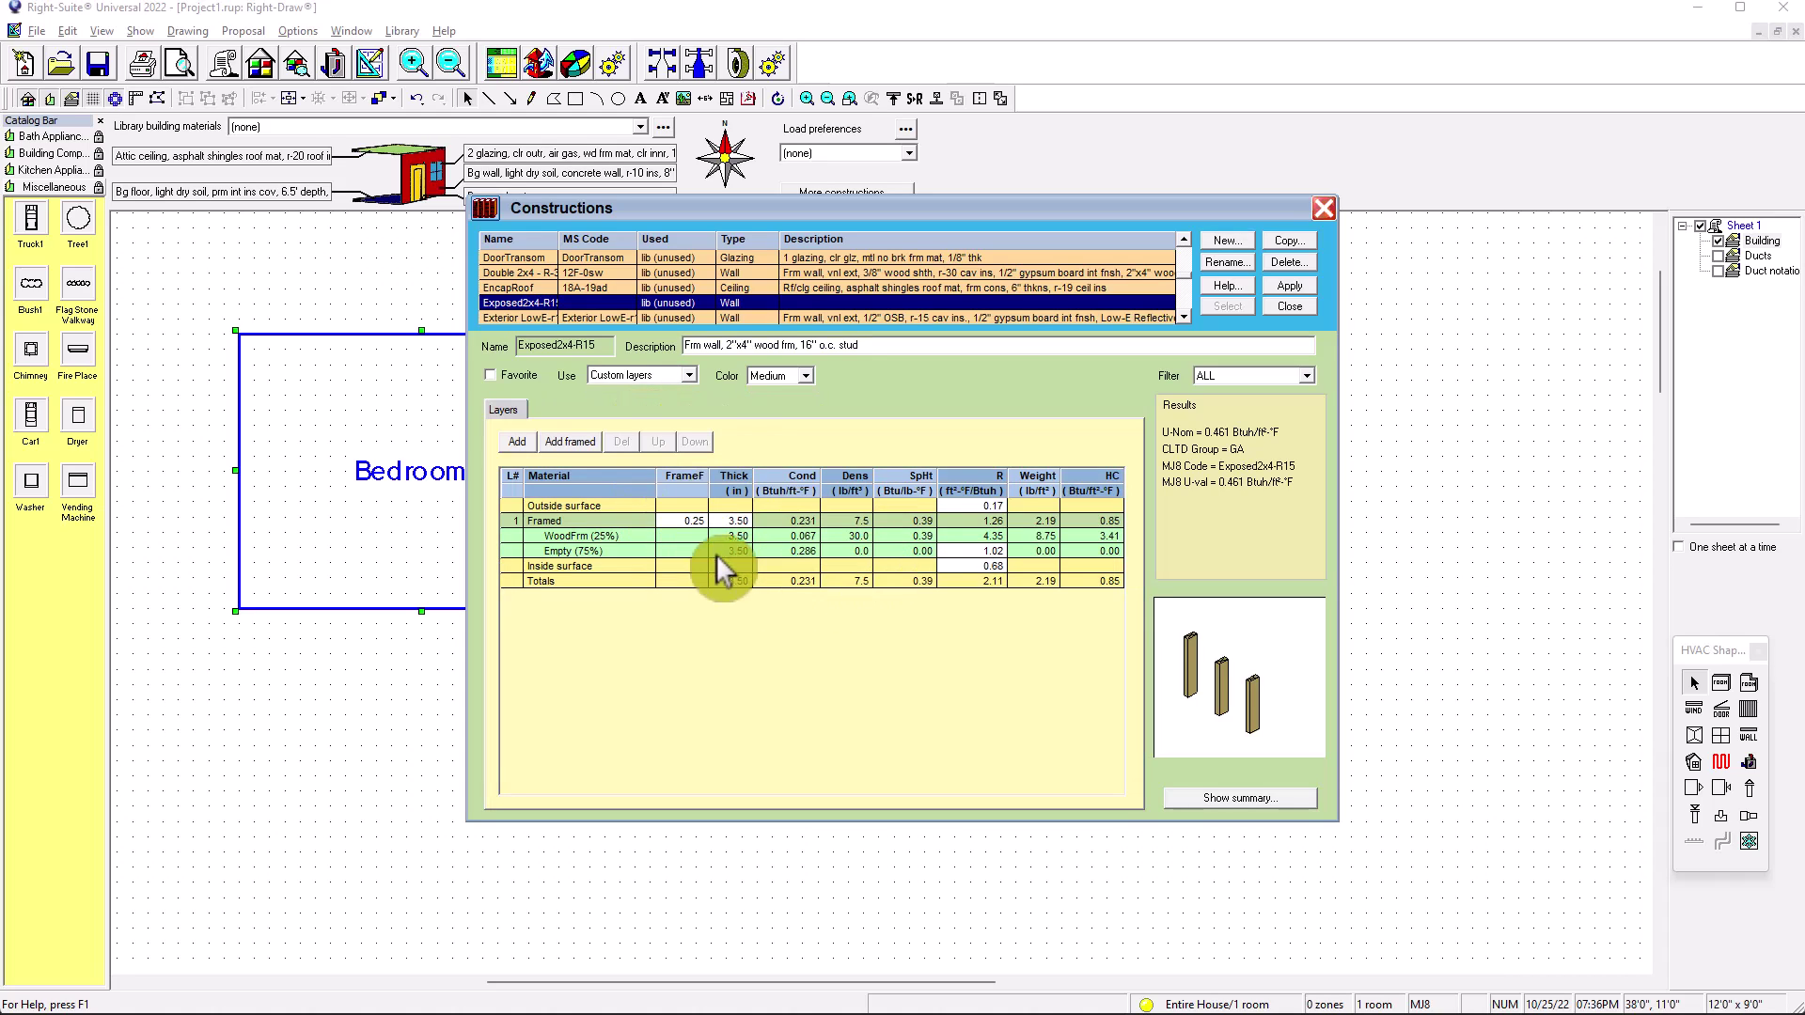
click(689, 376)
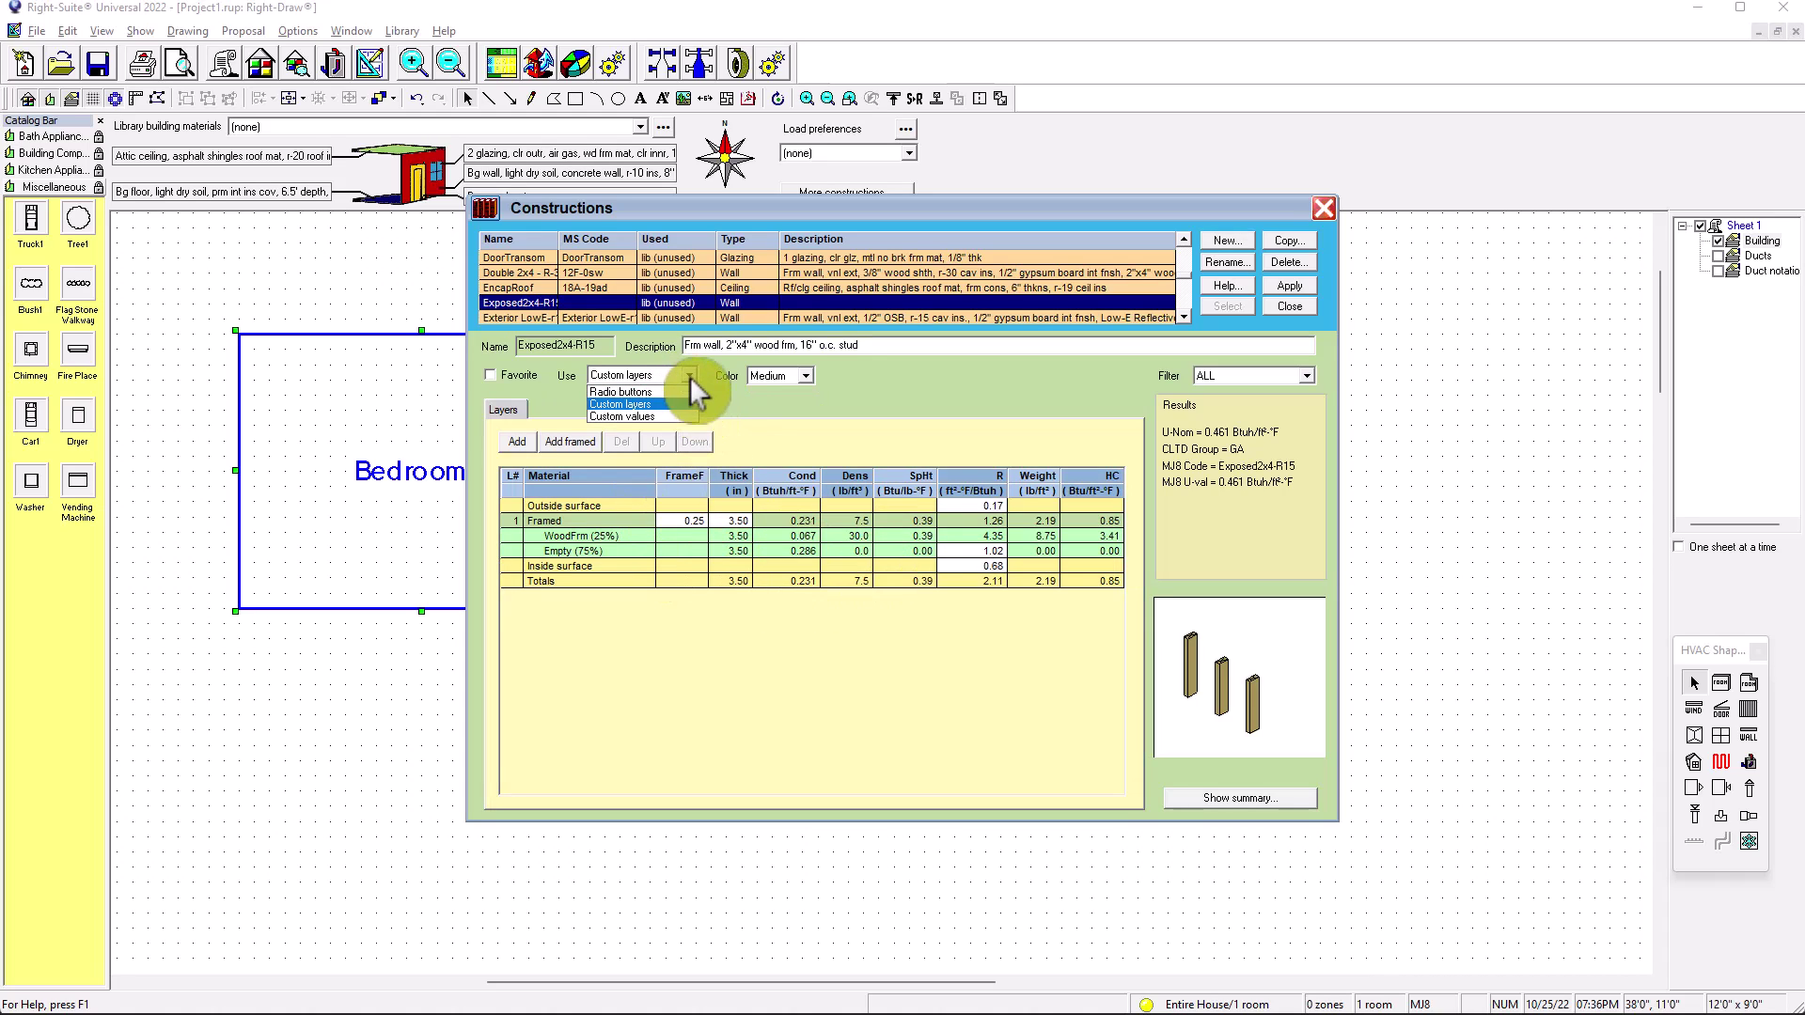
click(643, 418)
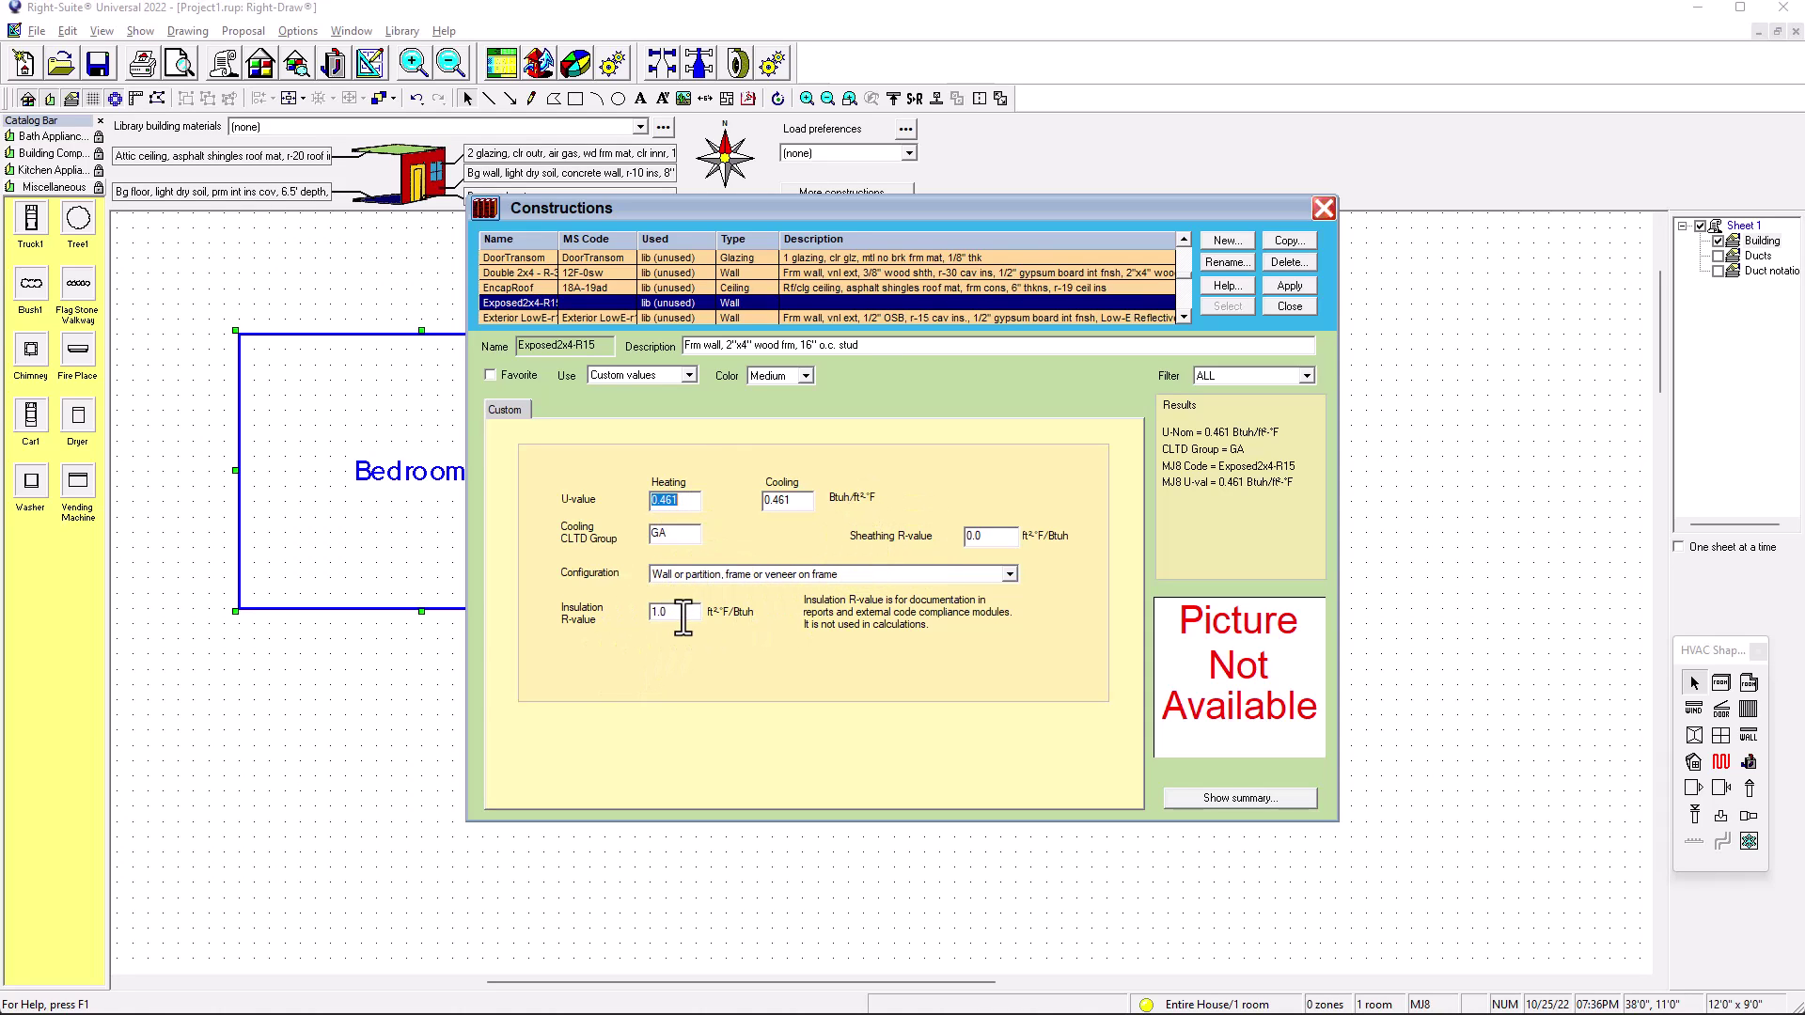
click(692, 373)
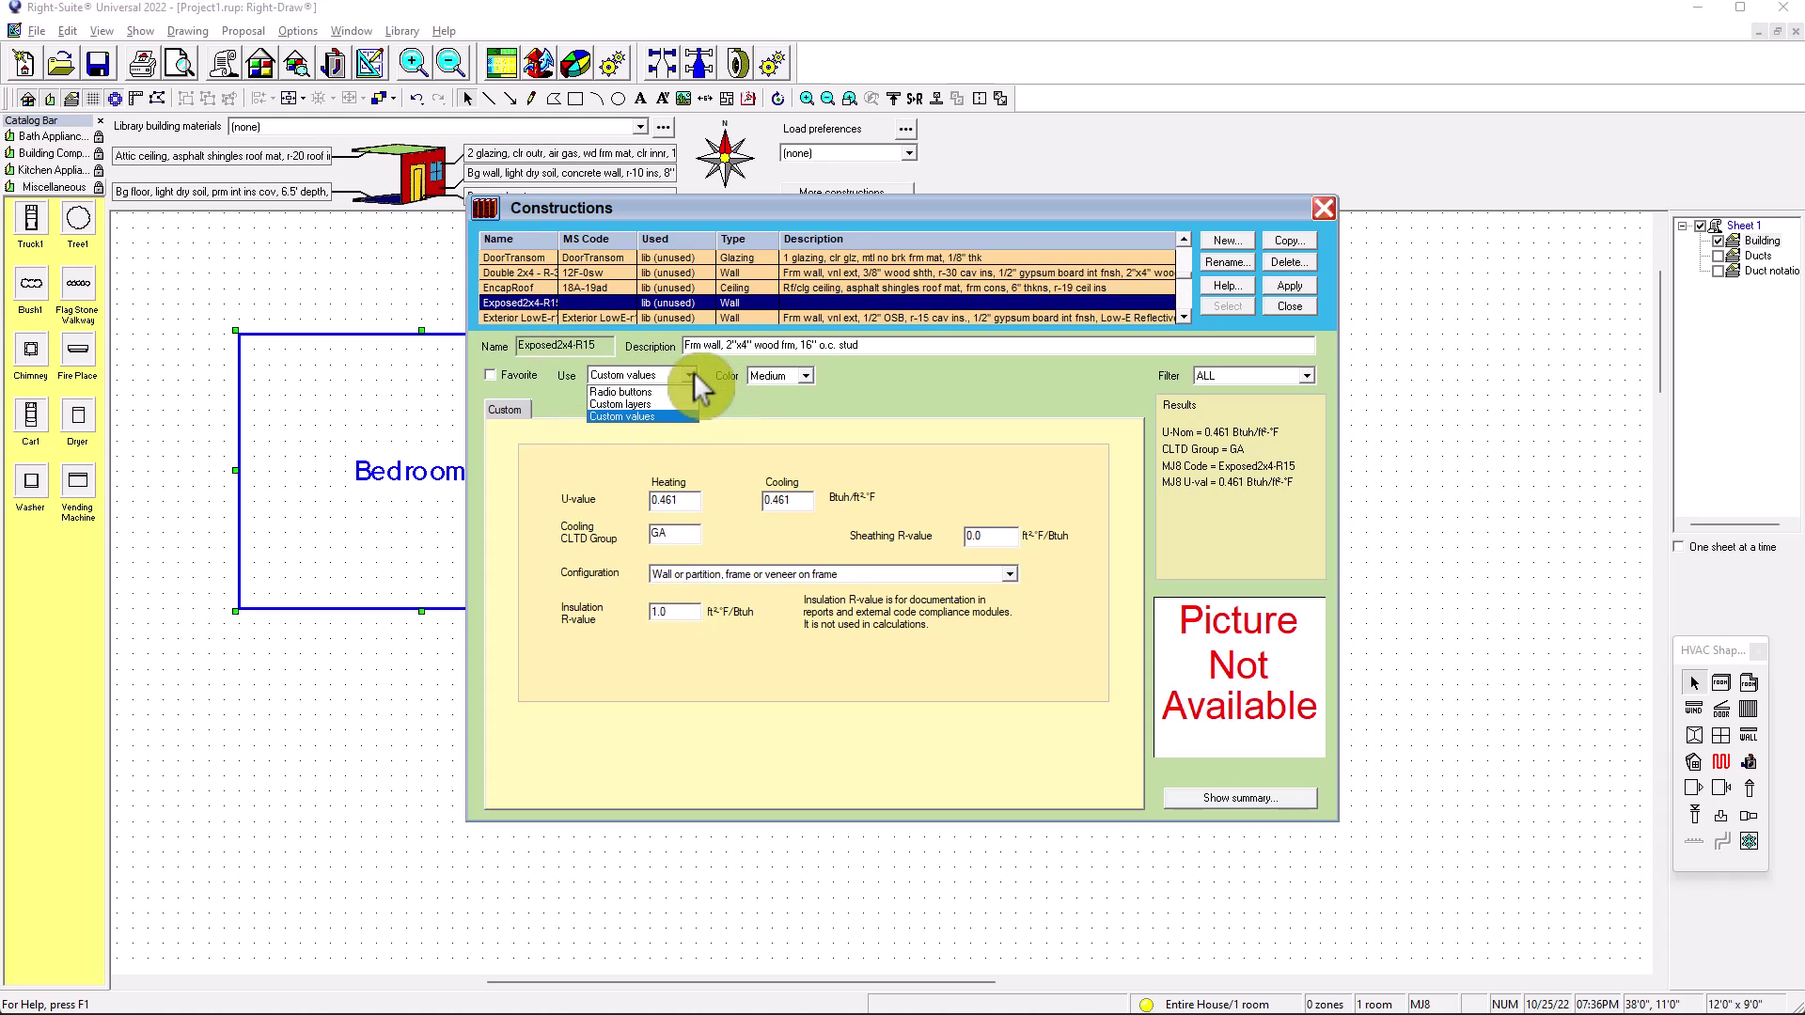
click(623, 391)
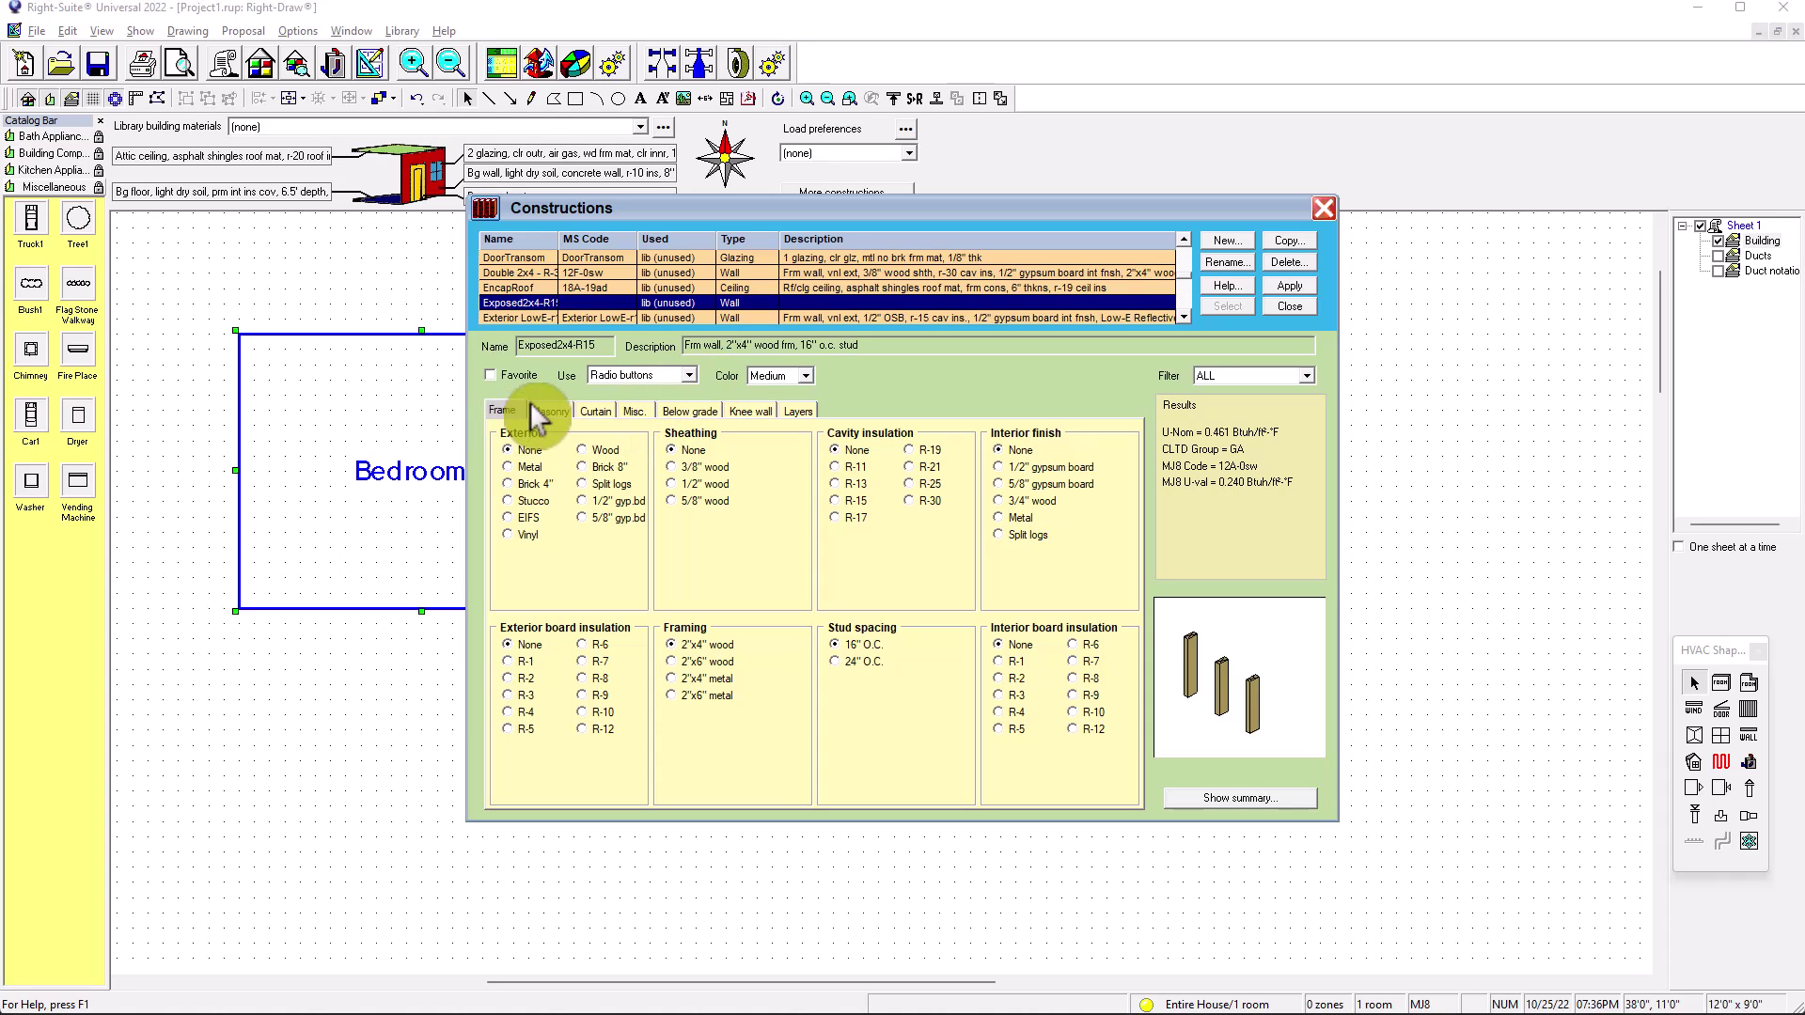
Browse the Knee wall, Below grade and Masonry options, ending back on Frame.
click(750, 411)
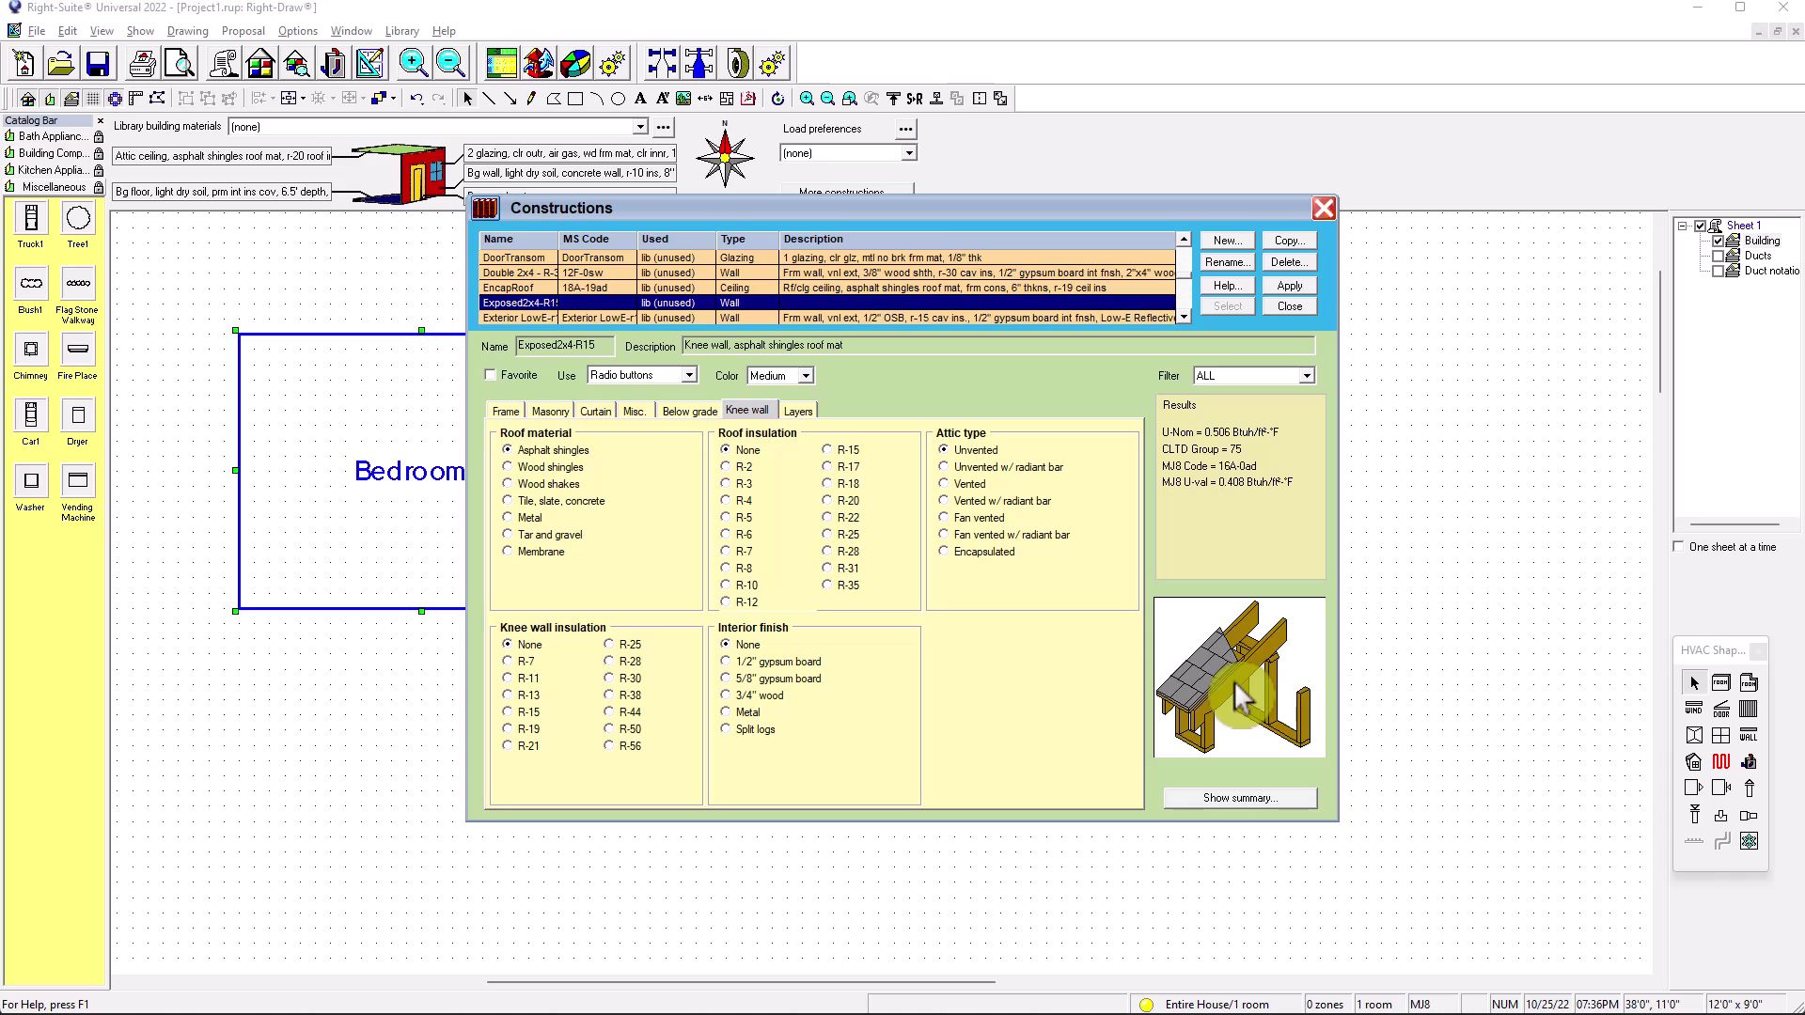
click(687, 413)
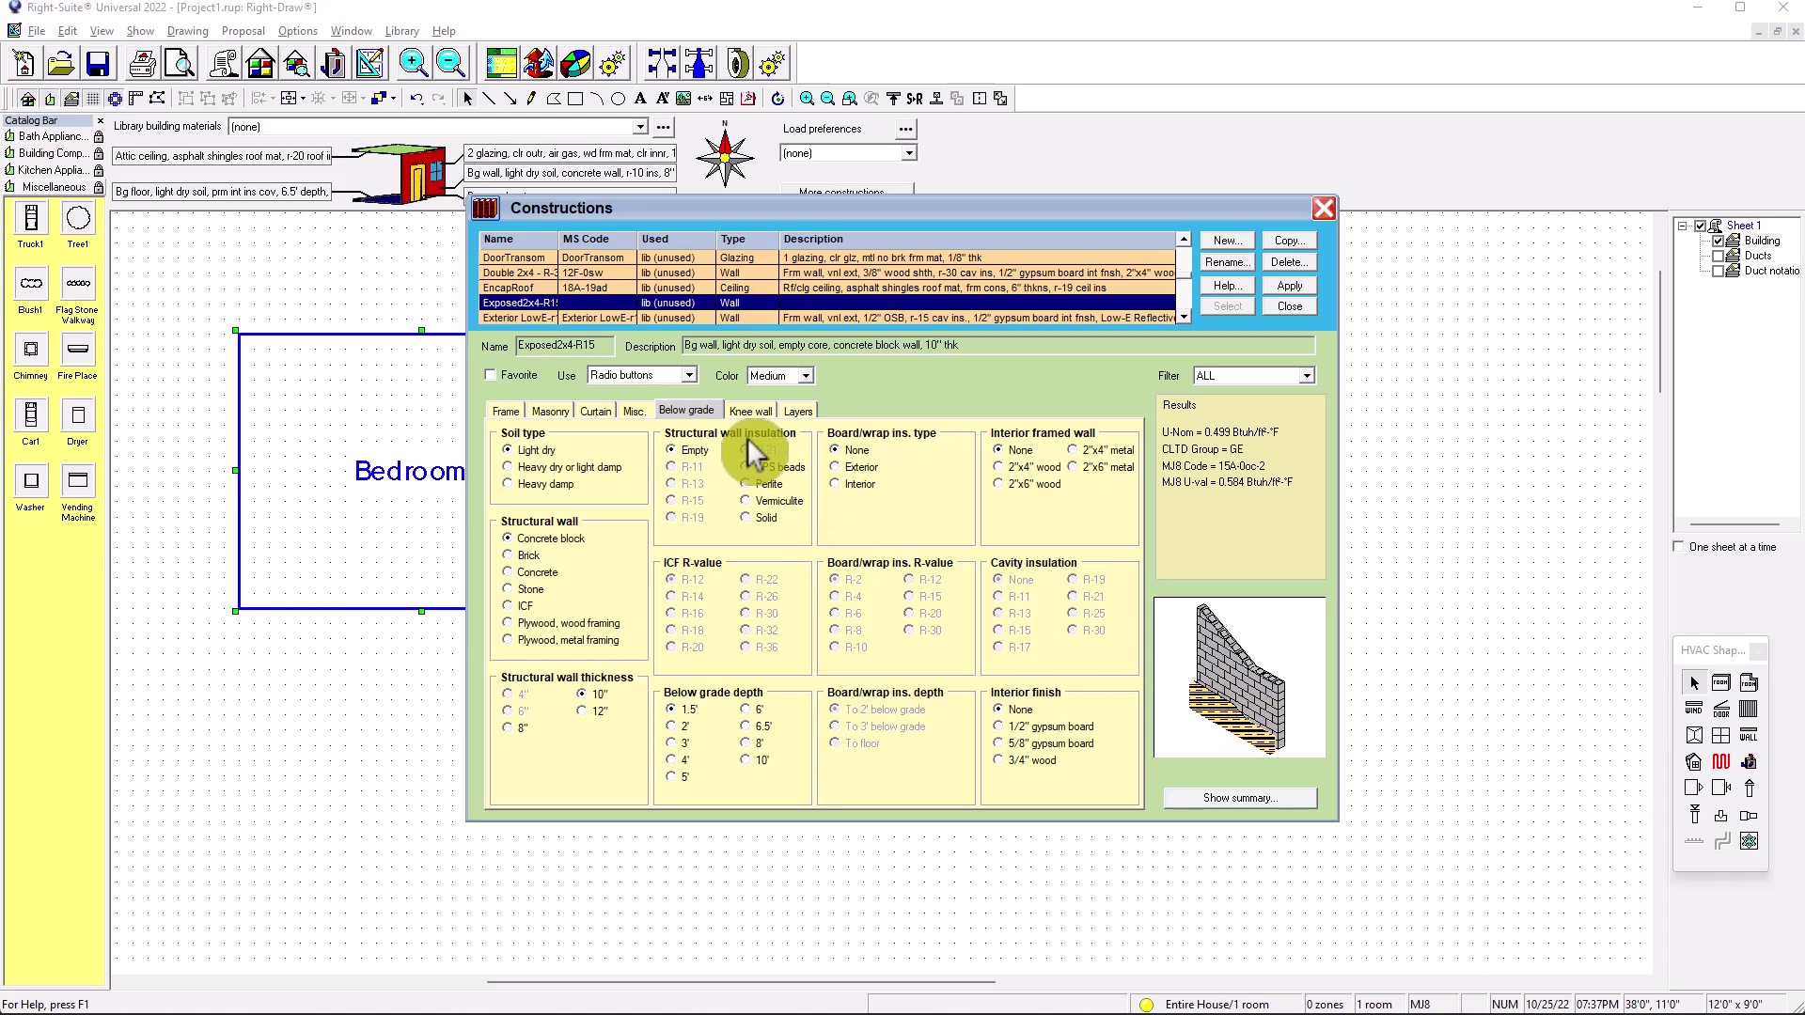
click(505, 413)
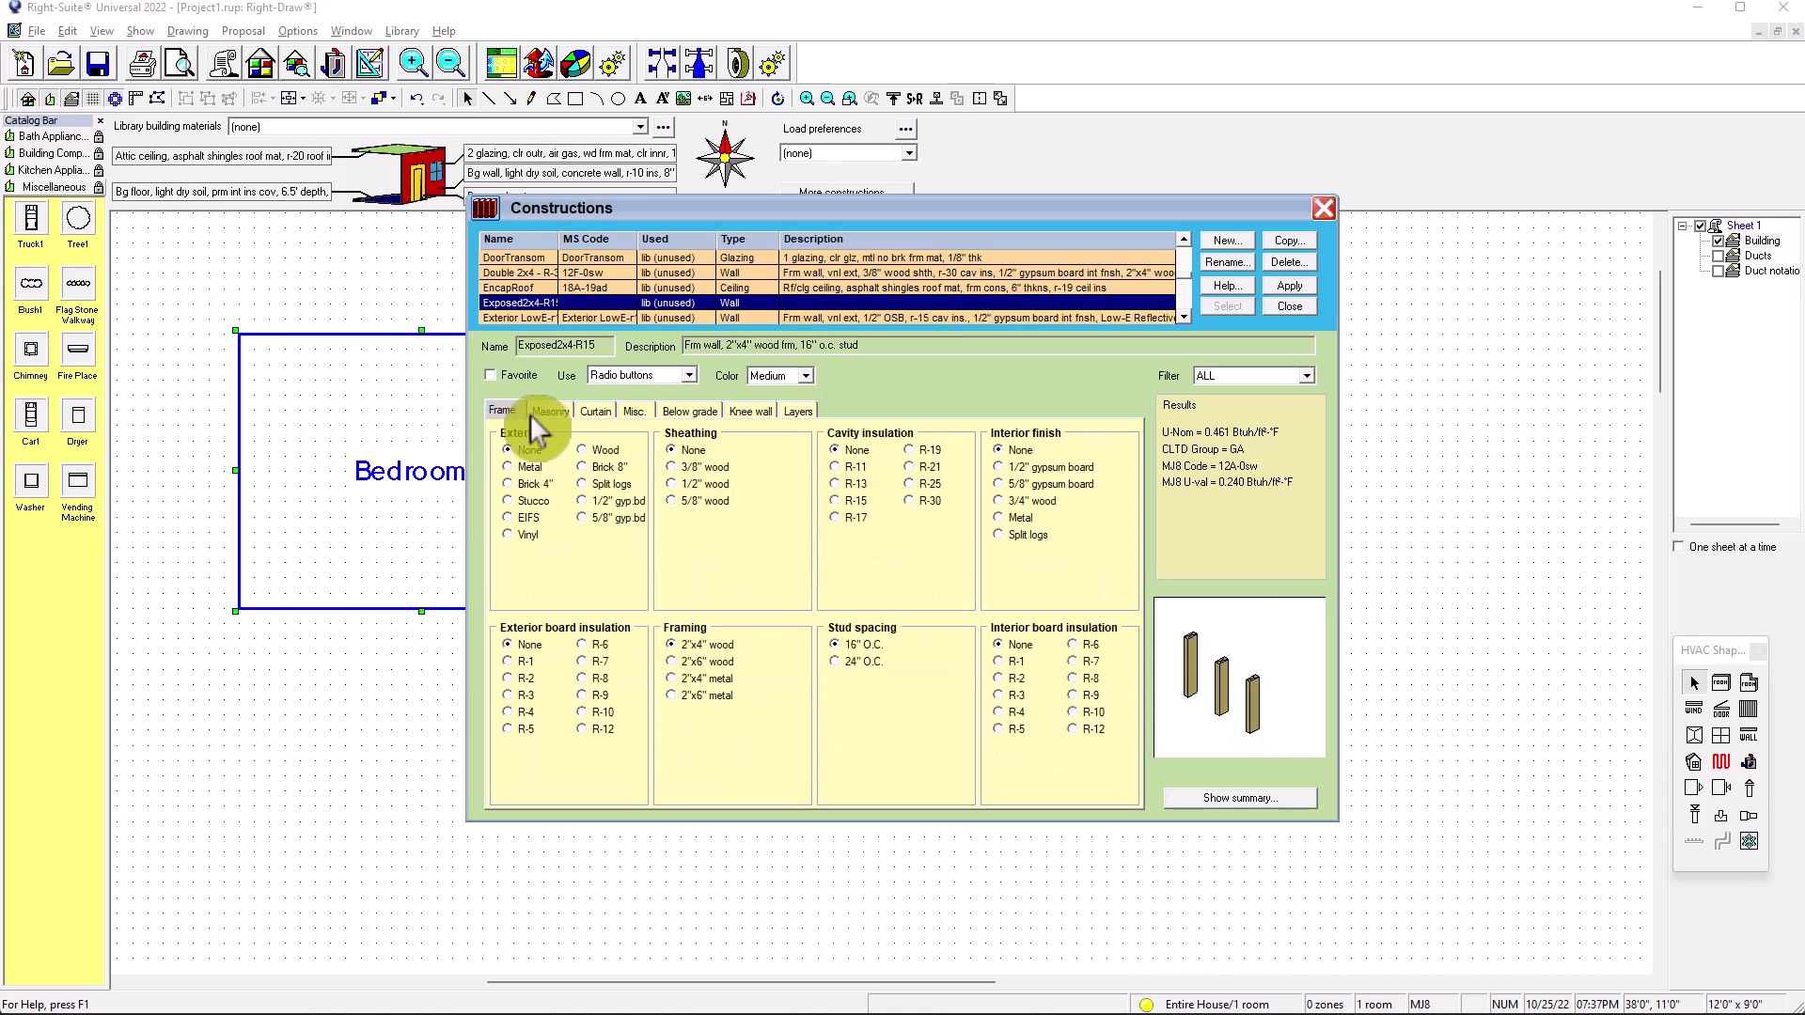
click(545, 413)
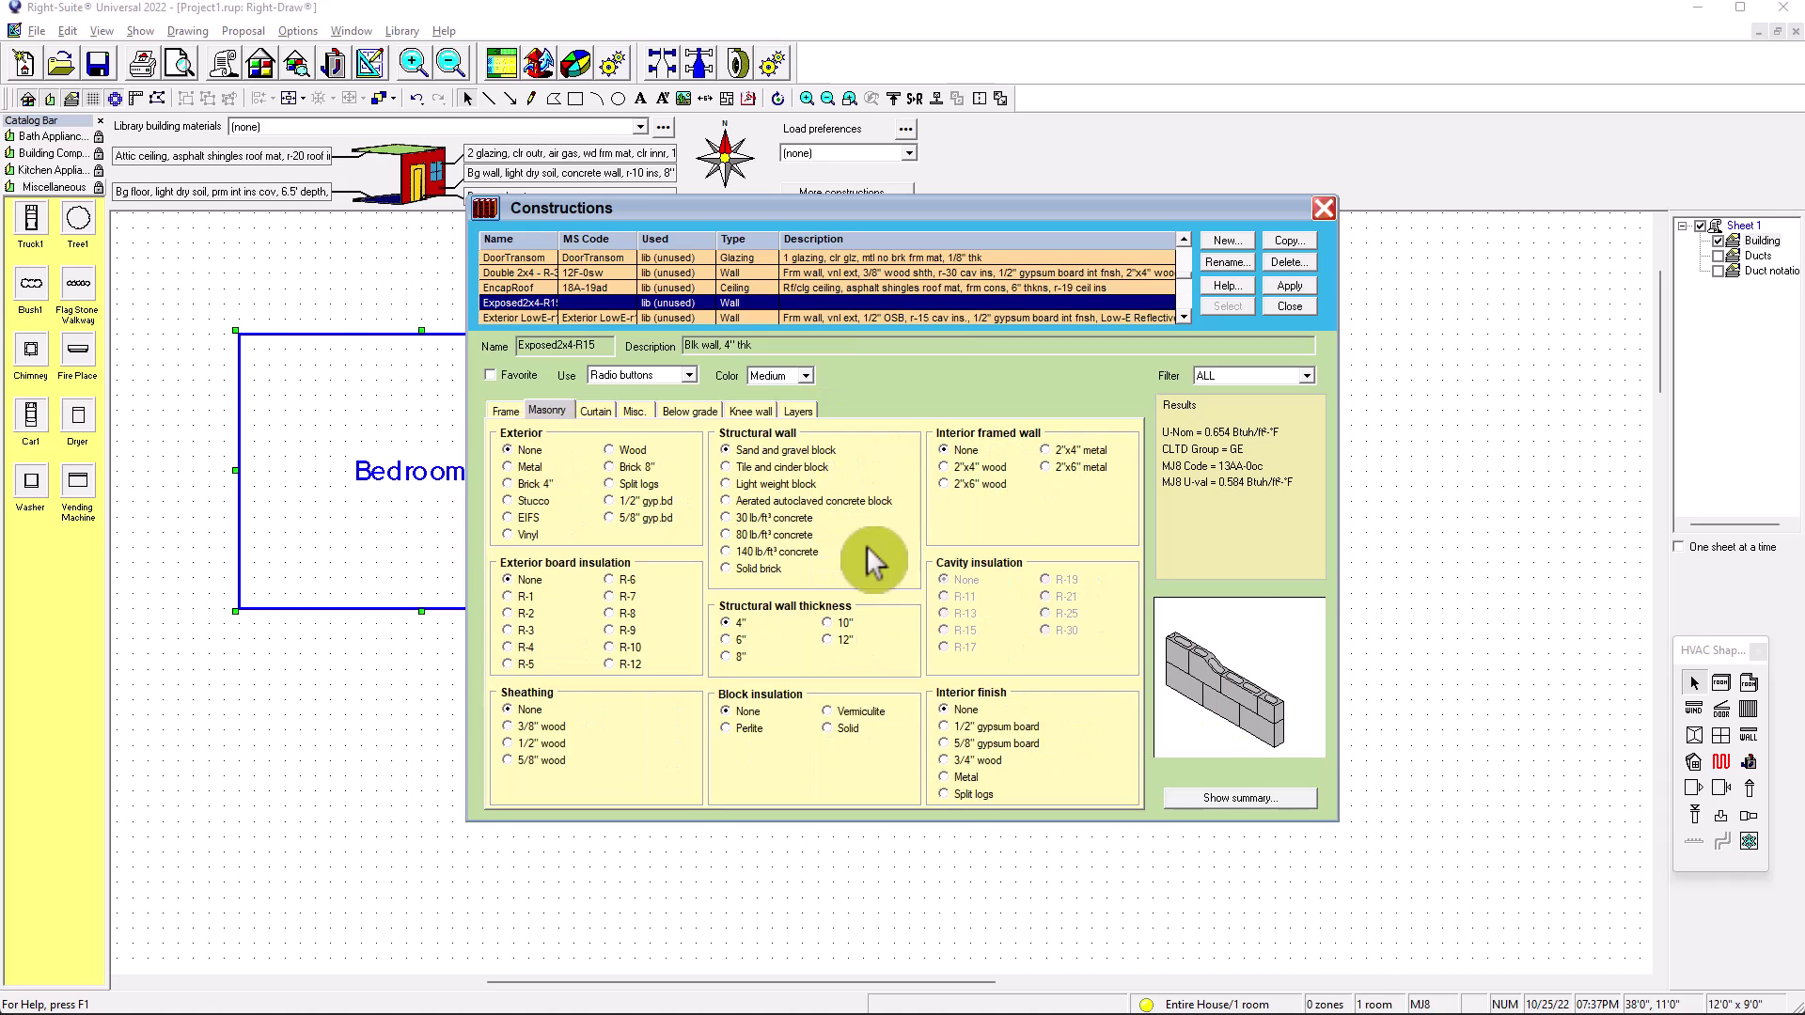
click(505, 411)
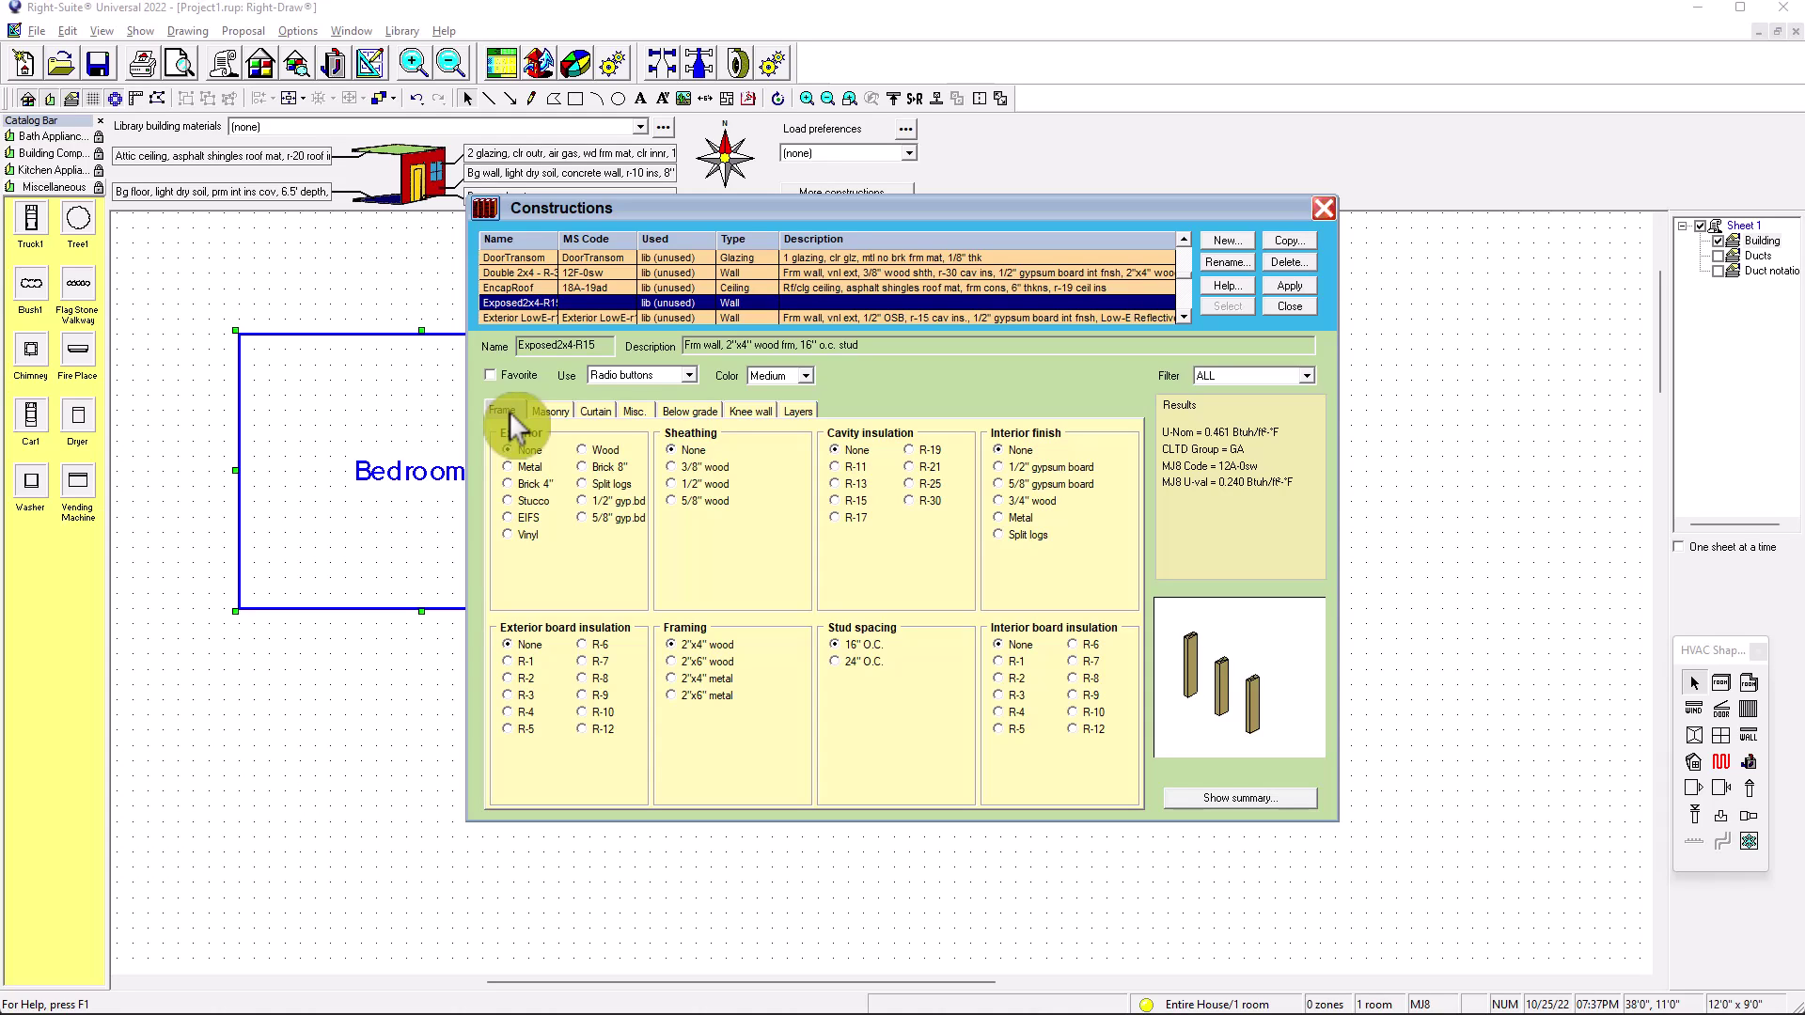
Build the wall from vinyl siding, 3/8" wood sheathing, R-15 cavity insulation and 1/2" gypsum, with no board insulation.
click(508, 537)
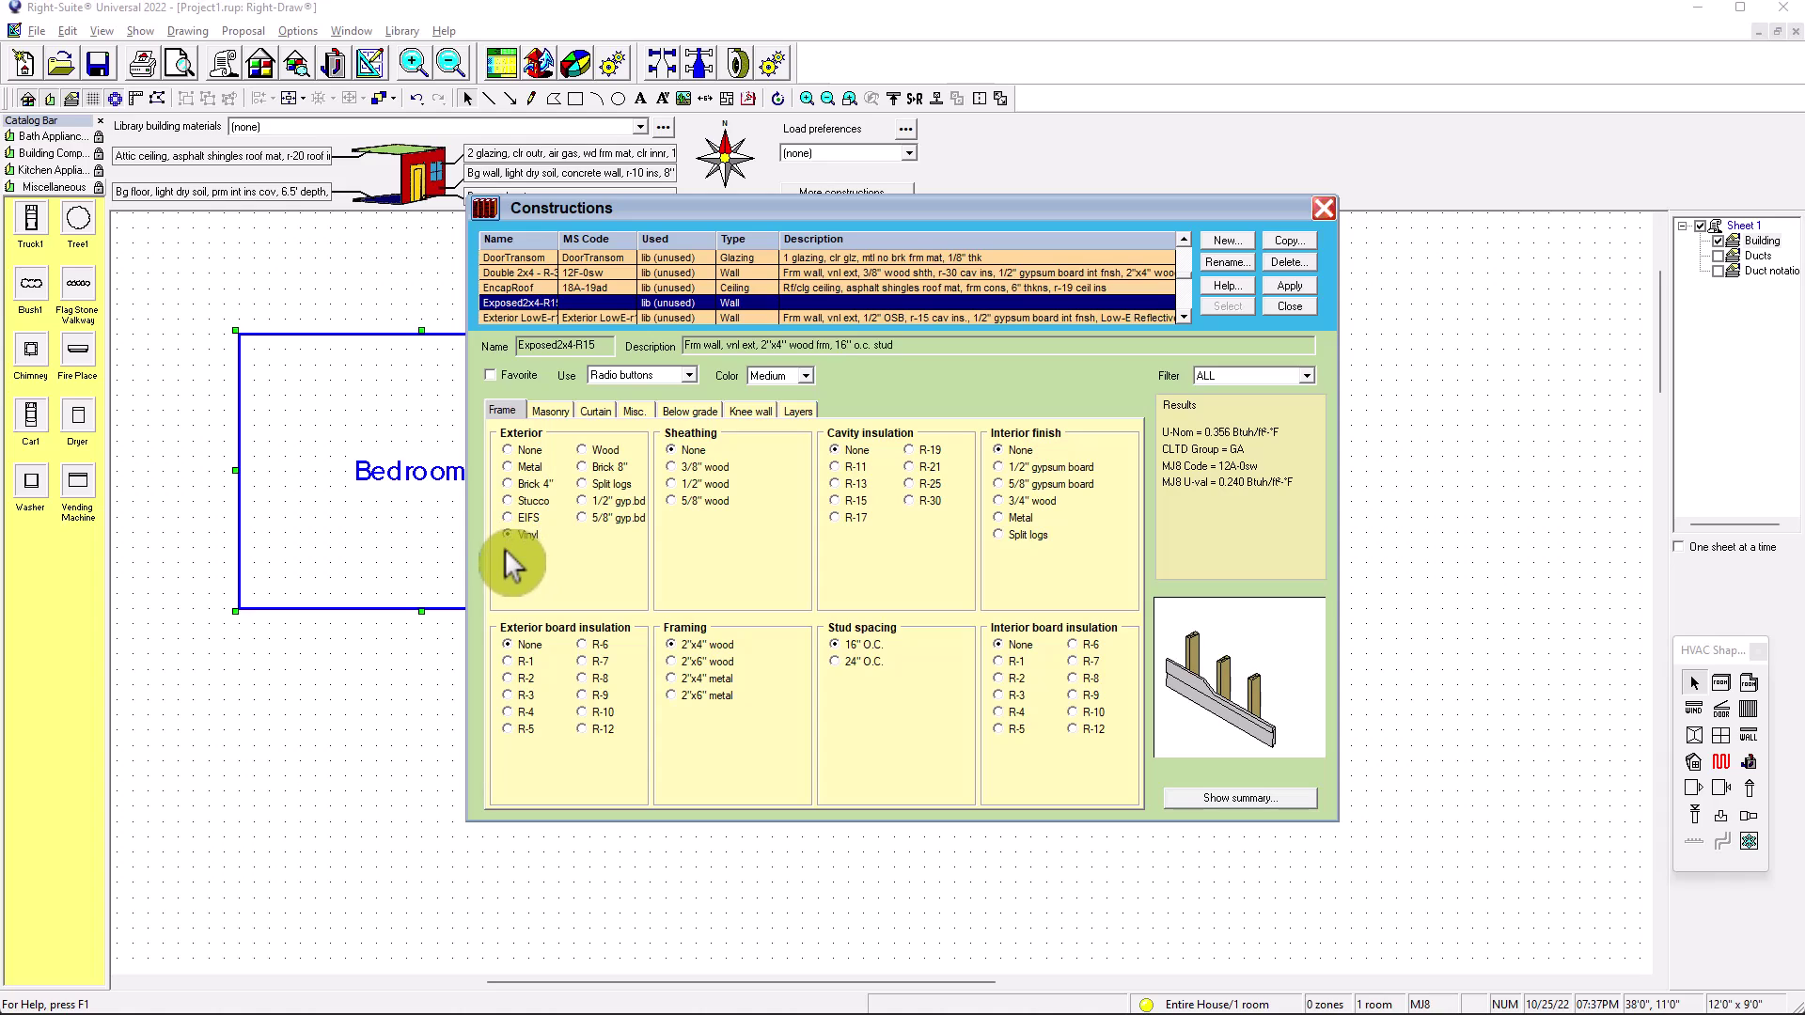
click(670, 468)
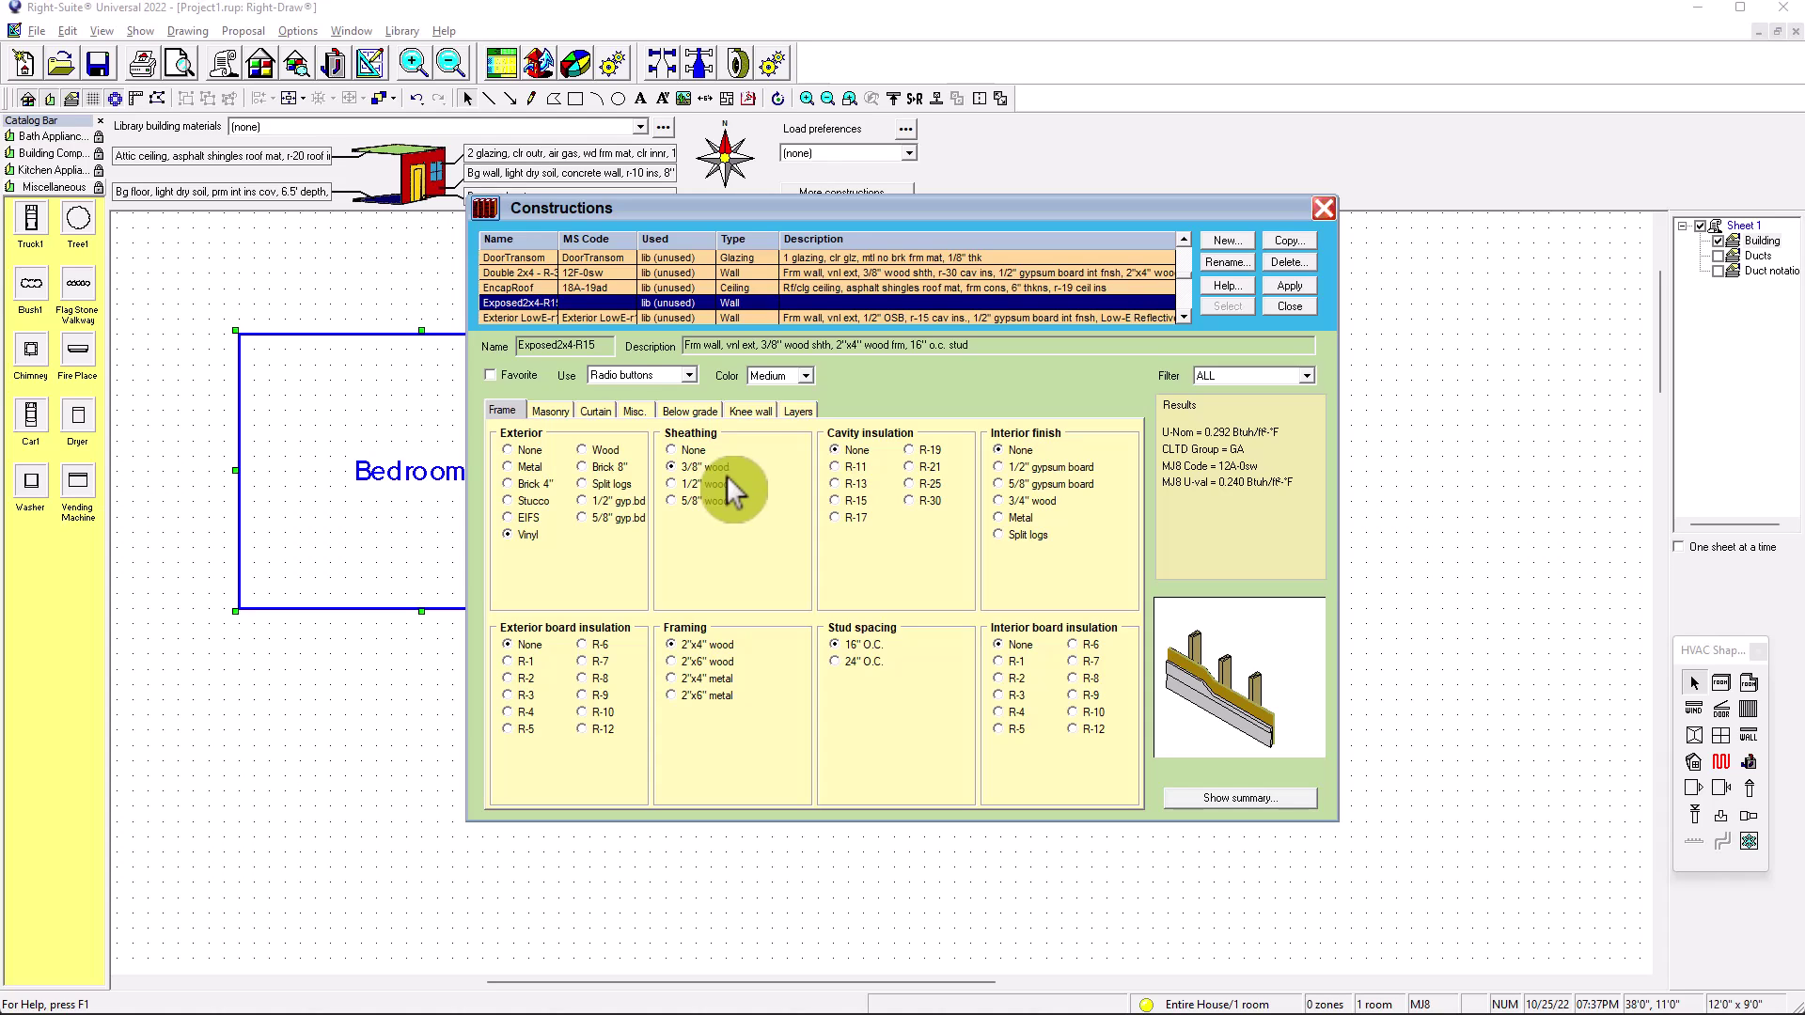
click(834, 501)
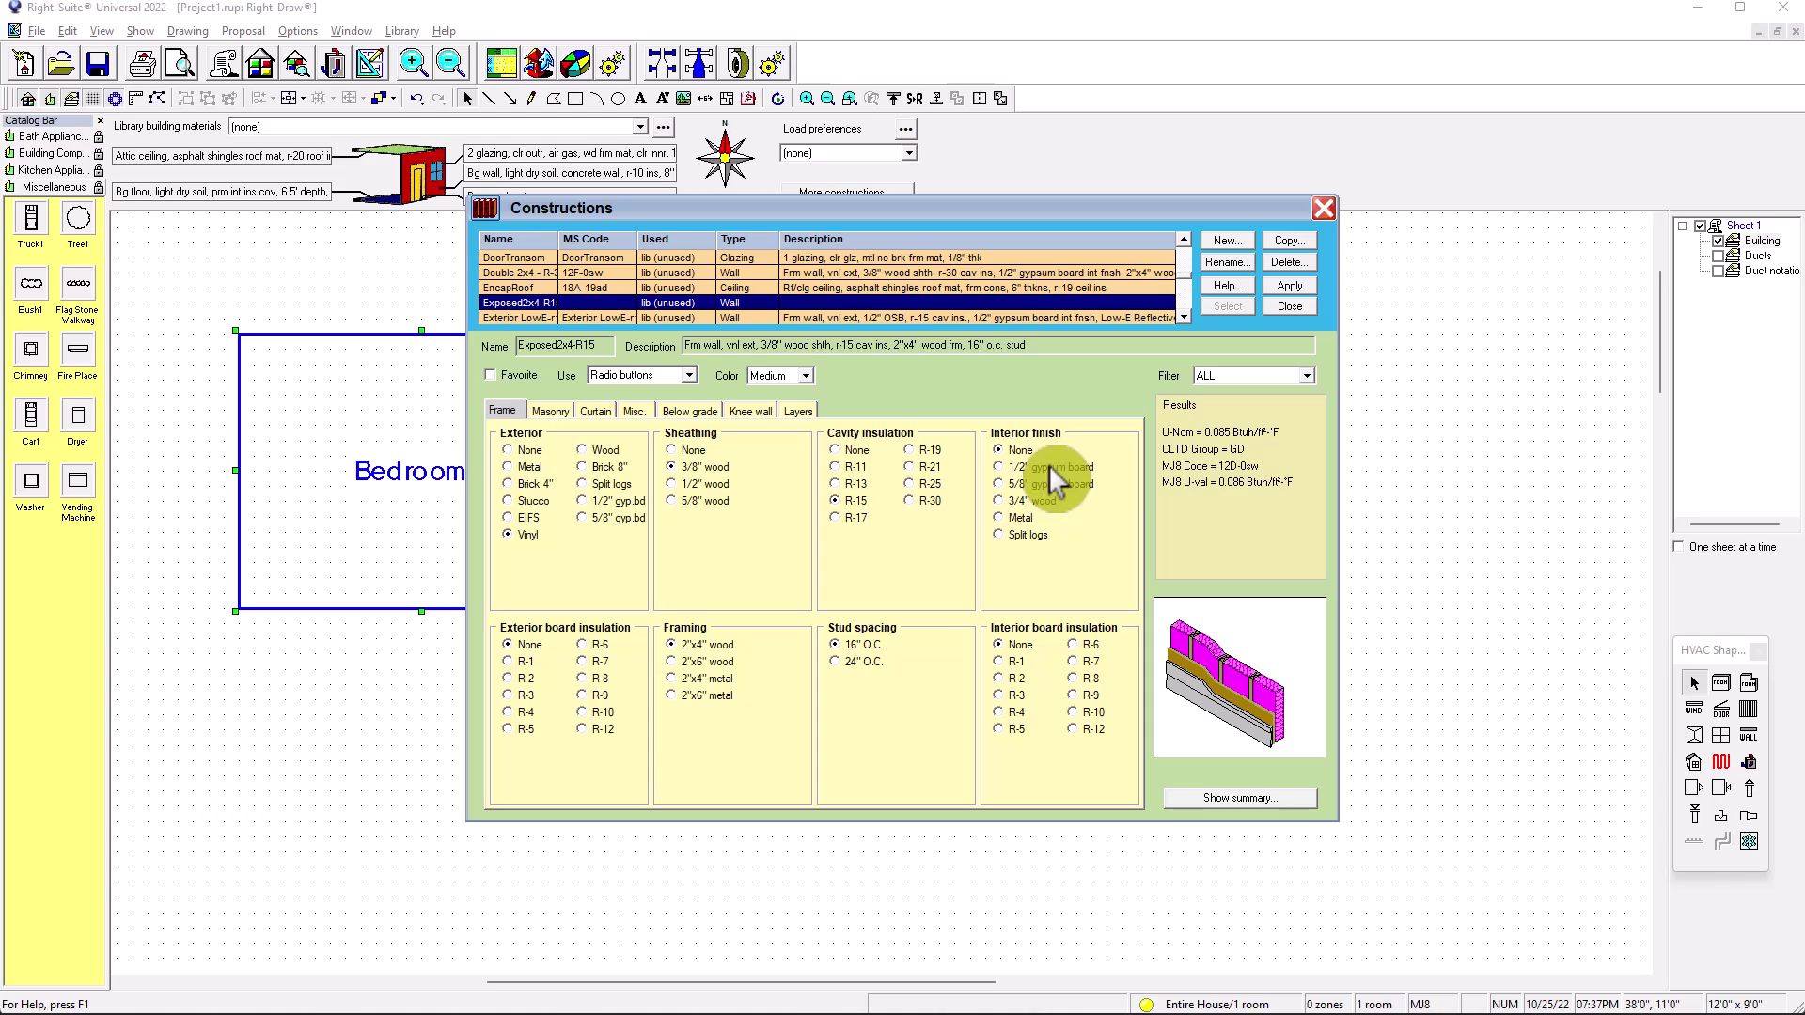
click(999, 467)
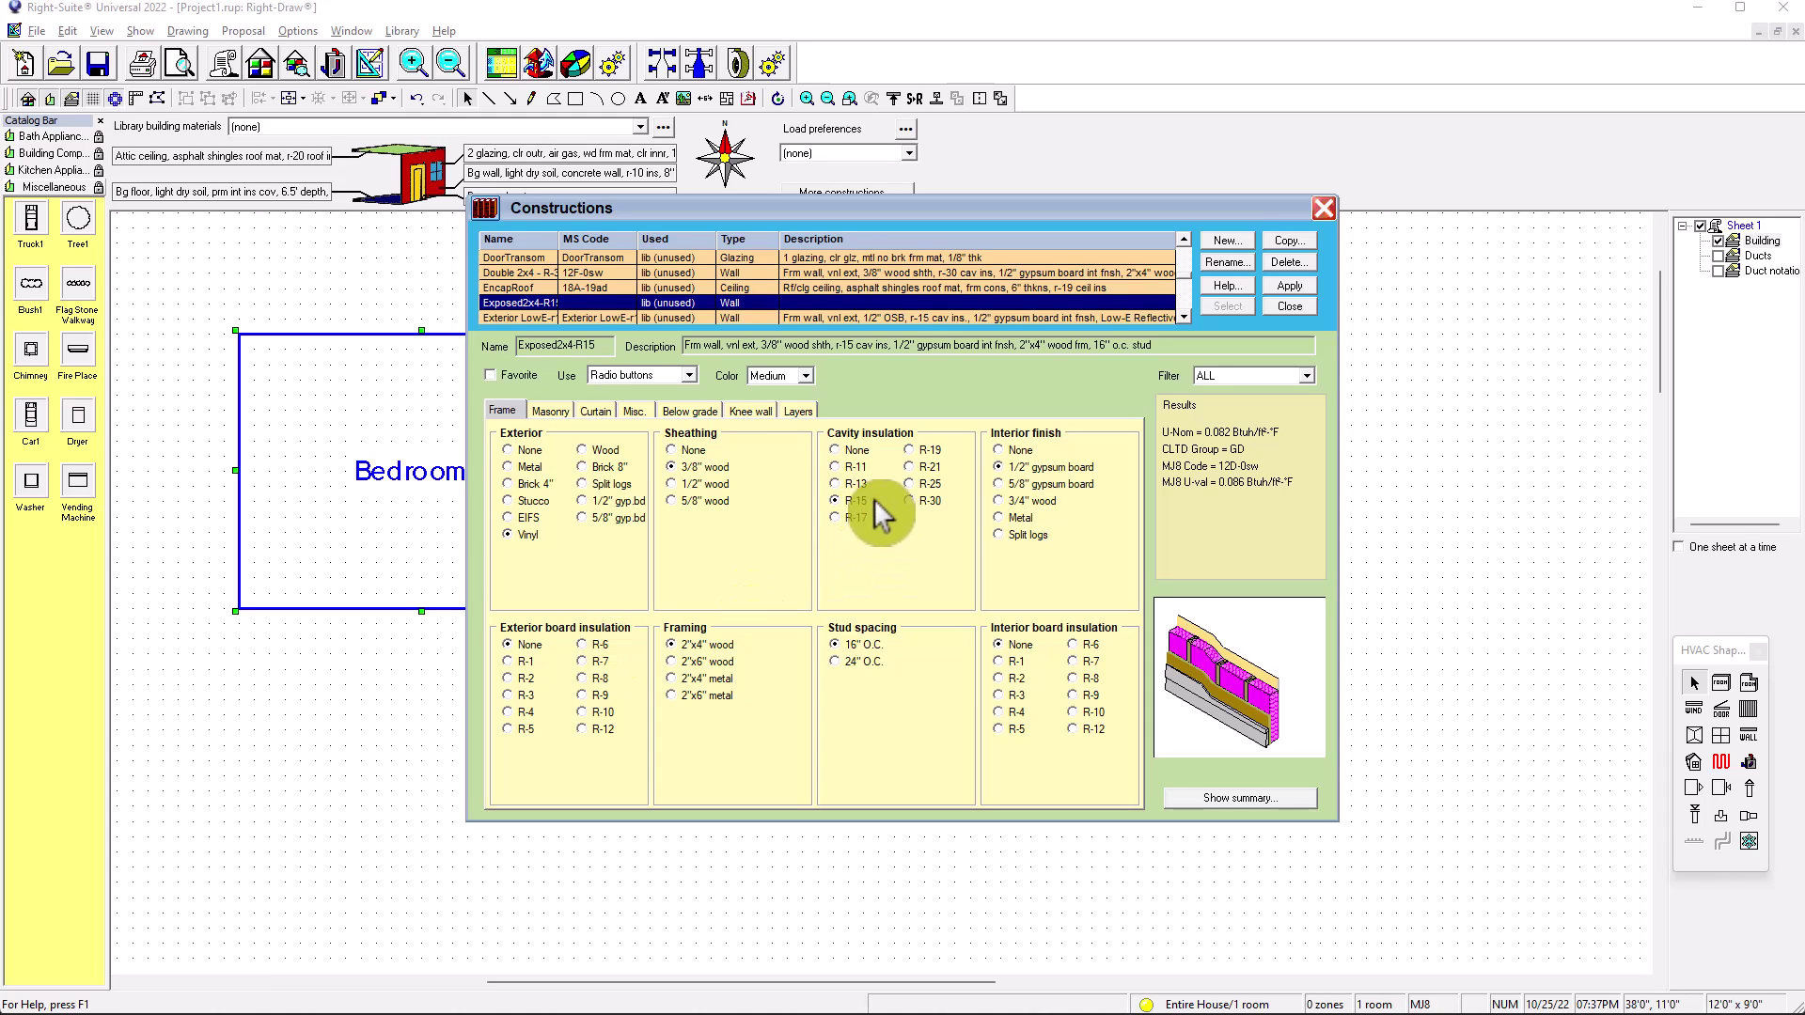
click(509, 695)
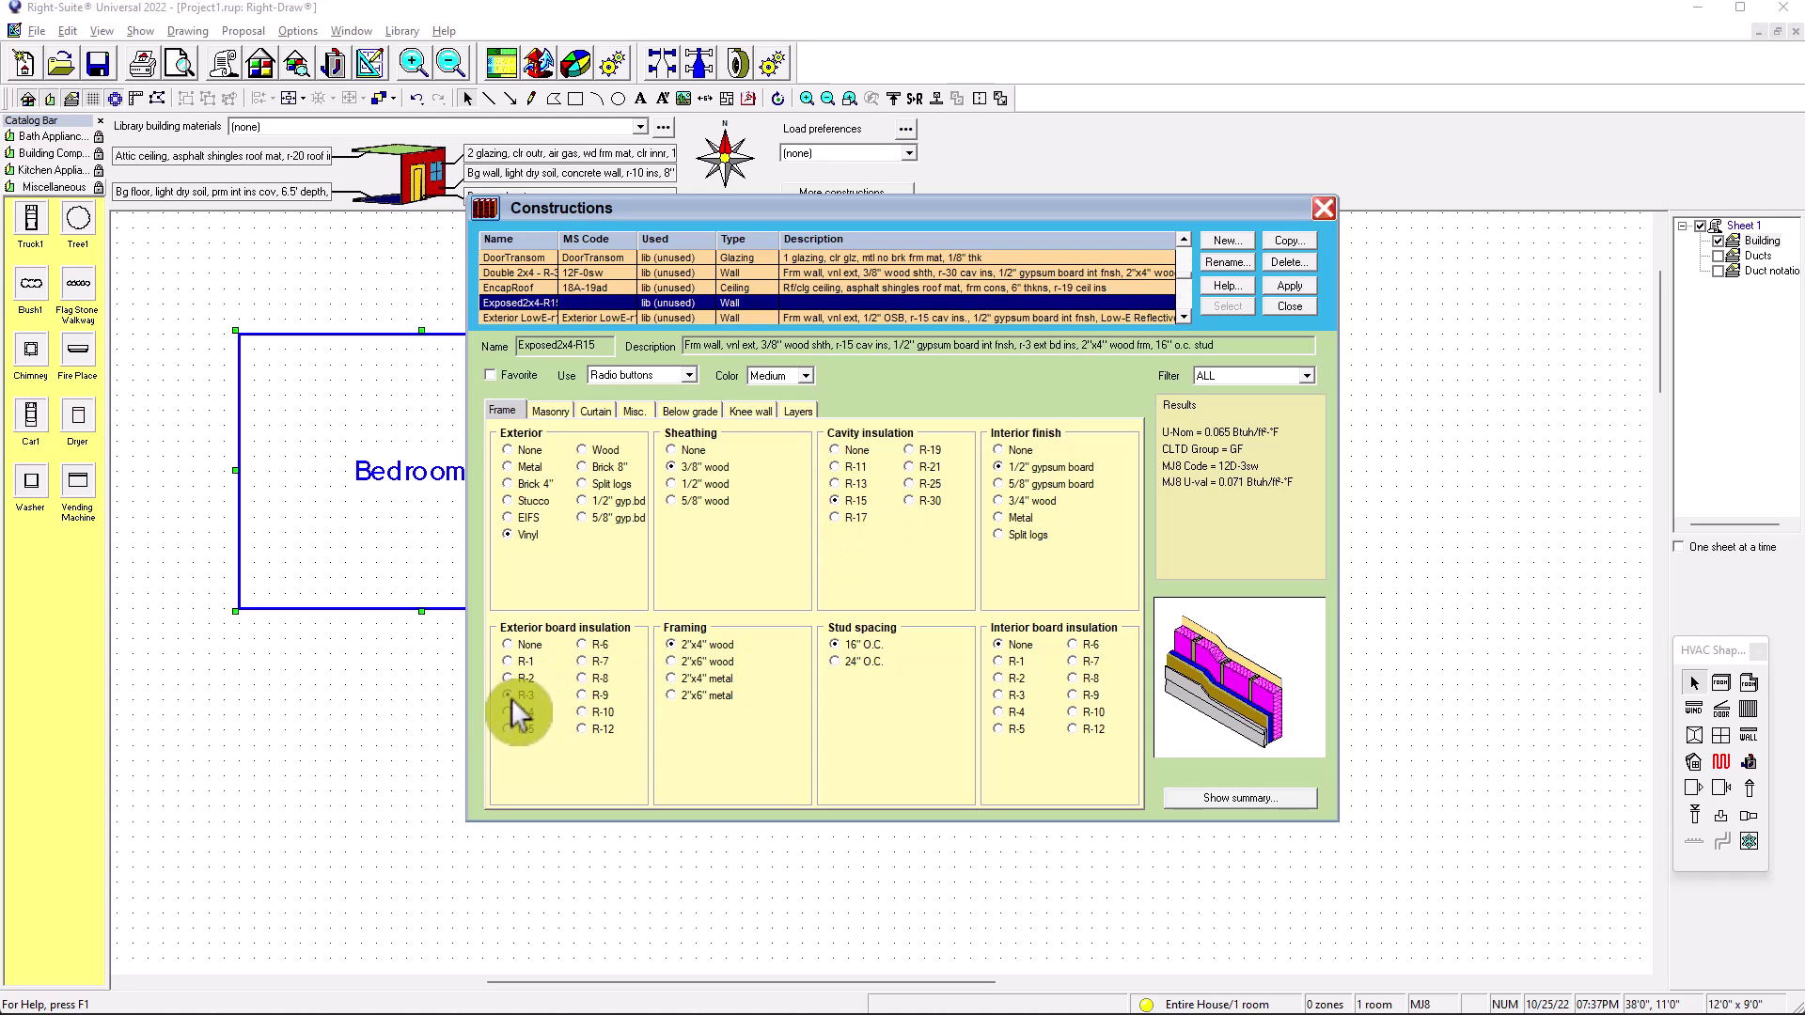
click(509, 645)
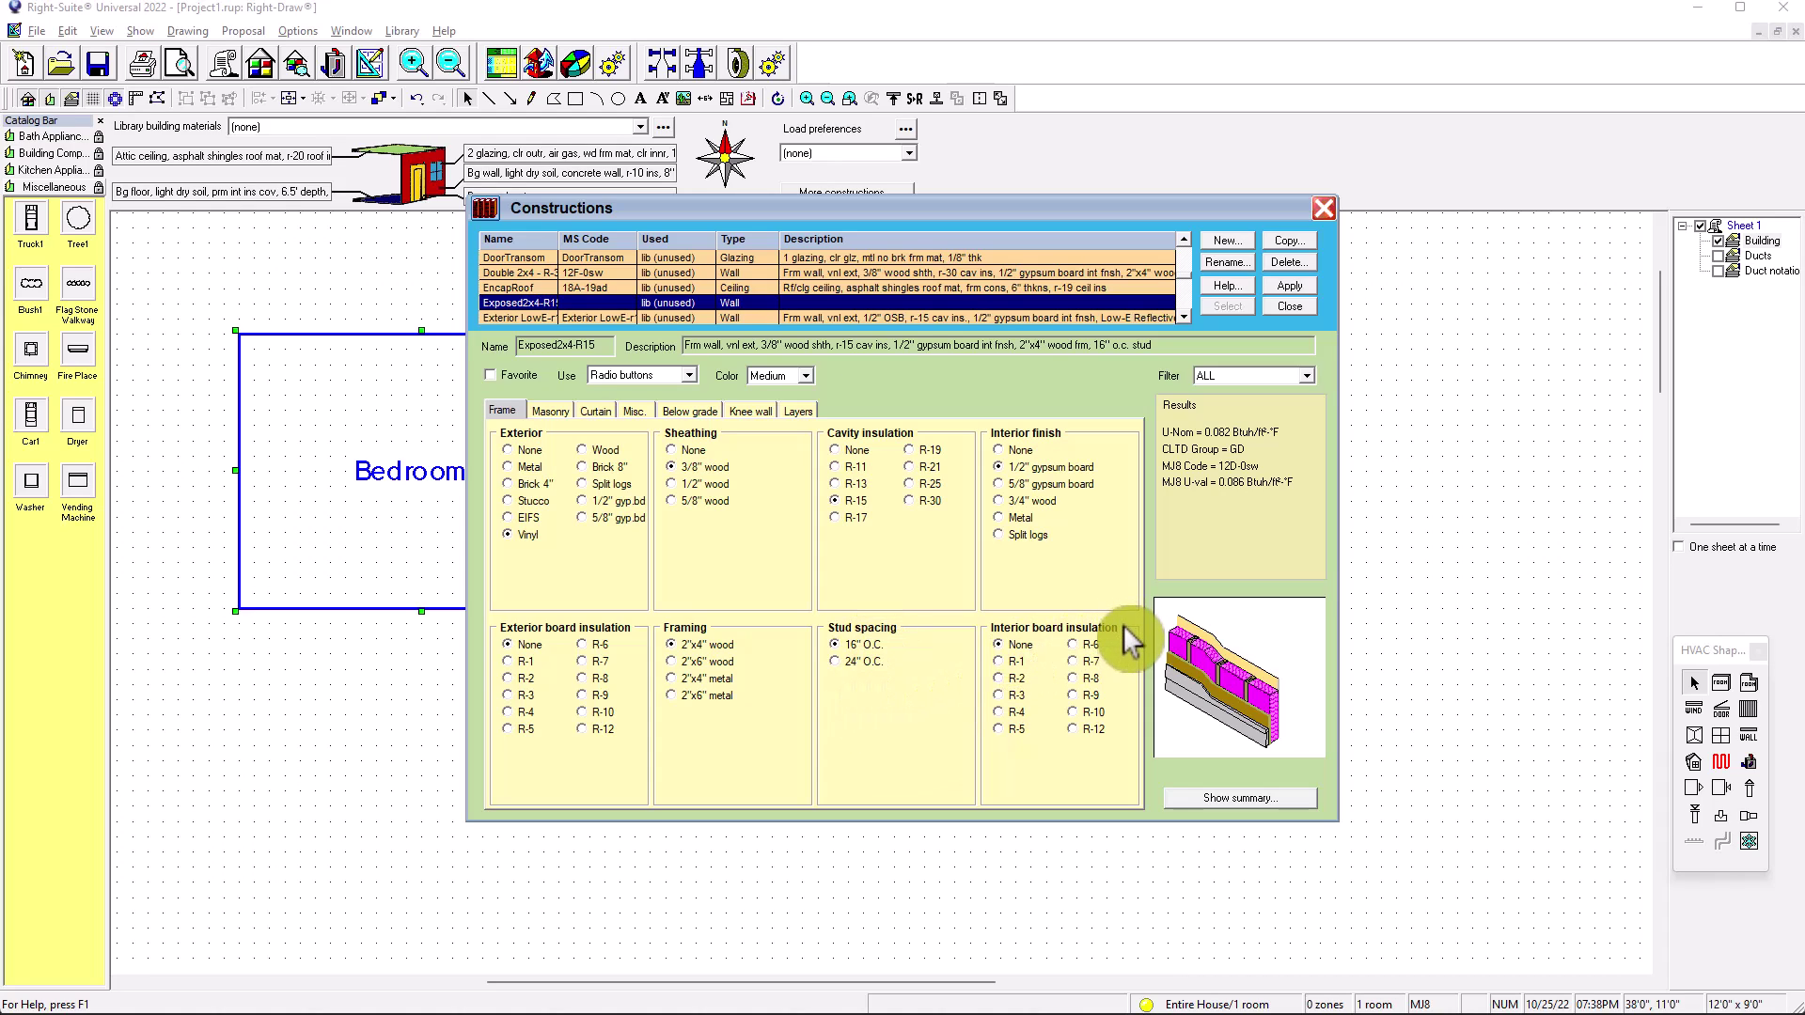
click(998, 695)
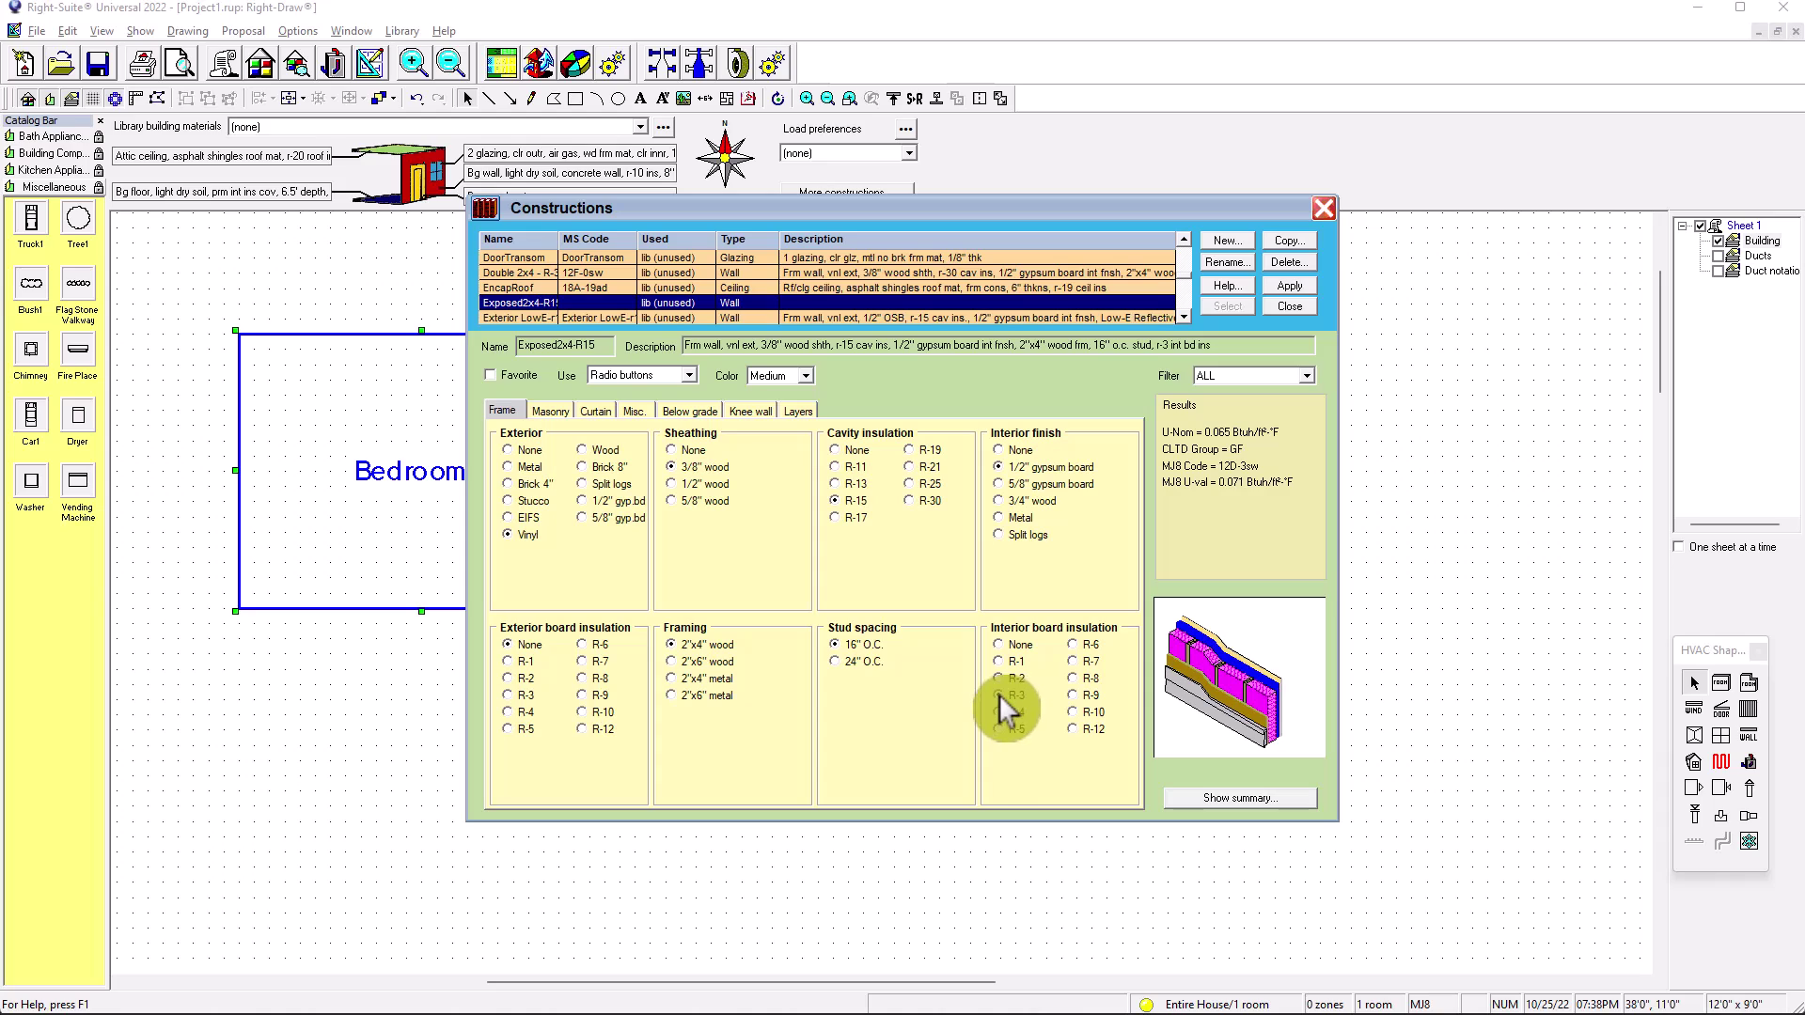
click(1000, 645)
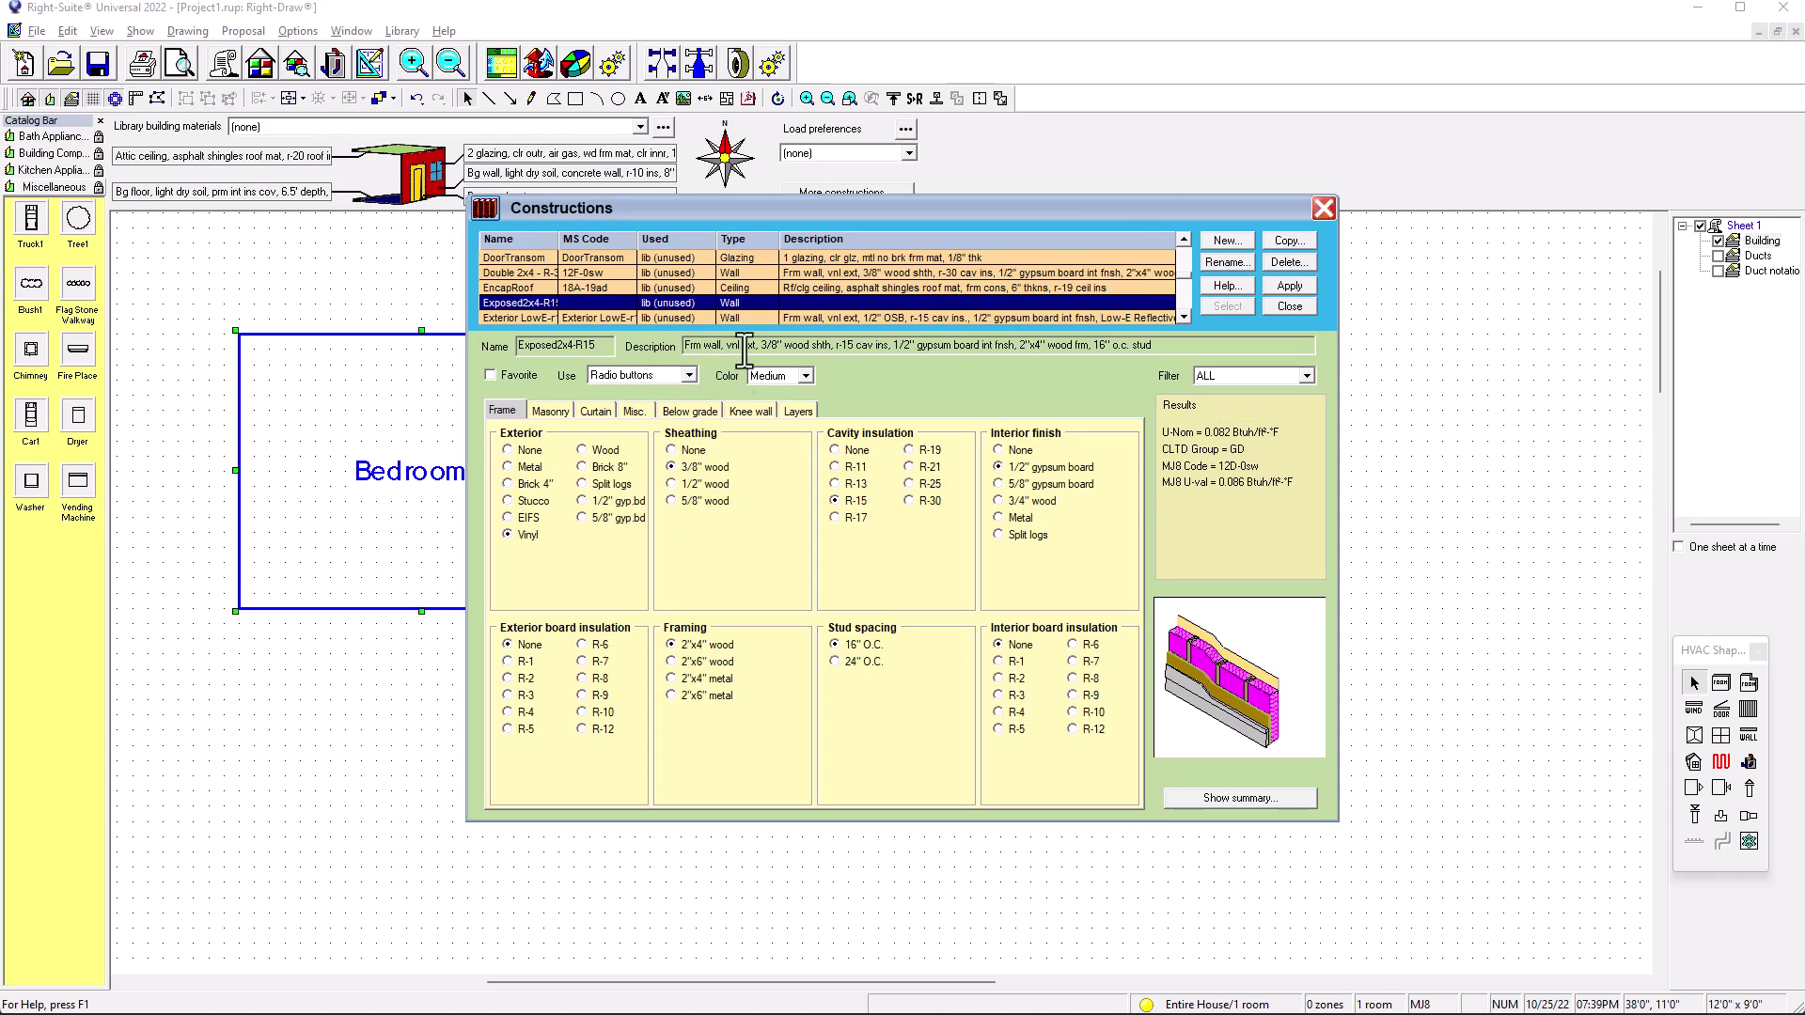
Apply the Exposed2x4-R15 edits, widen the Name column, and mark it as a Favorite.
click(1291, 284)
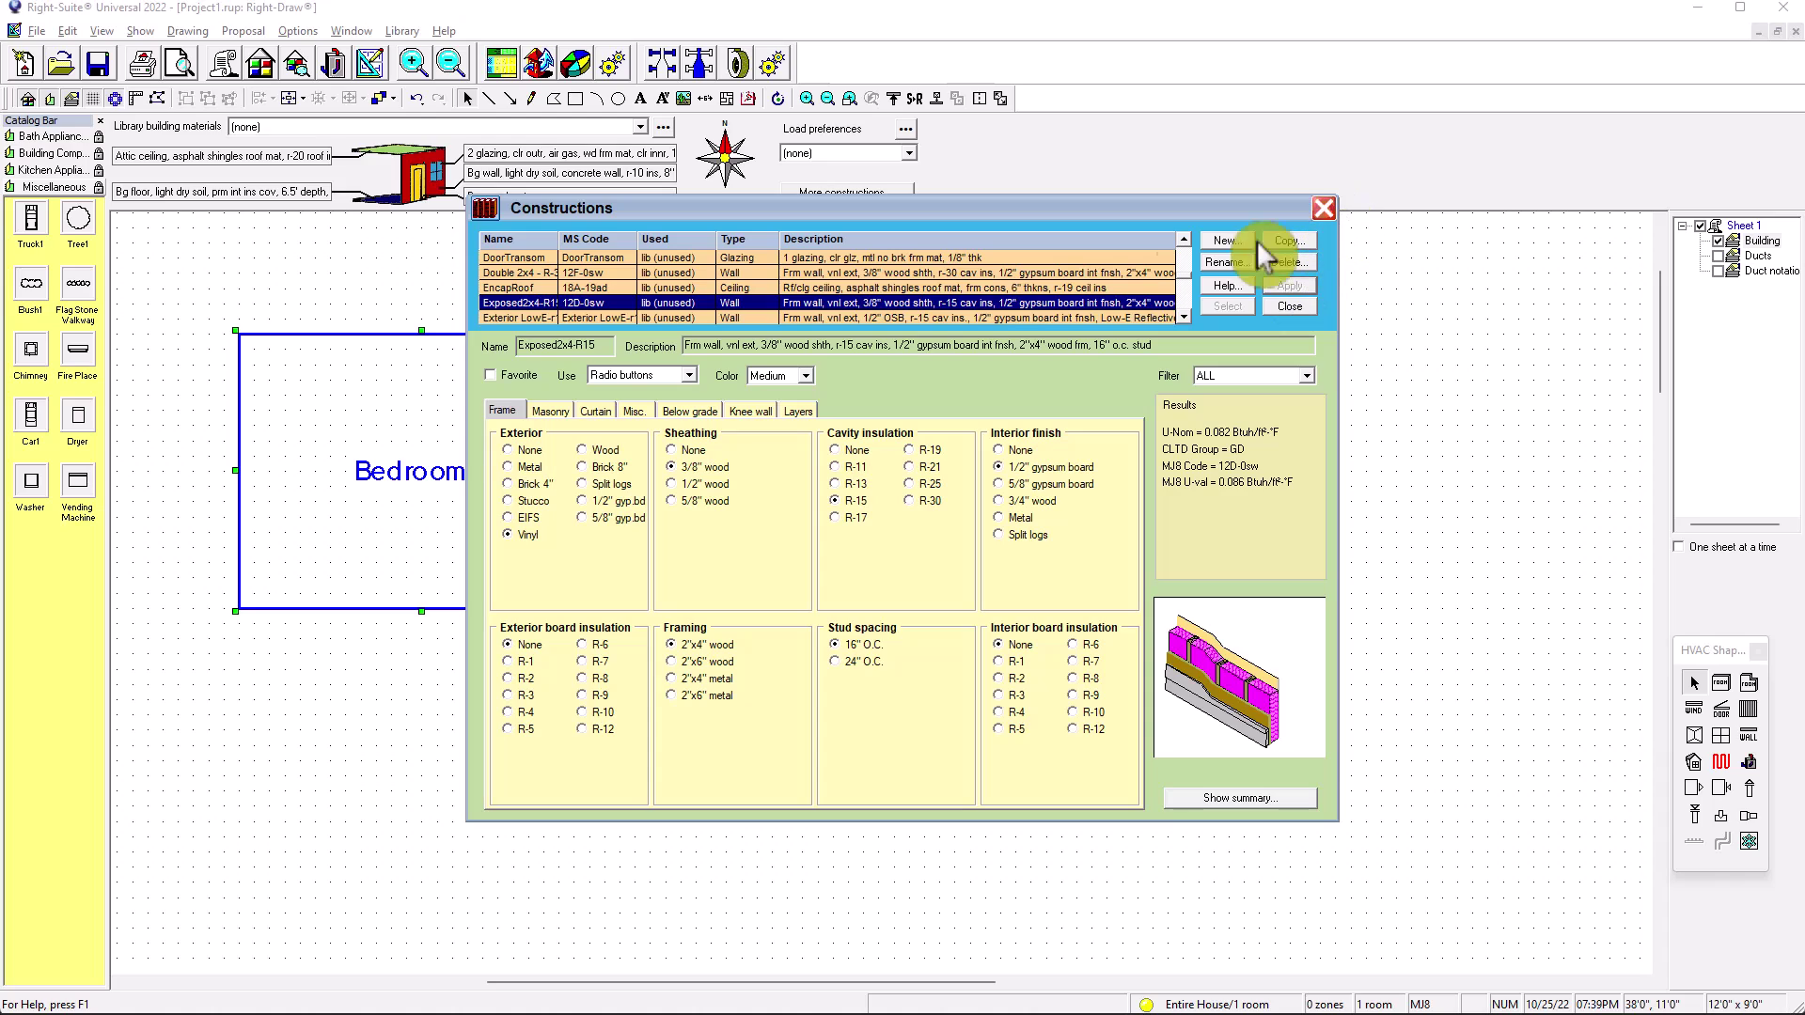
double_click(562, 237)
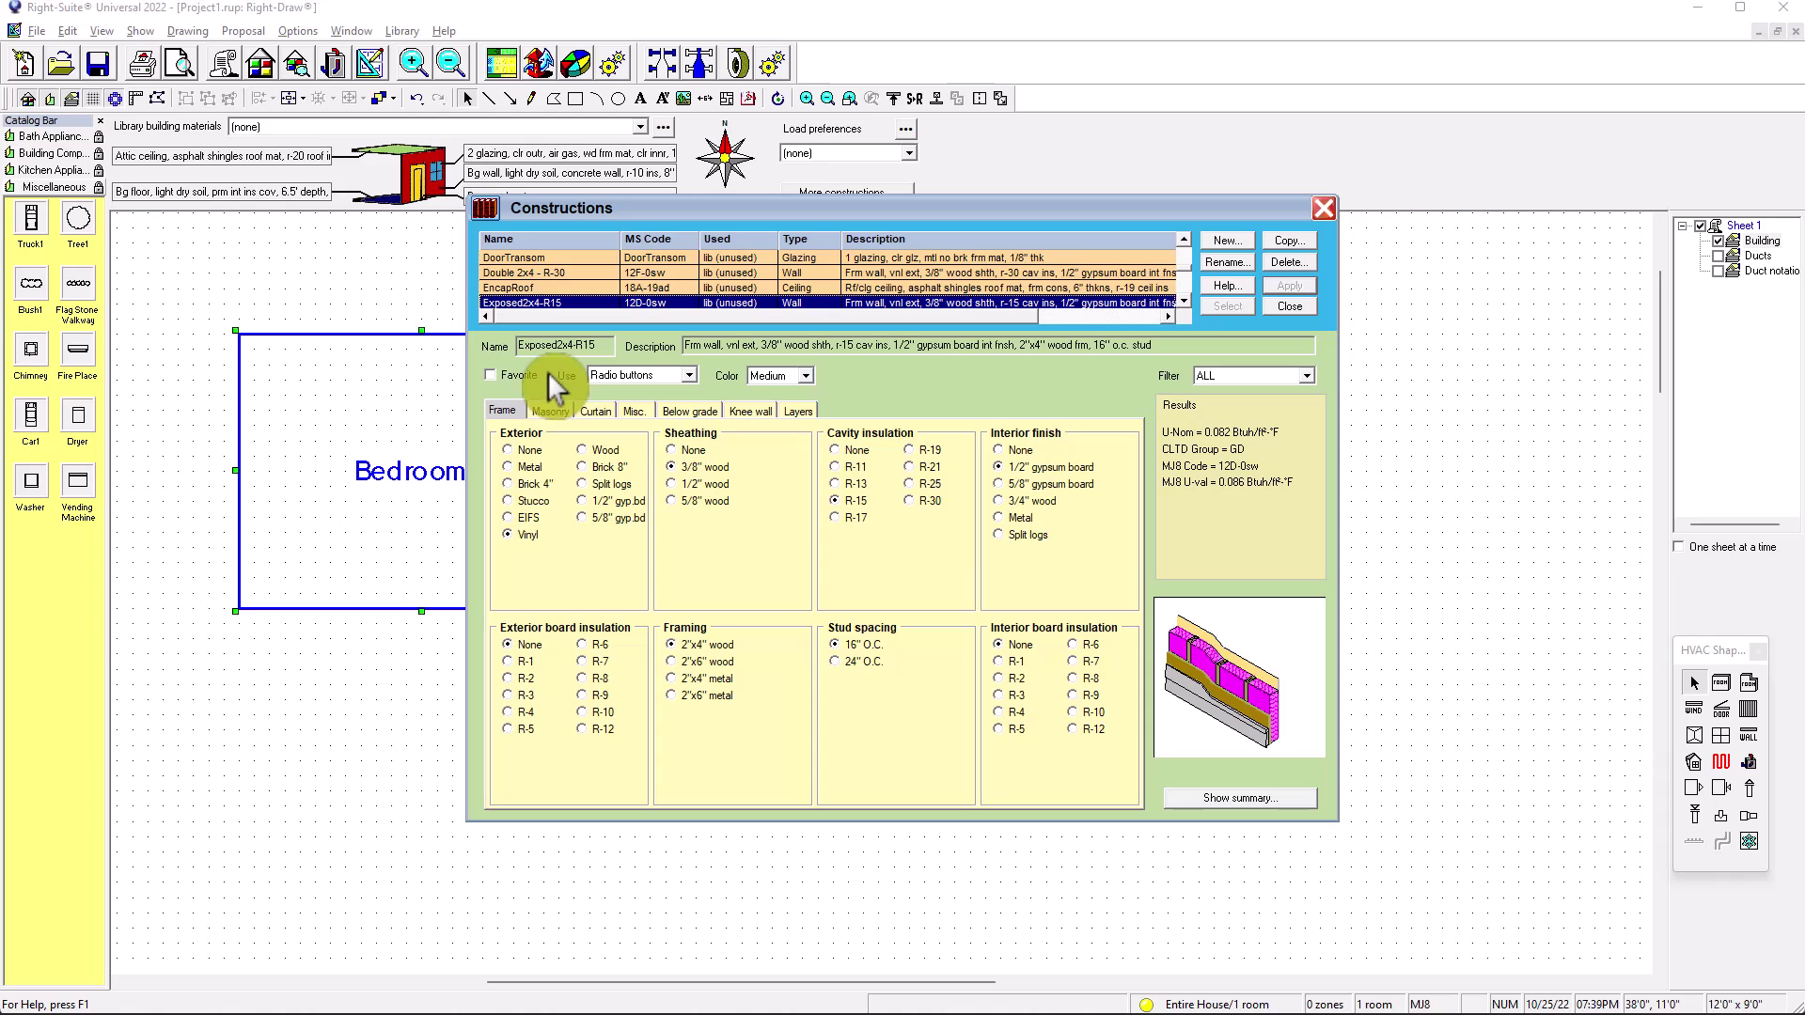
click(490, 375)
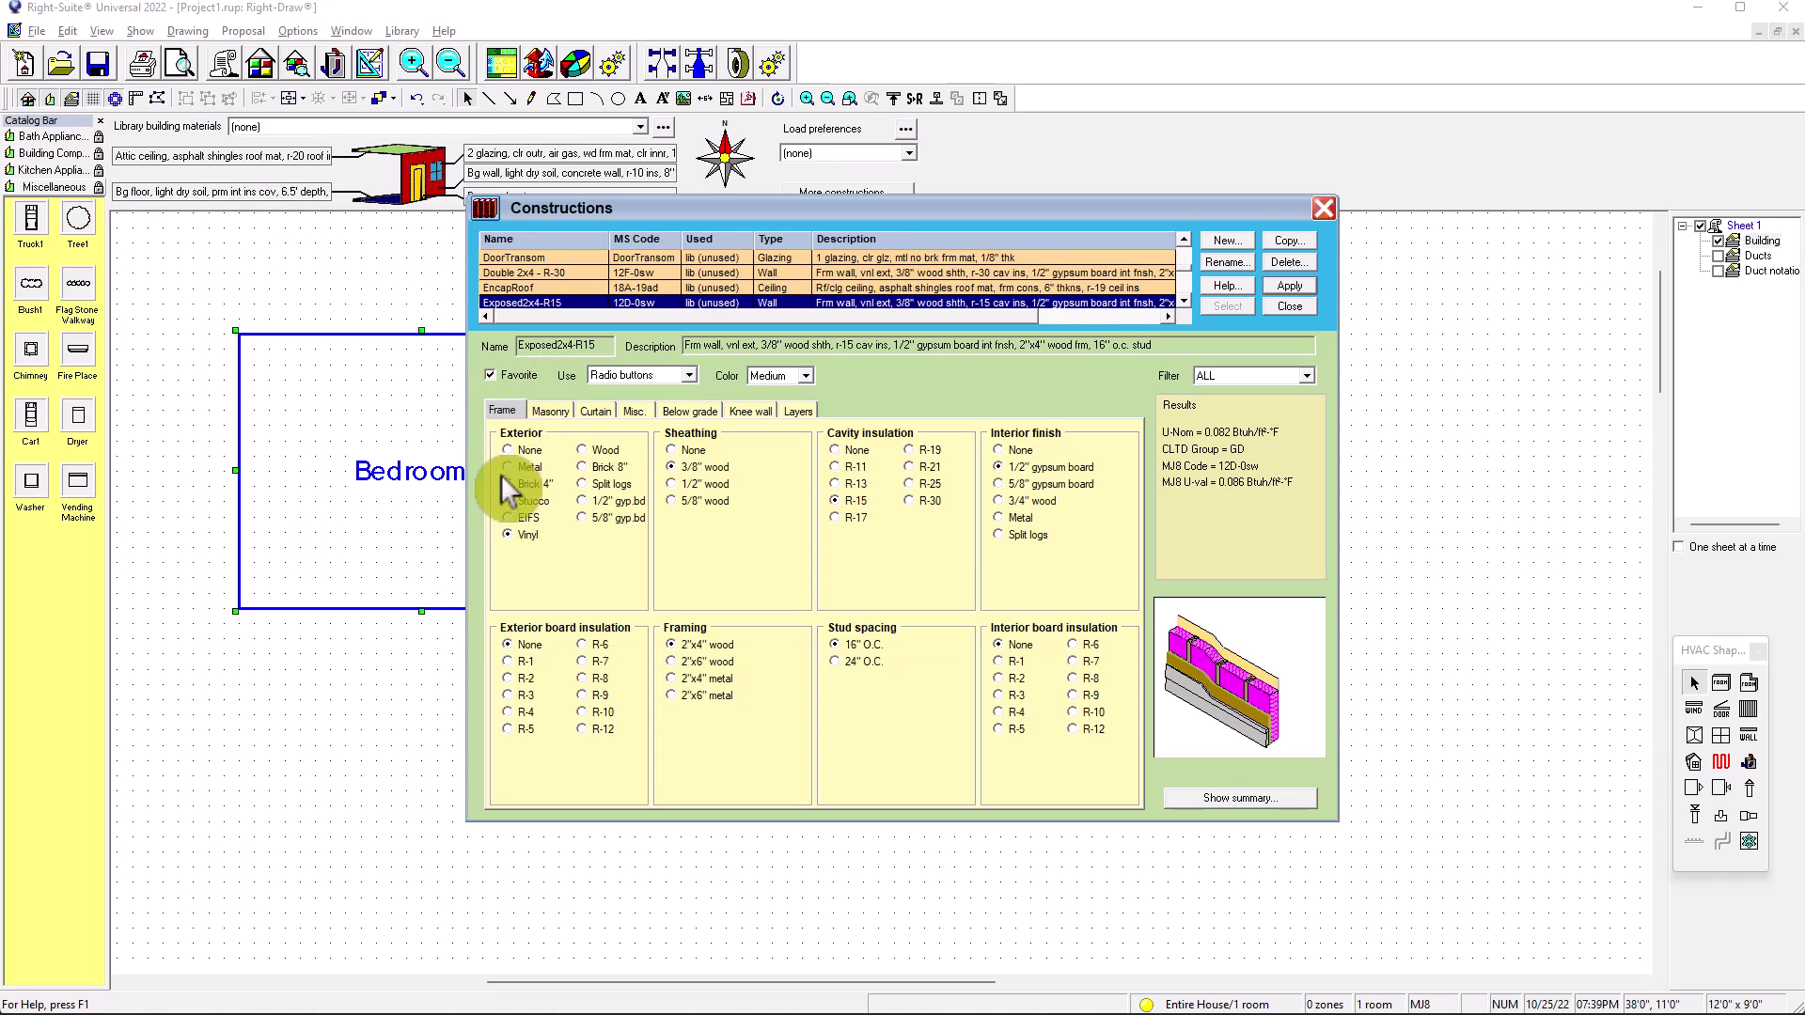
Filter the list to Favorites, then back to ALL, and confirm saving the changes.
click(1307, 375)
click(1245, 404)
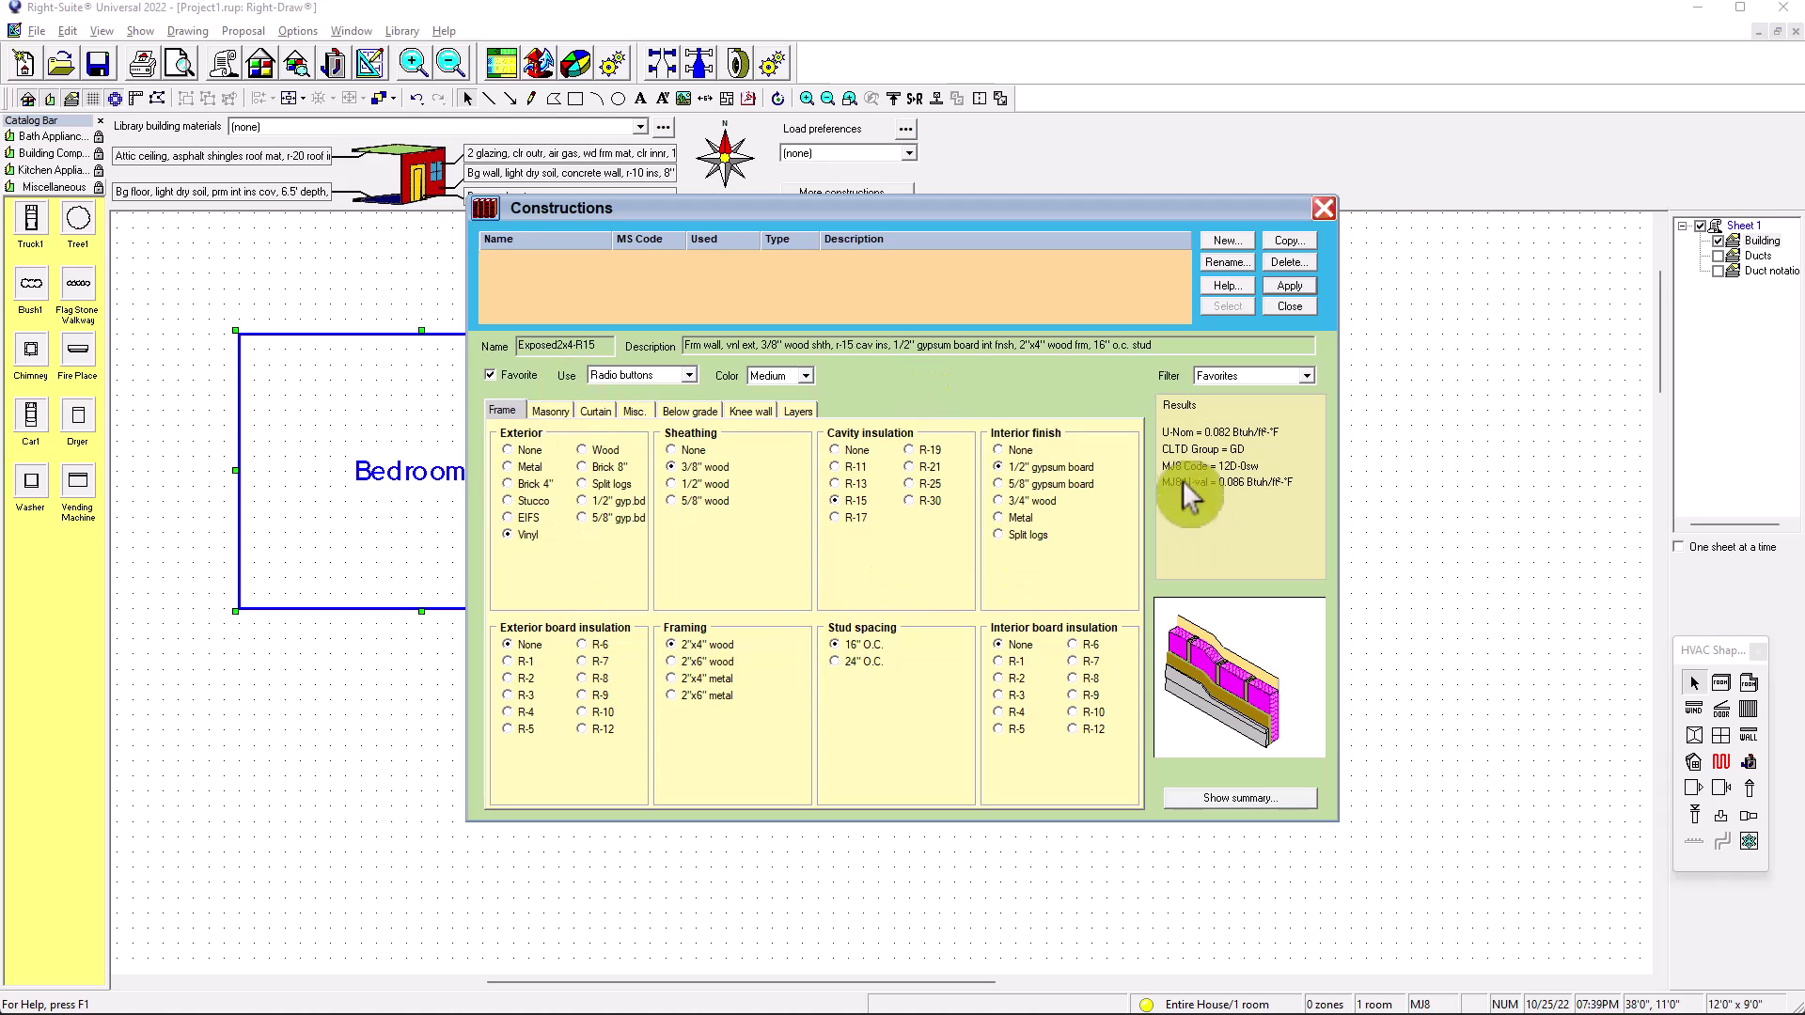
click(1307, 375)
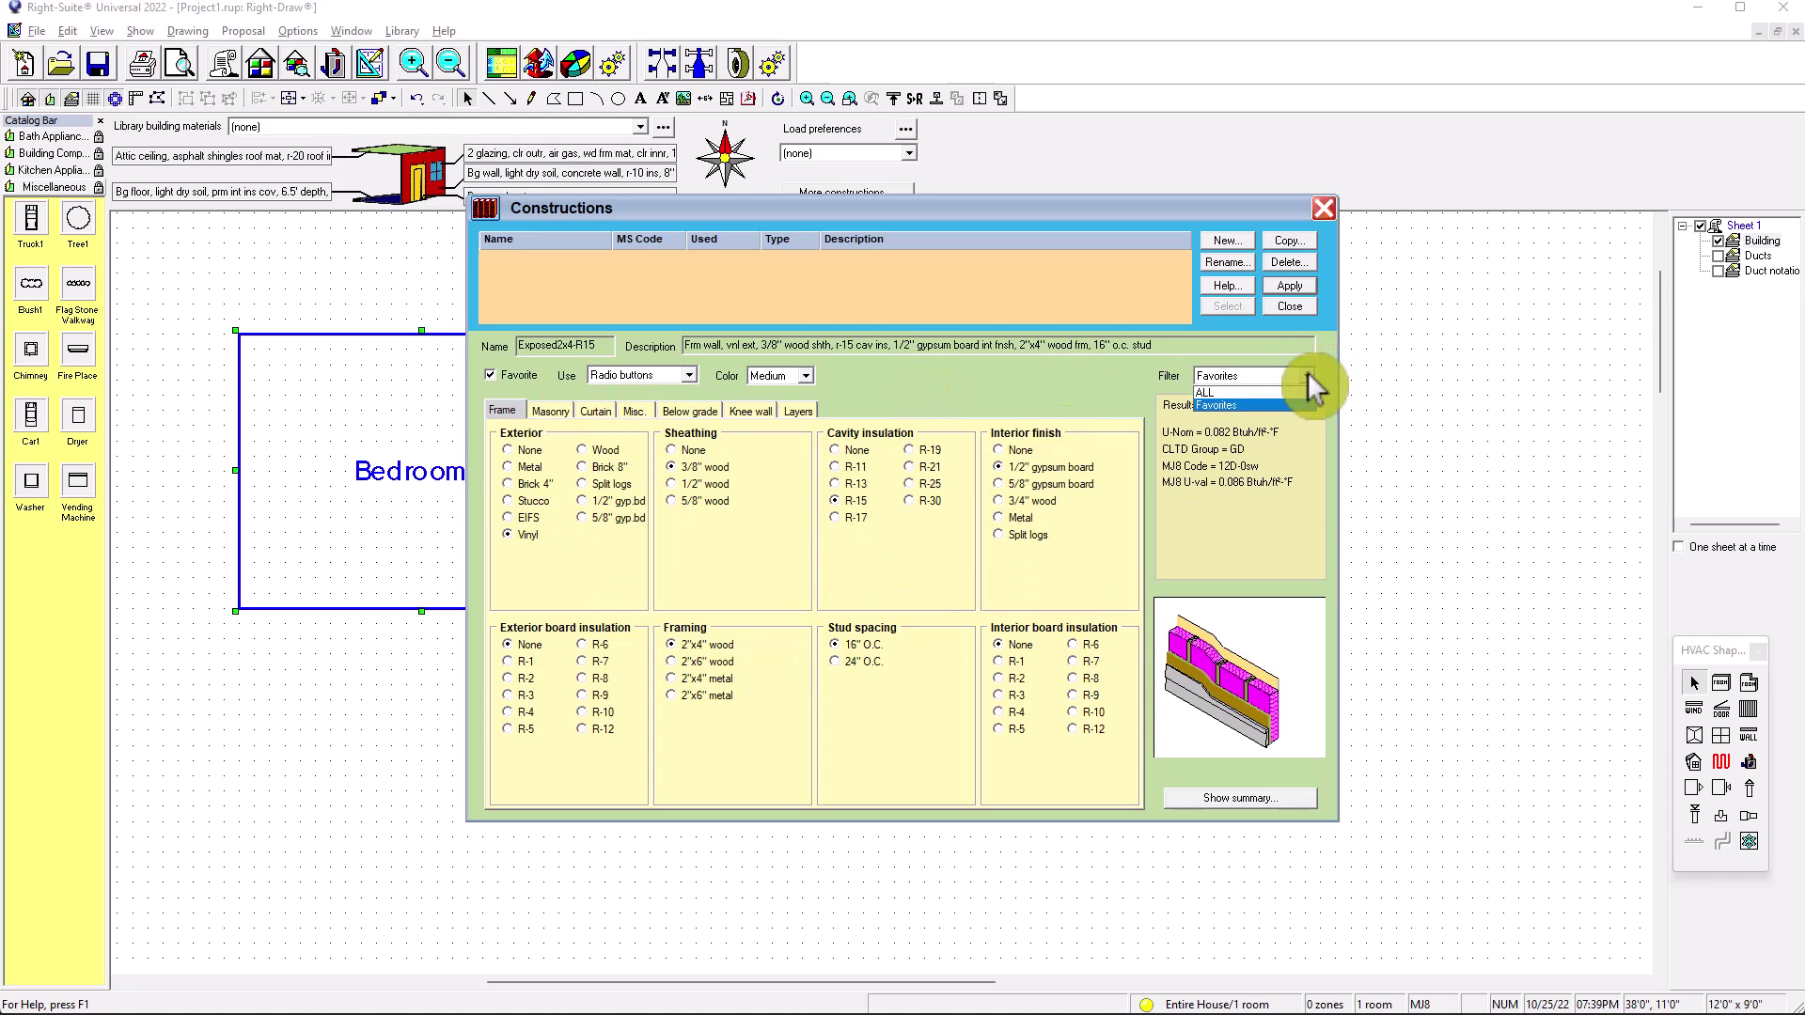
click(1226, 395)
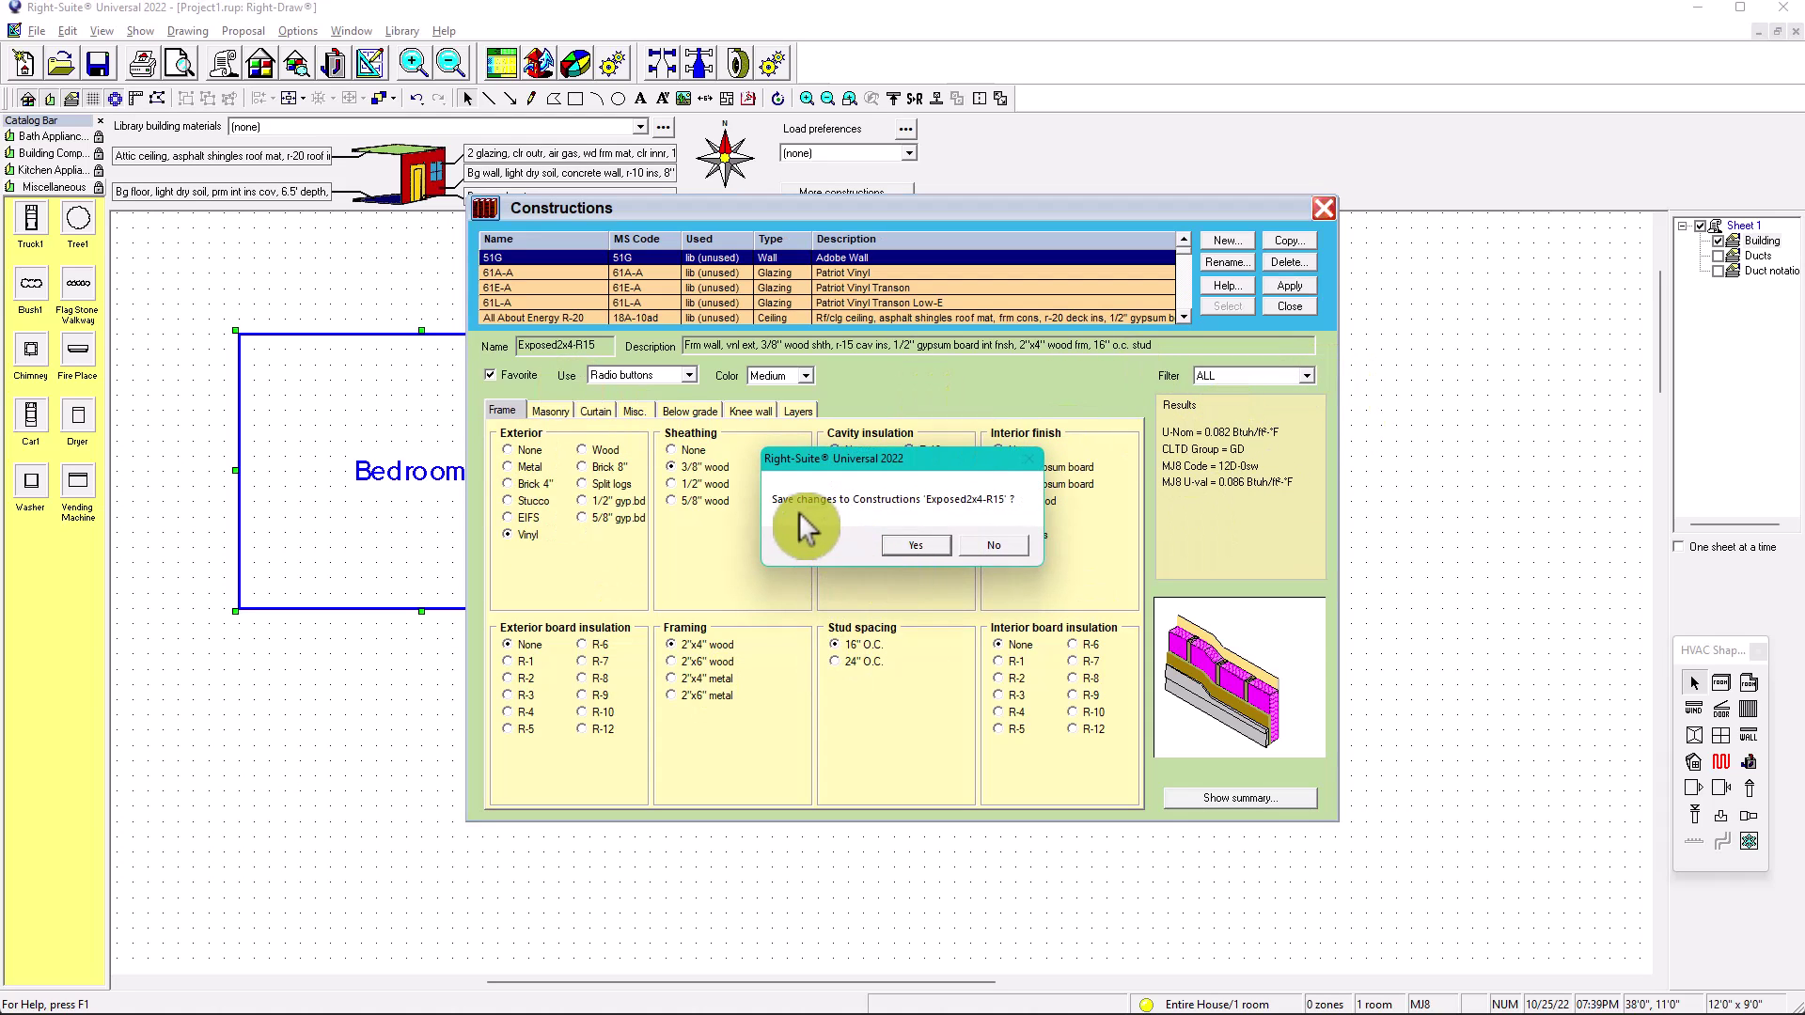
click(916, 543)
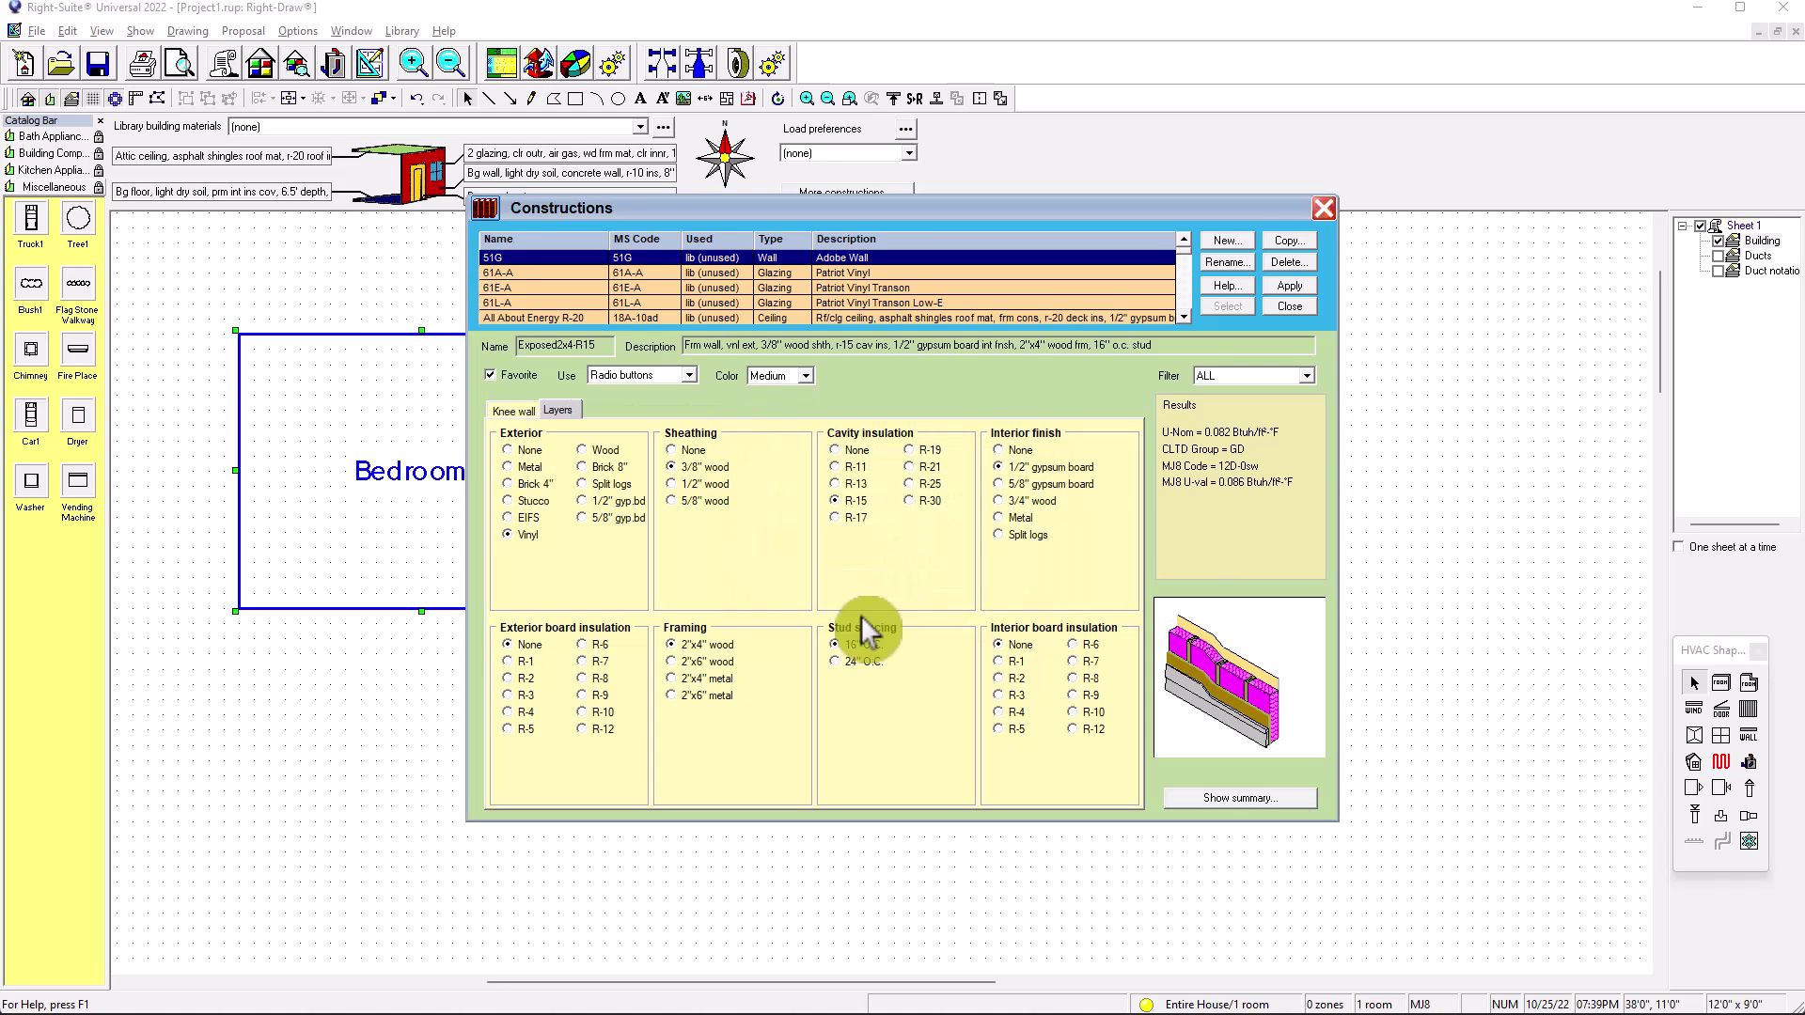
Close the library, move Bedroom 1 on the grid, and open its Wall properties.
click(1323, 209)
drag(557, 470, 730, 564)
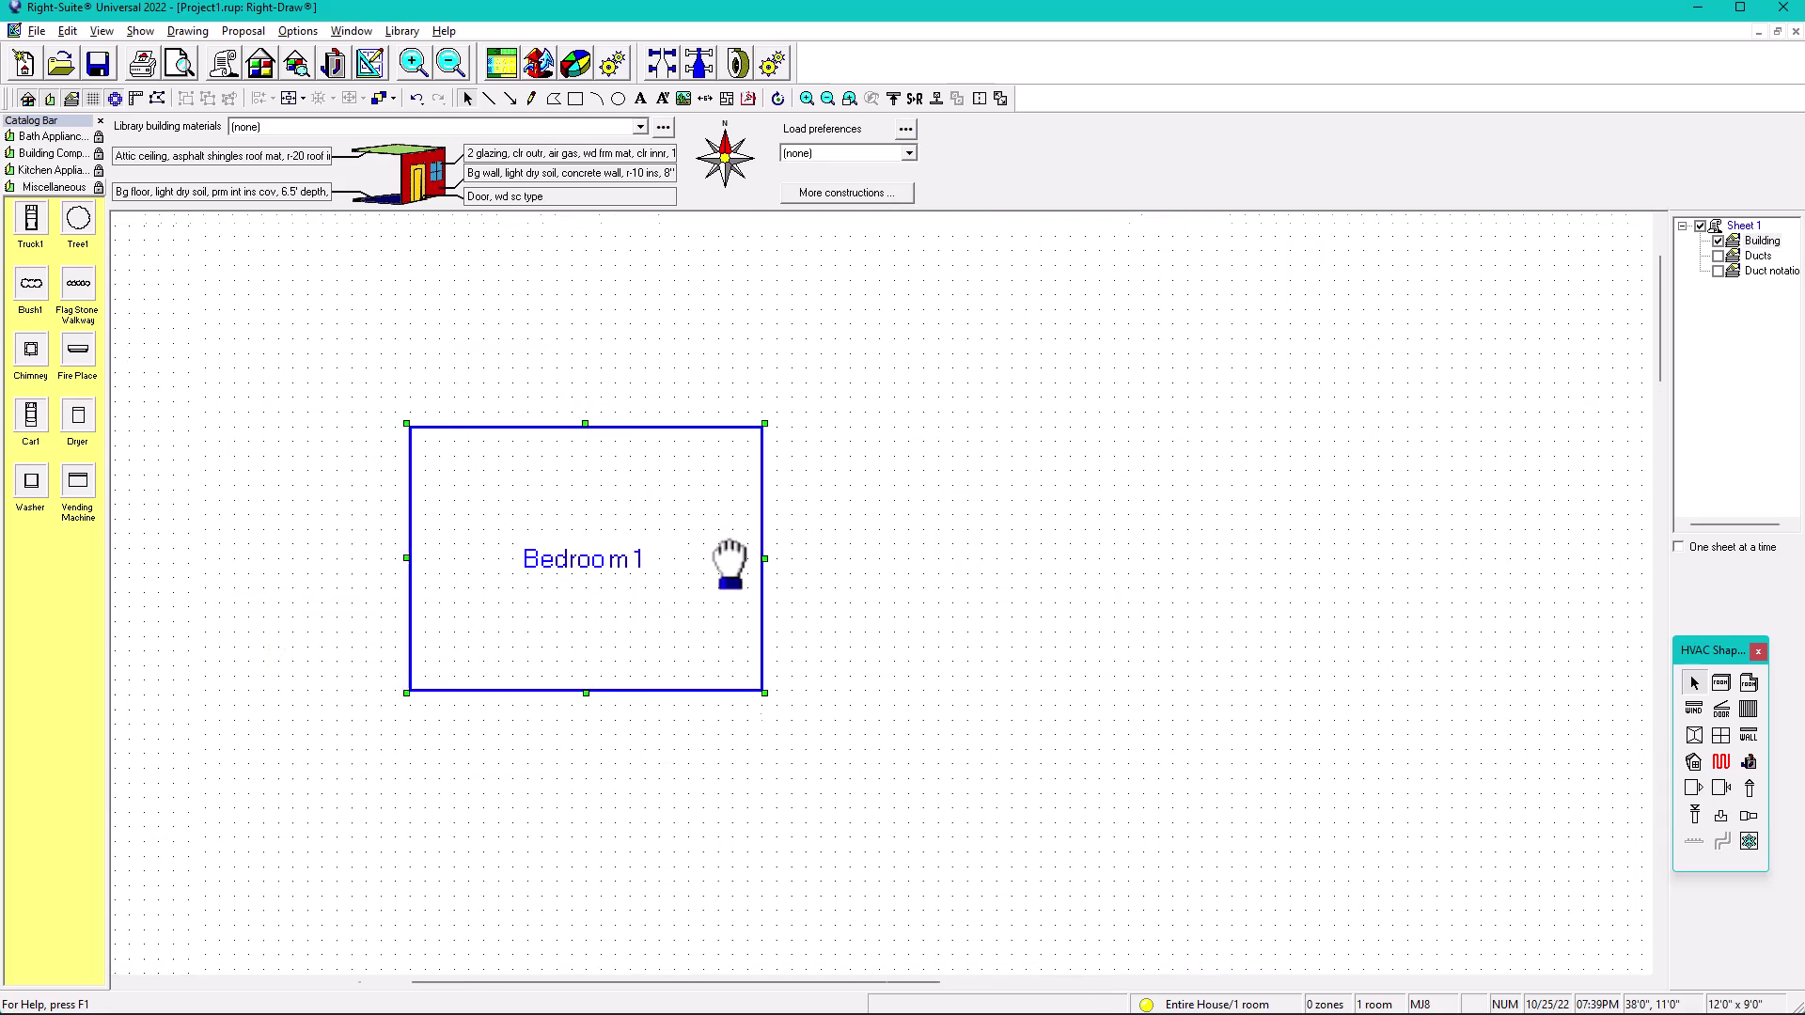
scroll(959, 476, up, 2)
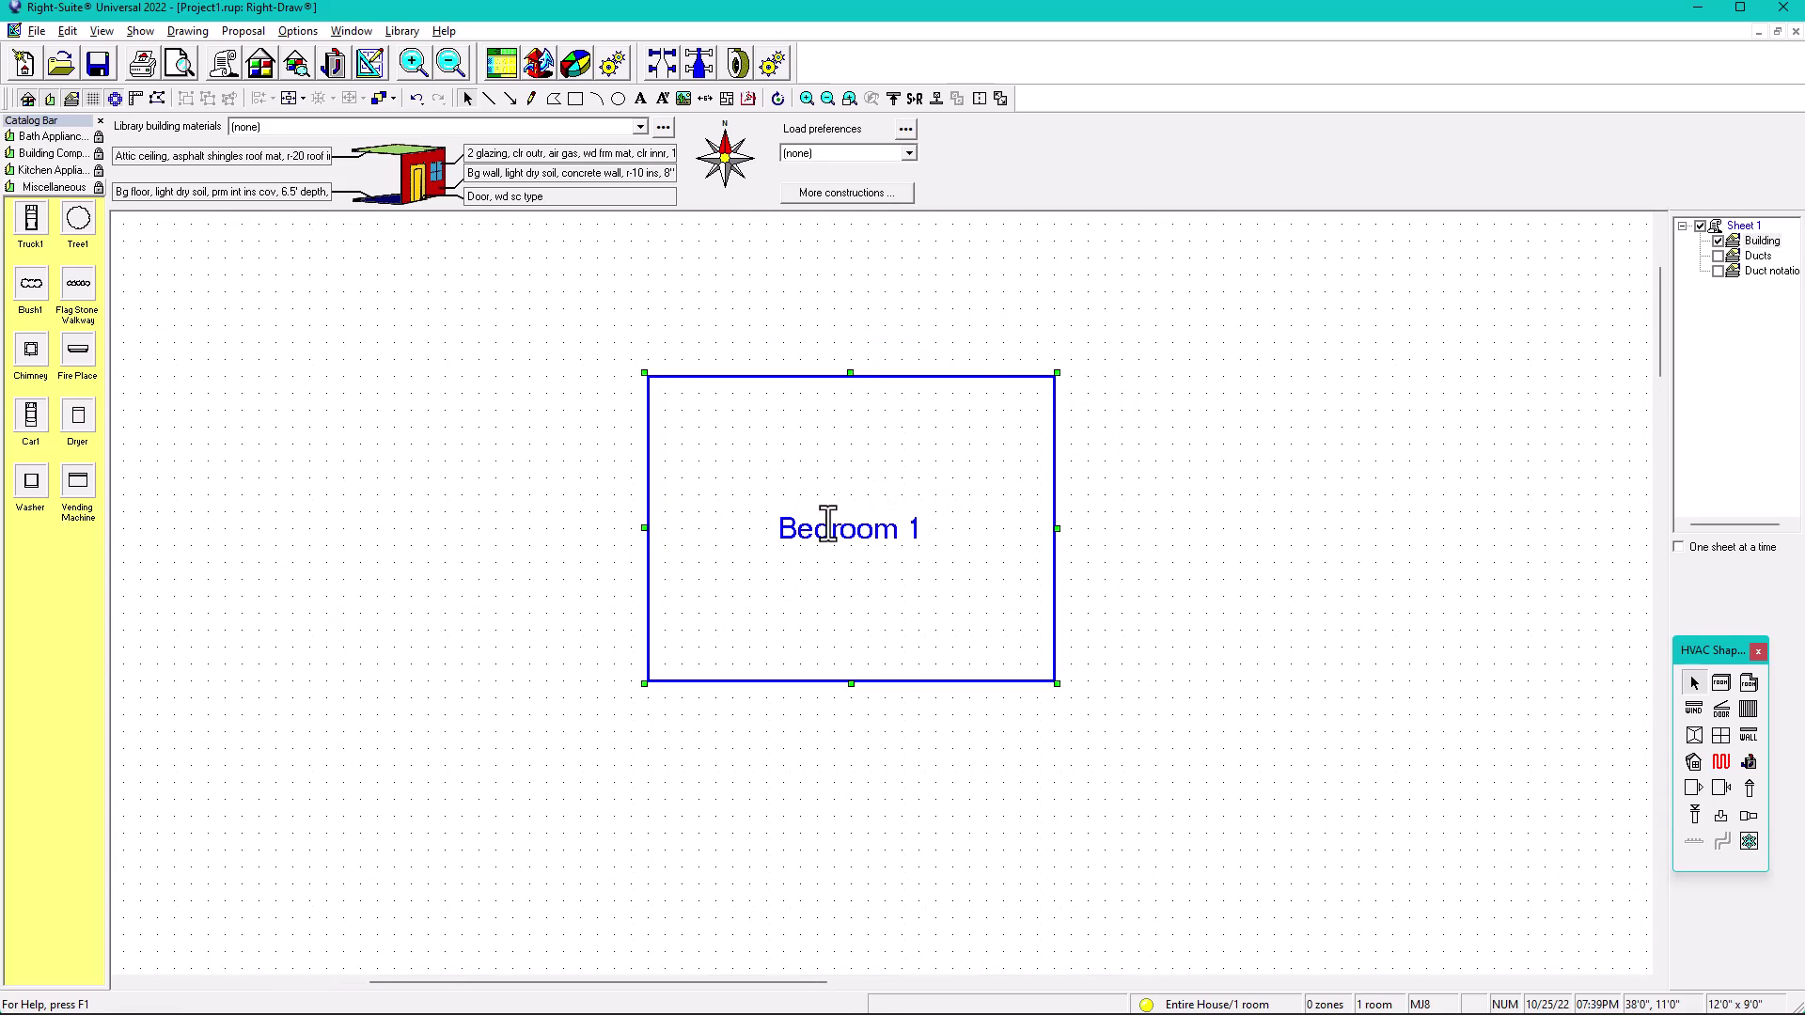
double_click(907, 475)
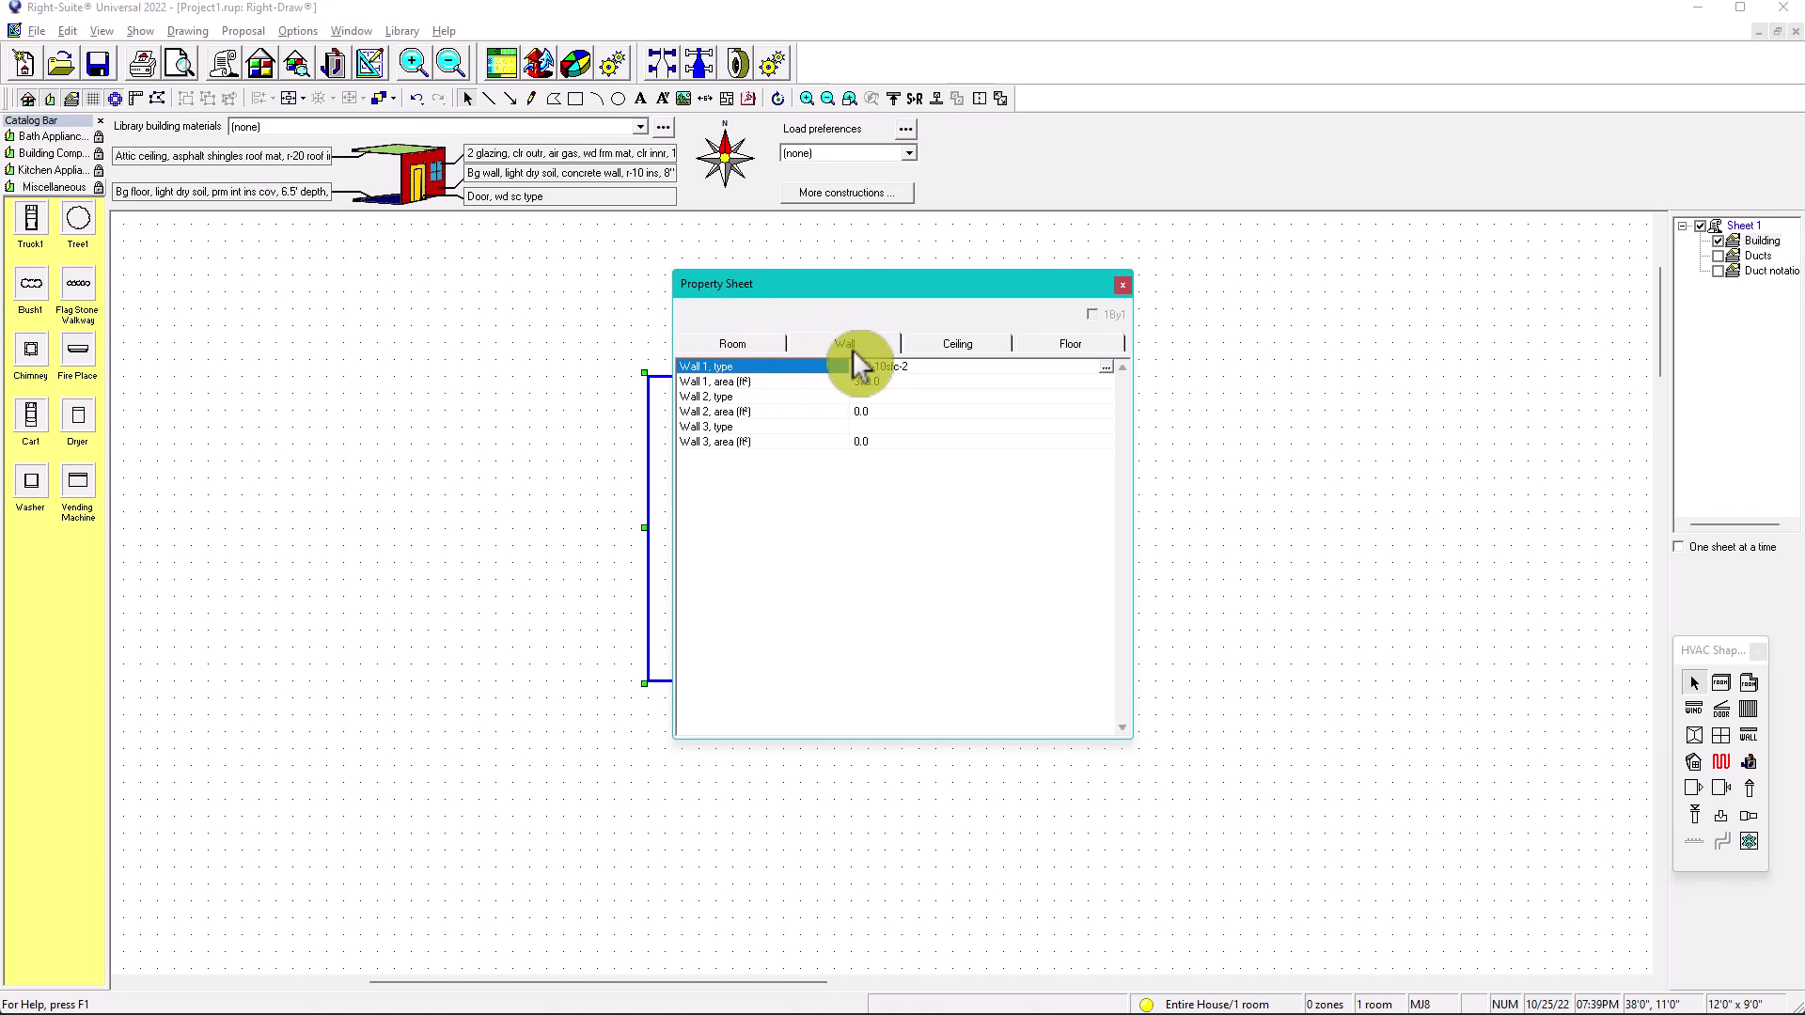
click(733, 343)
click(867, 346)
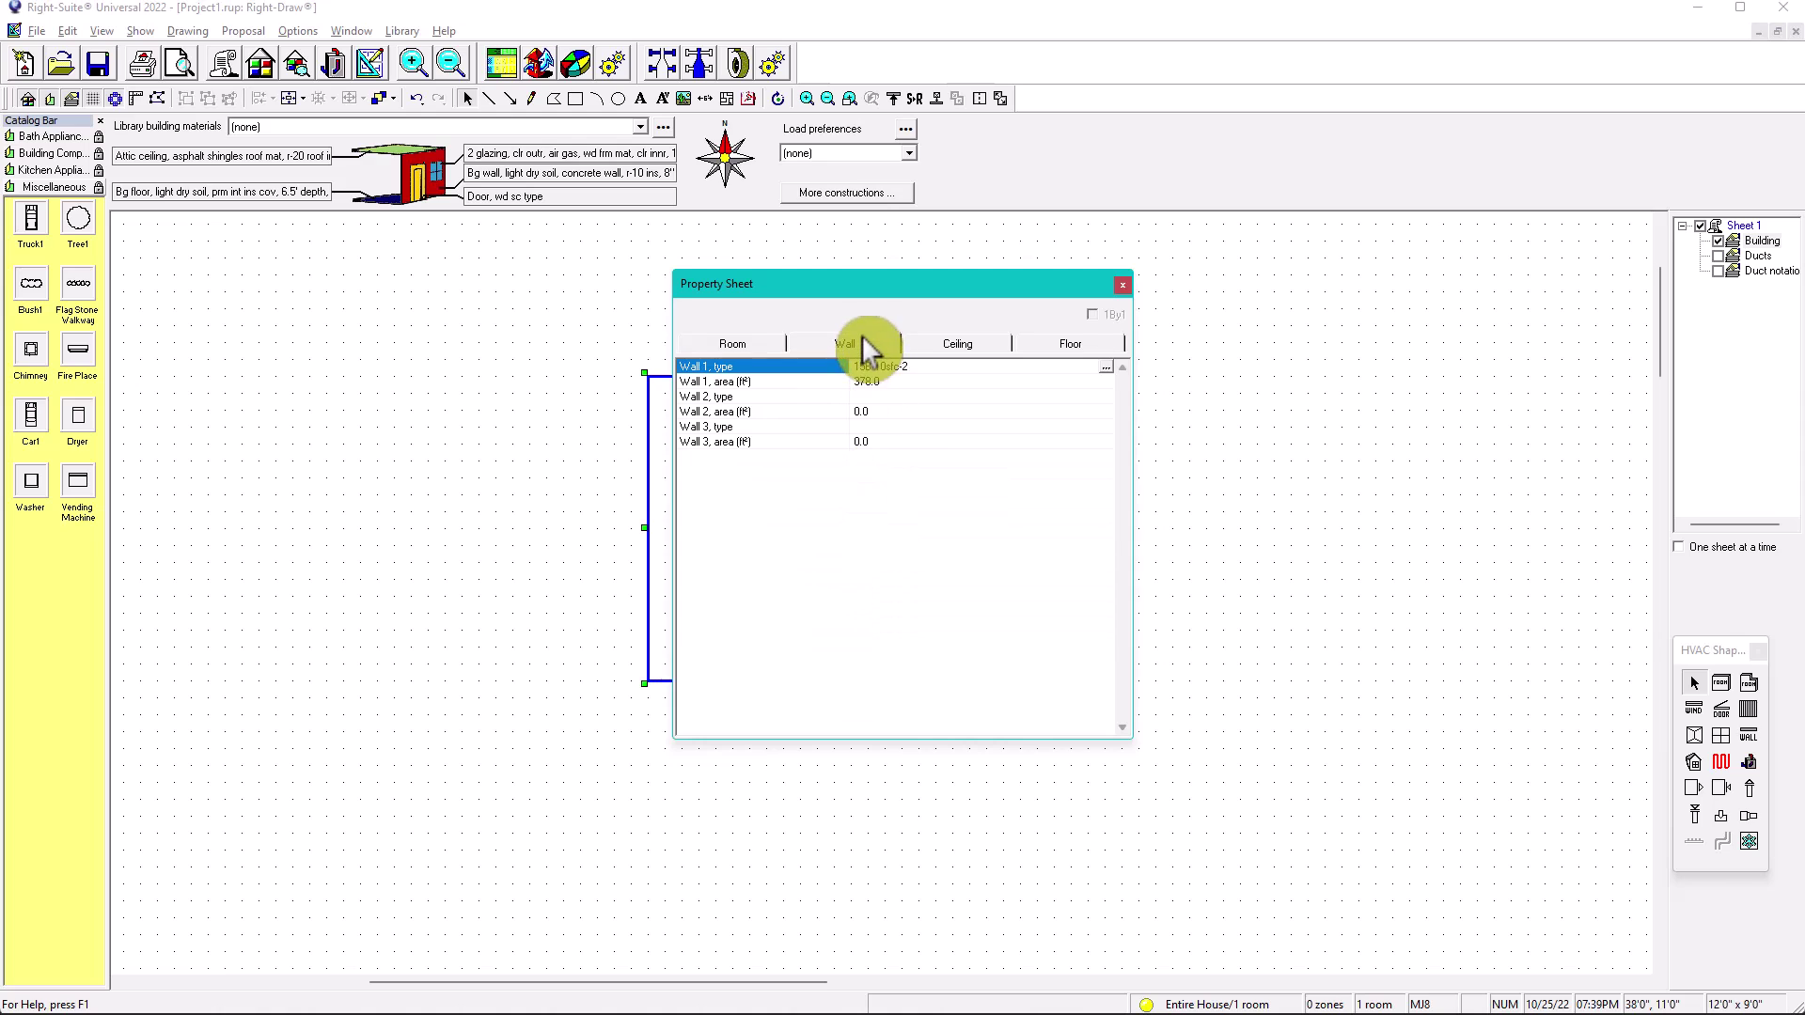
Assign Exposed2x4-R15 from the library to Wall 1, making its type 12D-0sw.
double_click(897, 368)
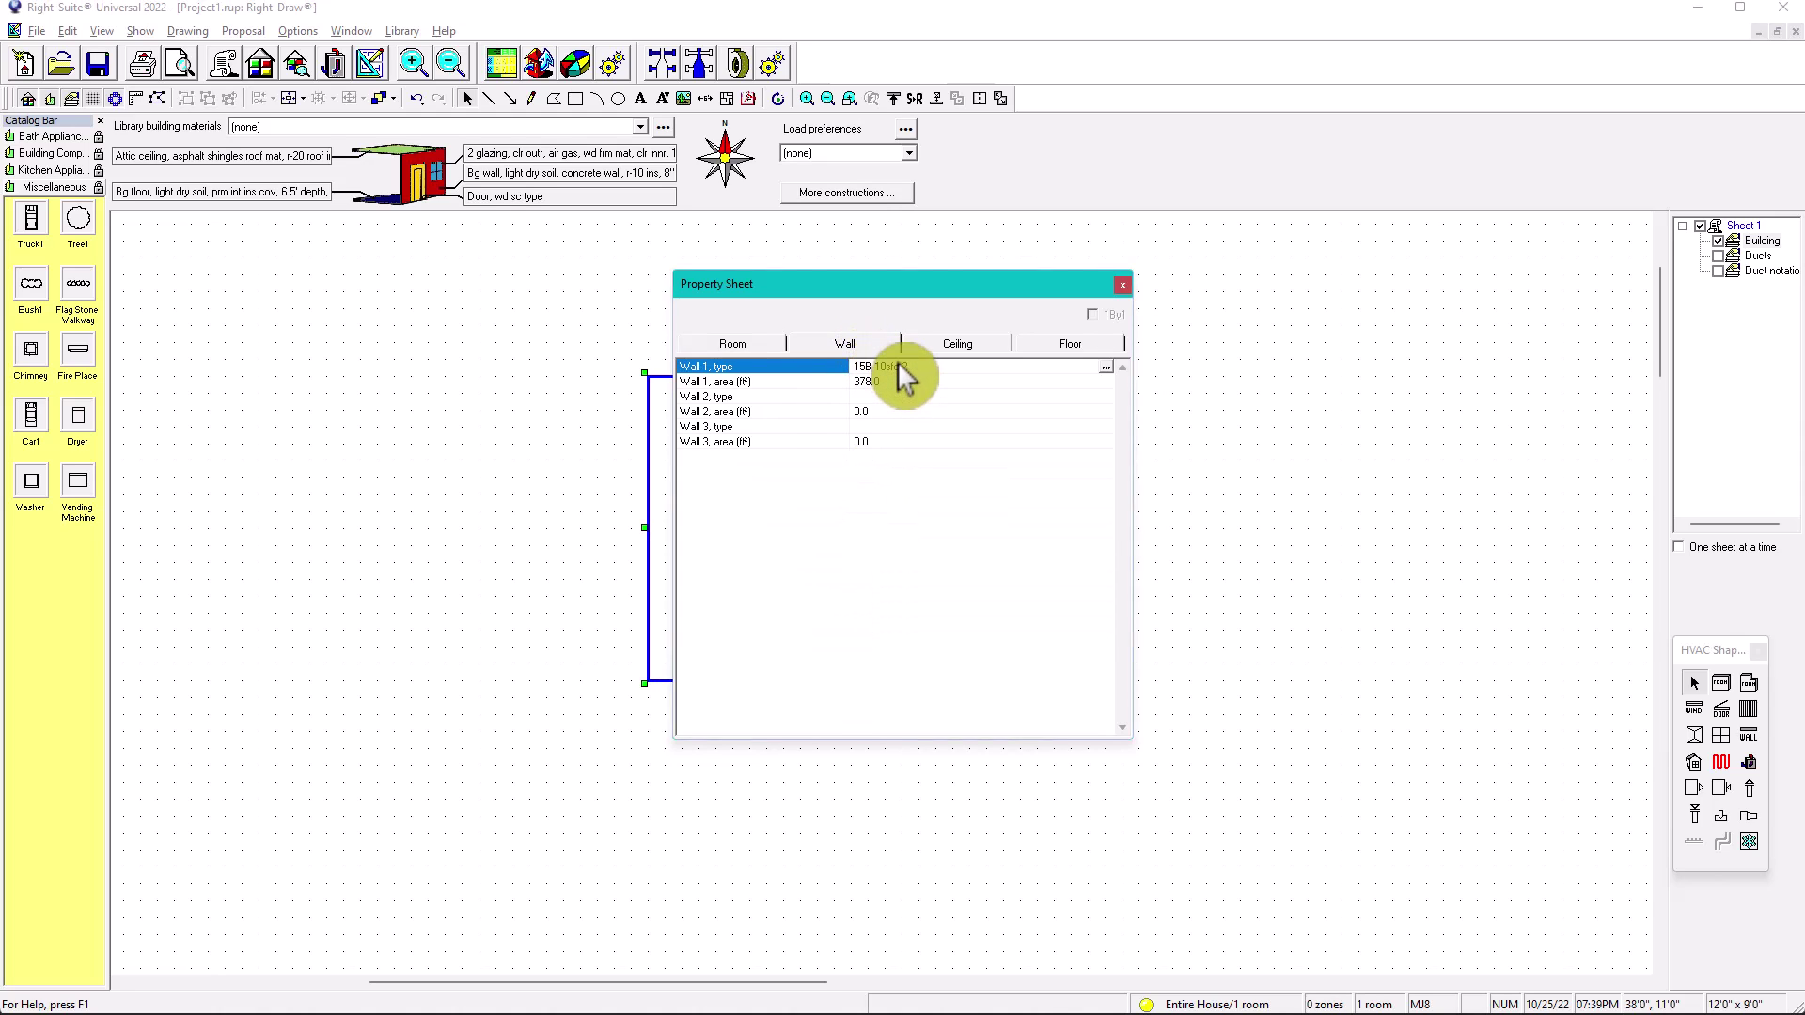
click(895, 266)
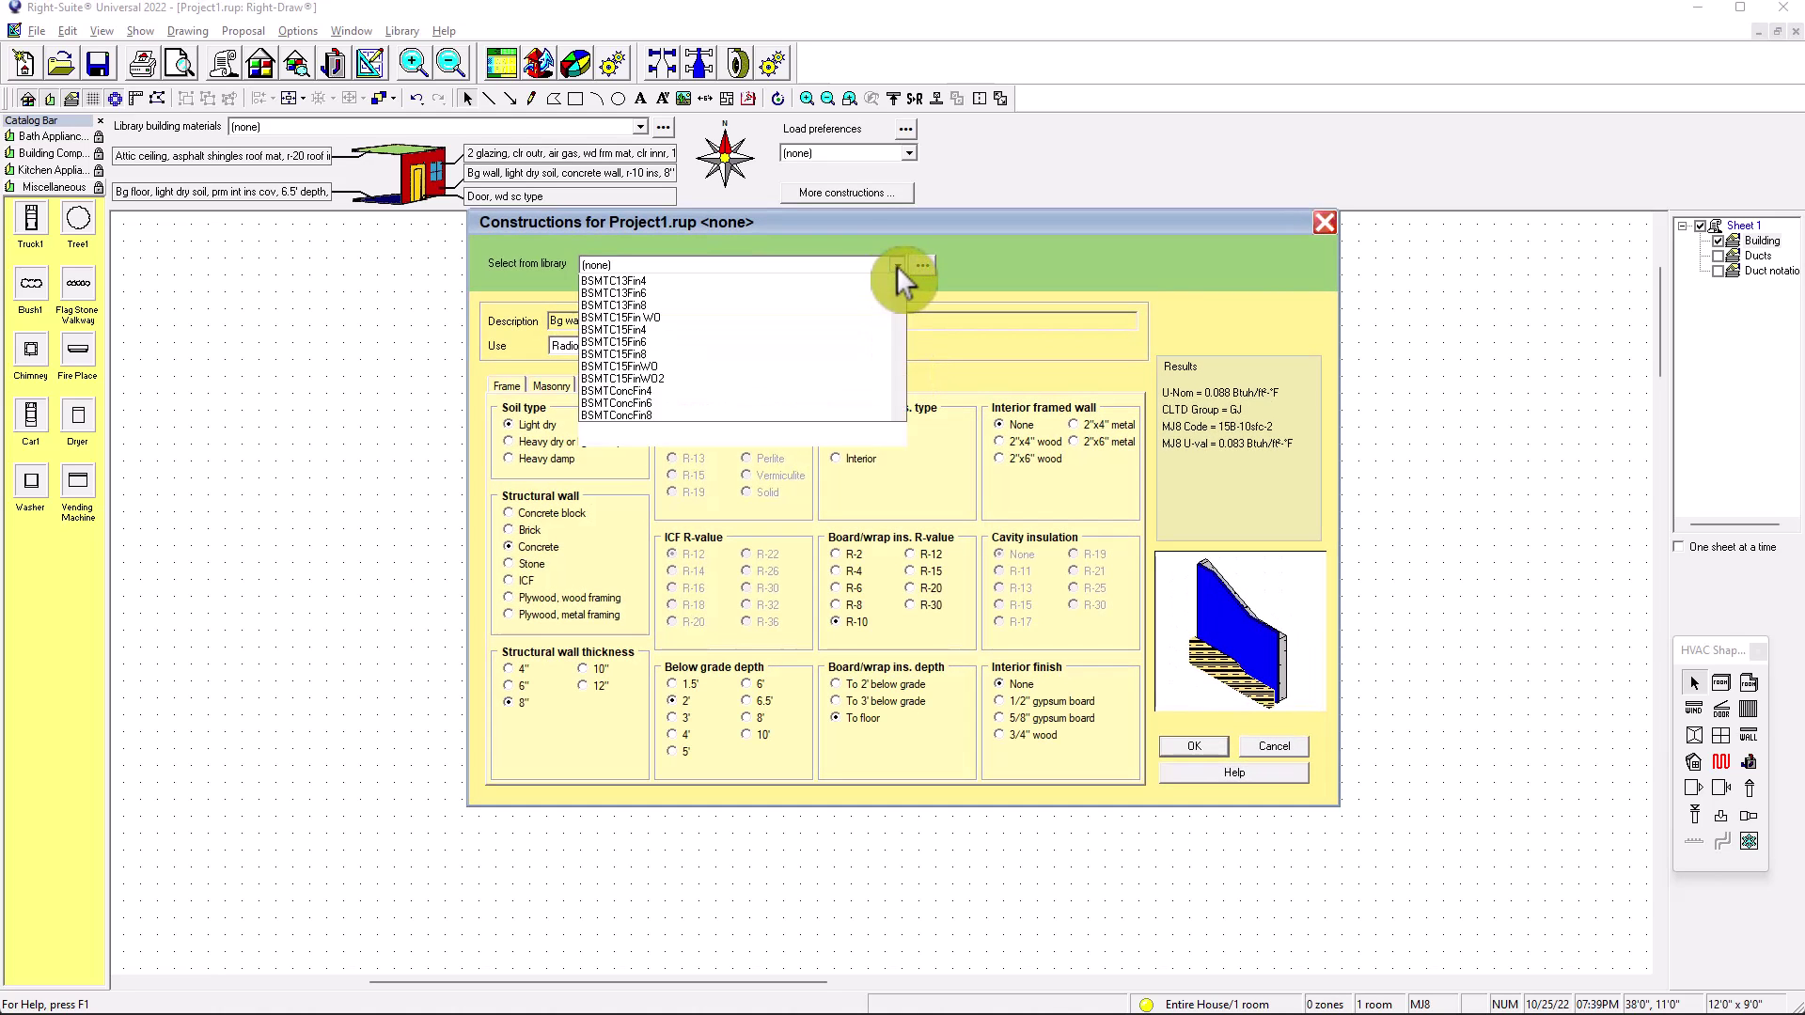
key(e)
key(Return)
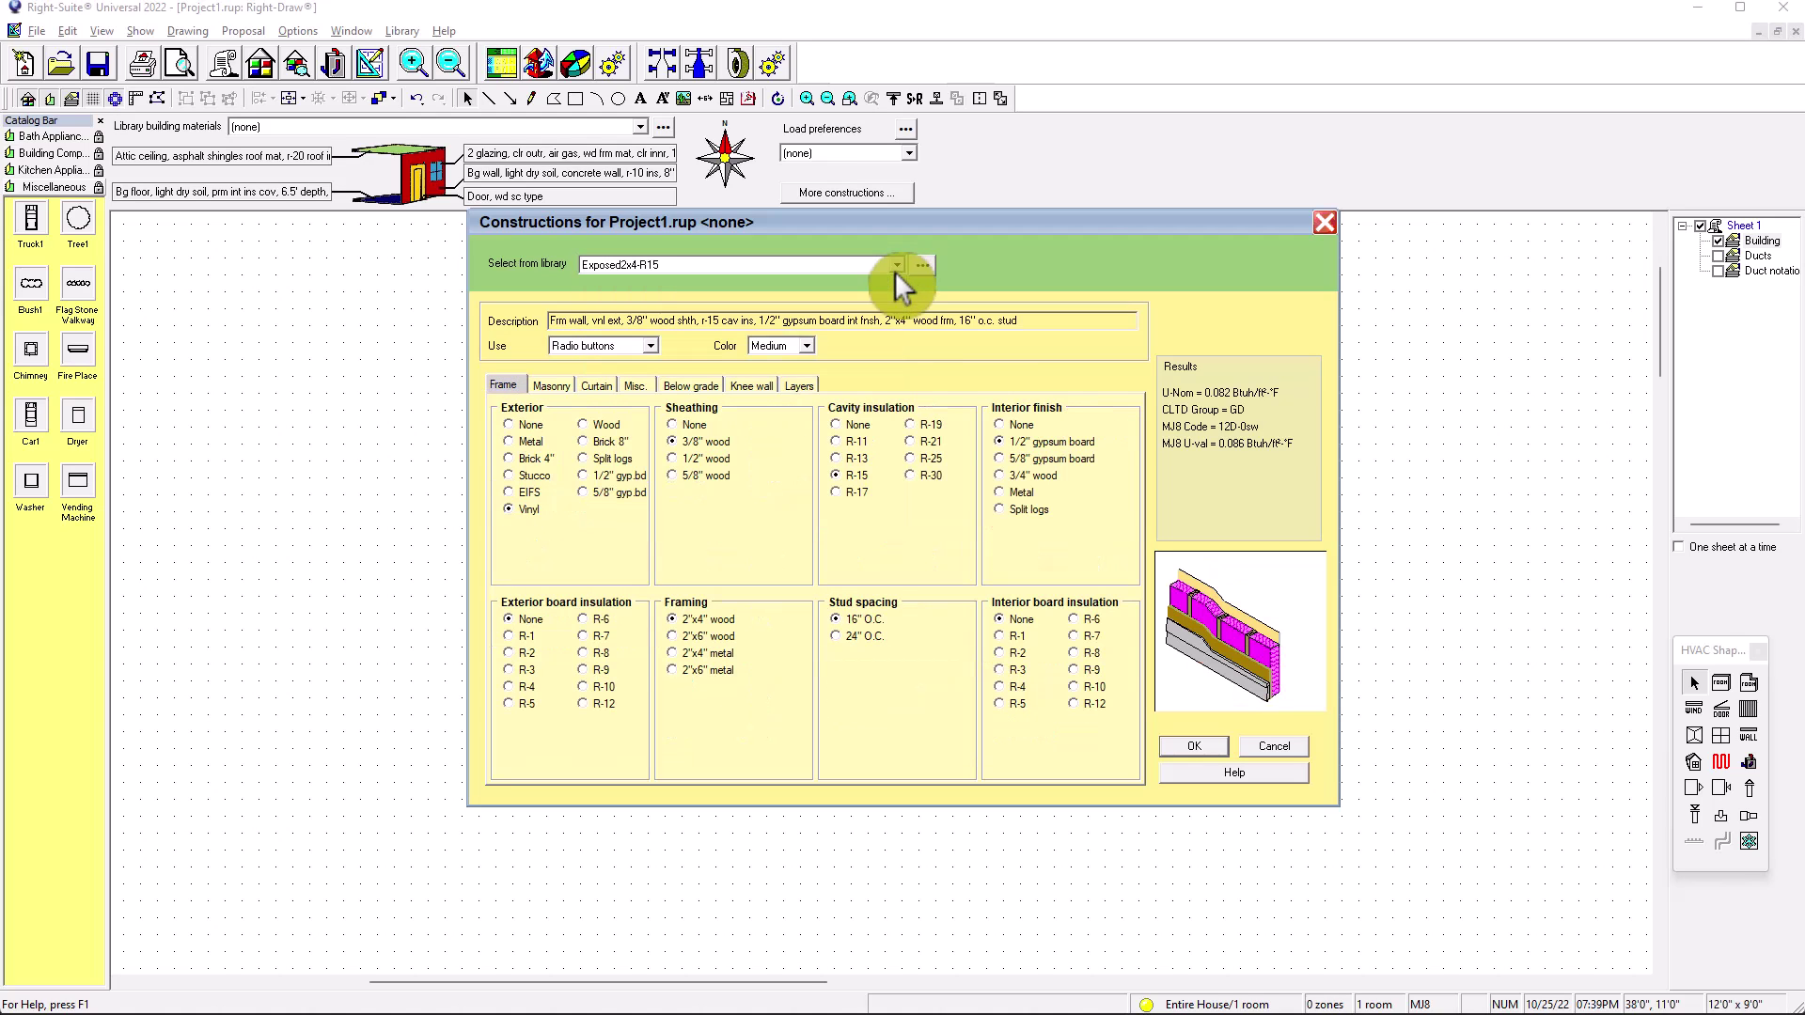
click(895, 262)
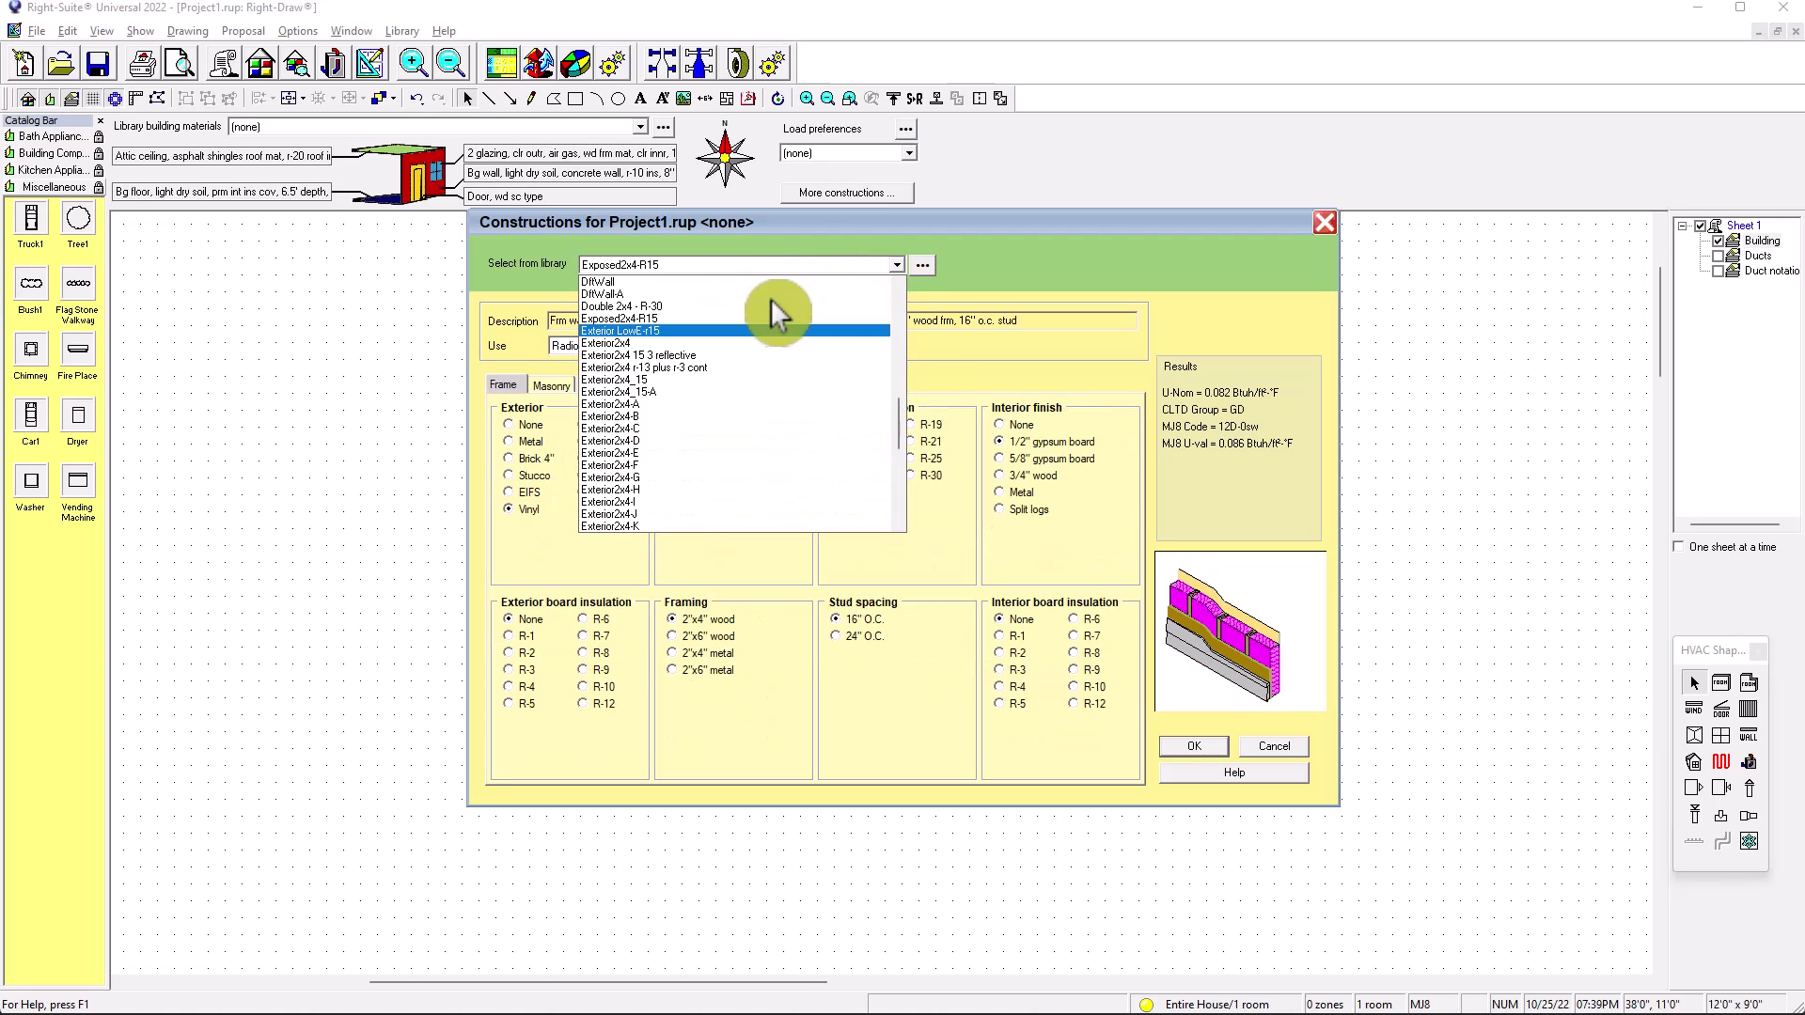
scroll(743, 341, down, 6)
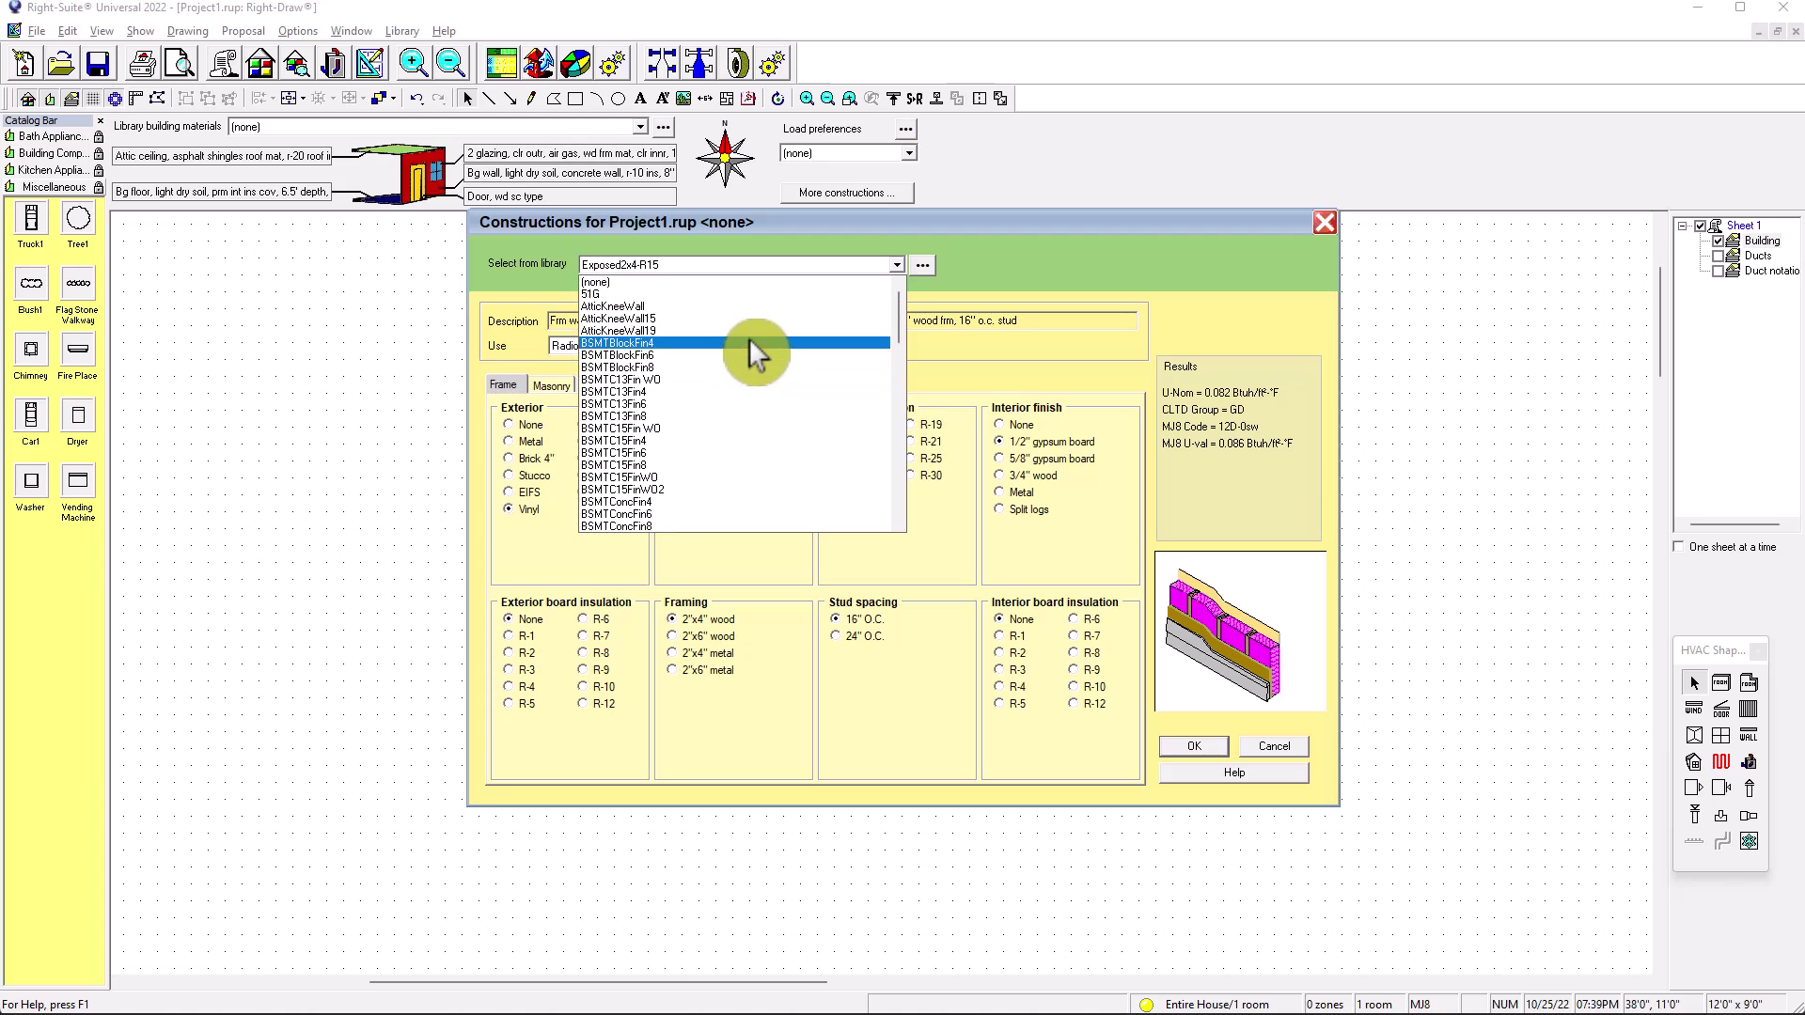
scroll(732, 381, down, 9)
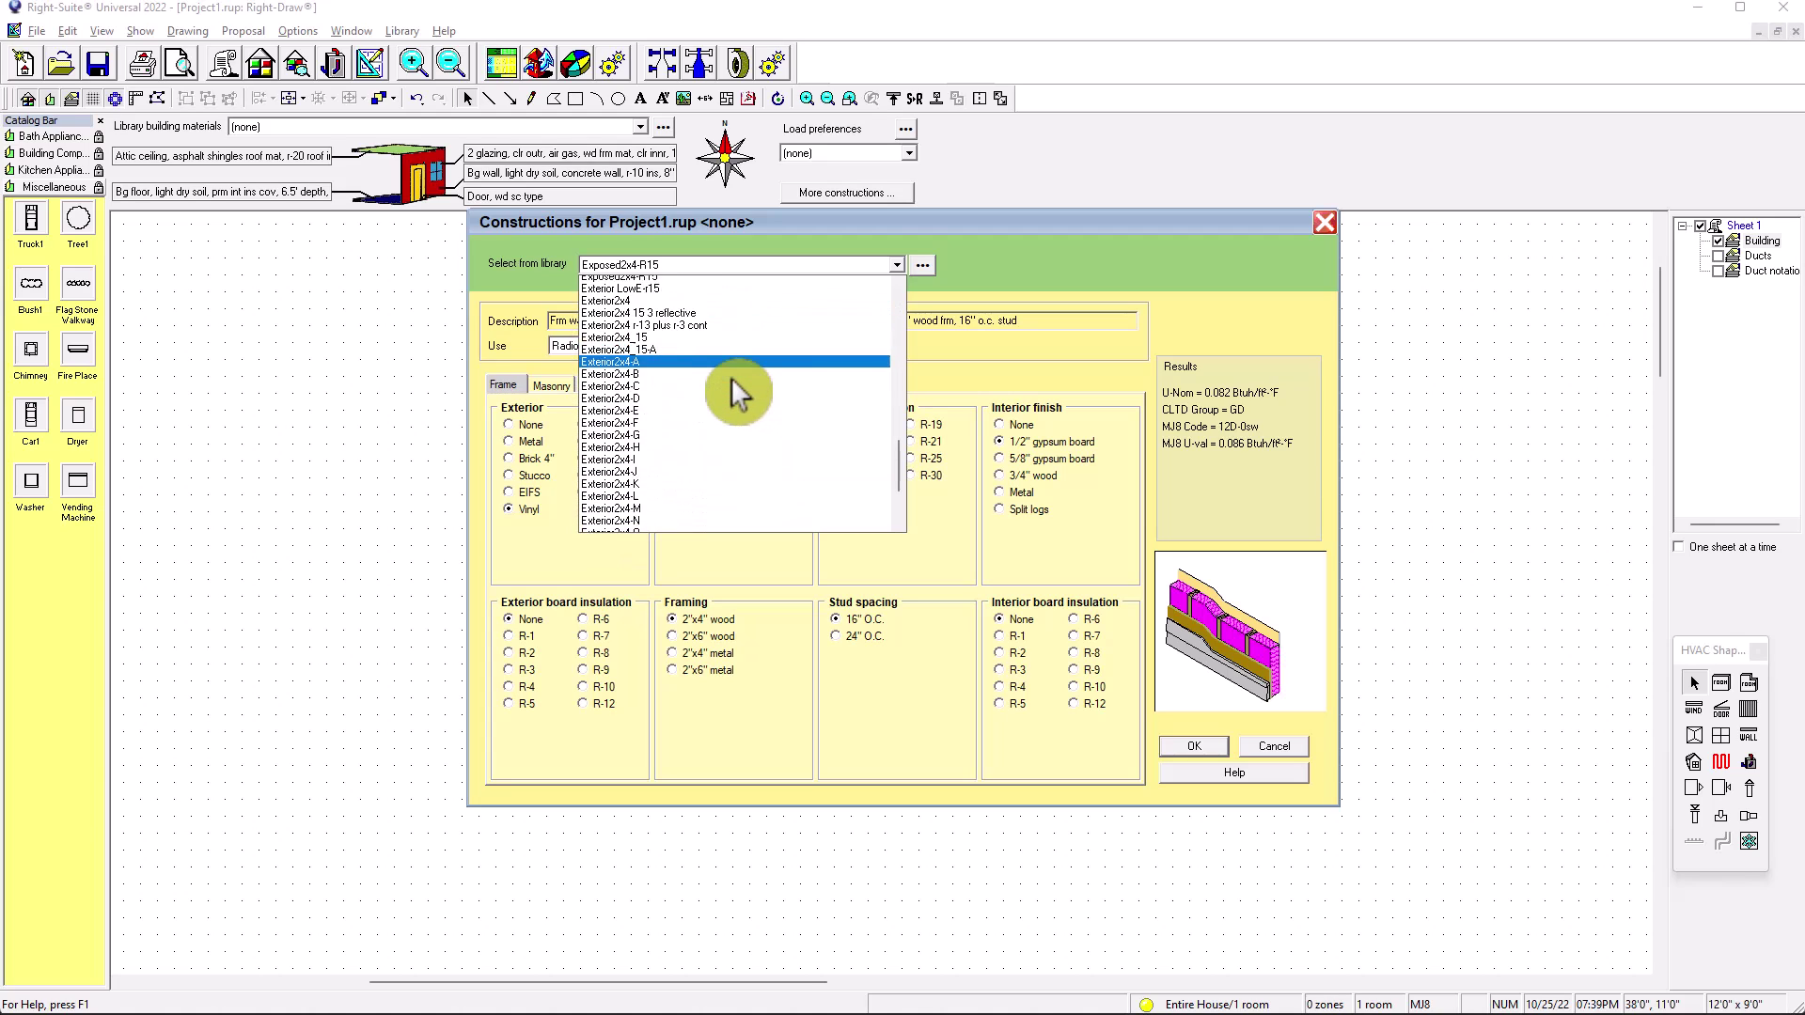
scroll(732, 380, up, 5)
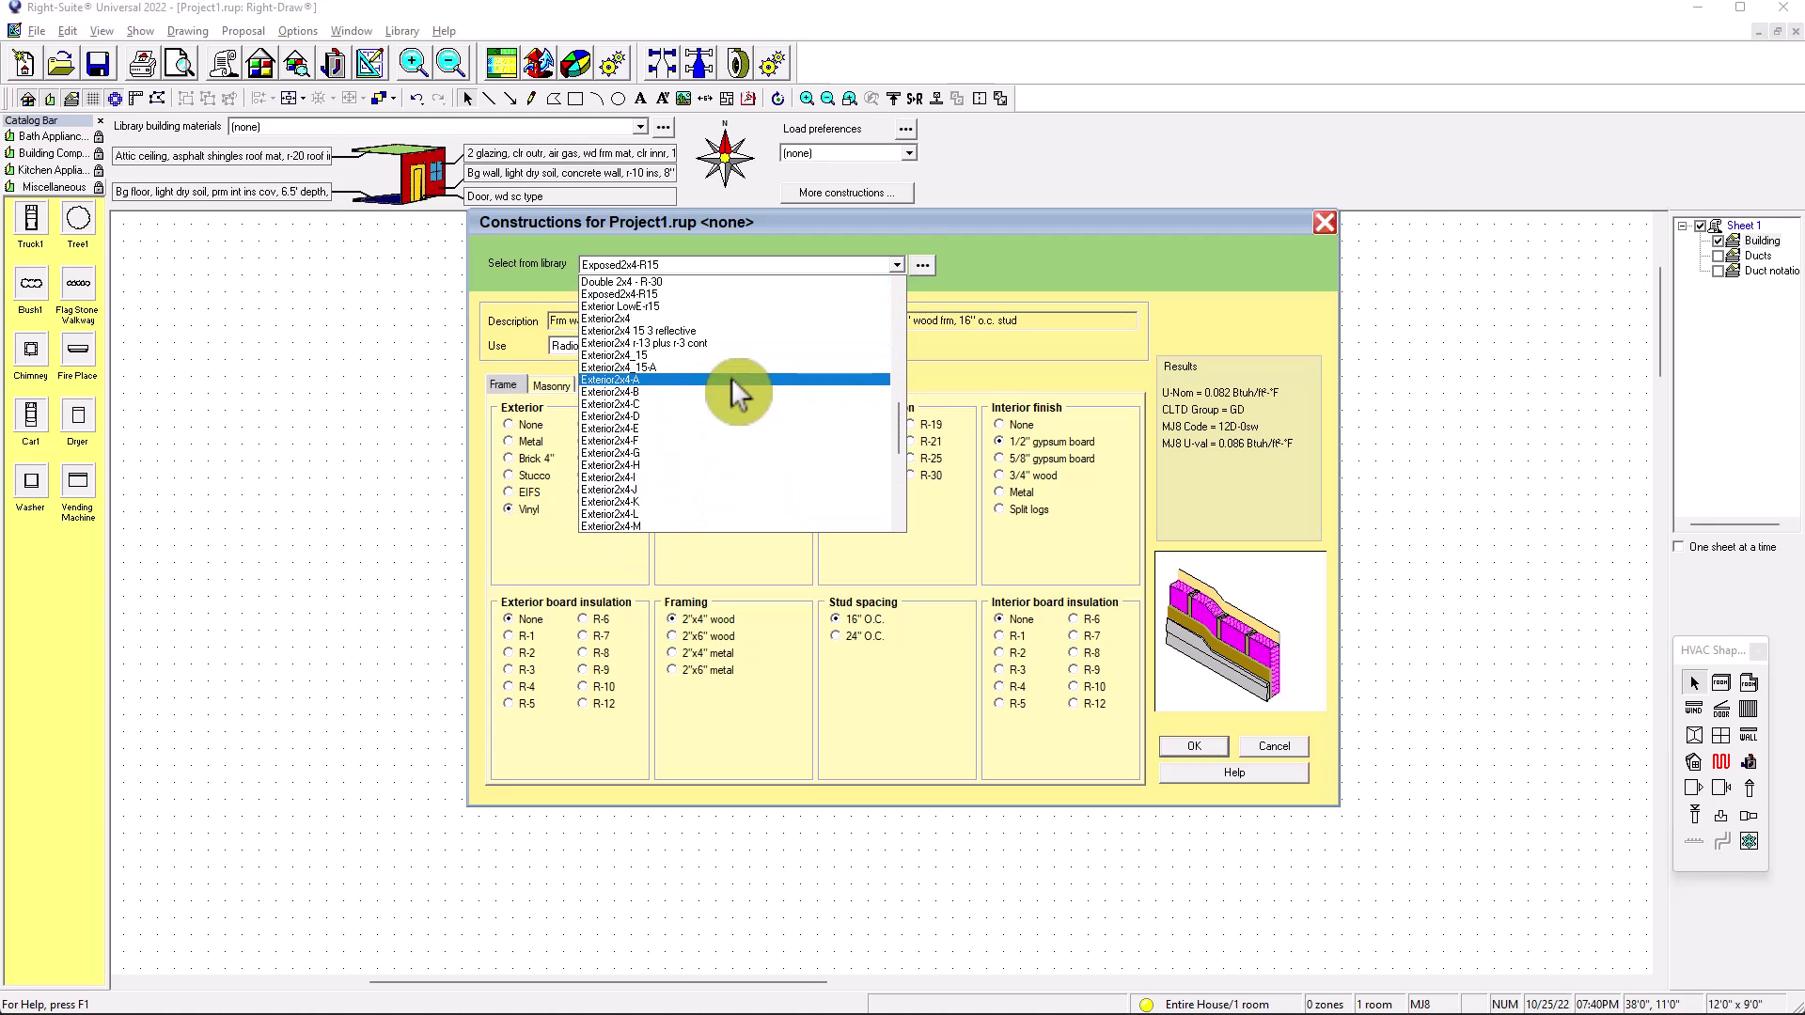
scroll(731, 376, up, 1)
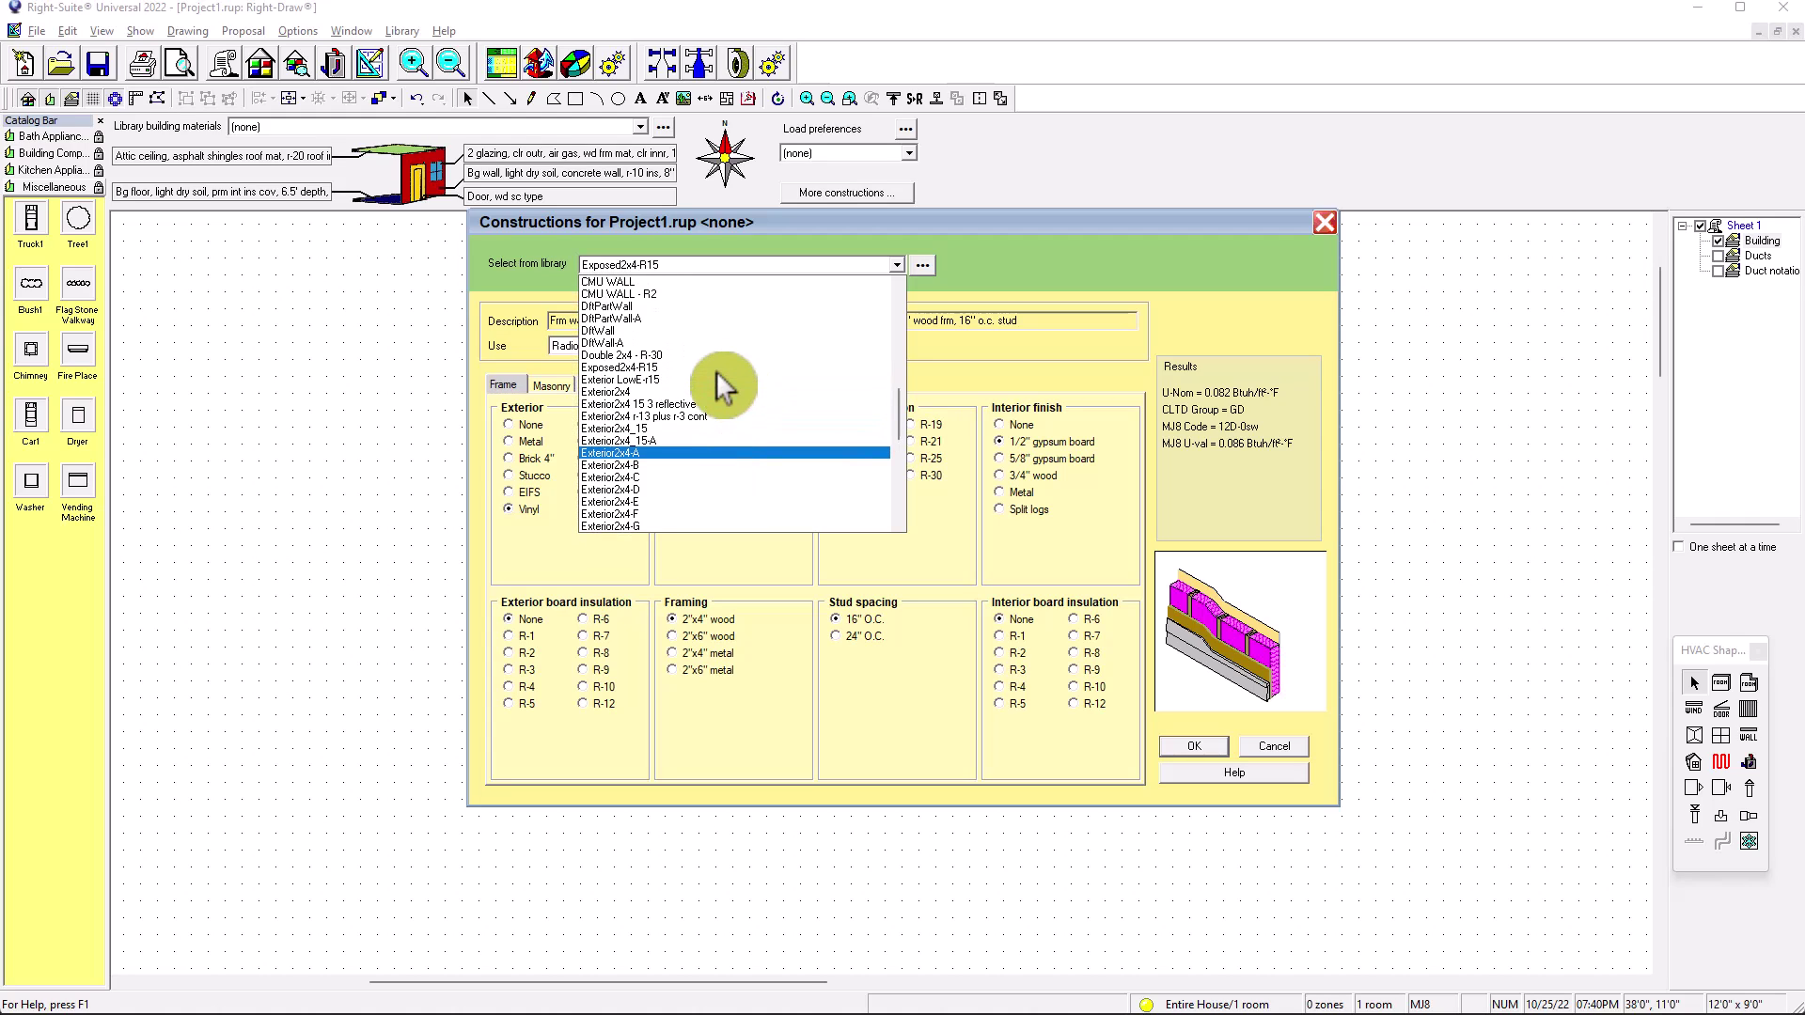
click(641, 370)
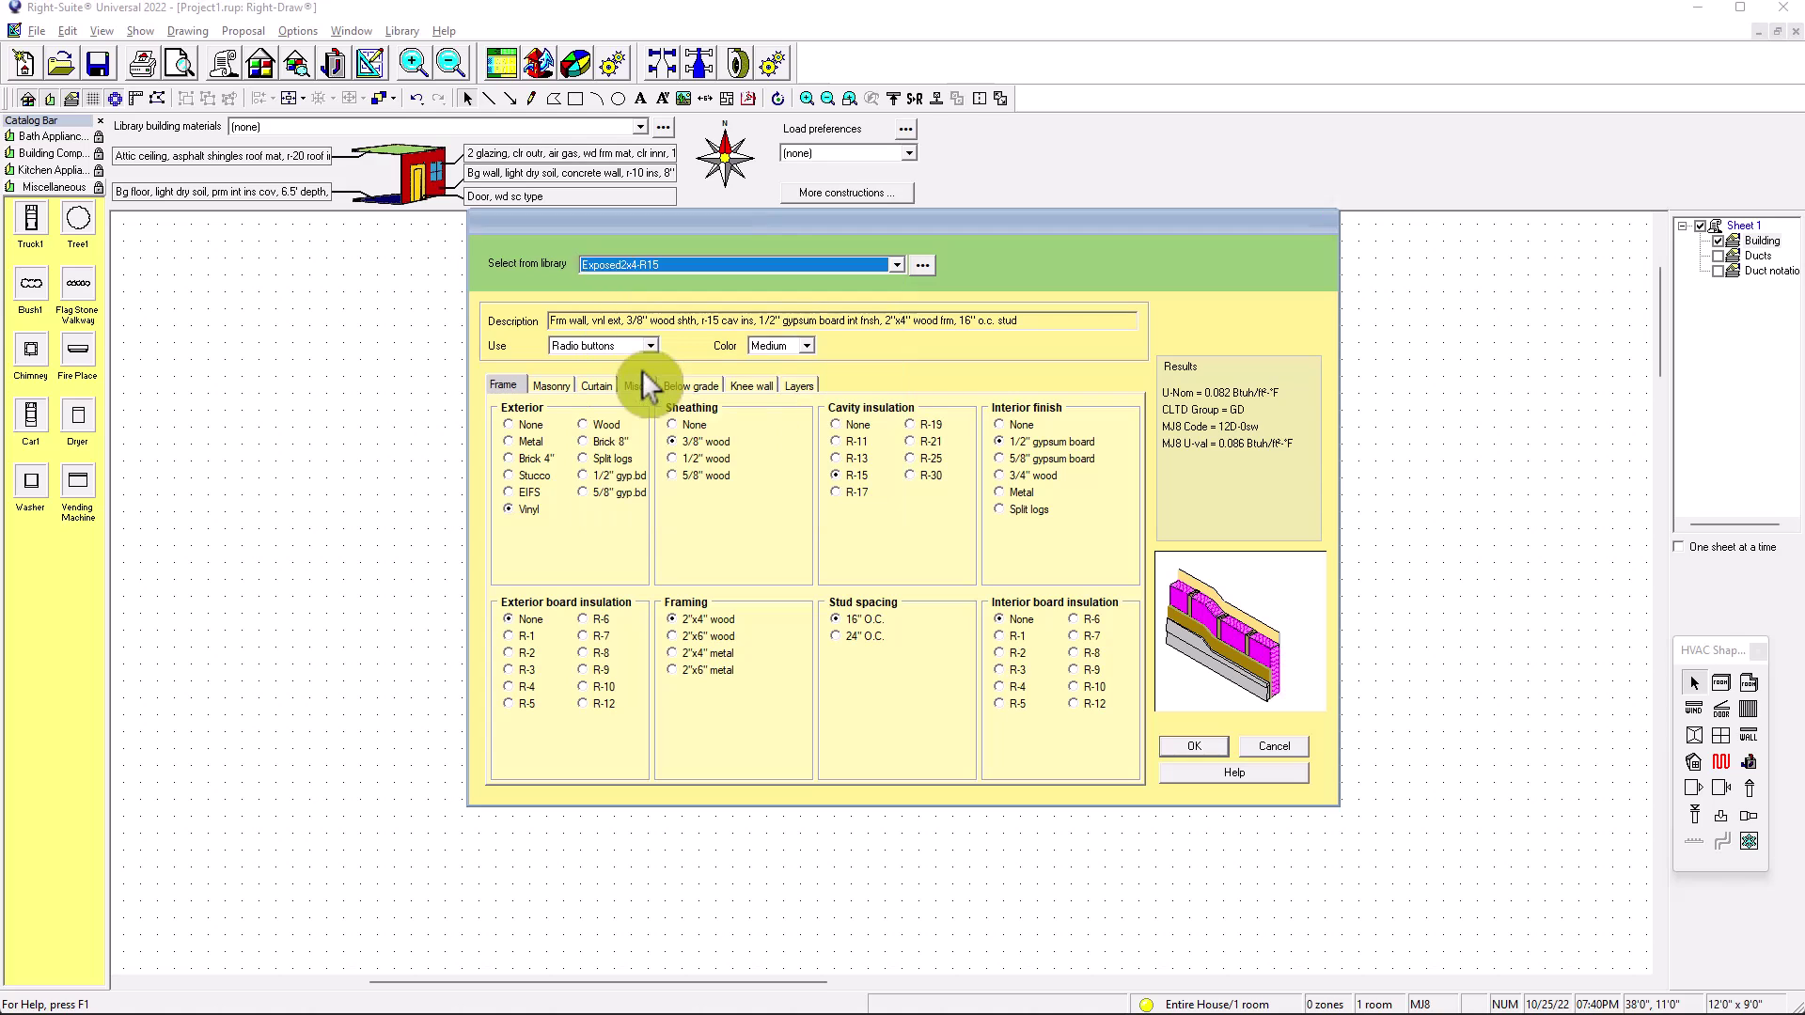
click(1192, 746)
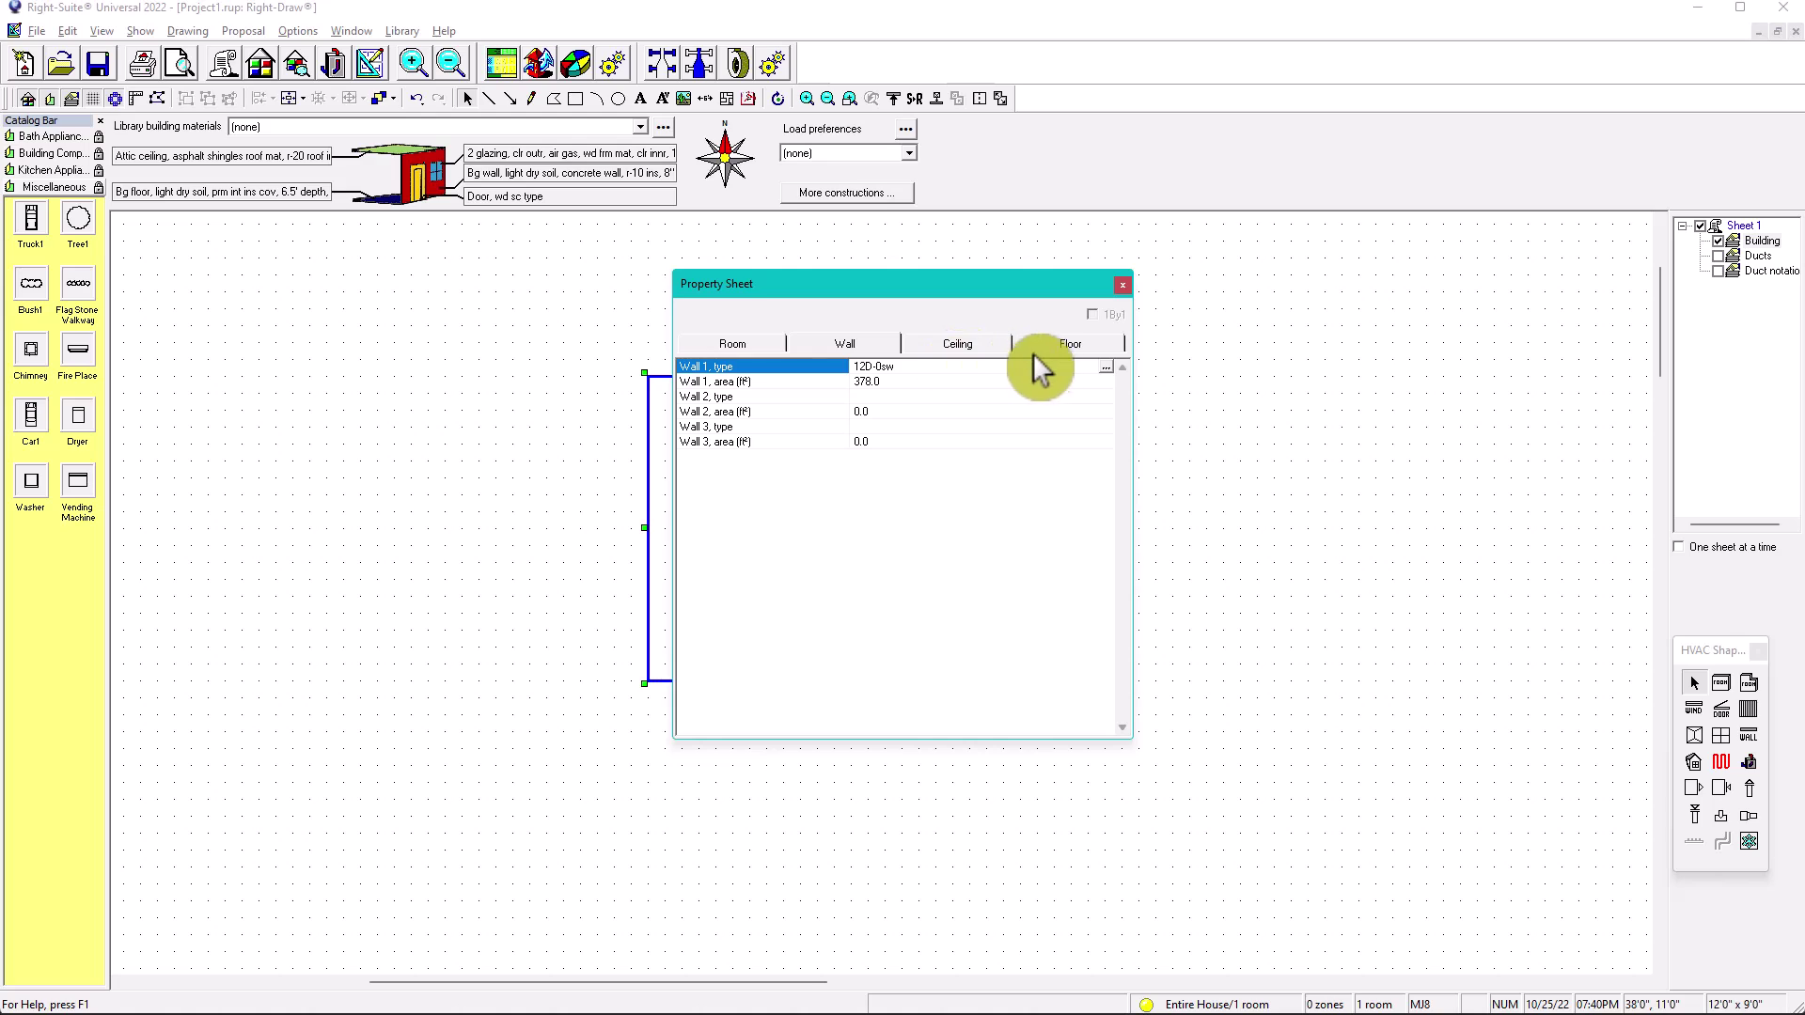
Close Bedroom 1's Property Sheet to reveal the room on the grid.
click(1120, 283)
scroll(975, 474, up, 2)
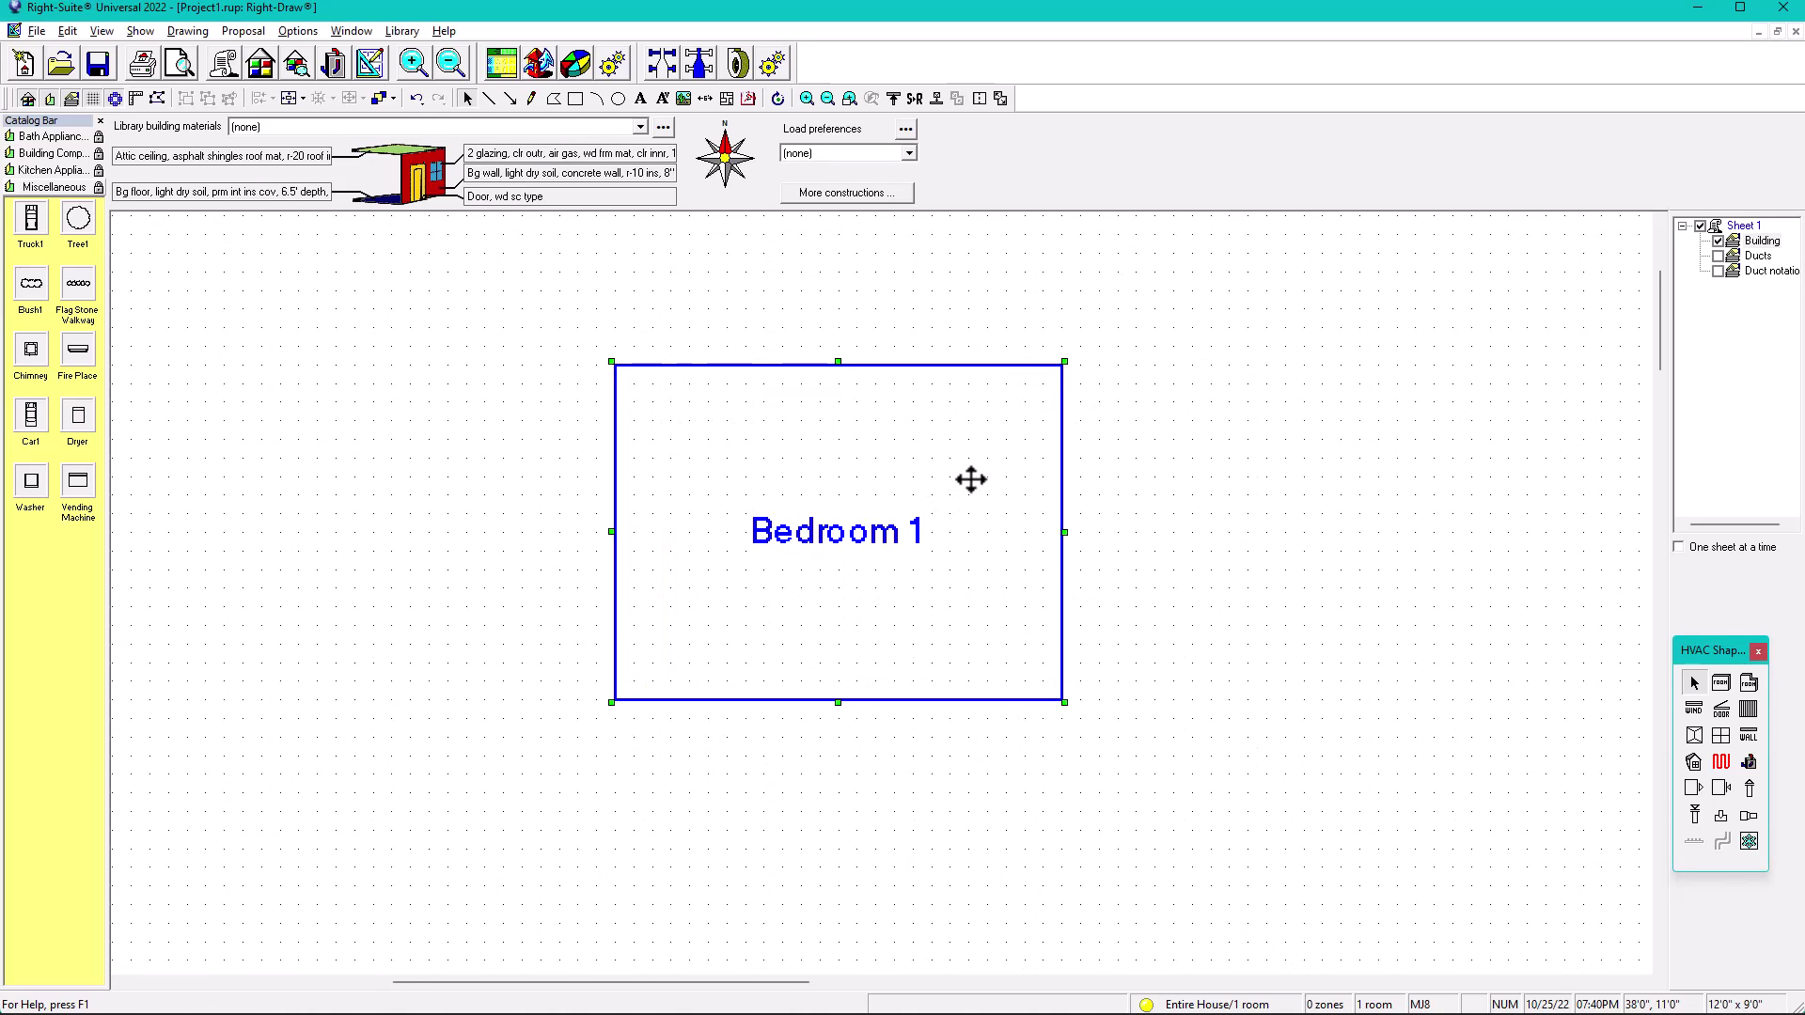